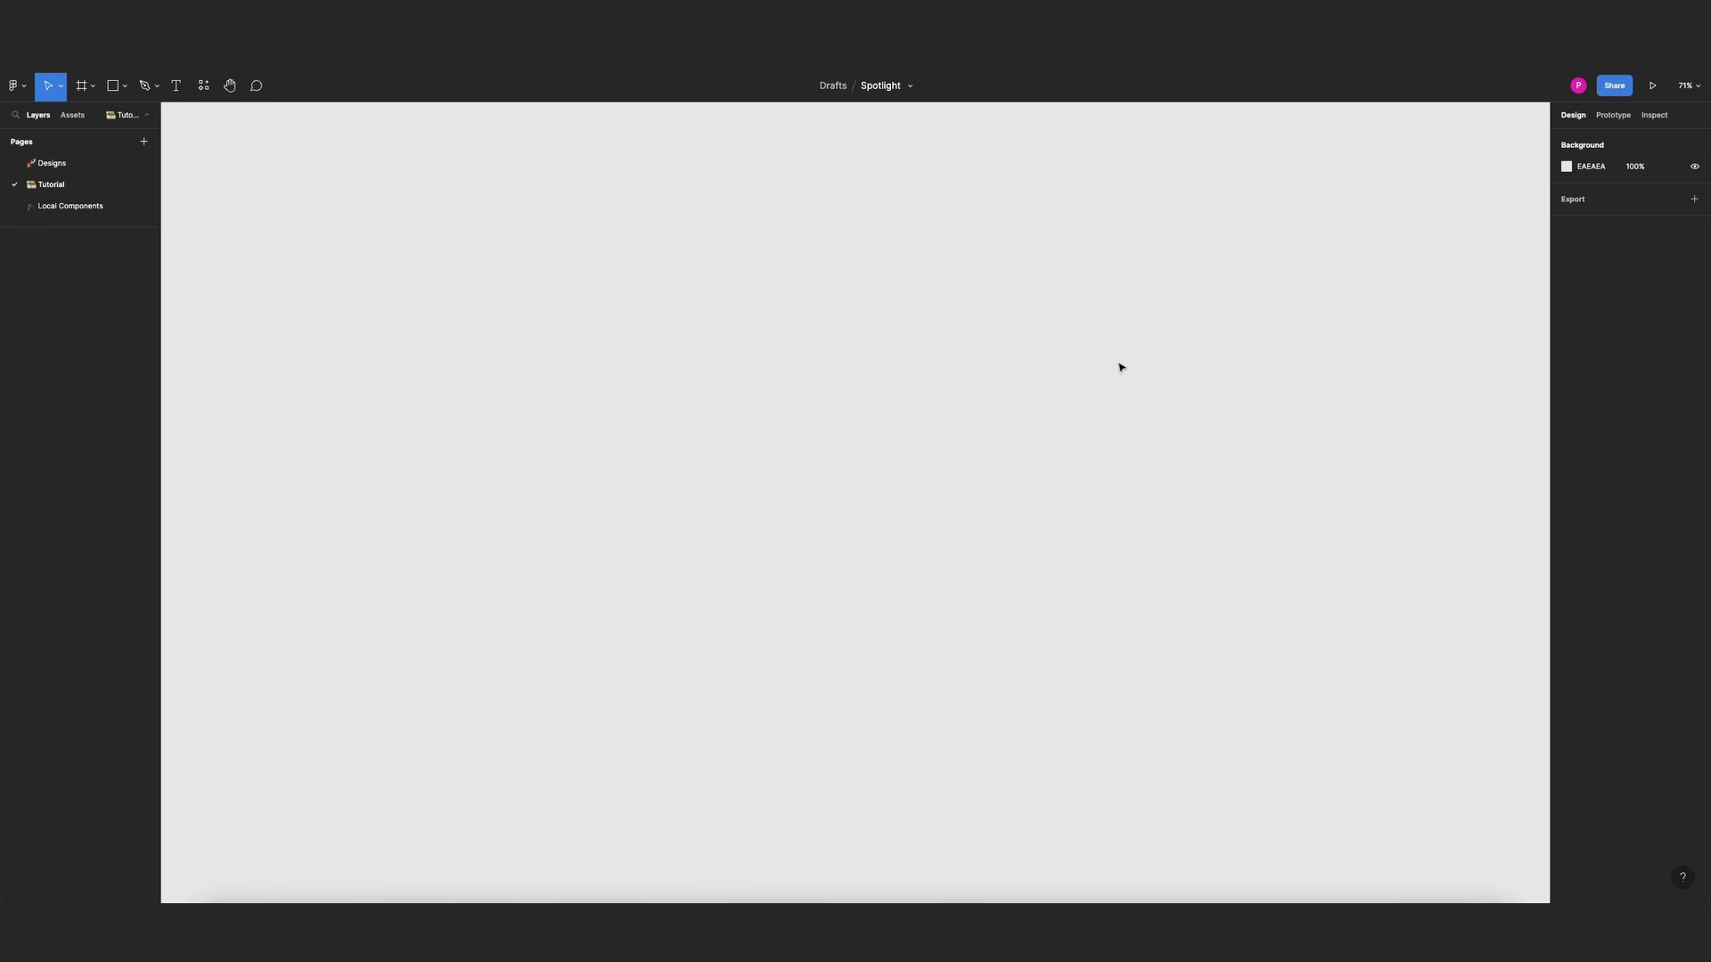
Create a MacBook Pro 14" frame and name it home
key(f)
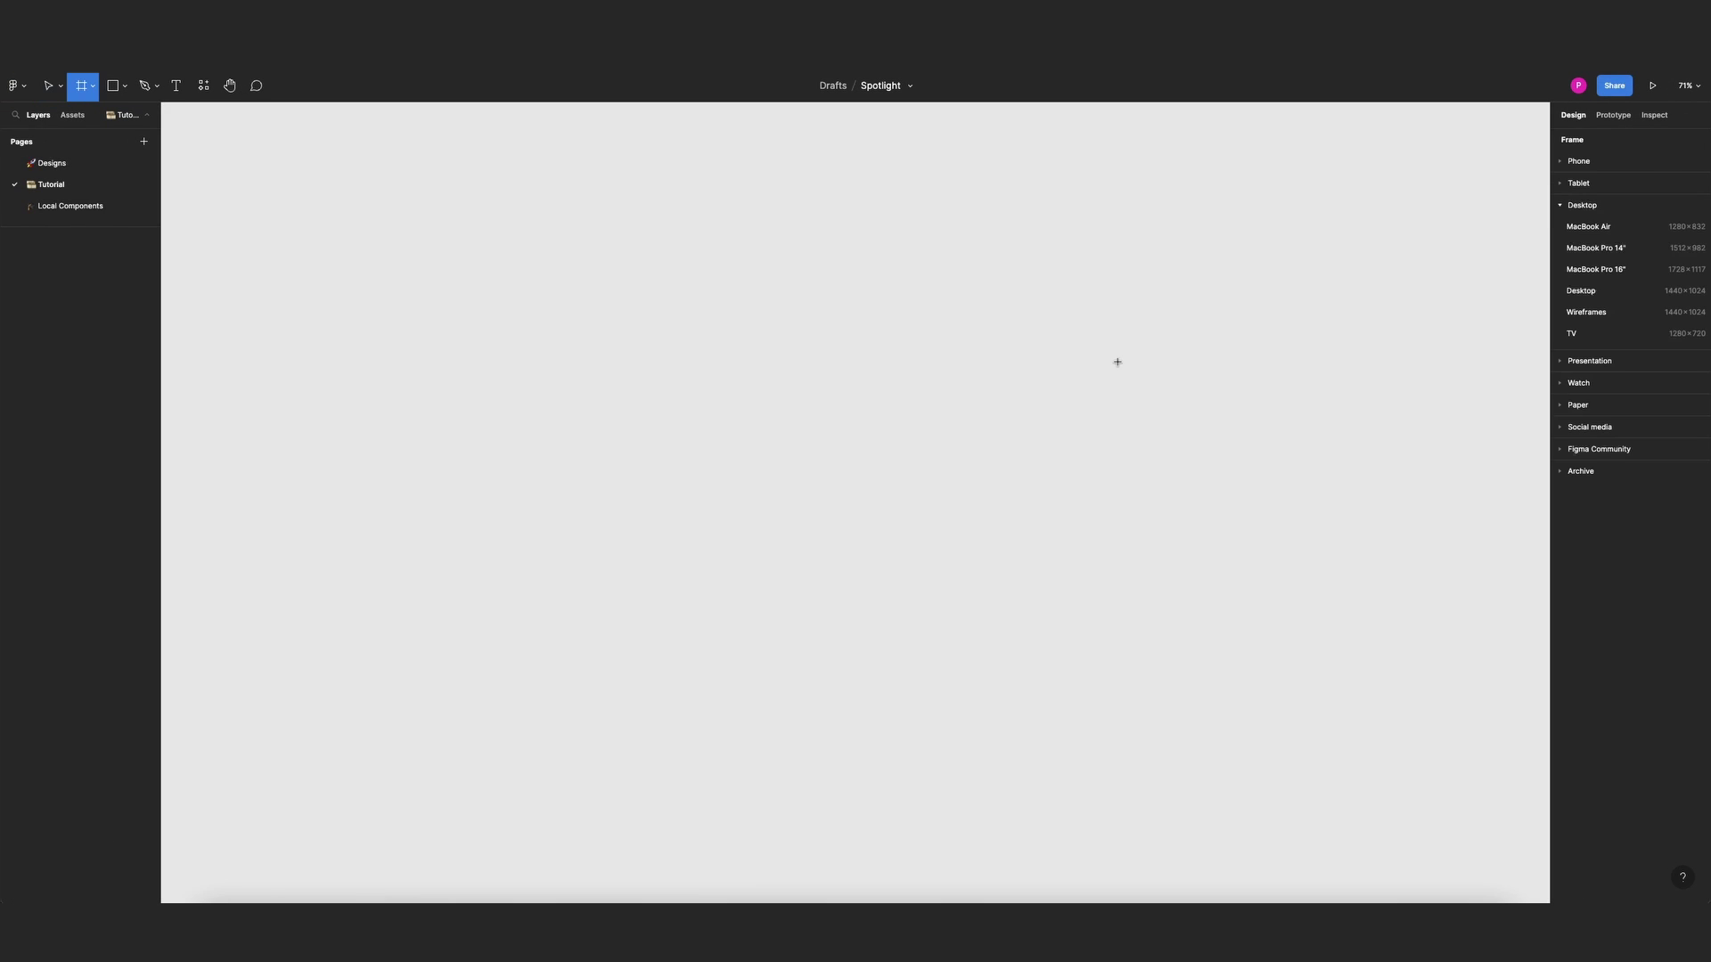
click(1622, 252)
double_click(518, 266)
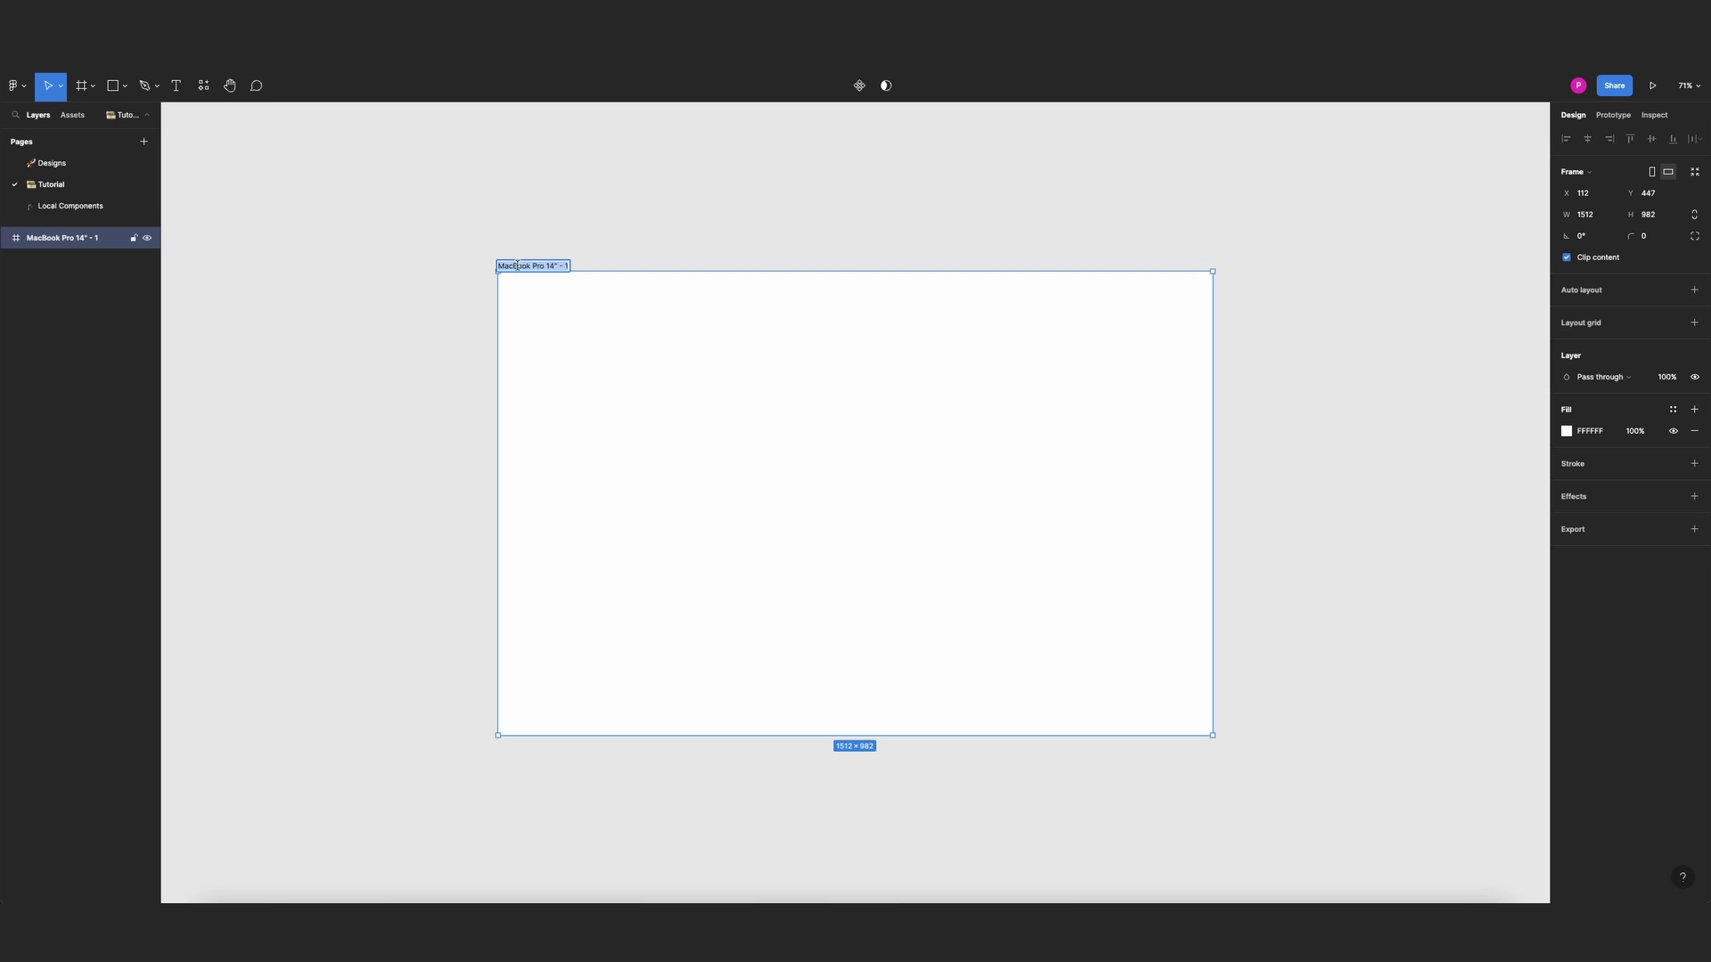
text(home)
key(Return)
Fill the home frame with an alley photo from the Unsplash plugin
key(super+slash)
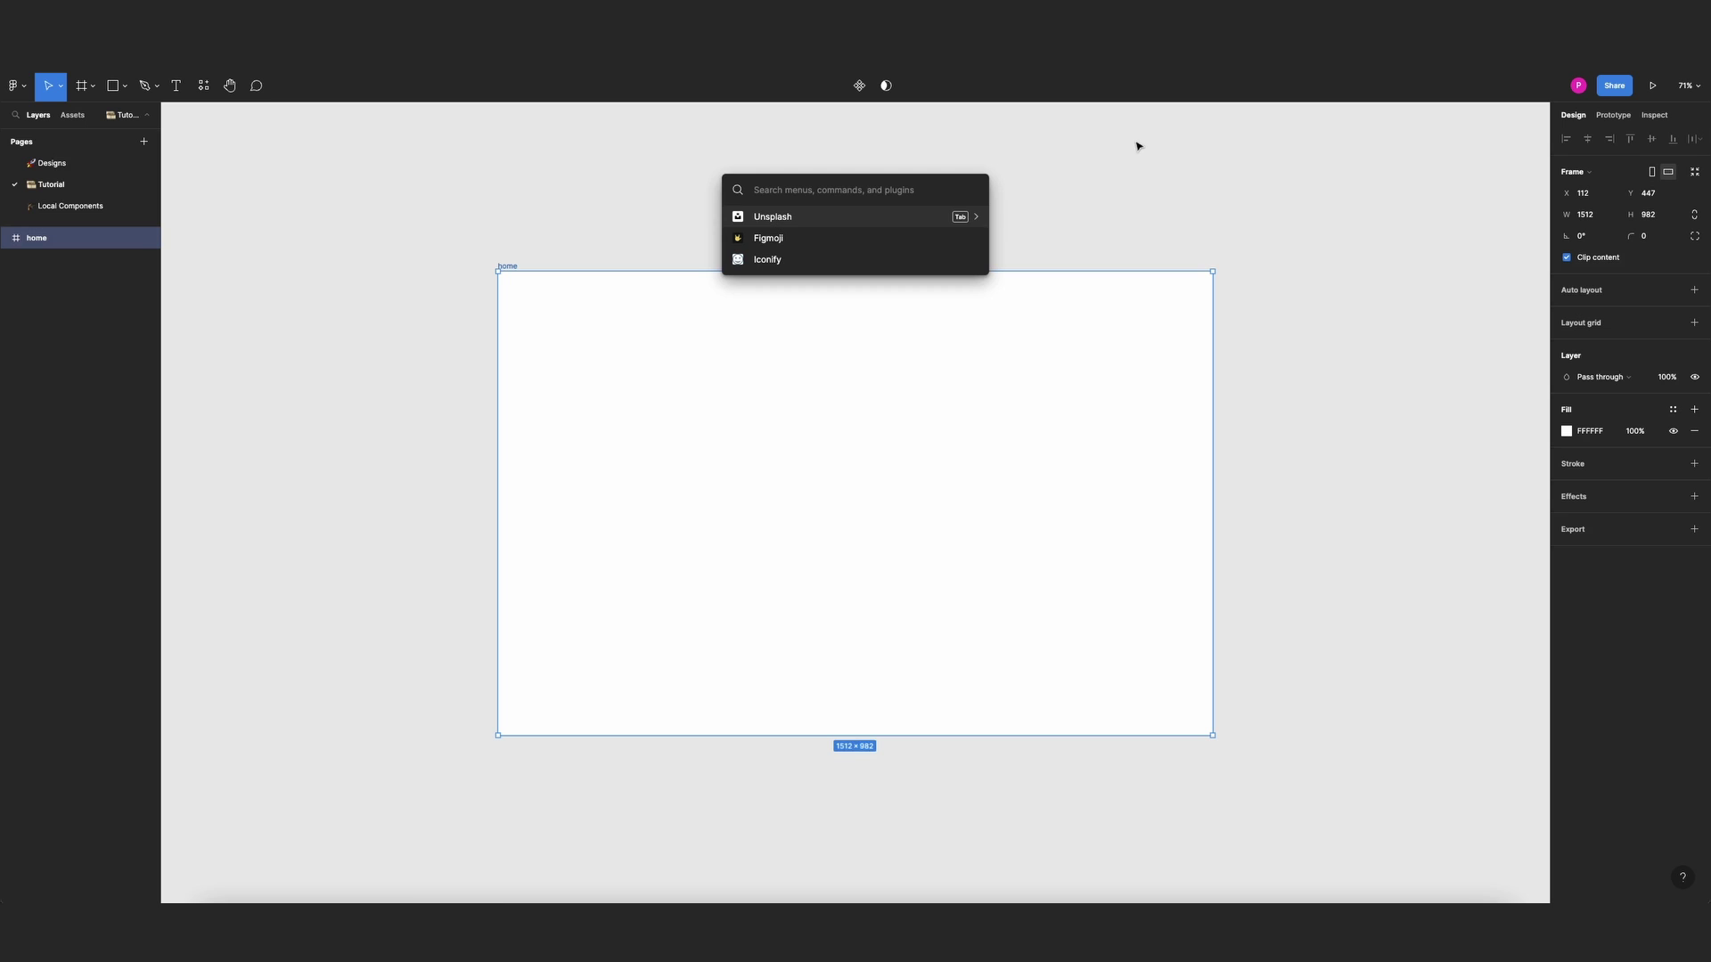
key(Return)
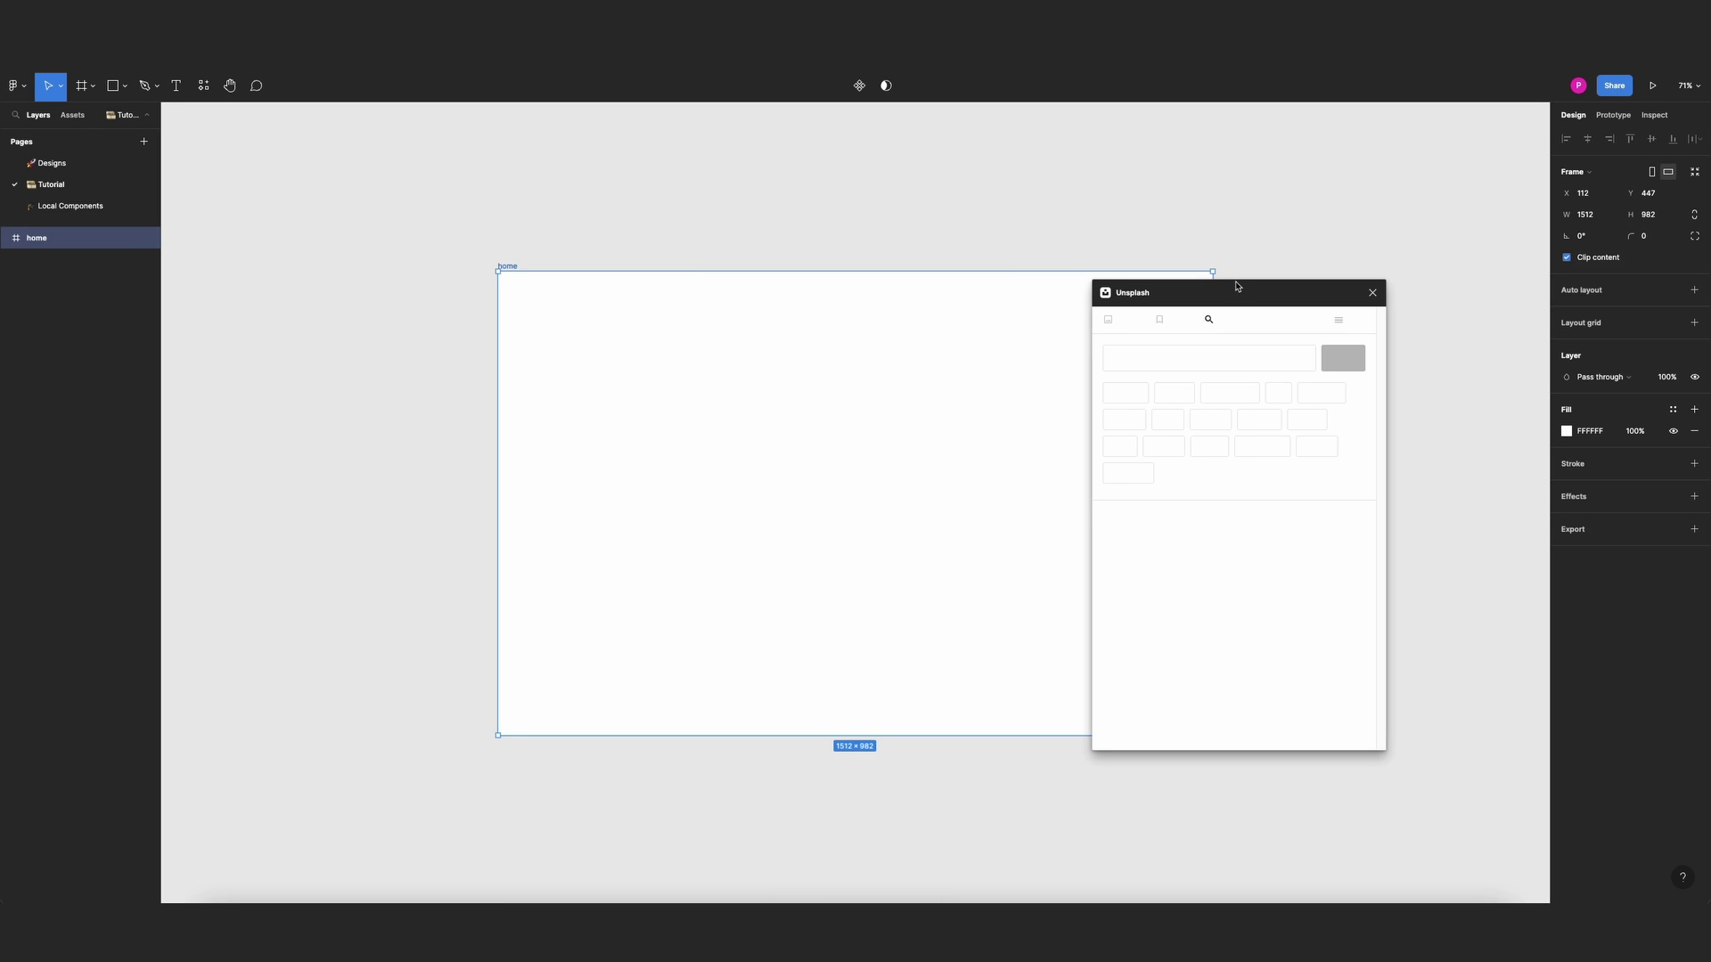
click(1181, 355)
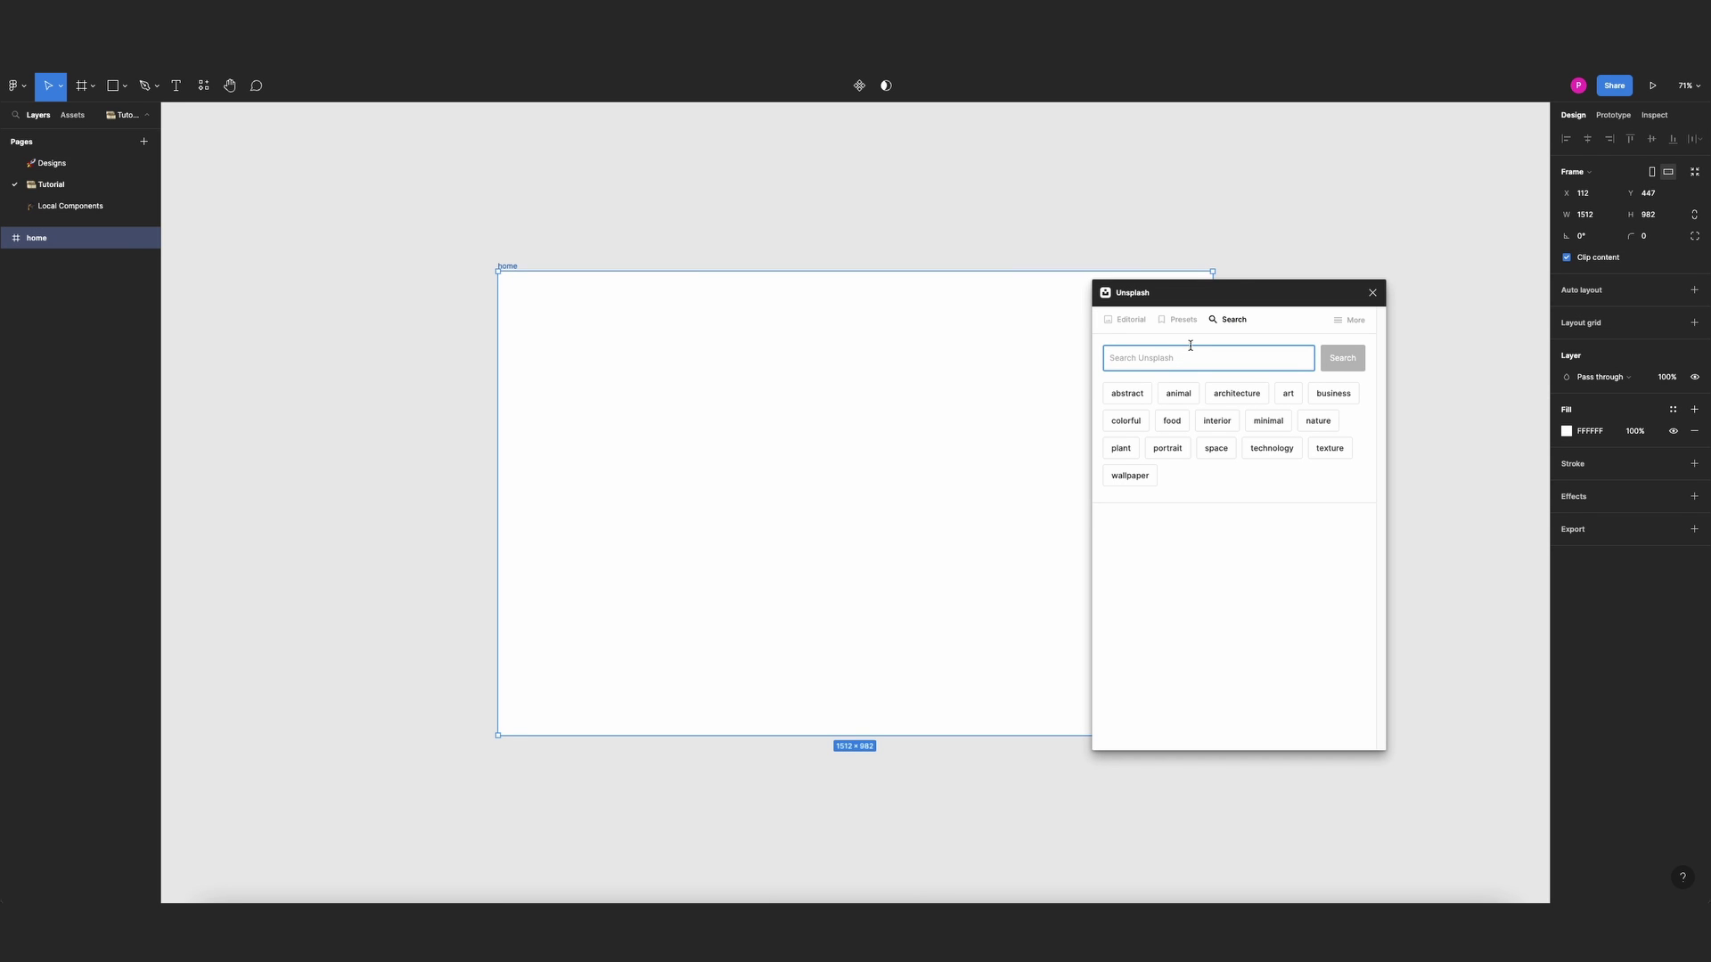
text(alley)
key(Return)
scroll(1231, 579, down, 5)
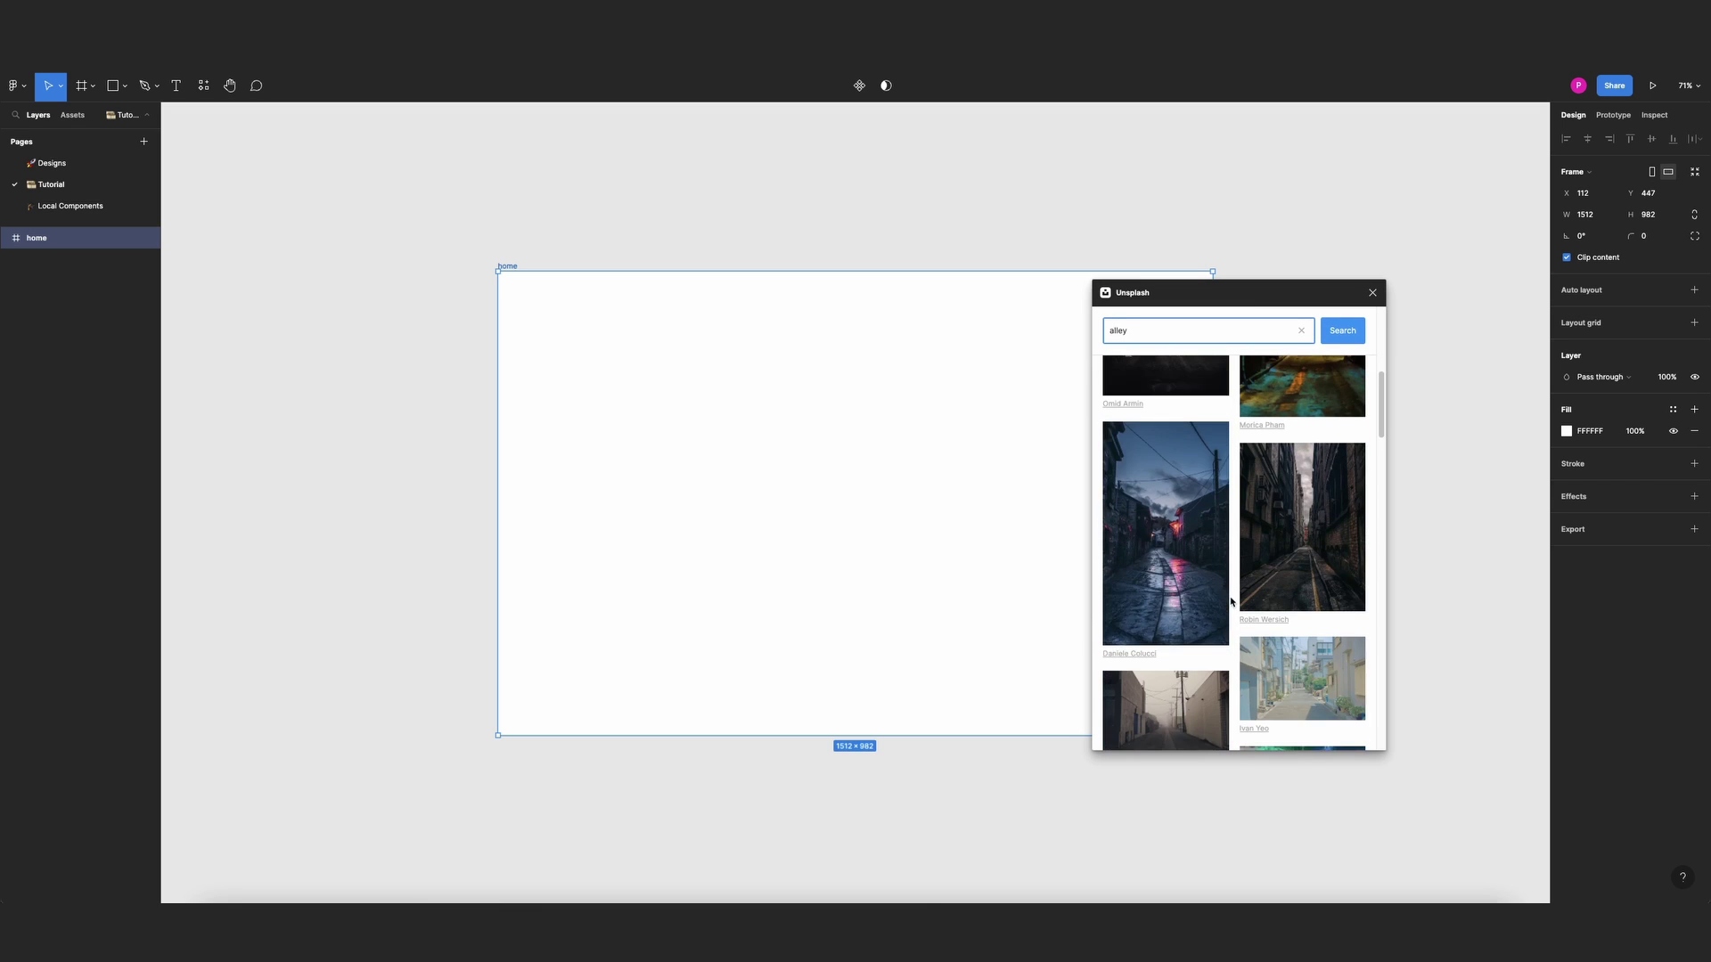
click(1167, 546)
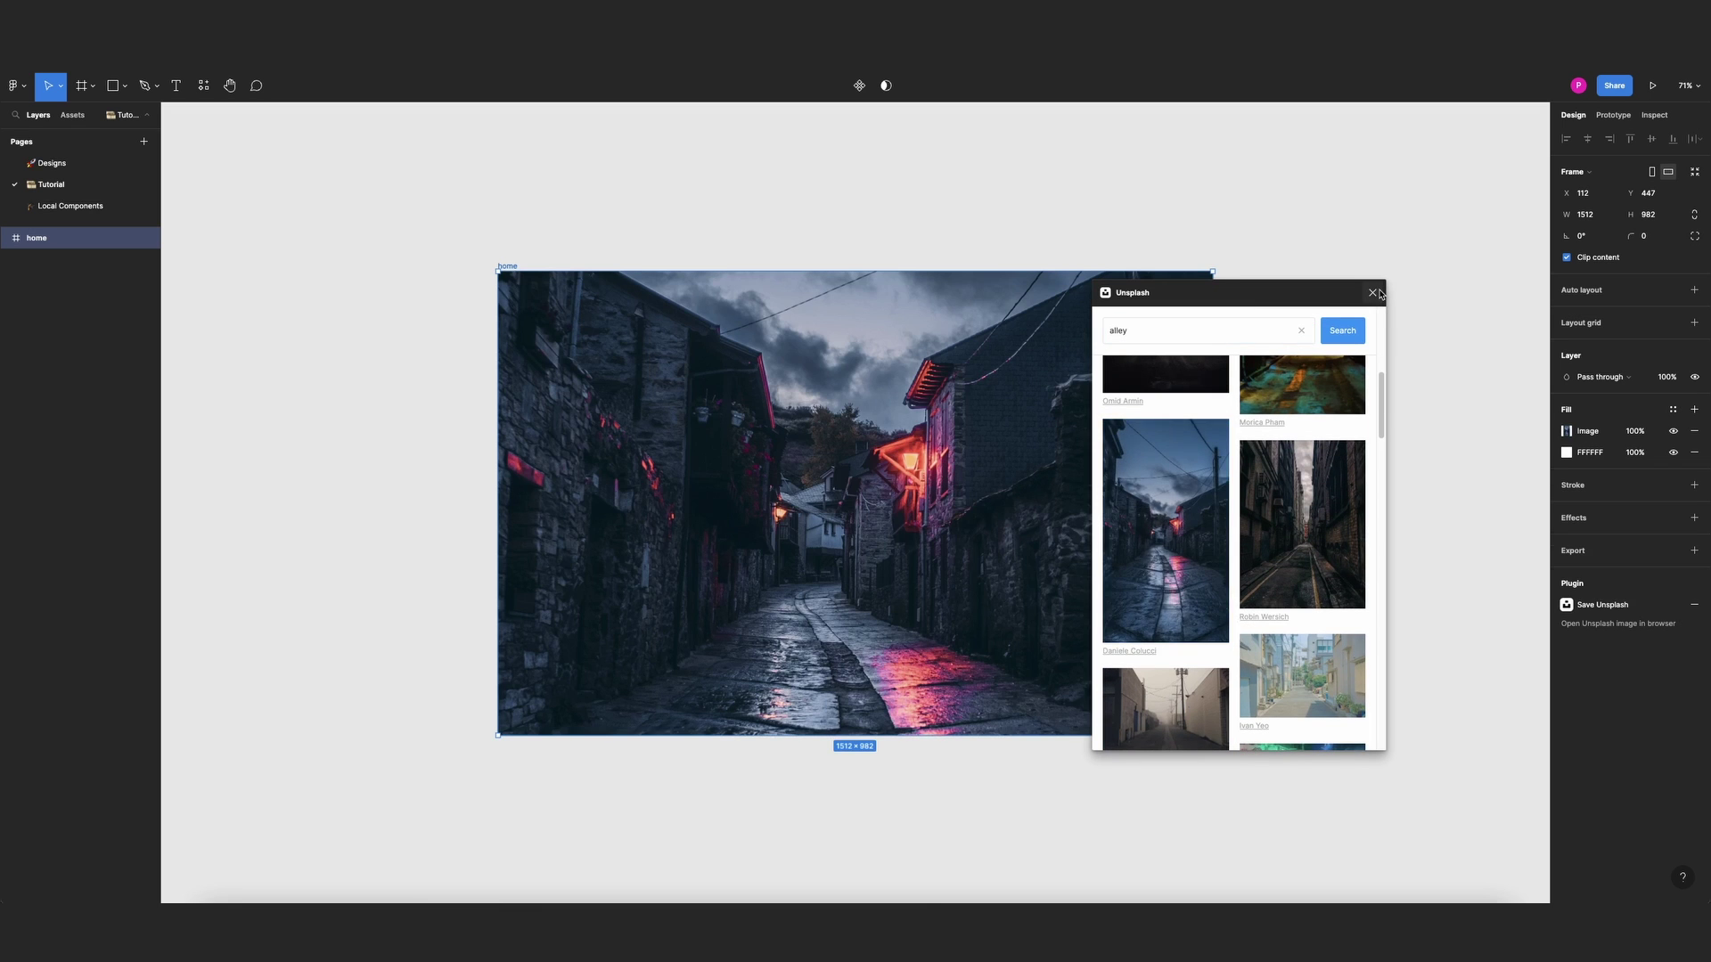
click(1373, 292)
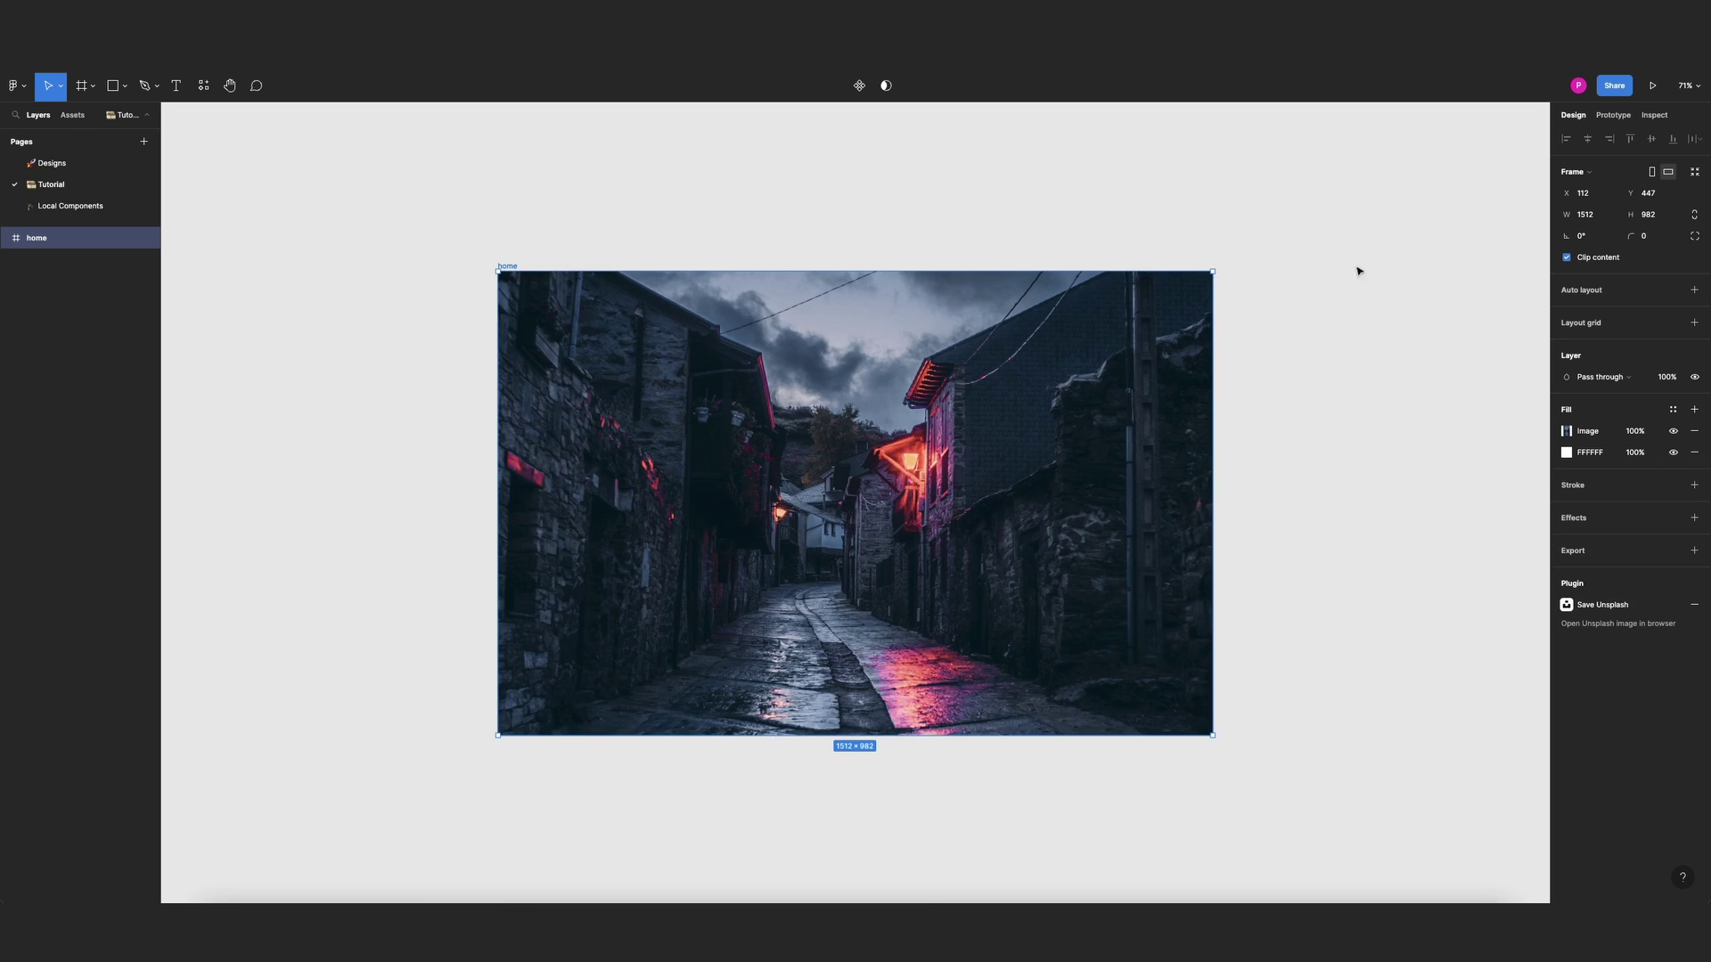
Add a black fill at 50% opacity over the alley photo
click(1694, 409)
click(1632, 433)
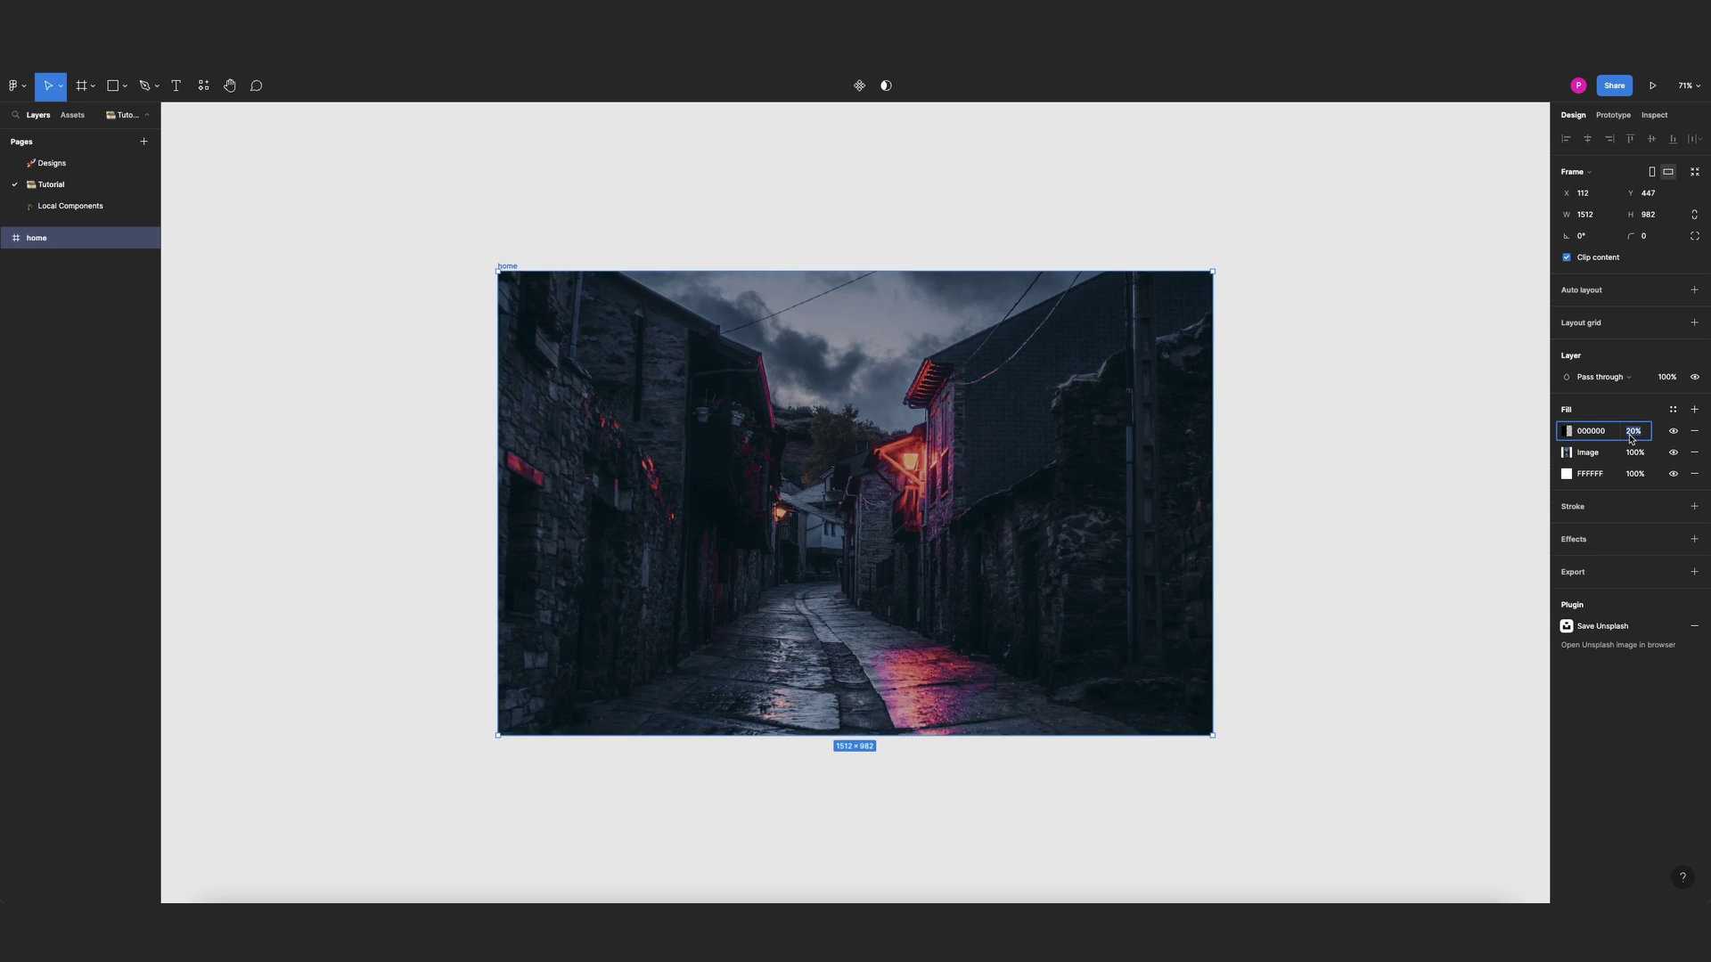
key(Return)
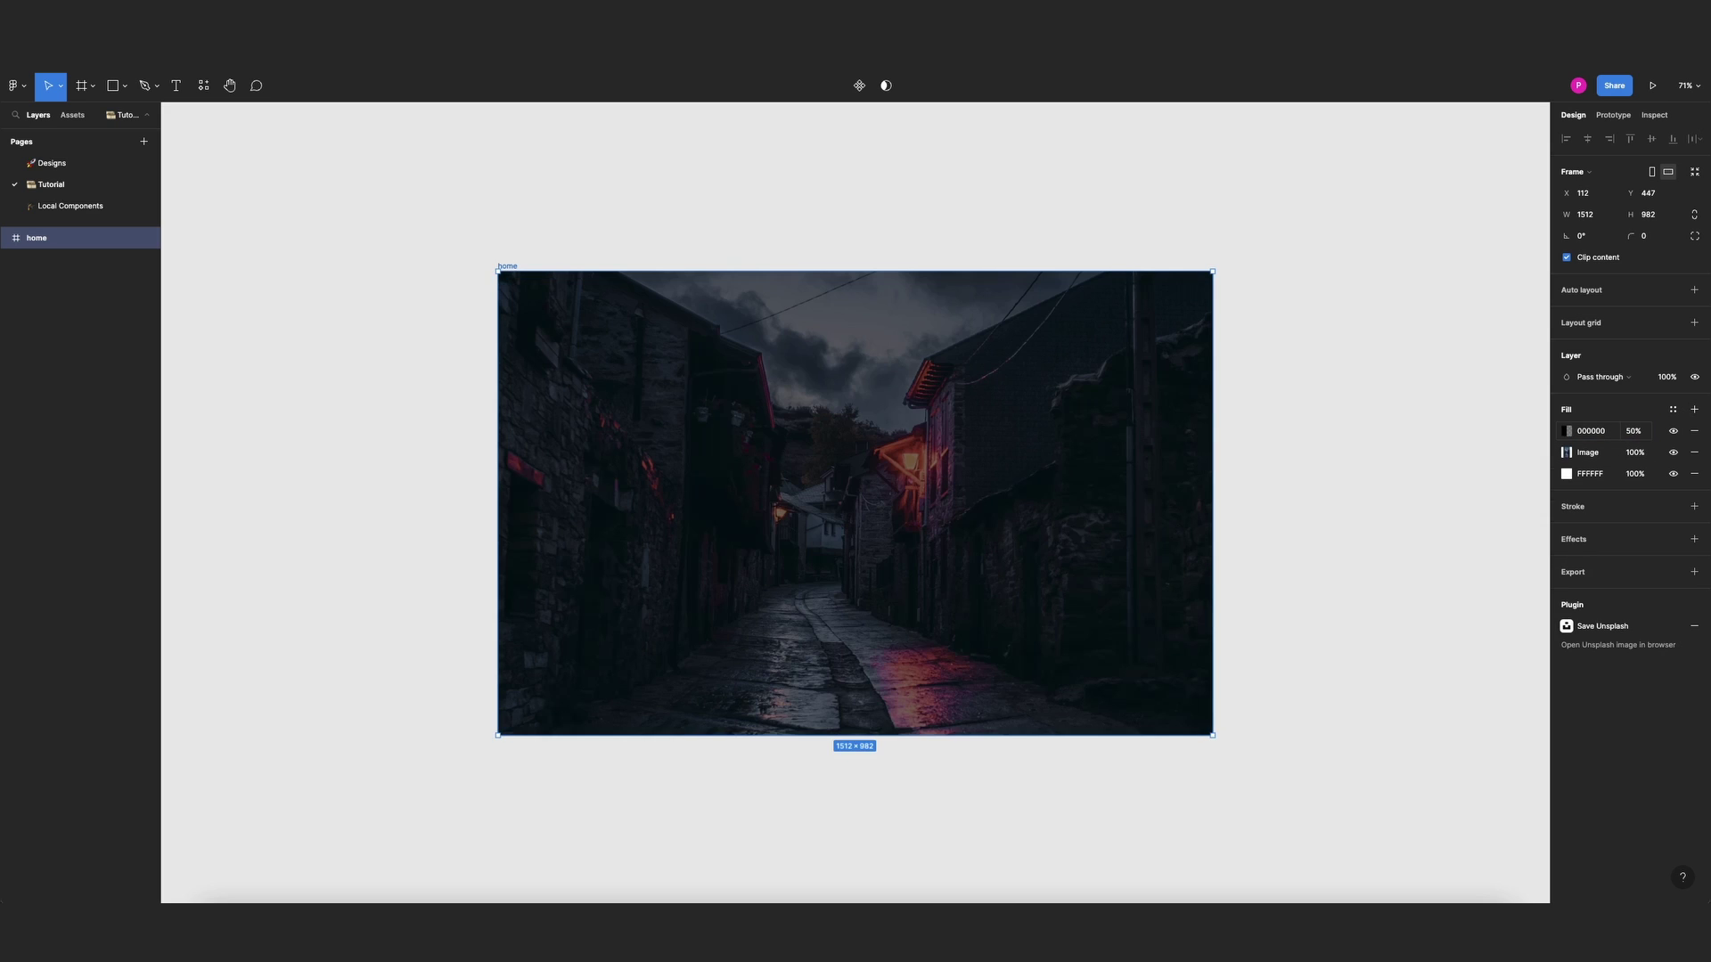
click(1500, 383)
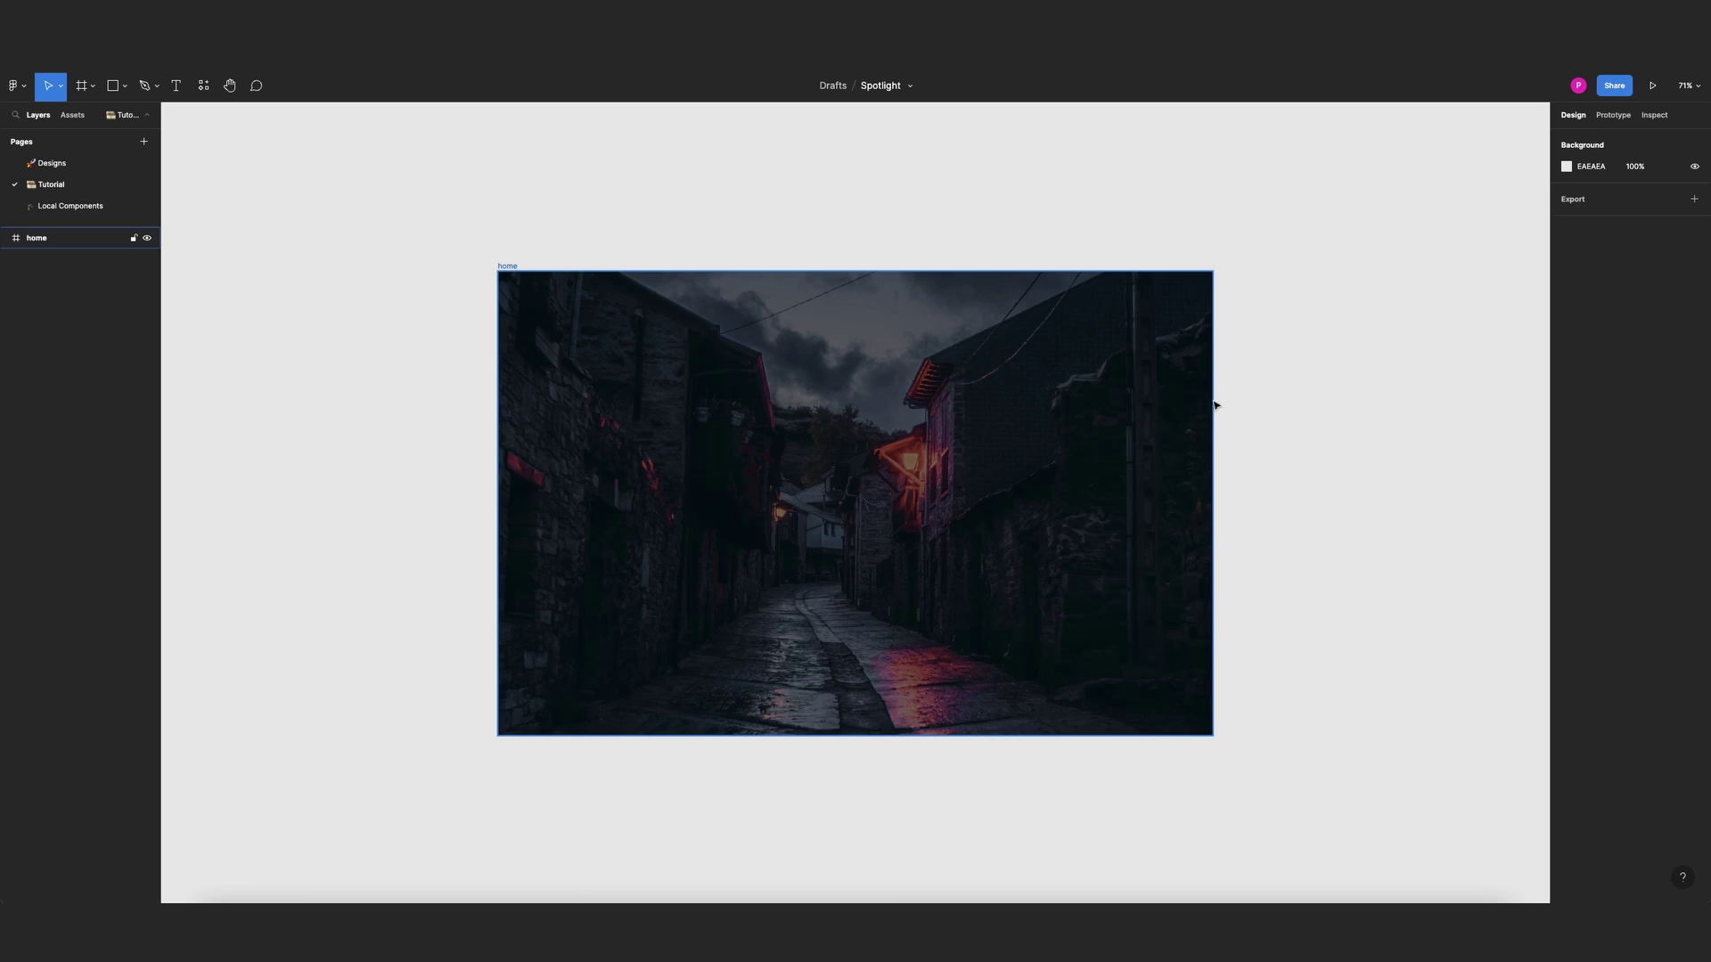
scroll(1215, 404, up, 1)
scroll(1191, 433, up, 3)
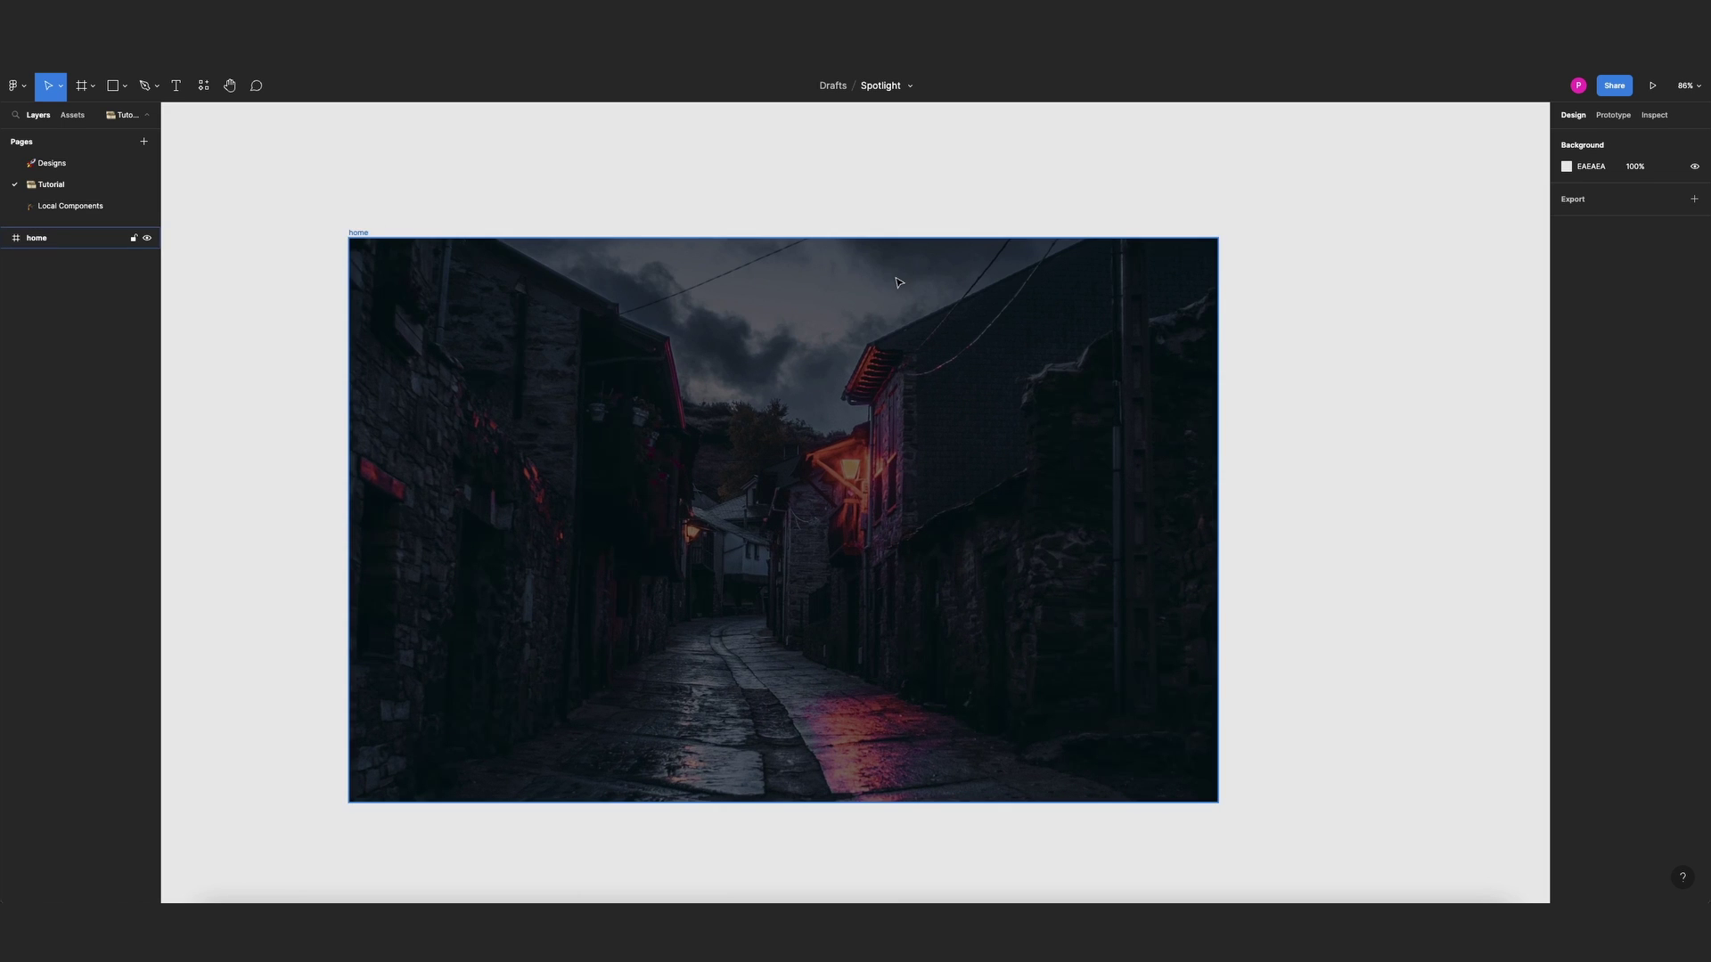
Insert the Logo component and move it to the home frame's top-left corner
key(shift+i)
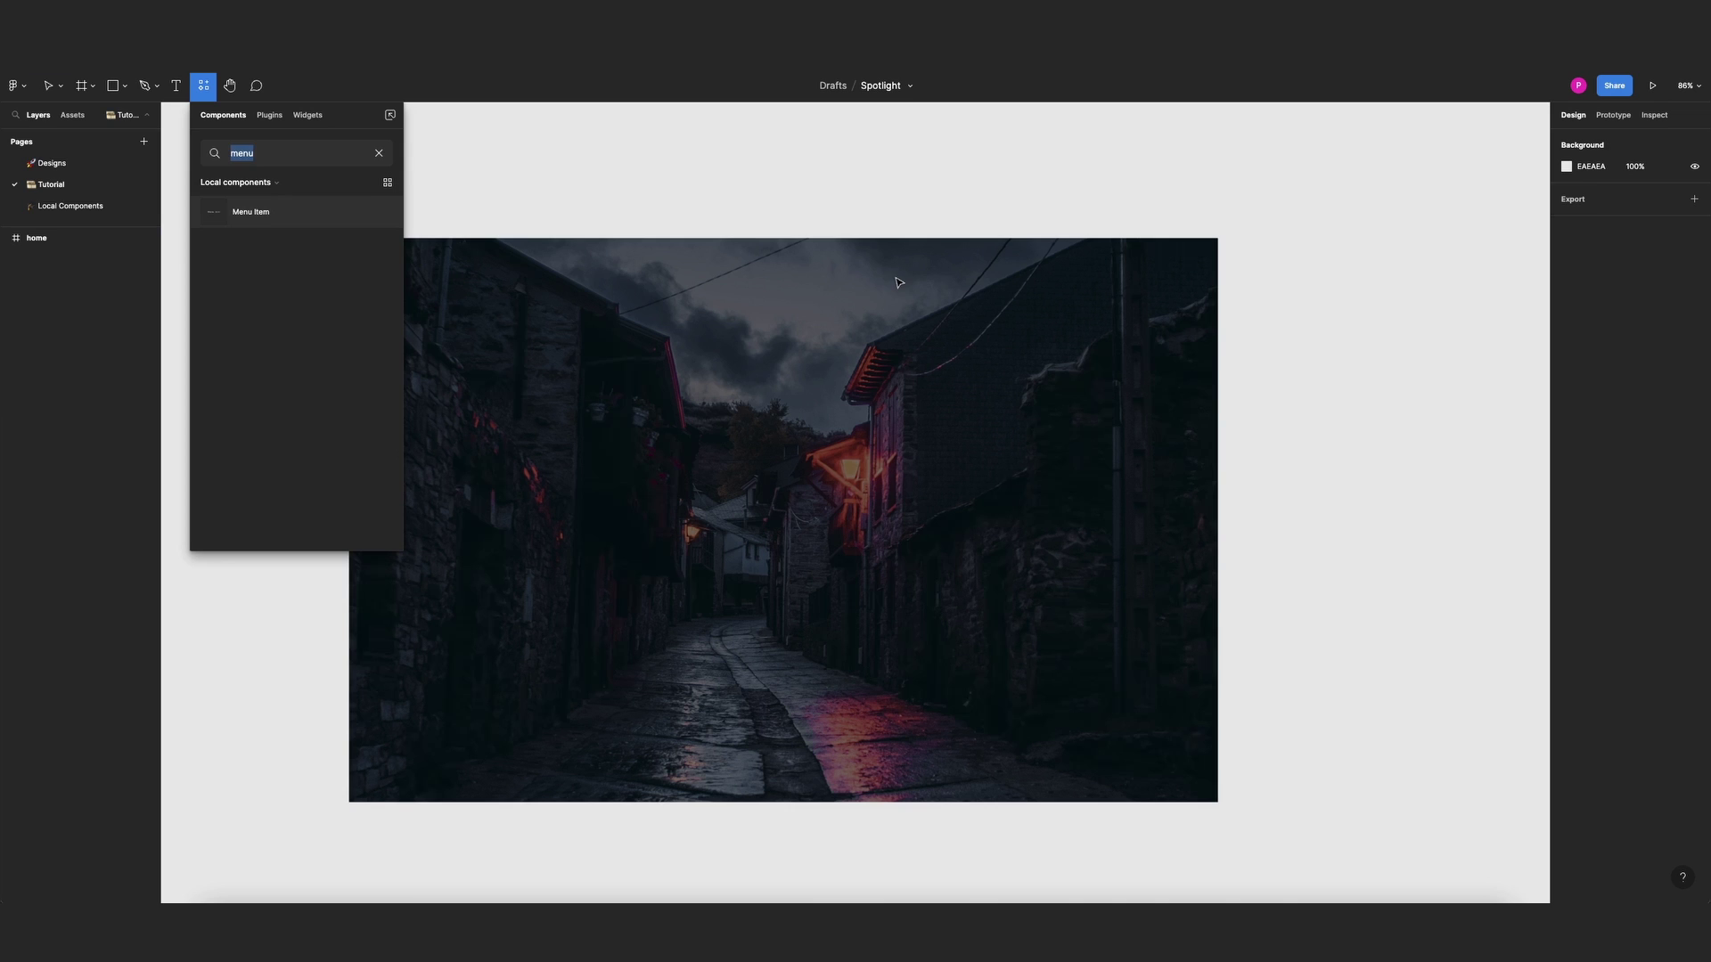
key(BackSpace)
text(logo)
key(Return)
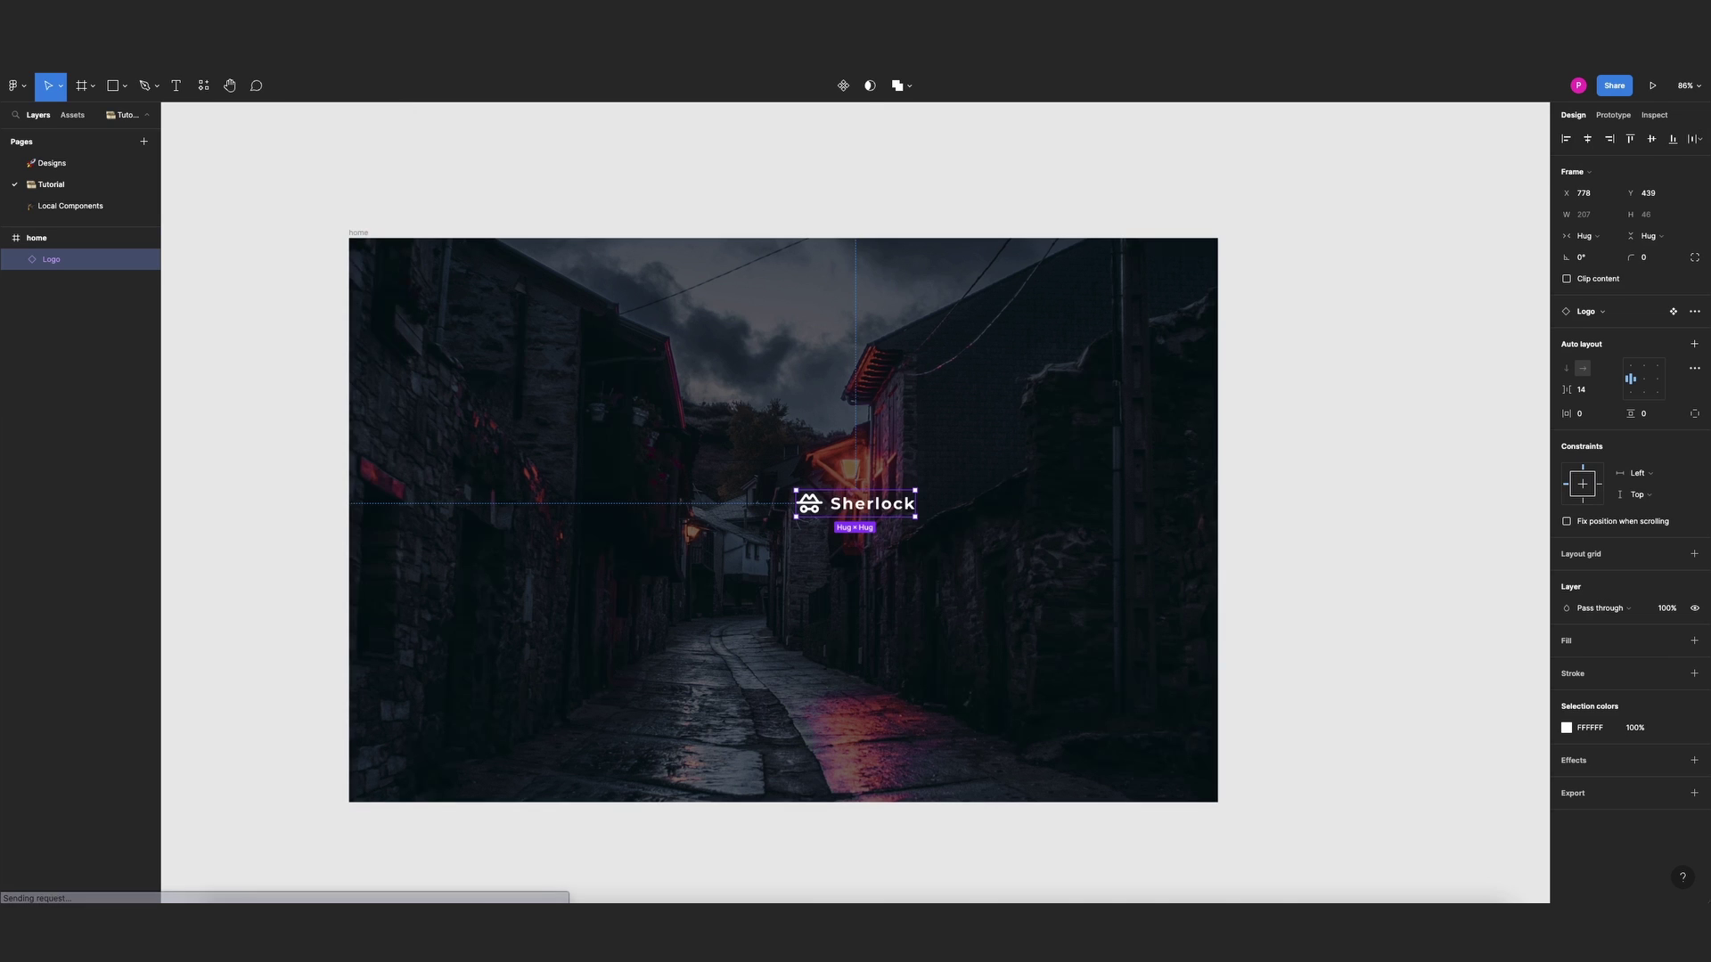
drag(860, 504, 446, 281)
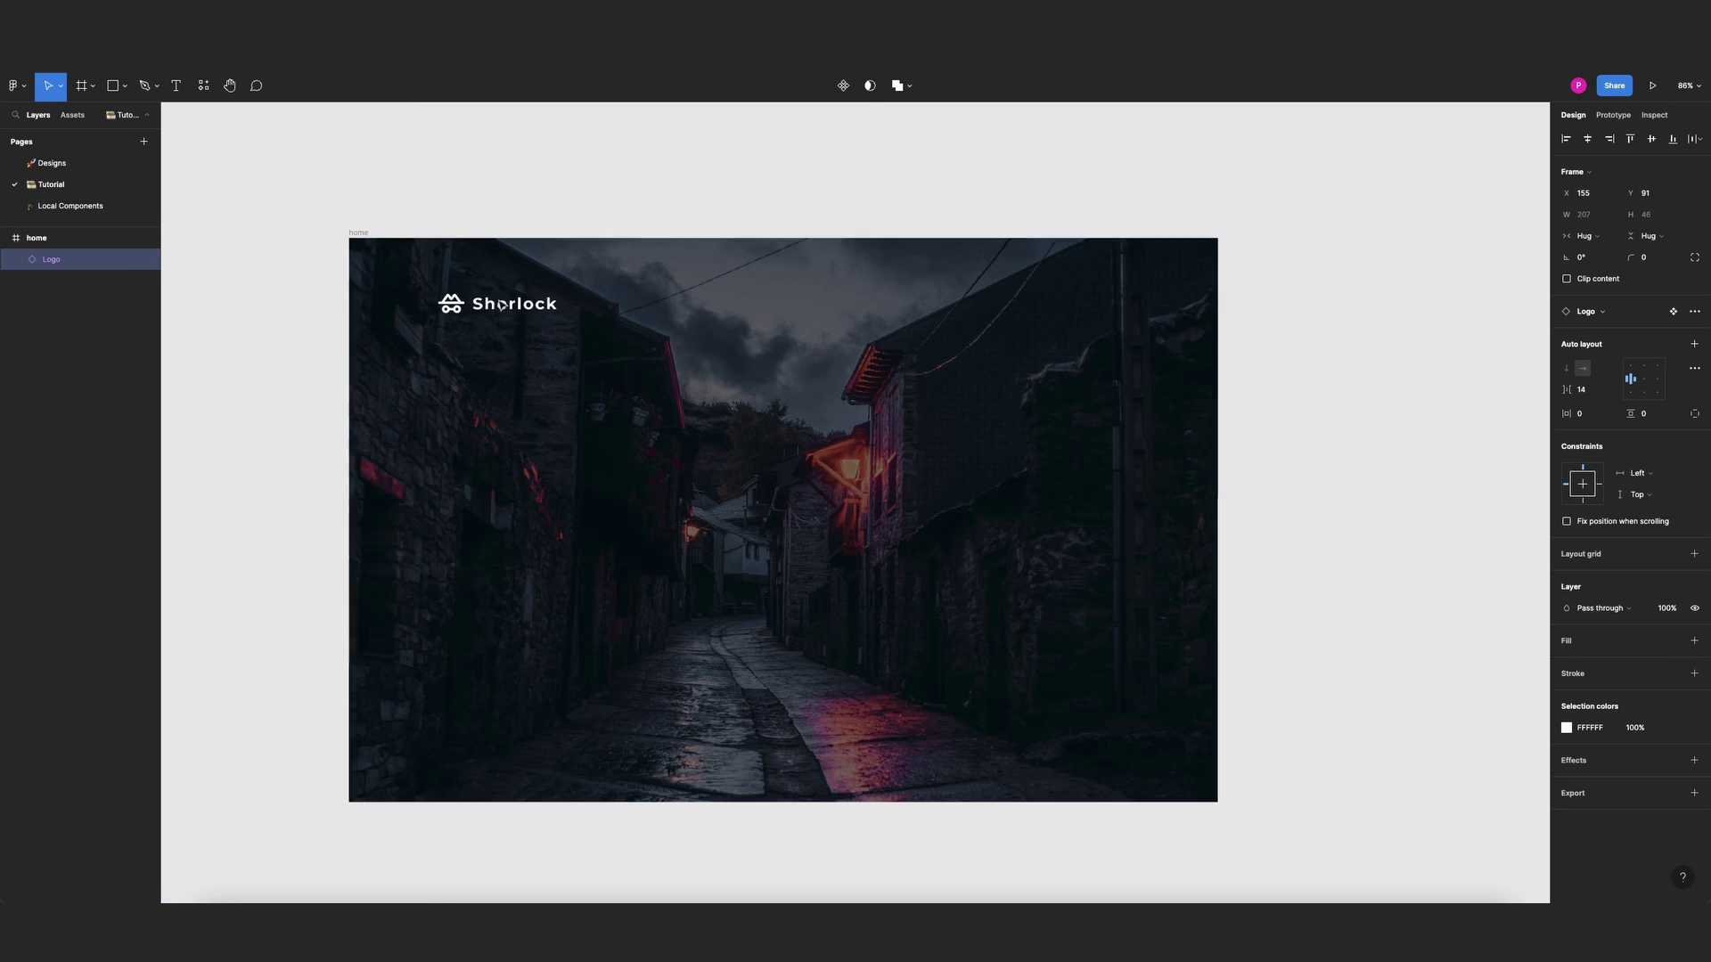
click(573, 184)
Place the CTA Contact button at the frame's top-right, discarding an extra Logo instance
key(shift+i)
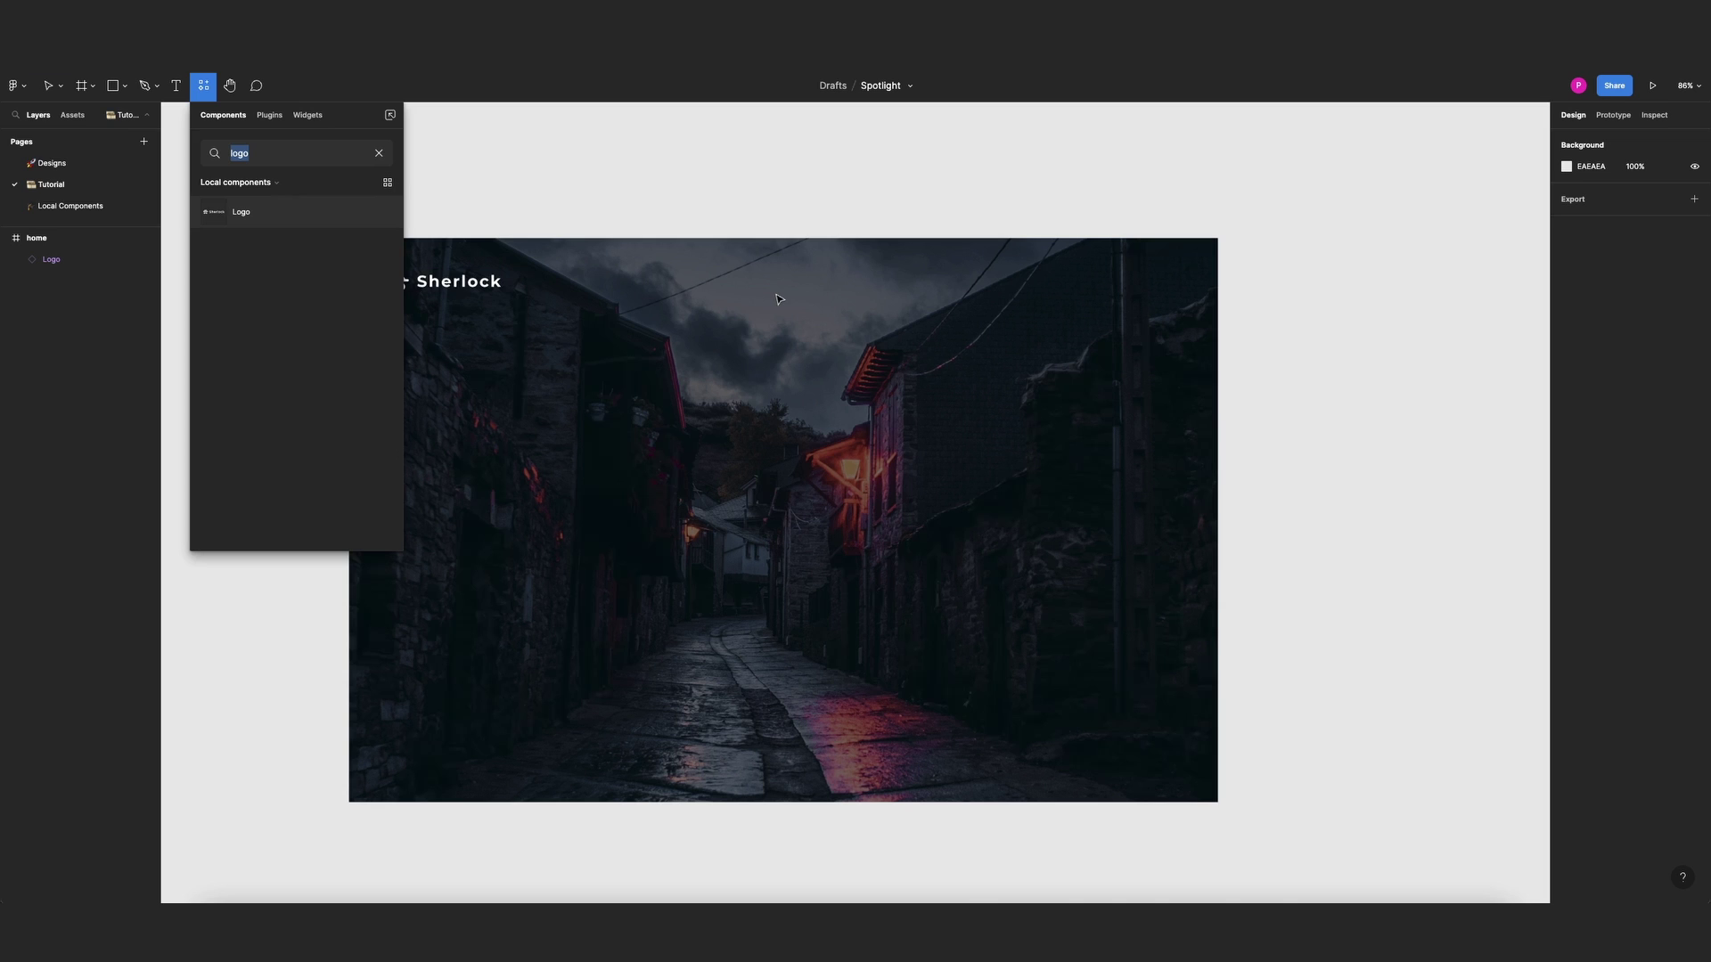
key(Return)
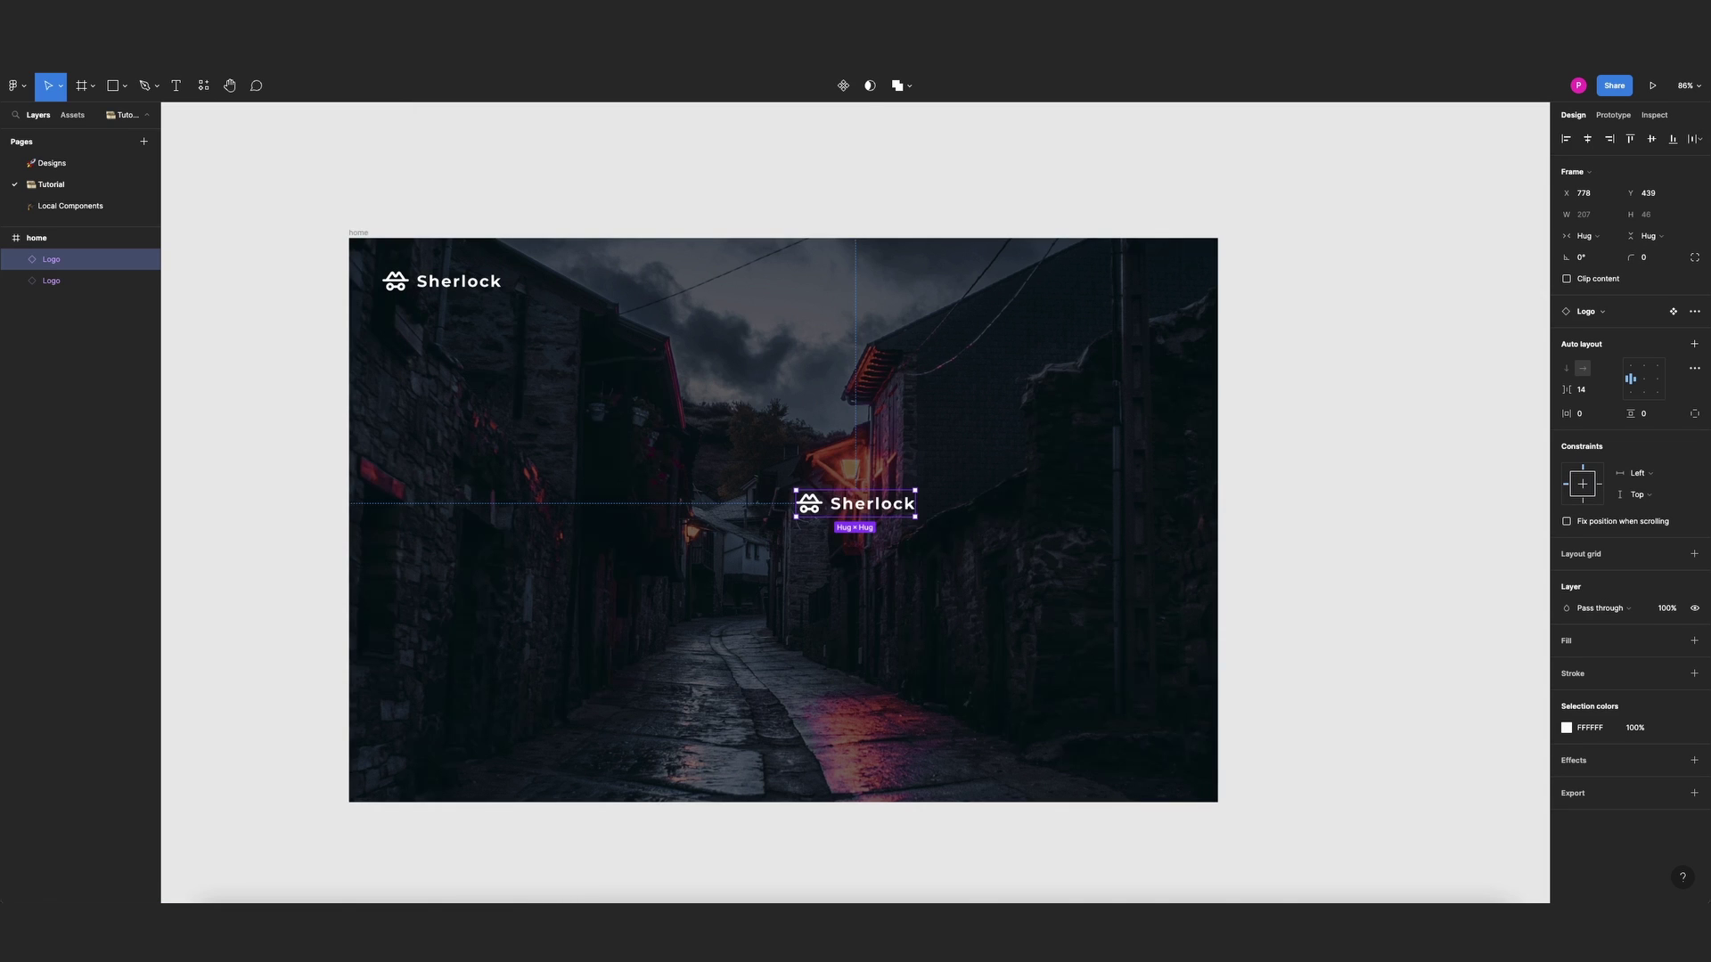
key(Delete)
key(shift+i)
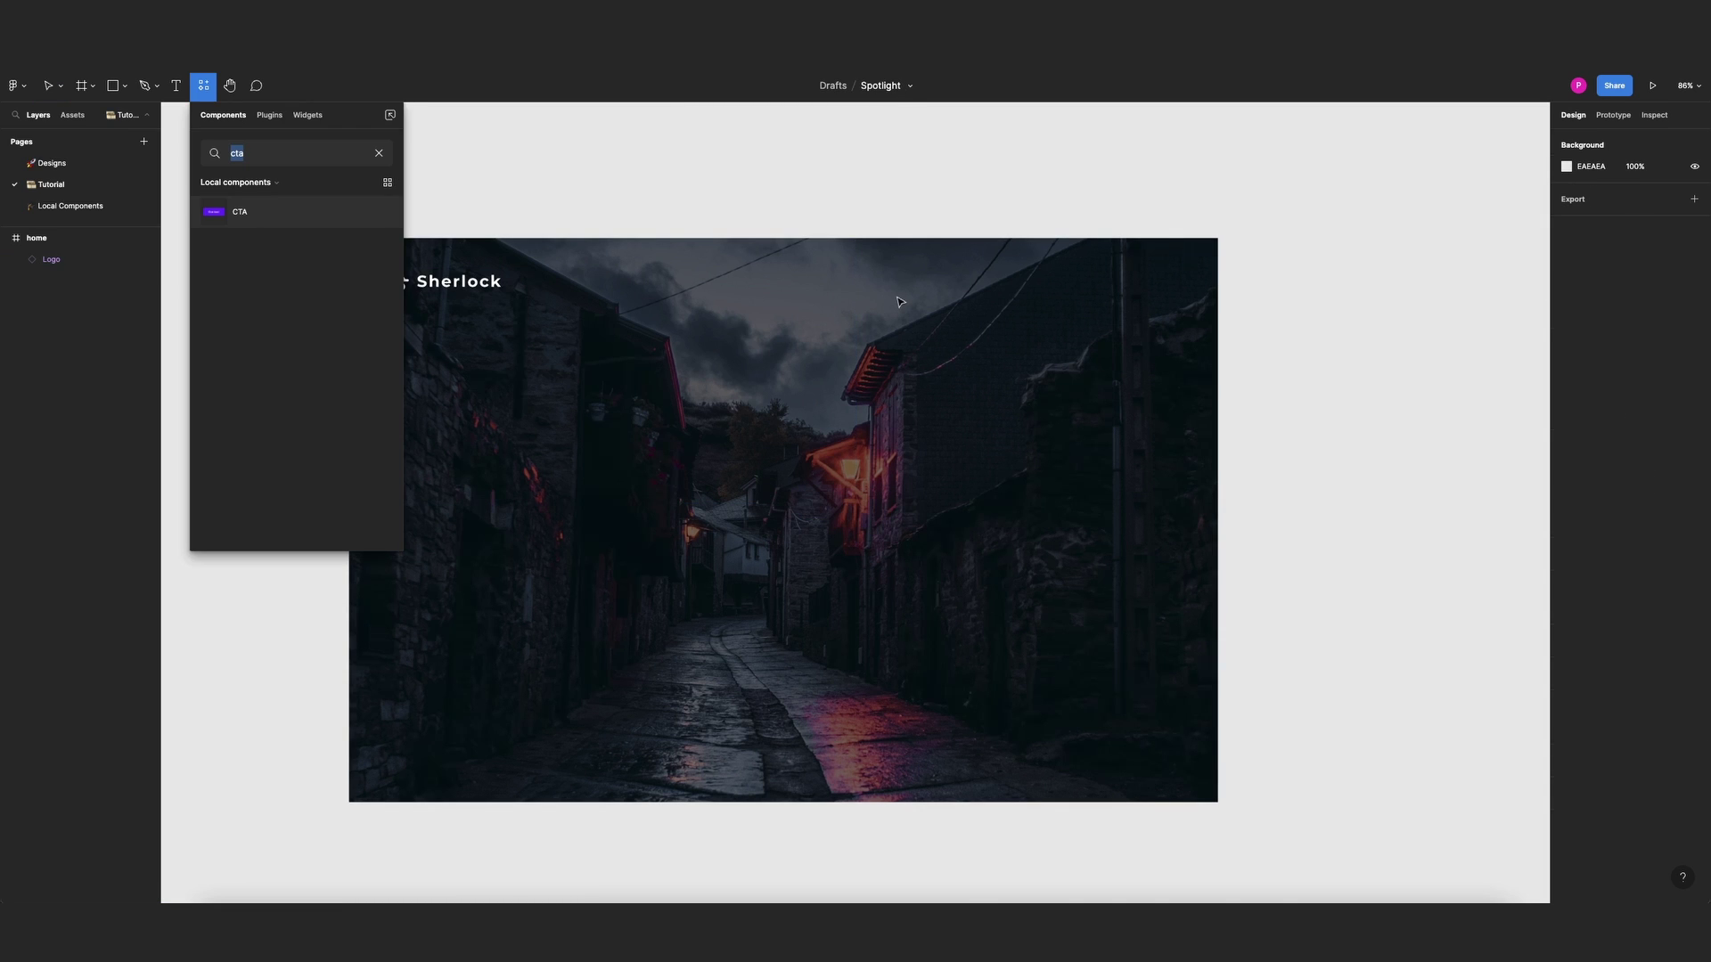
drag(286, 212, 1118, 287)
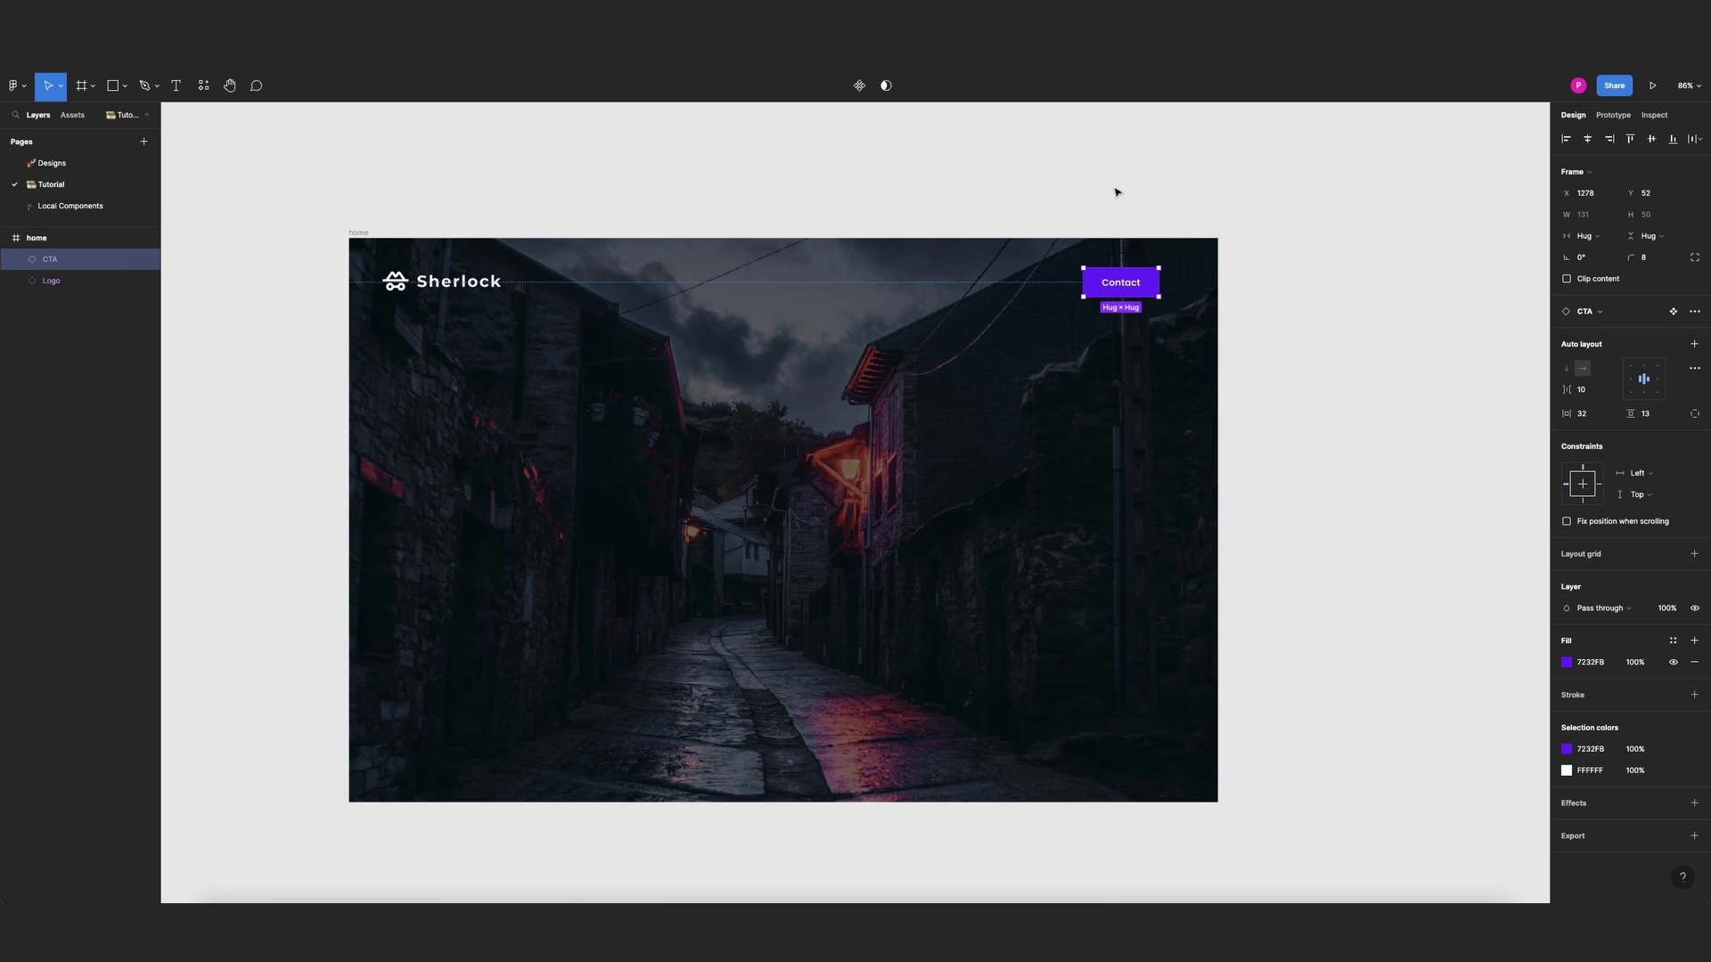
click(1115, 187)
key(shift+i)
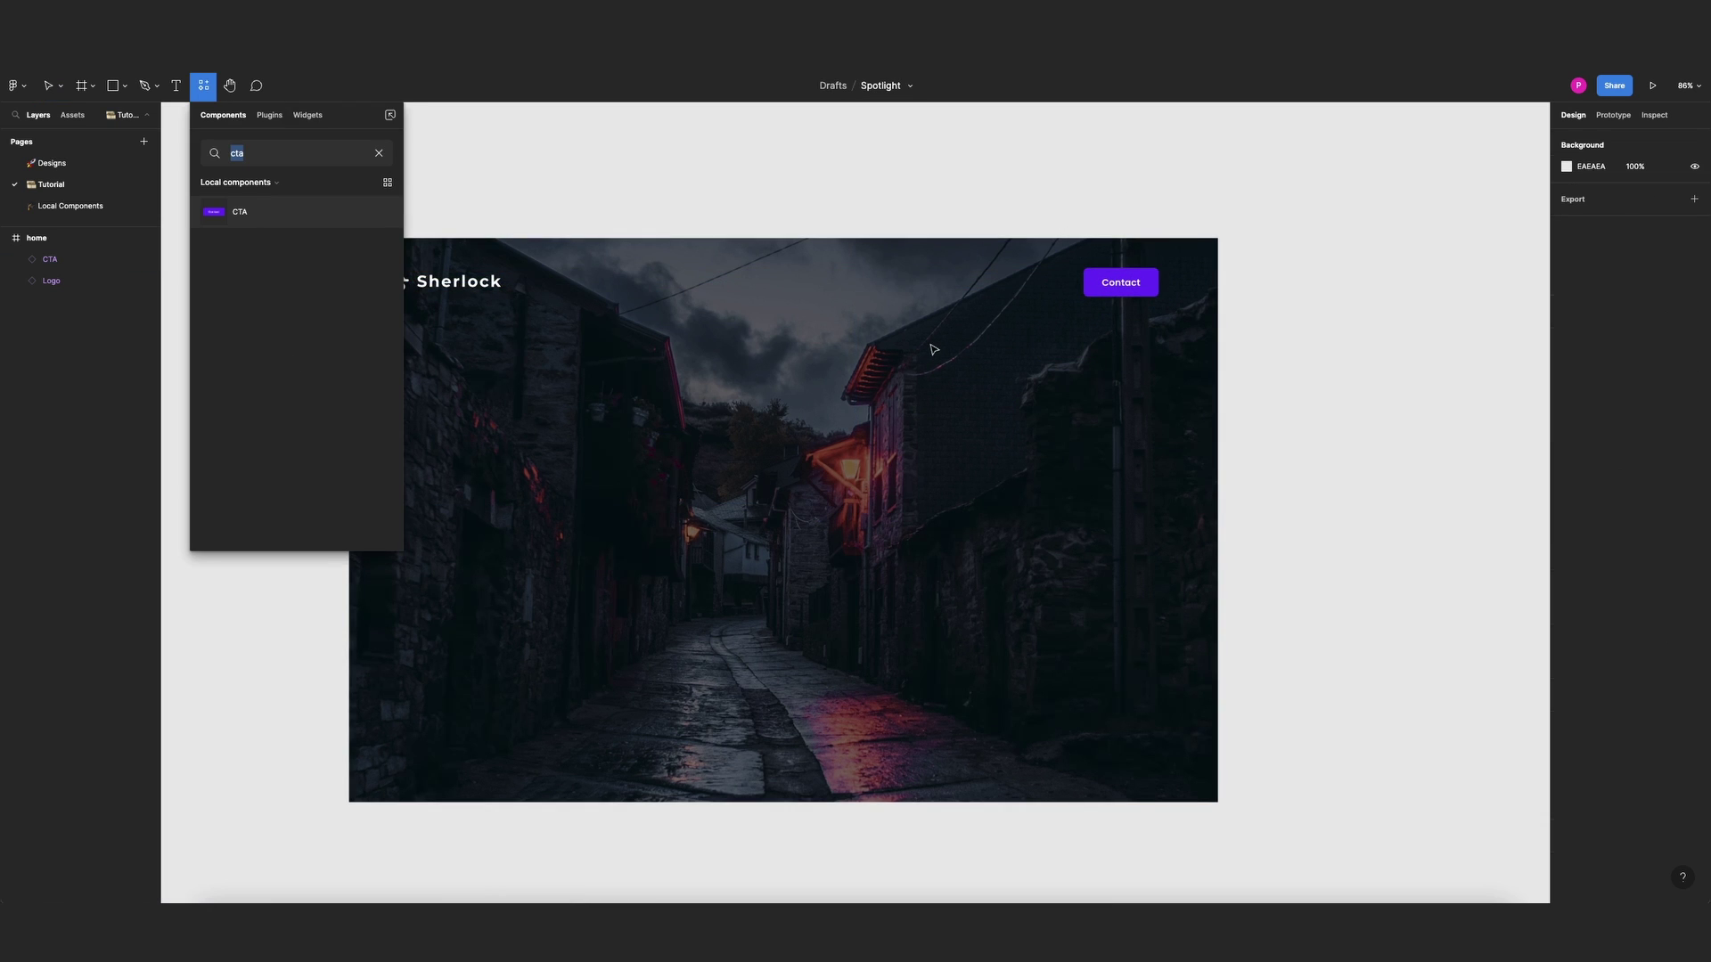
Insert a Menu Item beside Contact and wrap both in auto layout with 0 spacing
text(menu)
key(Return)
drag(854, 506, 1004, 282)
shift+click(1096, 287)
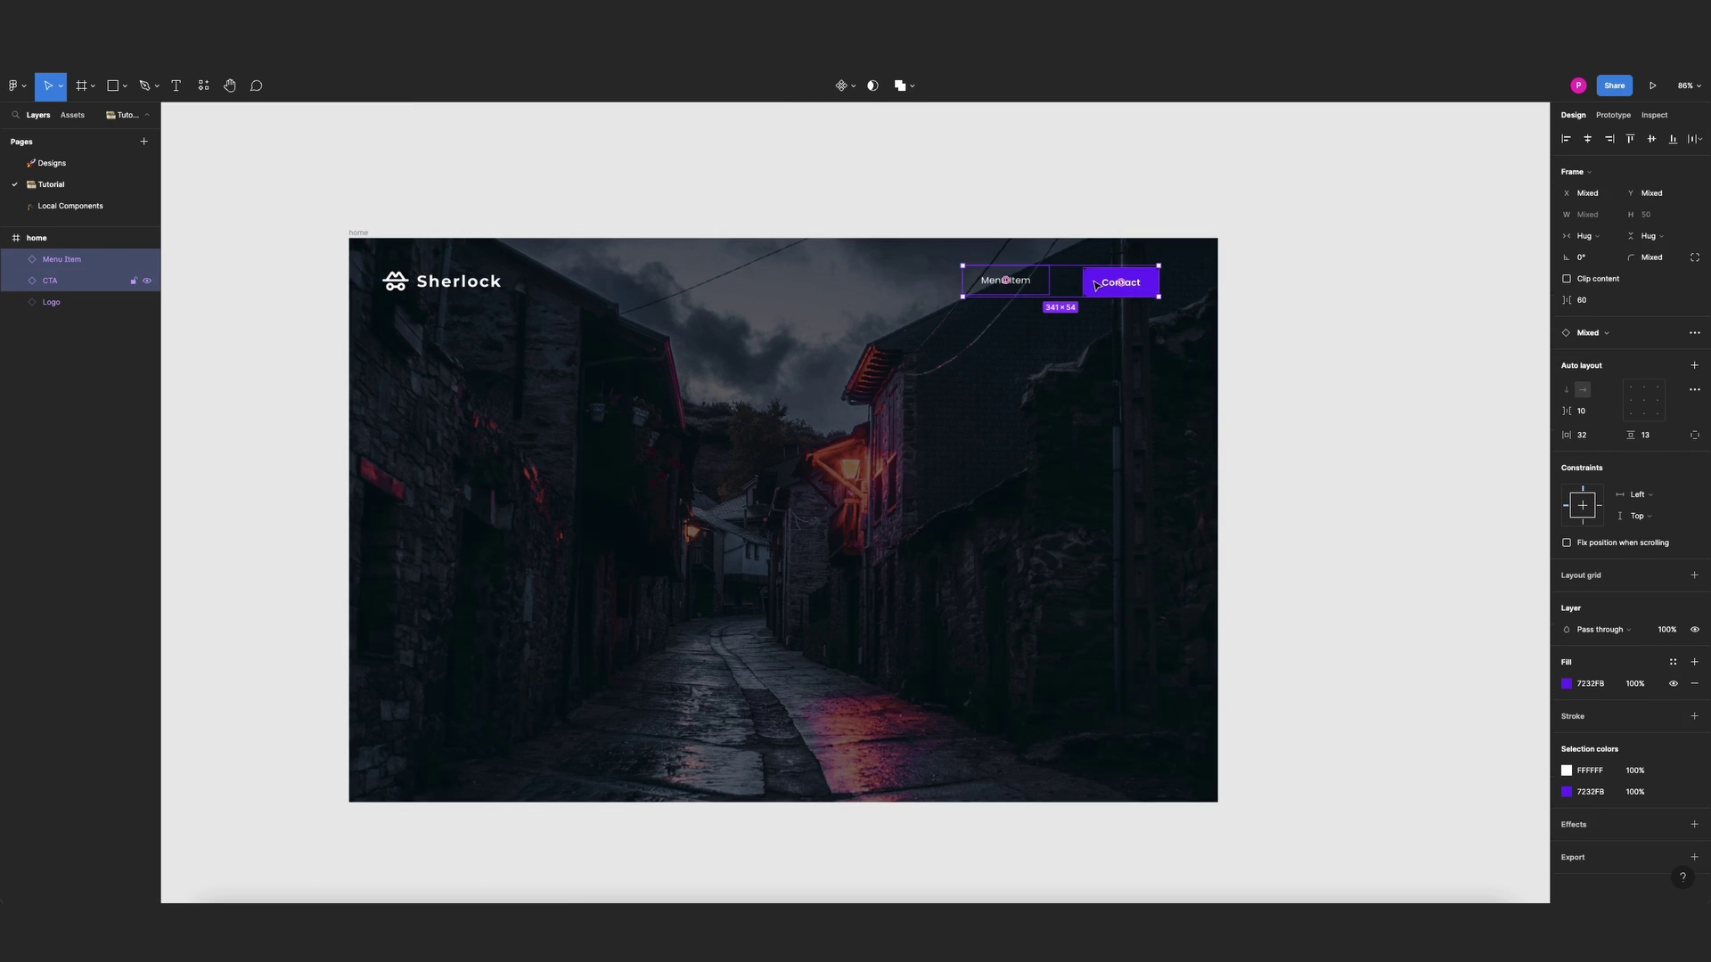
key(shift+a)
click(1111, 206)
click(1046, 280)
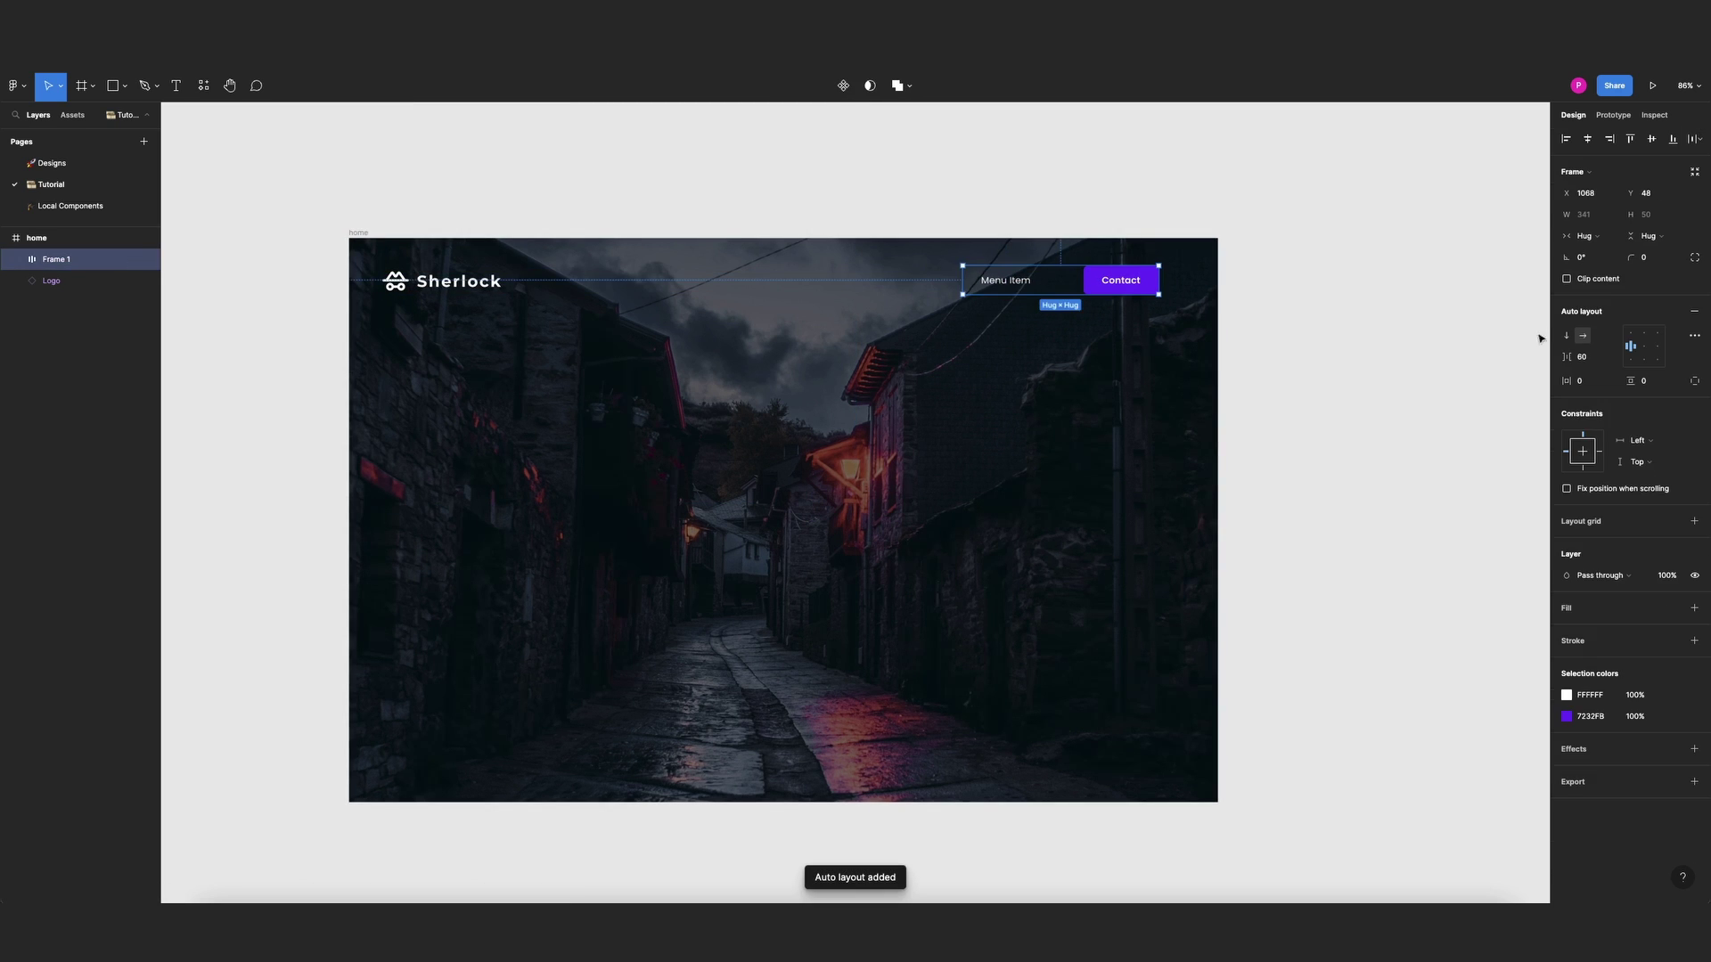
click(1589, 357)
text(0)
key(Return)
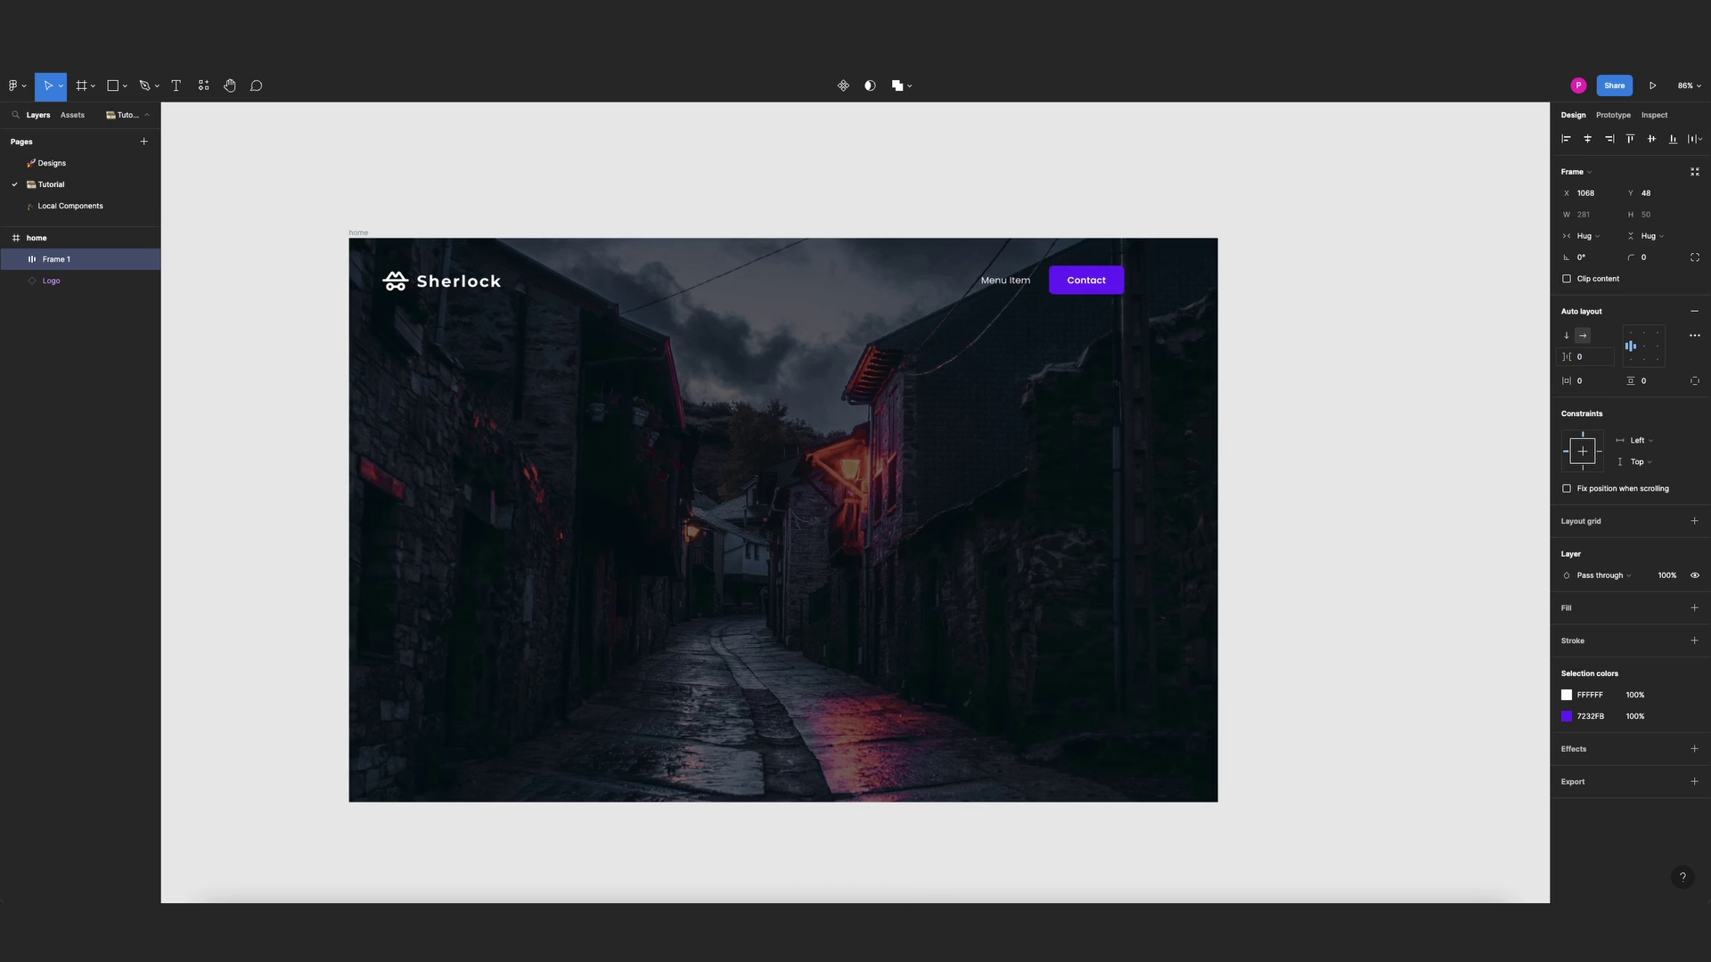
click(1238, 164)
Duplicate the Menu Item and label the two items Support and About
double_click(1005, 281)
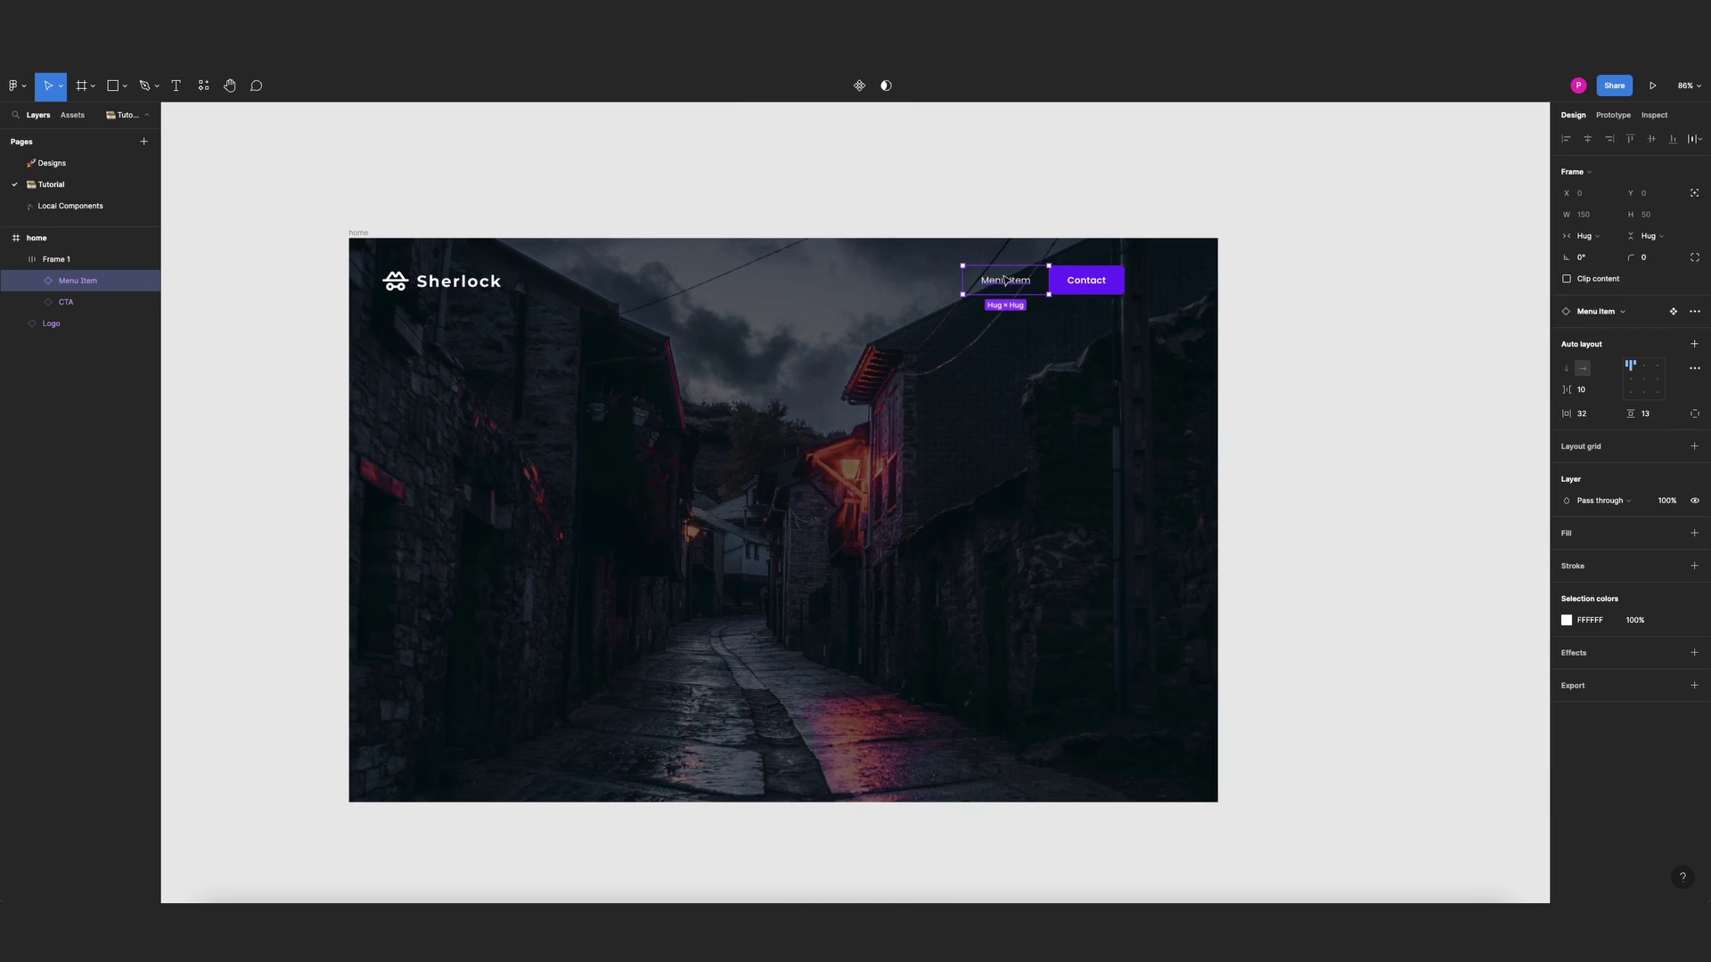
key(ctrl+d)
click(1005, 281)
click(1008, 280)
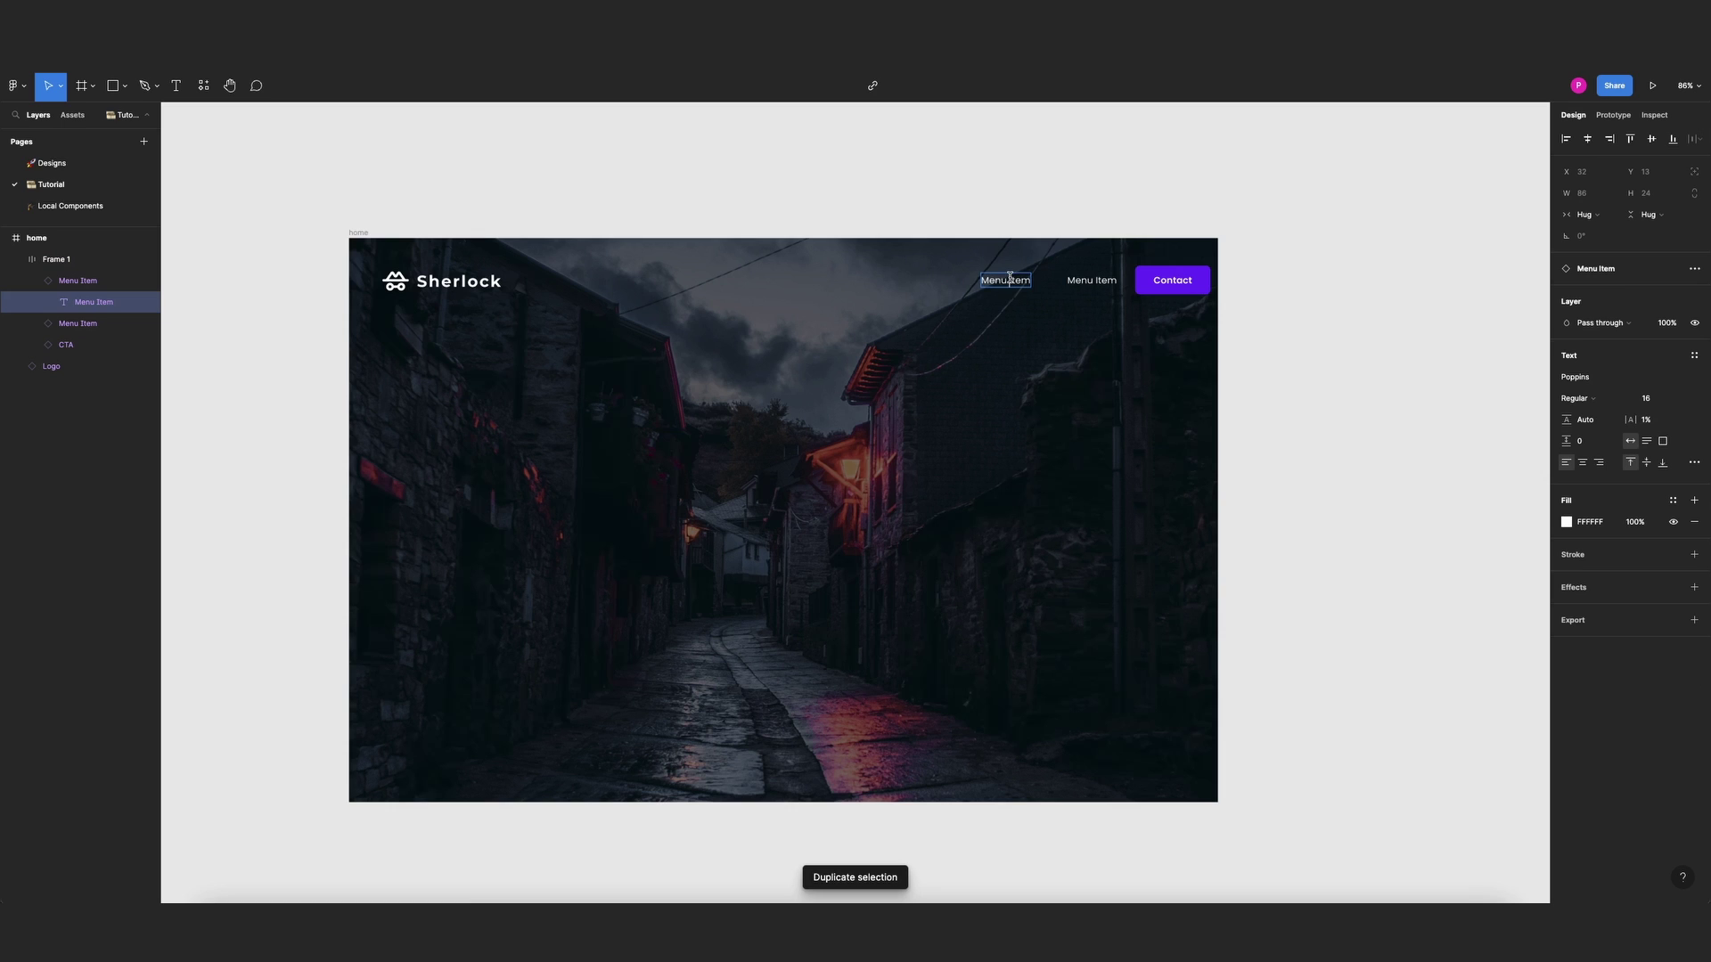
double_click(1010, 280)
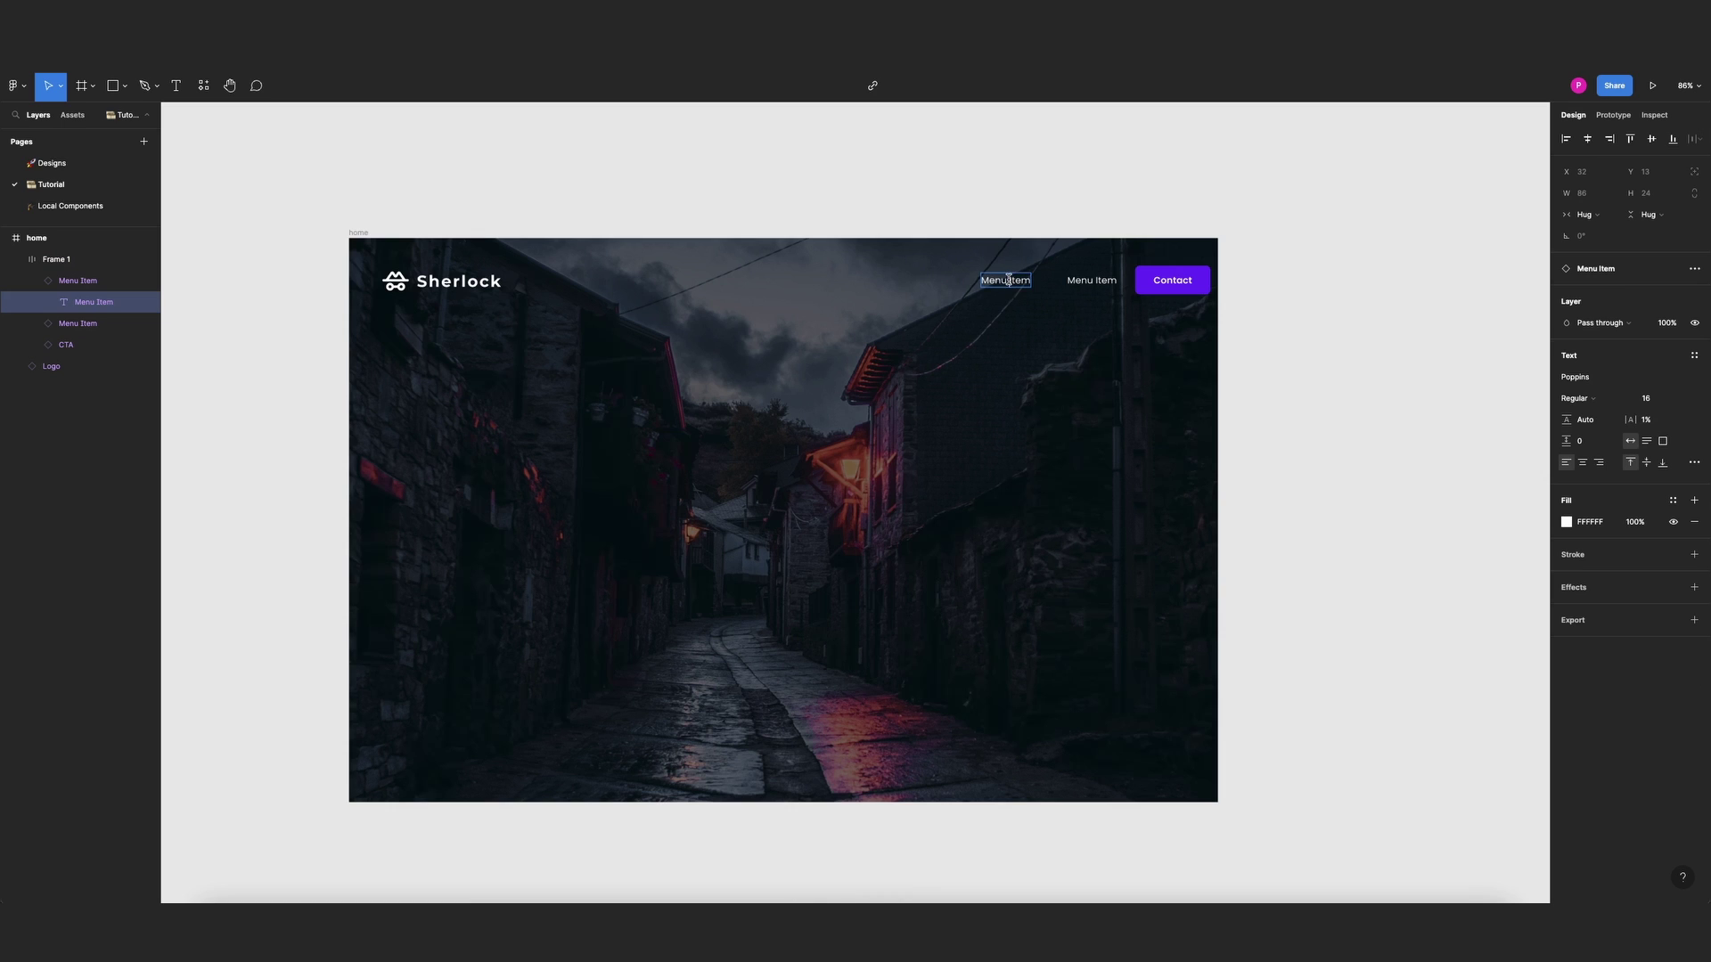
key(ctrl+a)
text(Support)
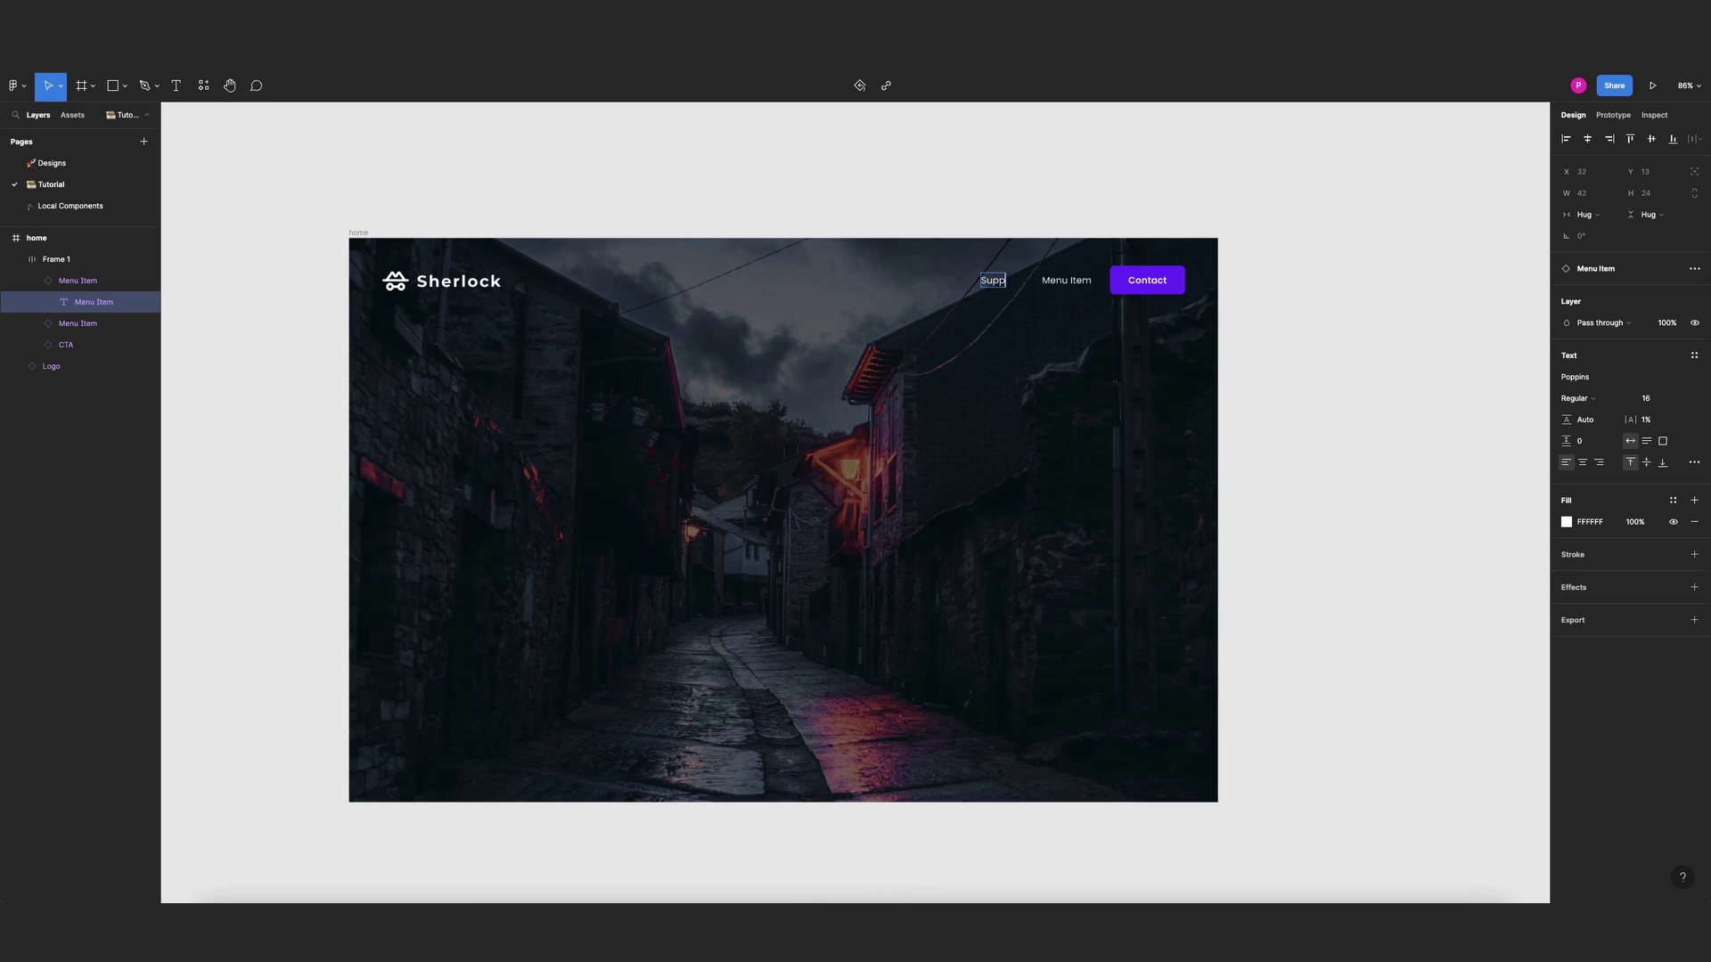
double_click(1098, 281)
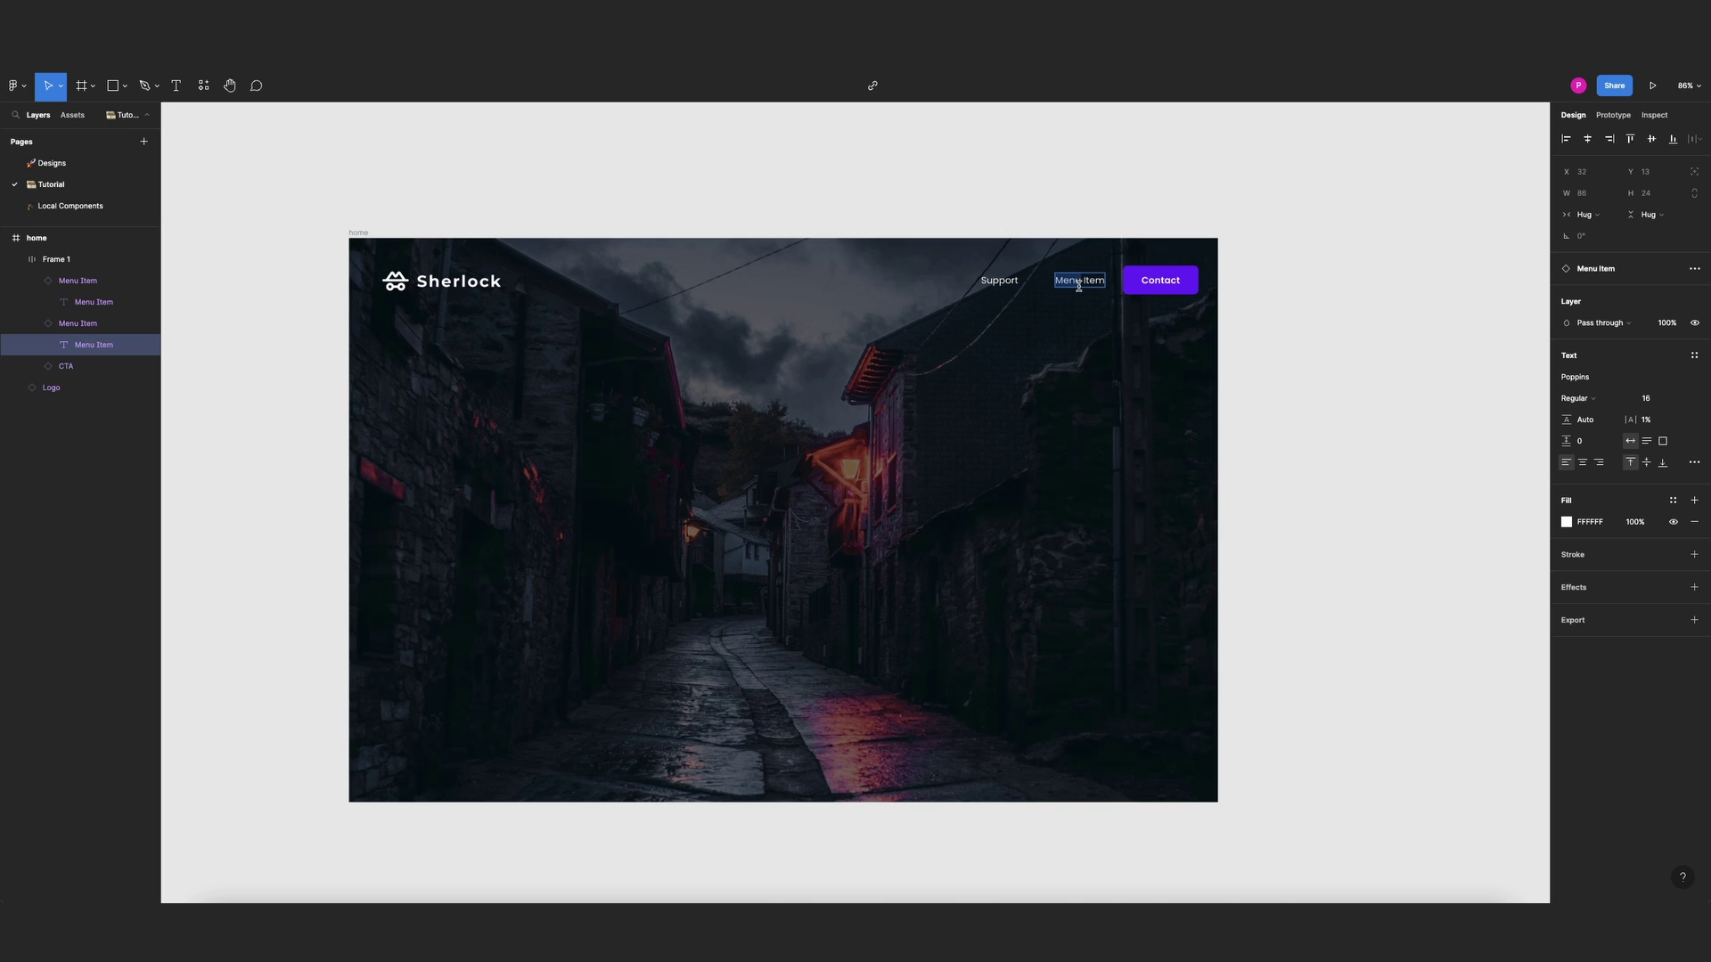
text(About)
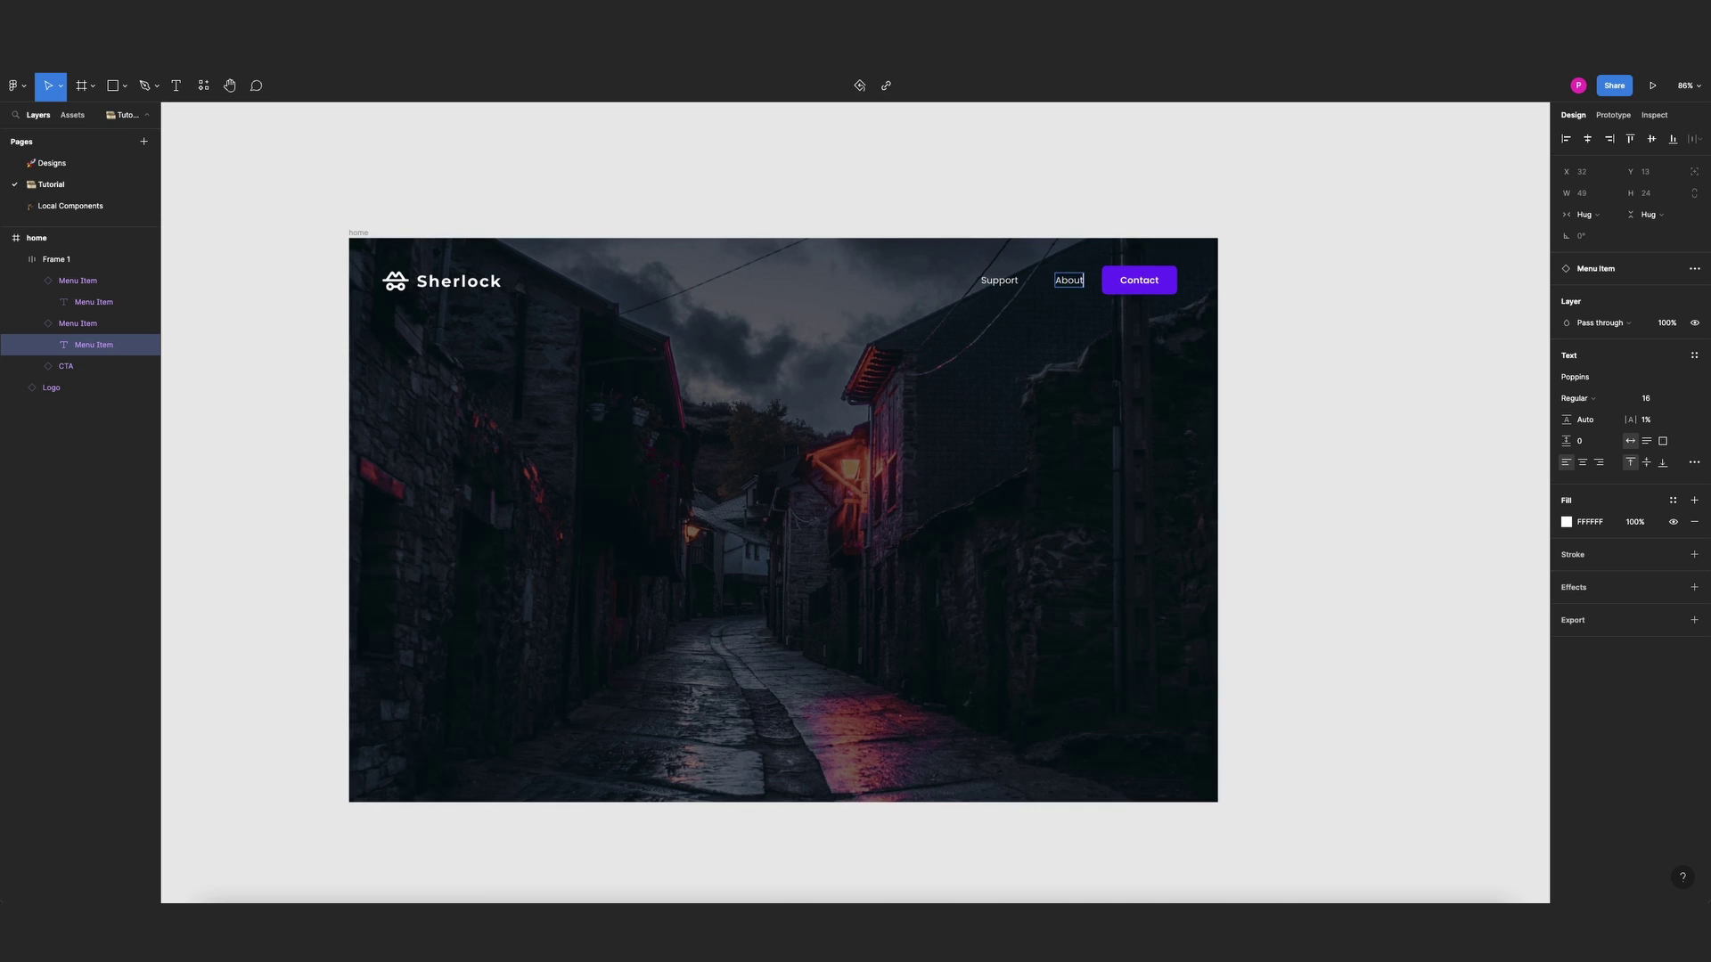
click(1120, 192)
click(1089, 283)
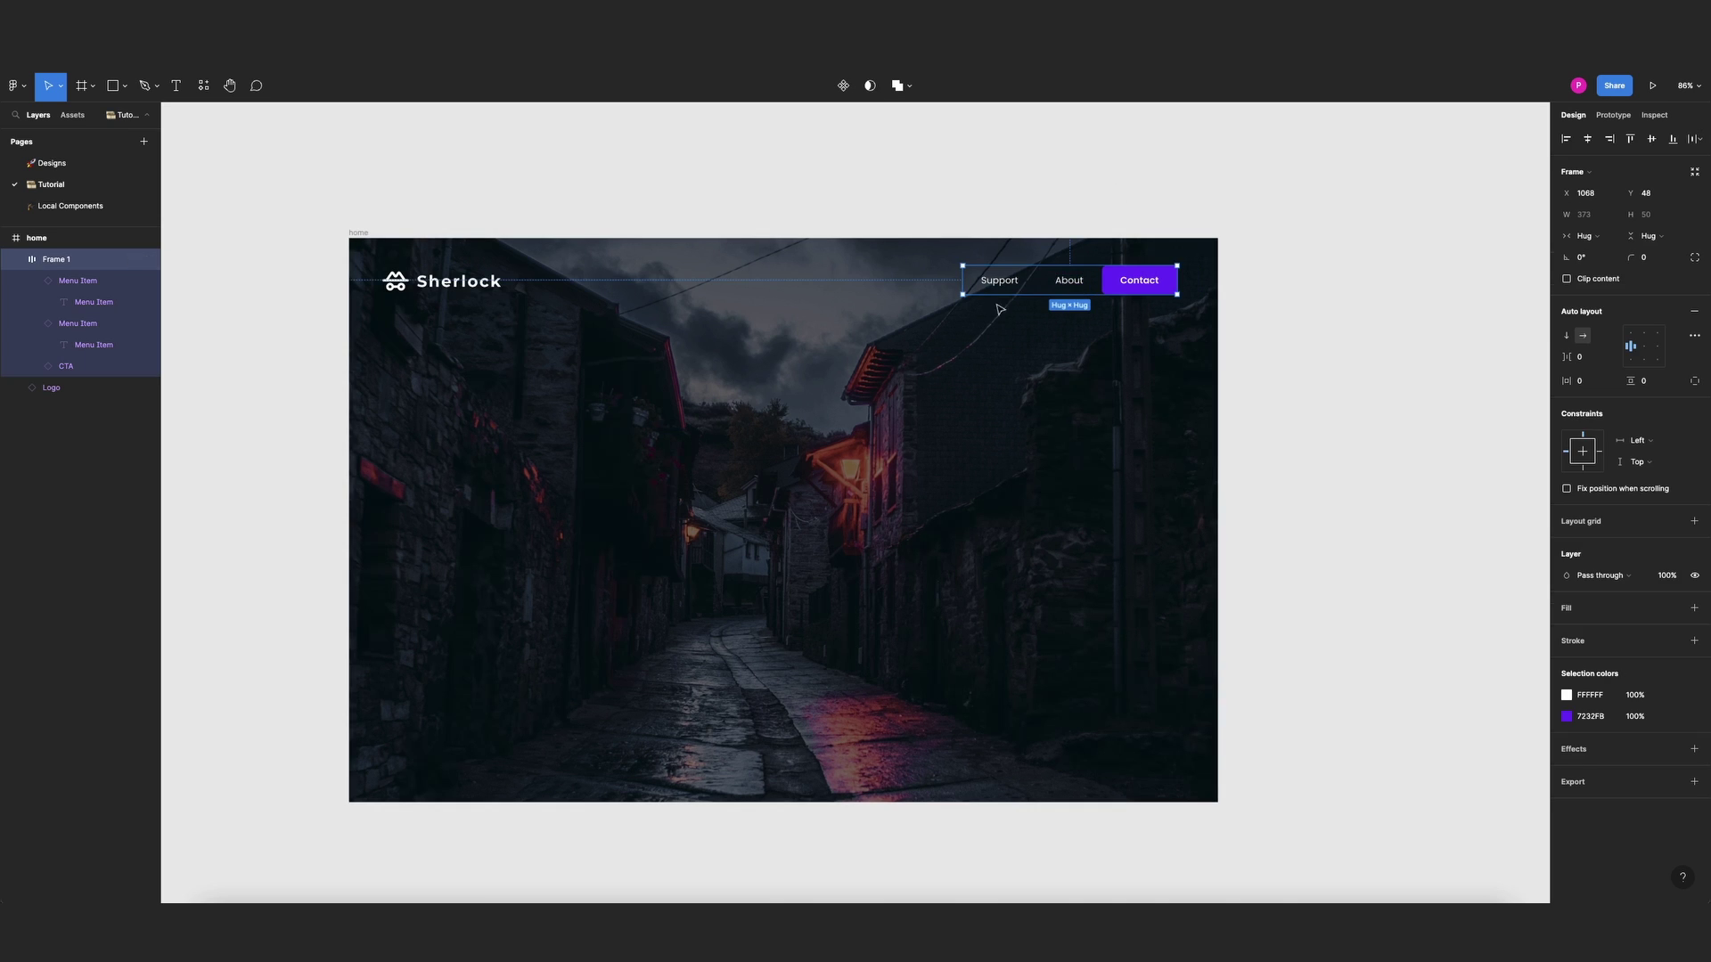
Wrap the logo and menu in auto layout, stretched to full width at the frame's top
shift+click(457, 292)
key(shift+a)
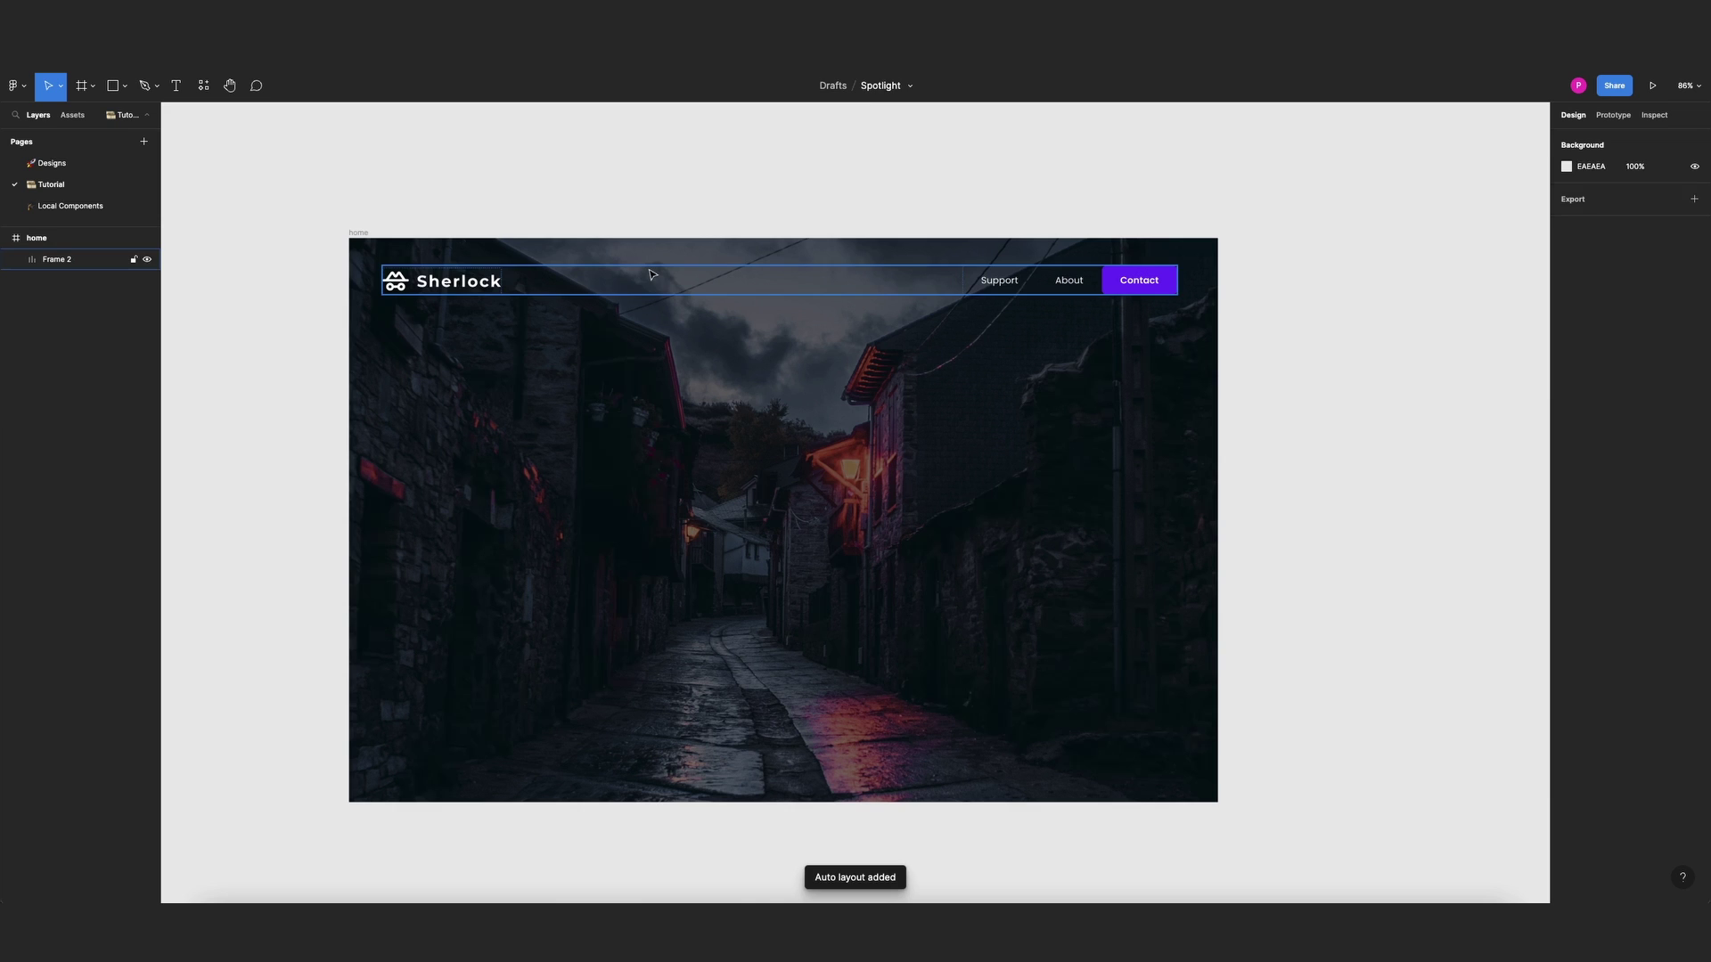
click(1207, 230)
click(1177, 277)
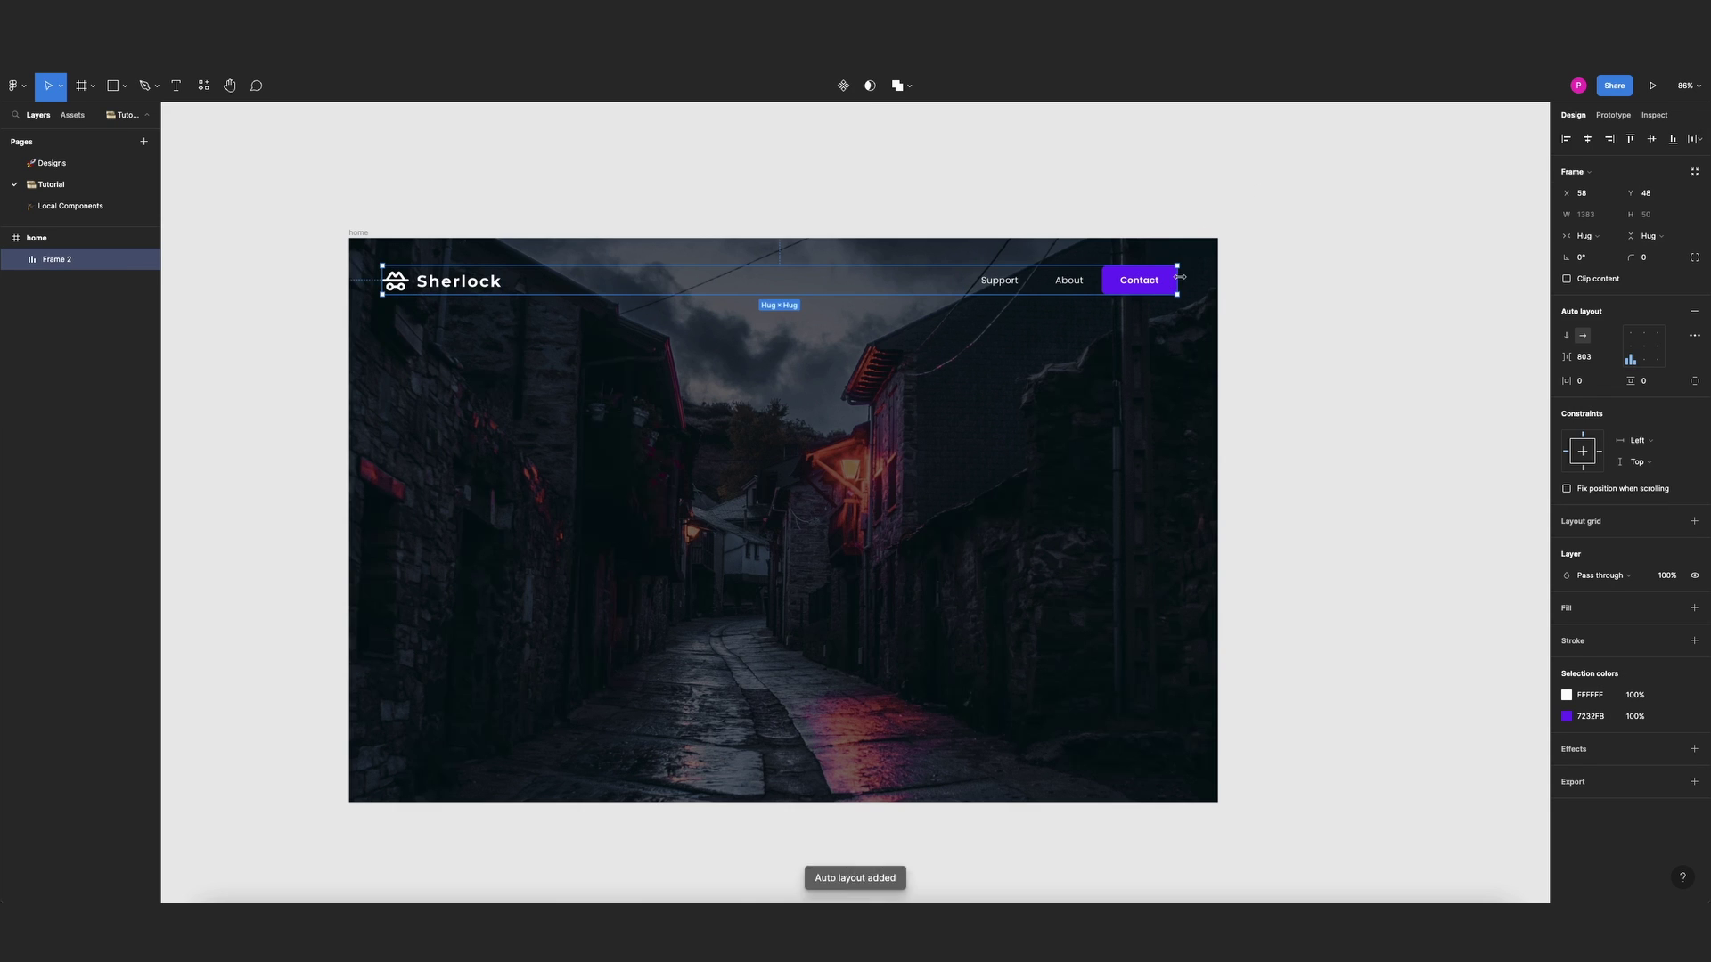
drag(1177, 278, 1214, 277)
drag(383, 272, 348, 270)
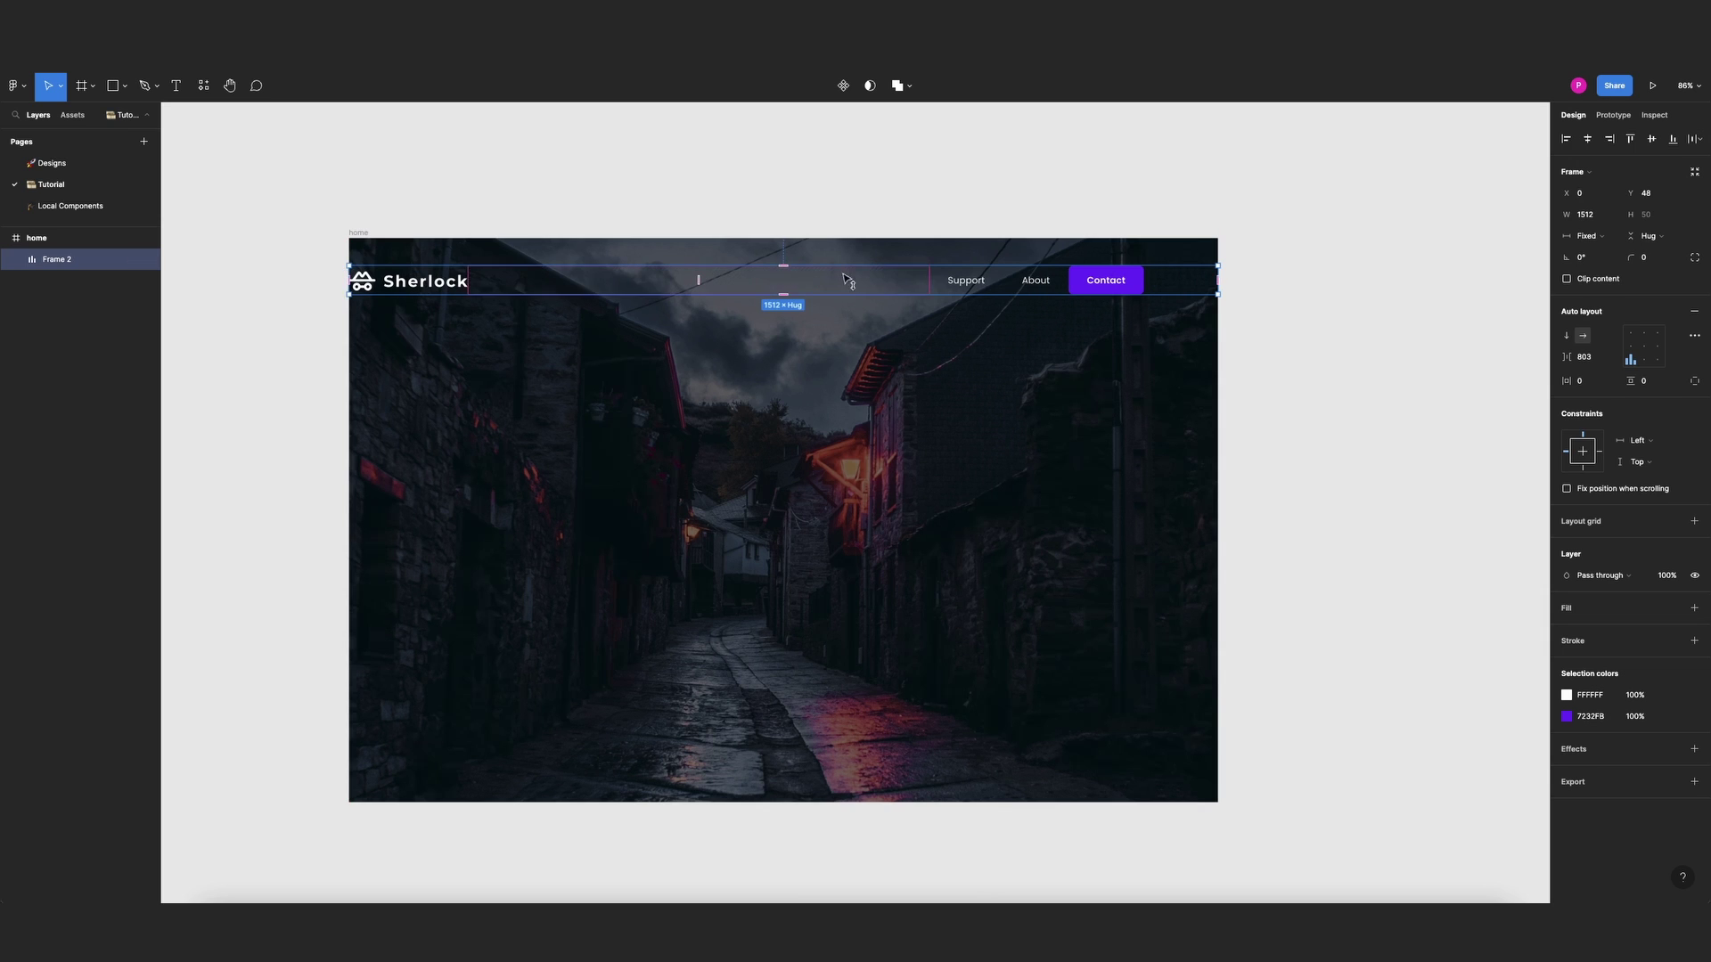
drag(847, 280, 844, 258)
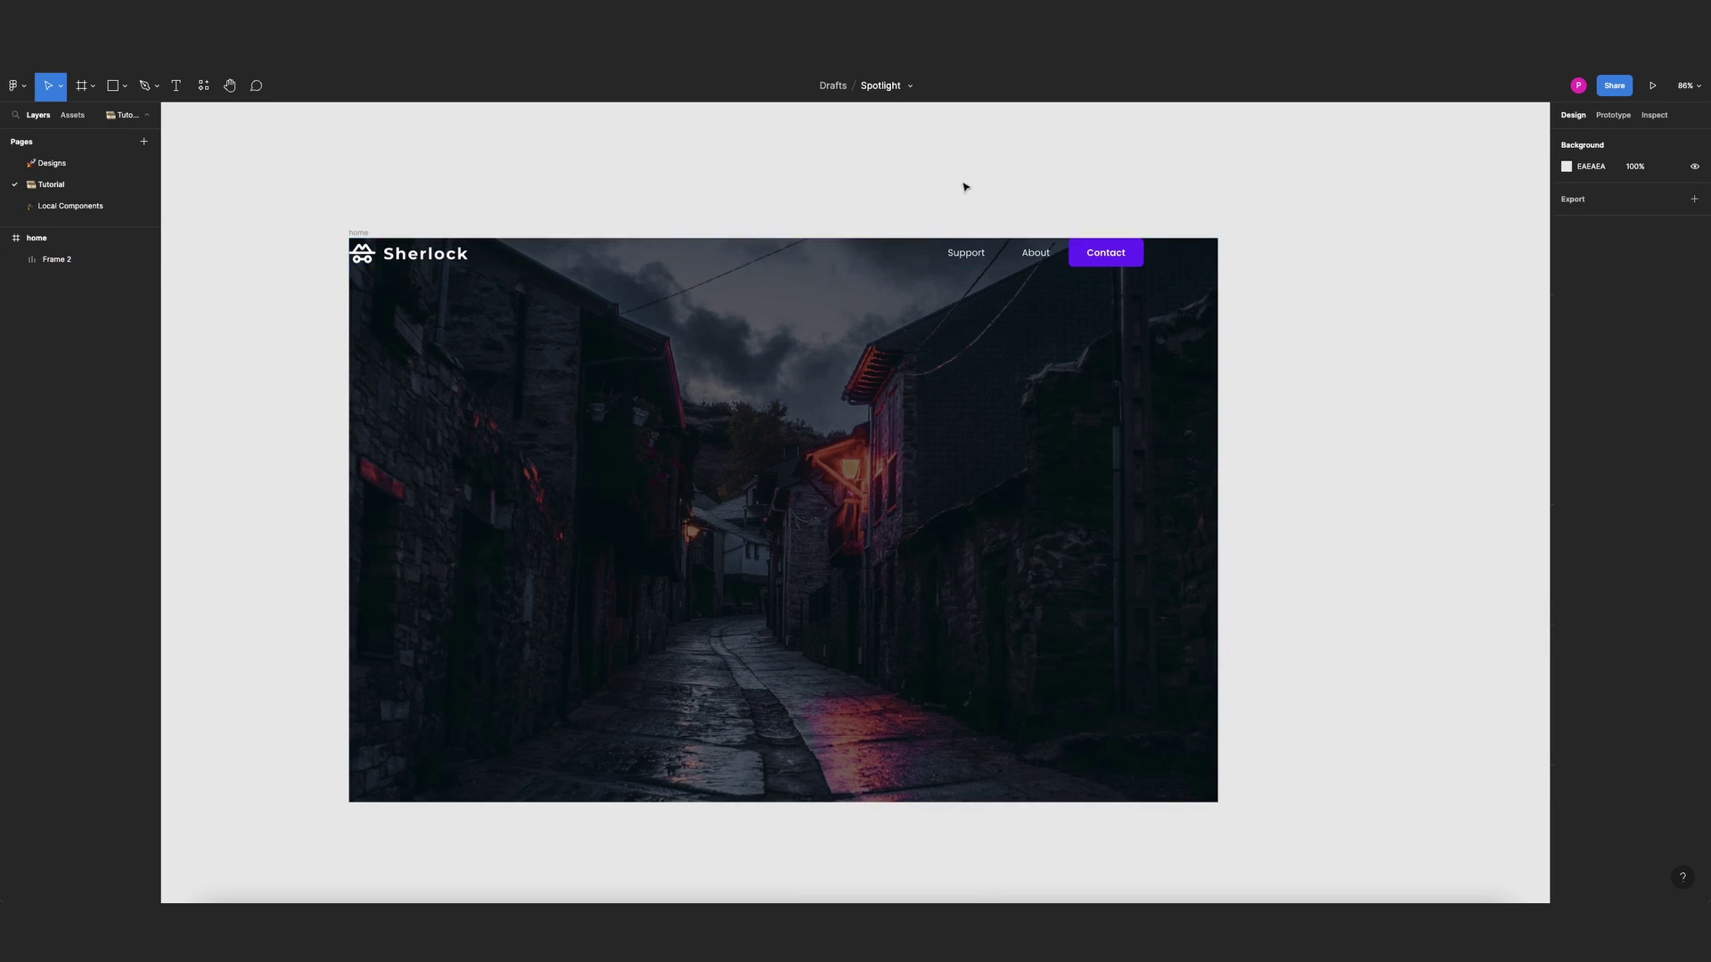
Set the nav bar to Space between with 150 horizontal and 32 vertical padding
click(1695, 336)
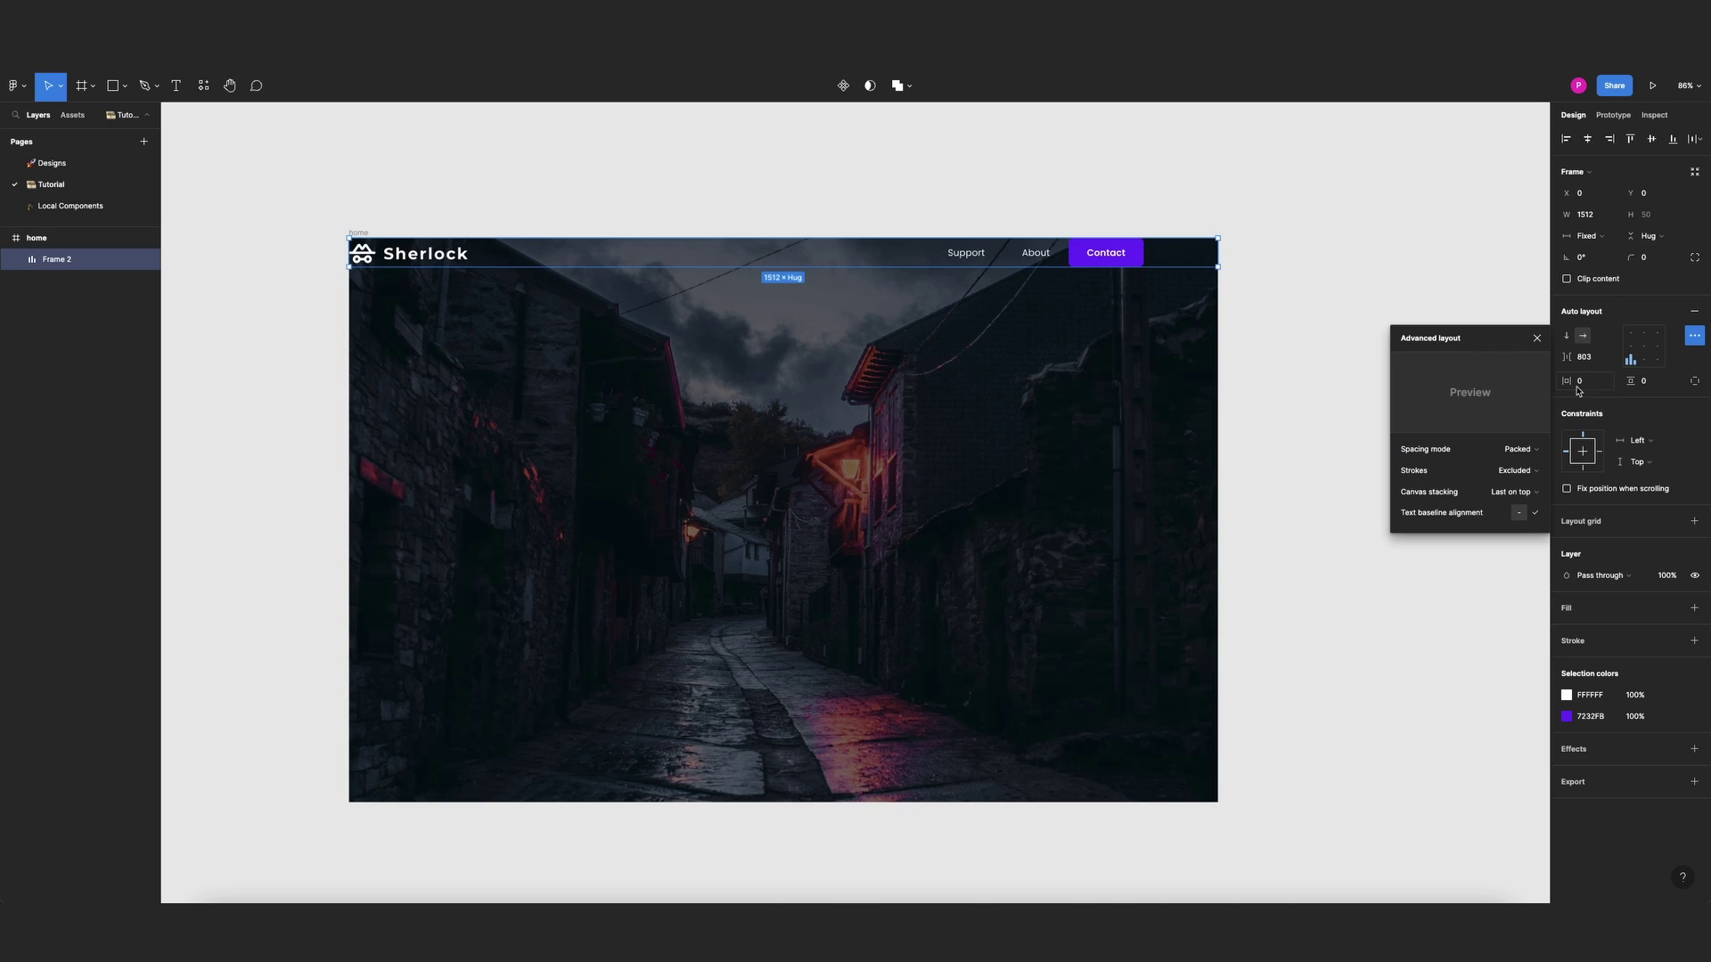
click(1506, 449)
click(1506, 462)
click(1397, 282)
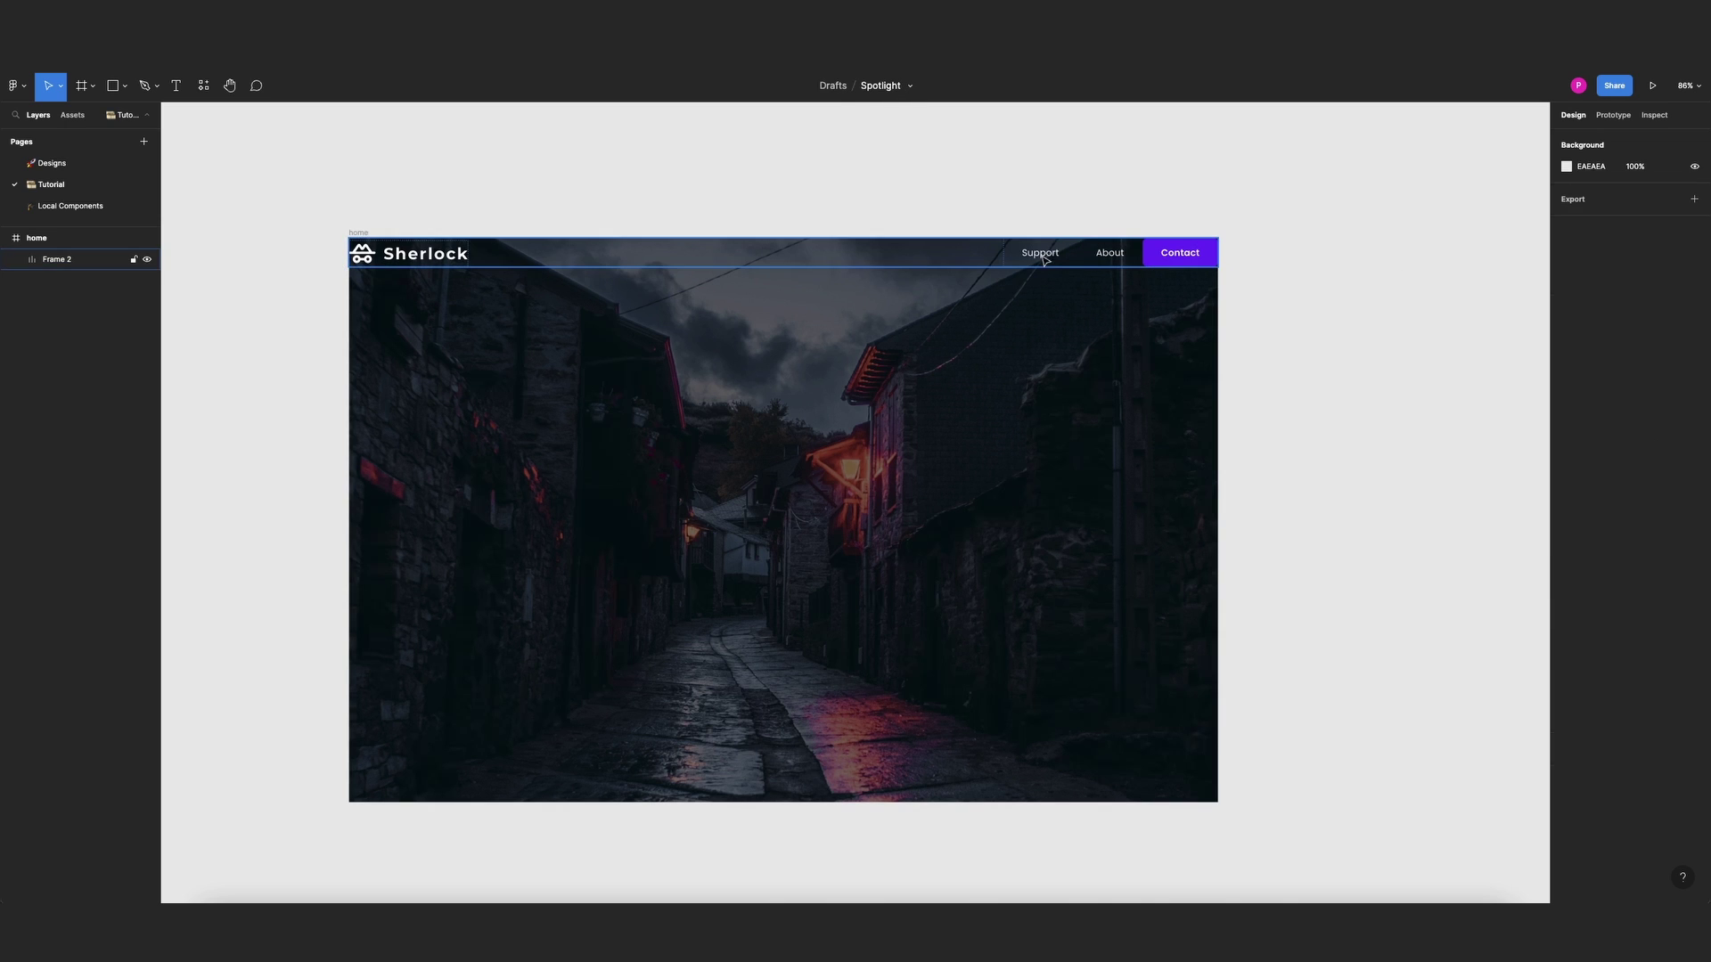
click(1597, 384)
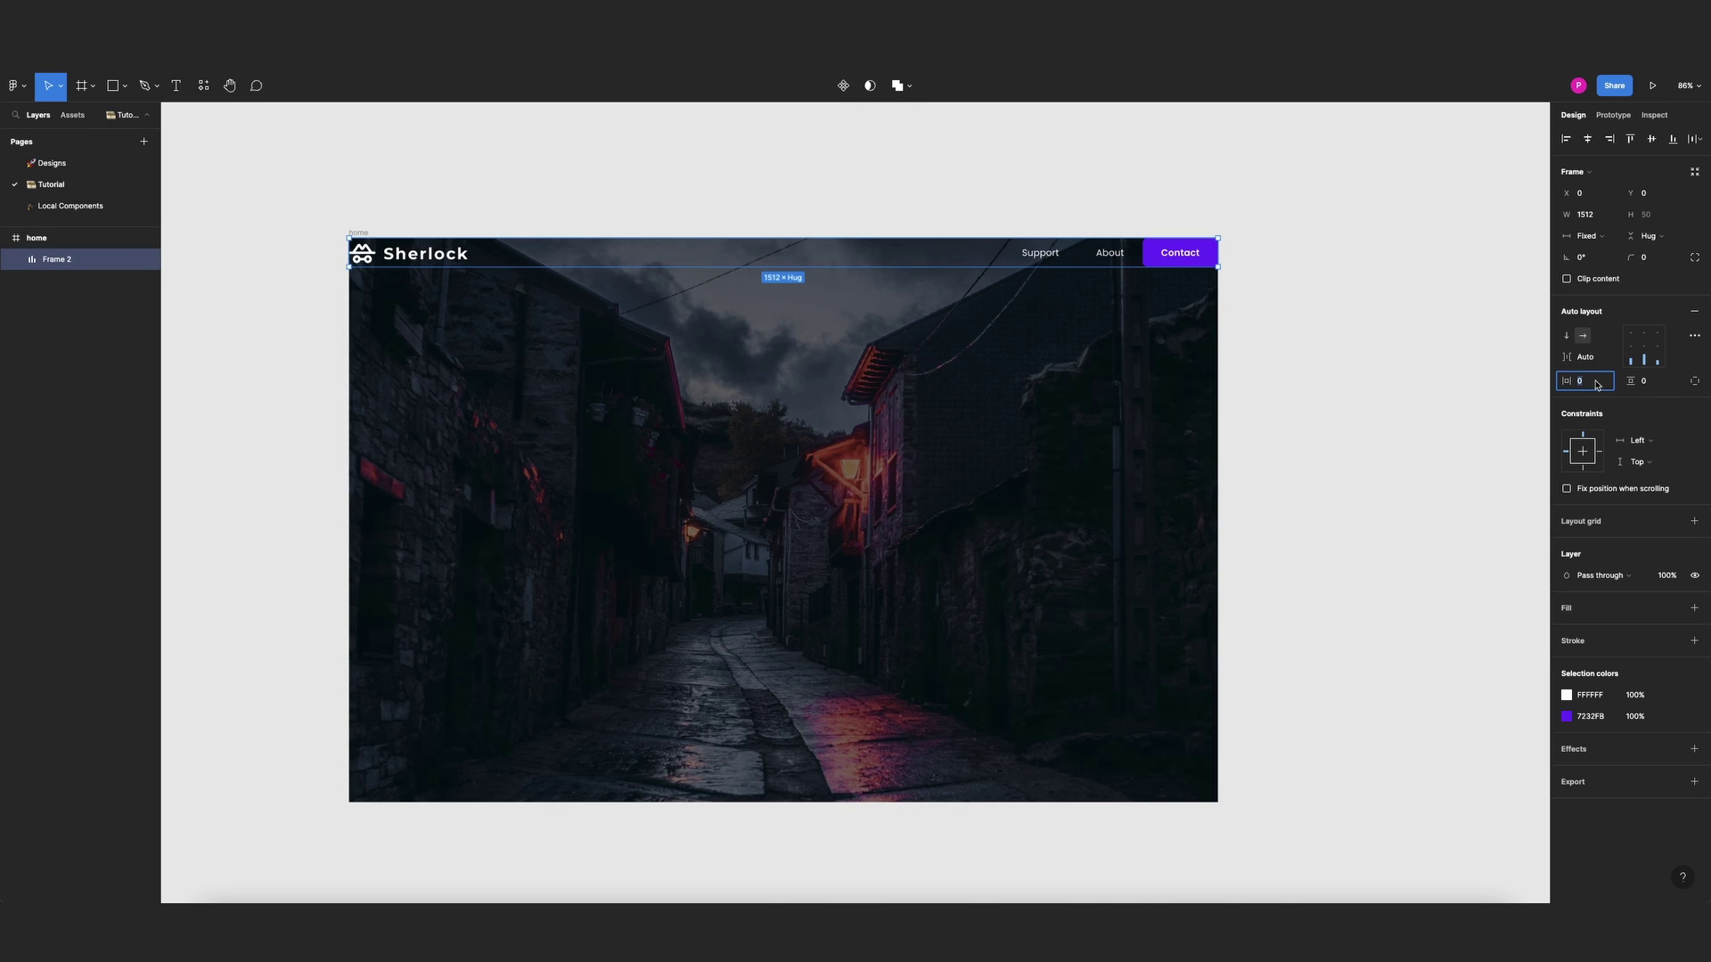
key(Return)
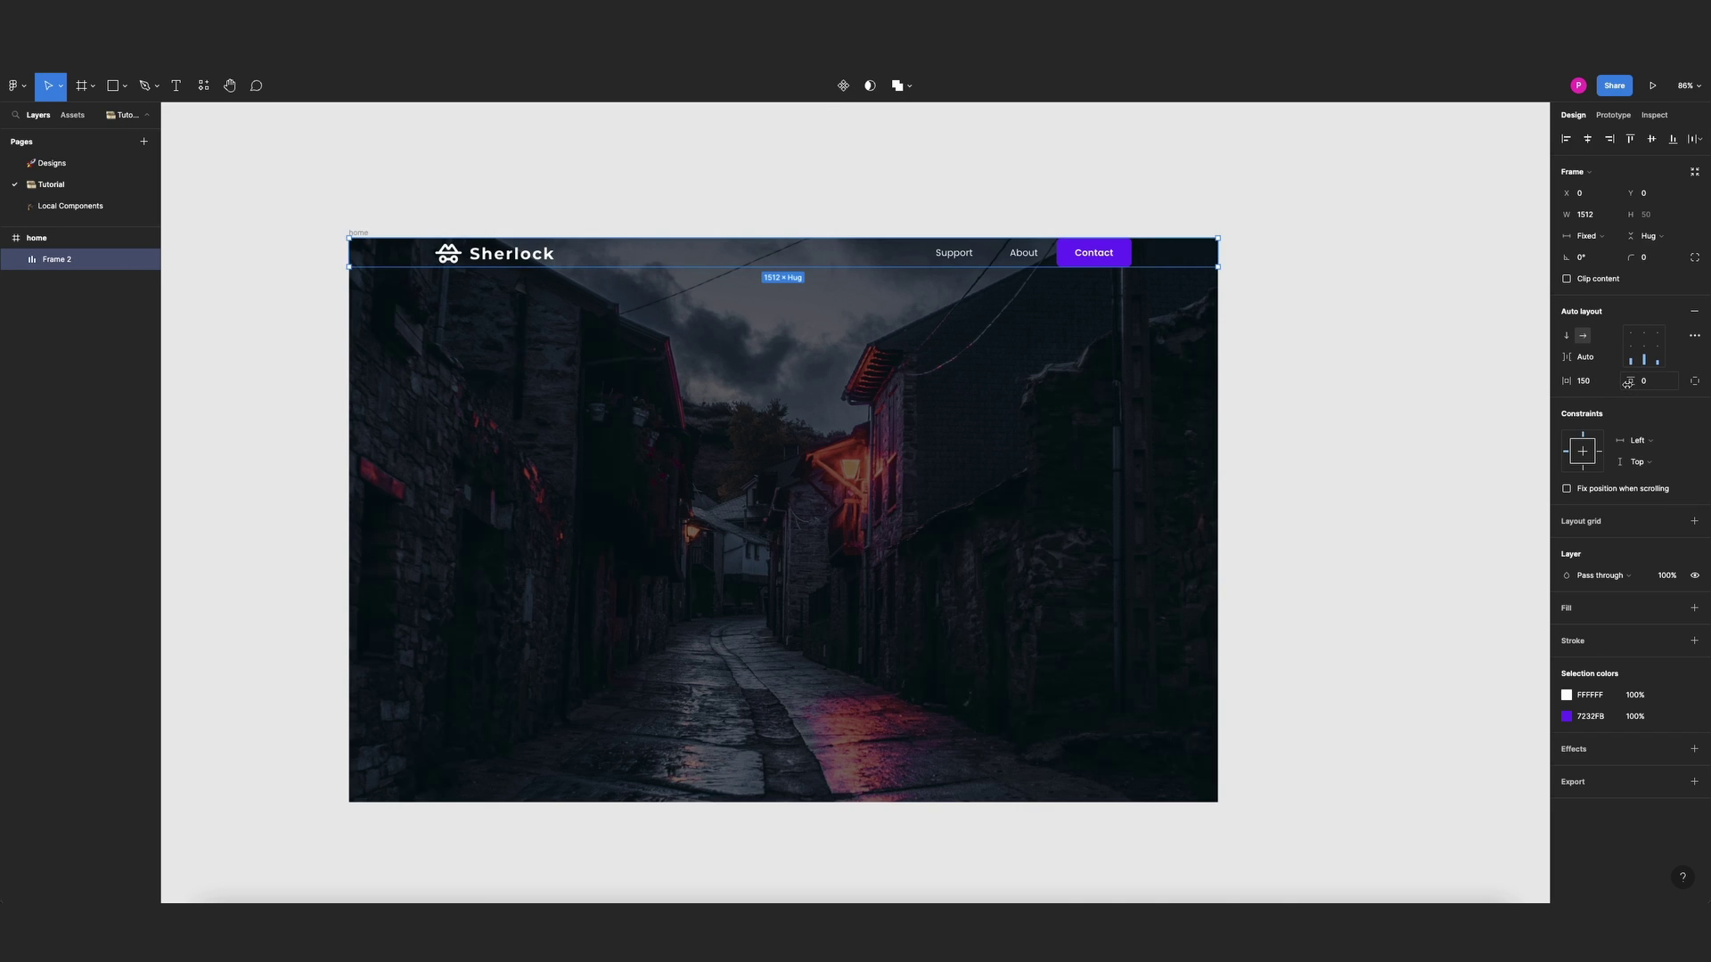
drag(1627, 384, 1668, 399)
click(1194, 169)
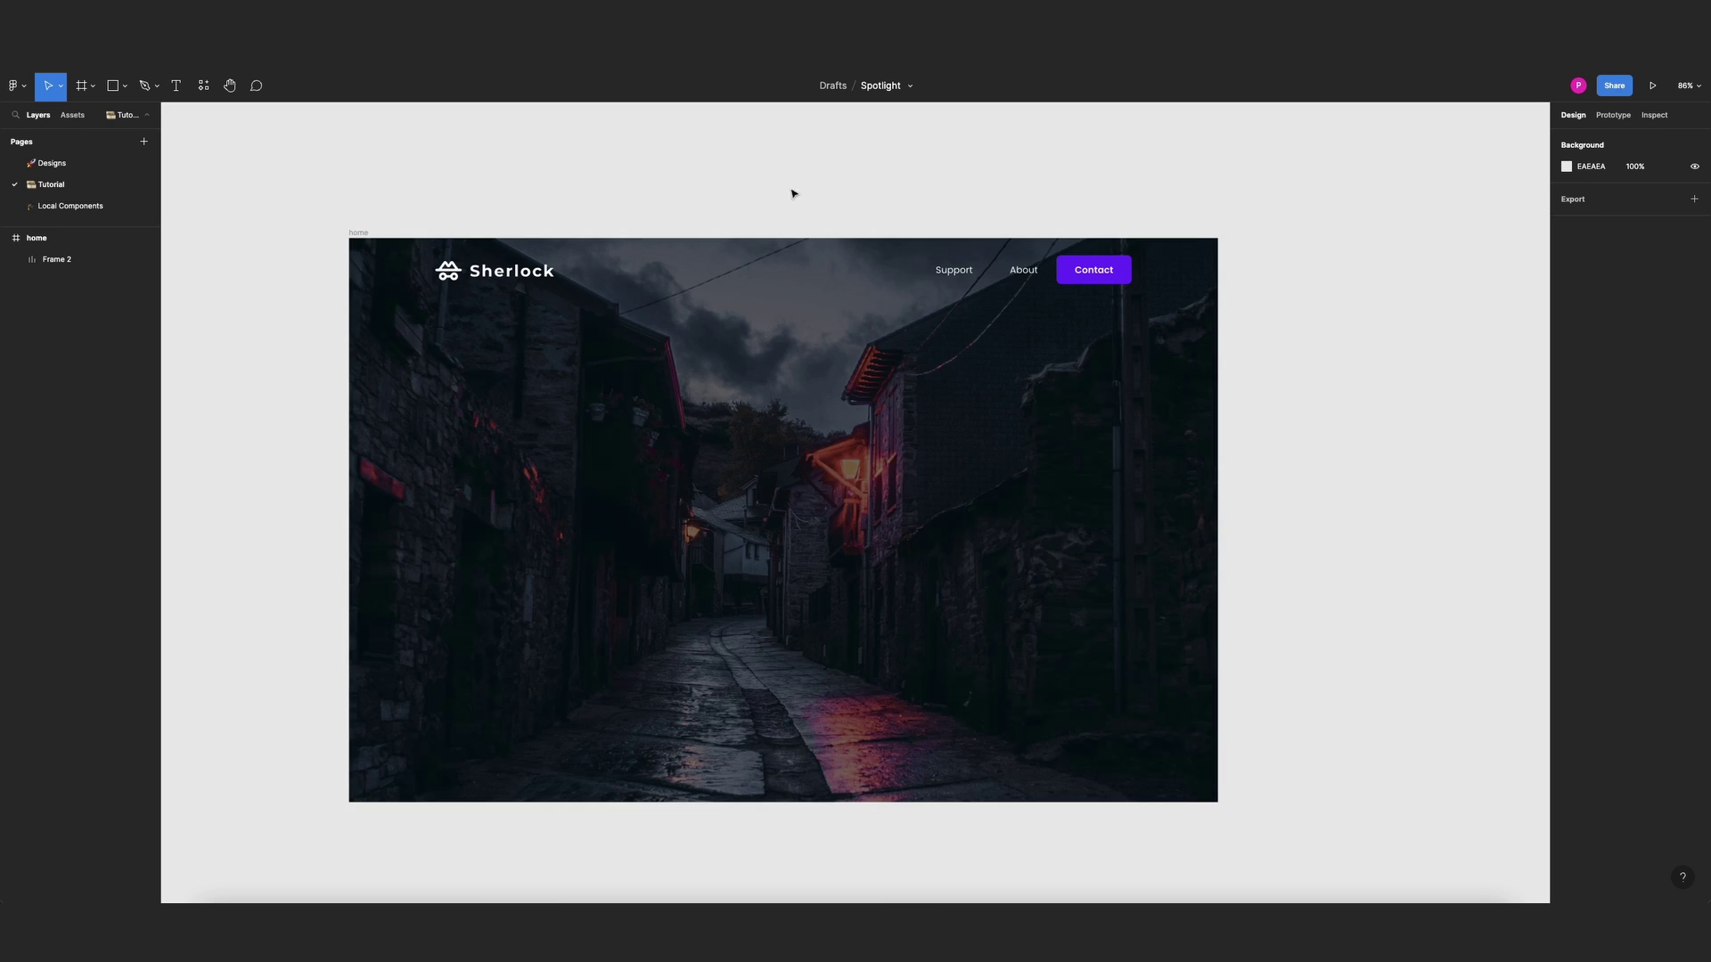
scroll(793, 194, down, 3)
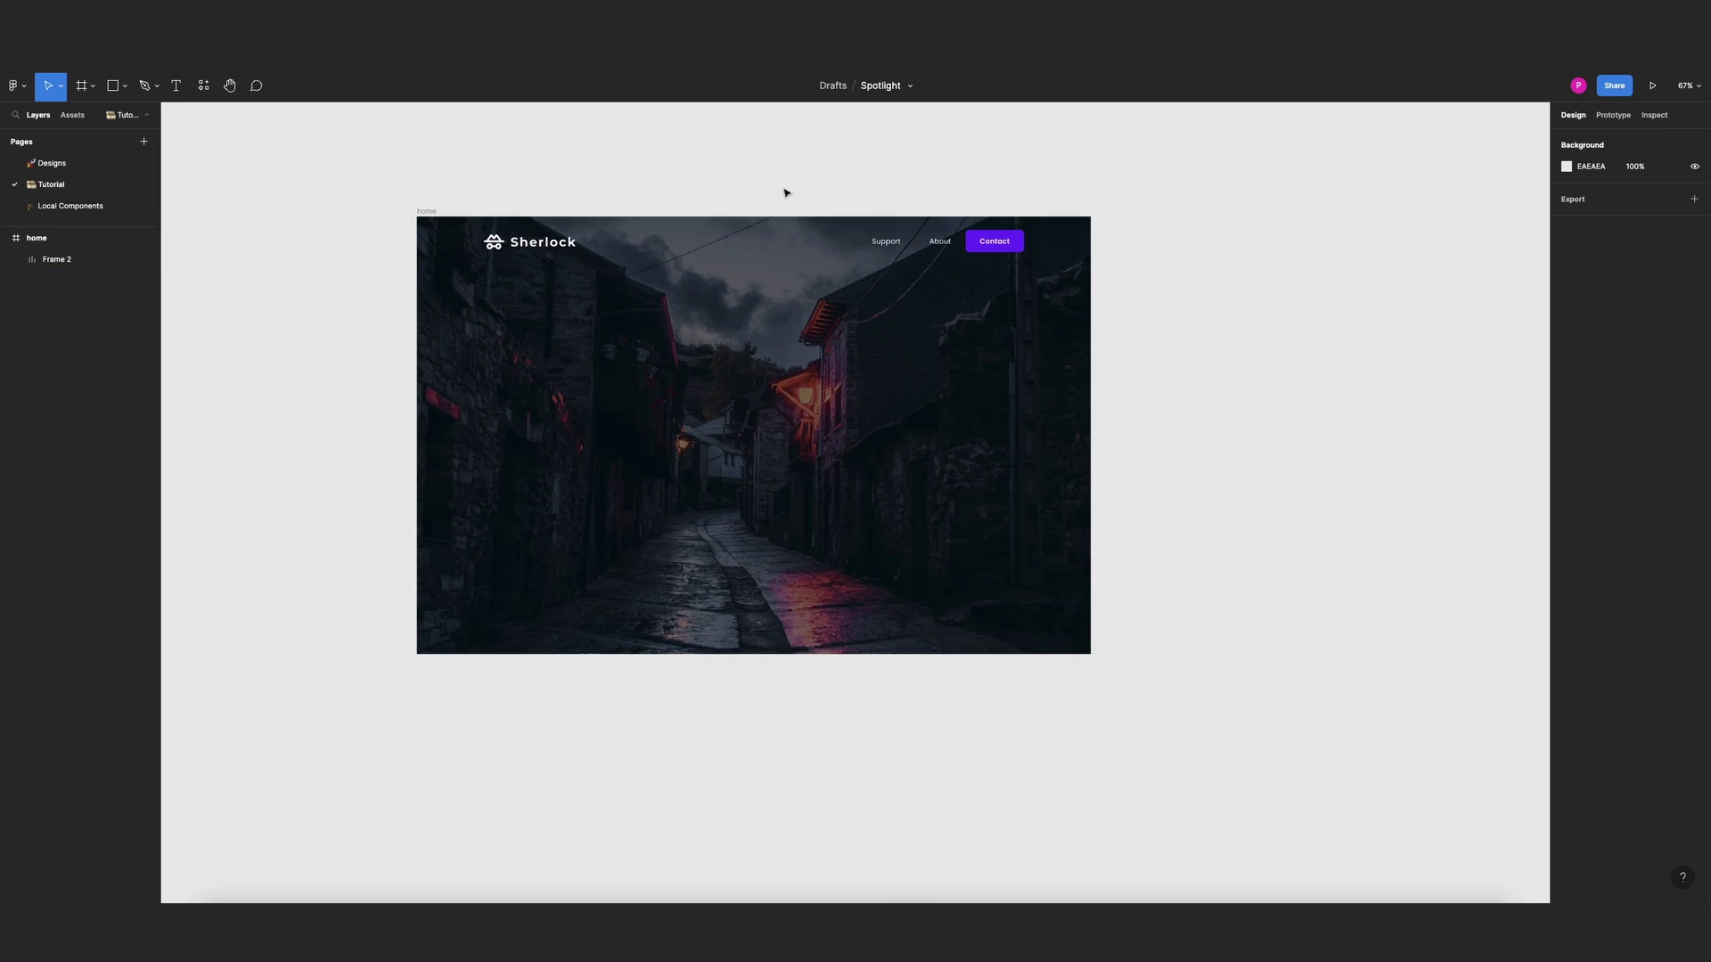
scroll(1300, 390, left, 2)
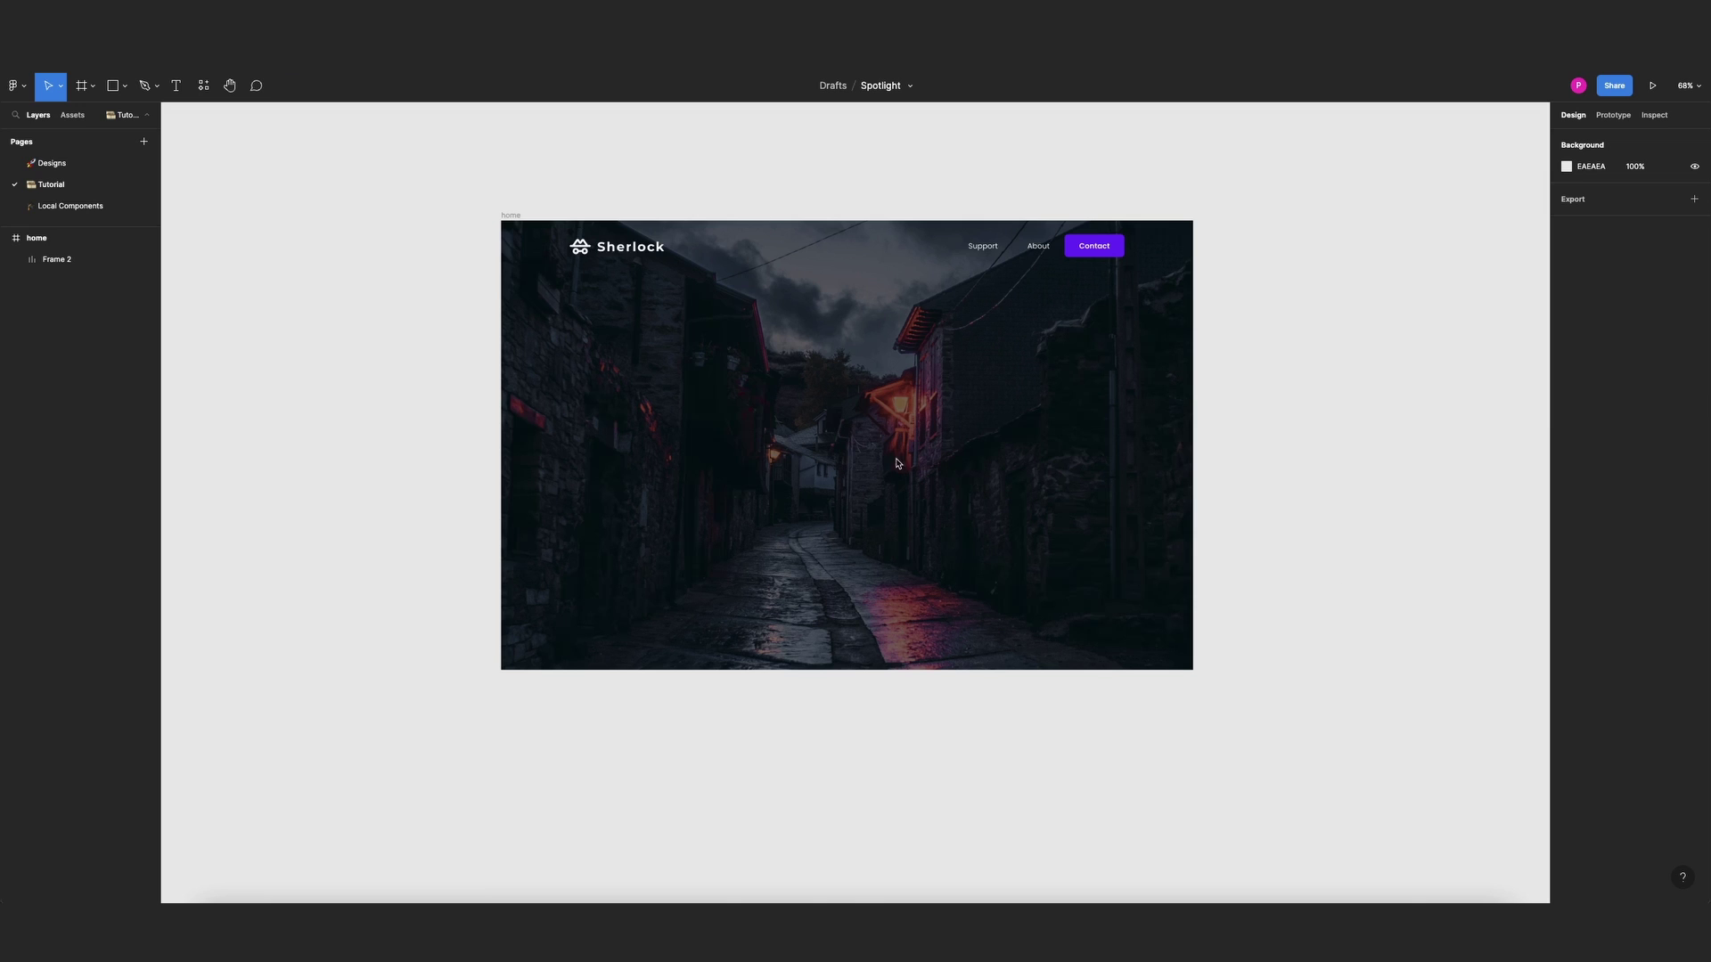
scroll(918, 456, up, 2)
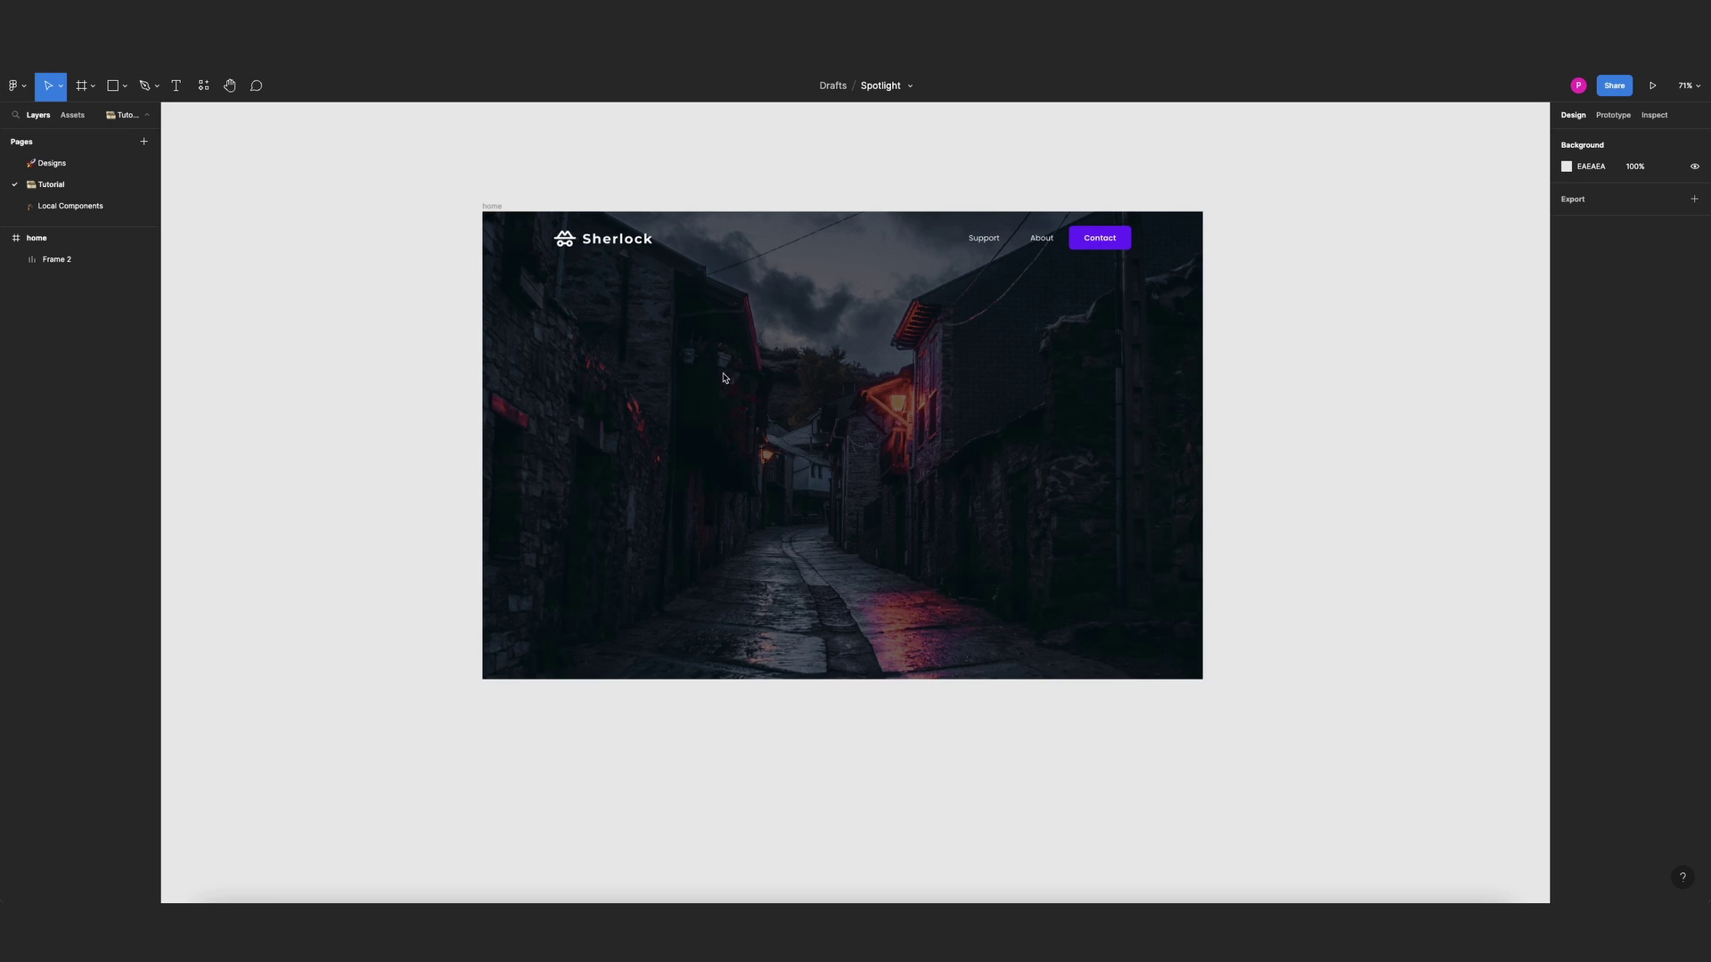
Add a 140 SemiBold two-line text reading 'Find & Scan' on the home frame
key(t)
click(572, 334)
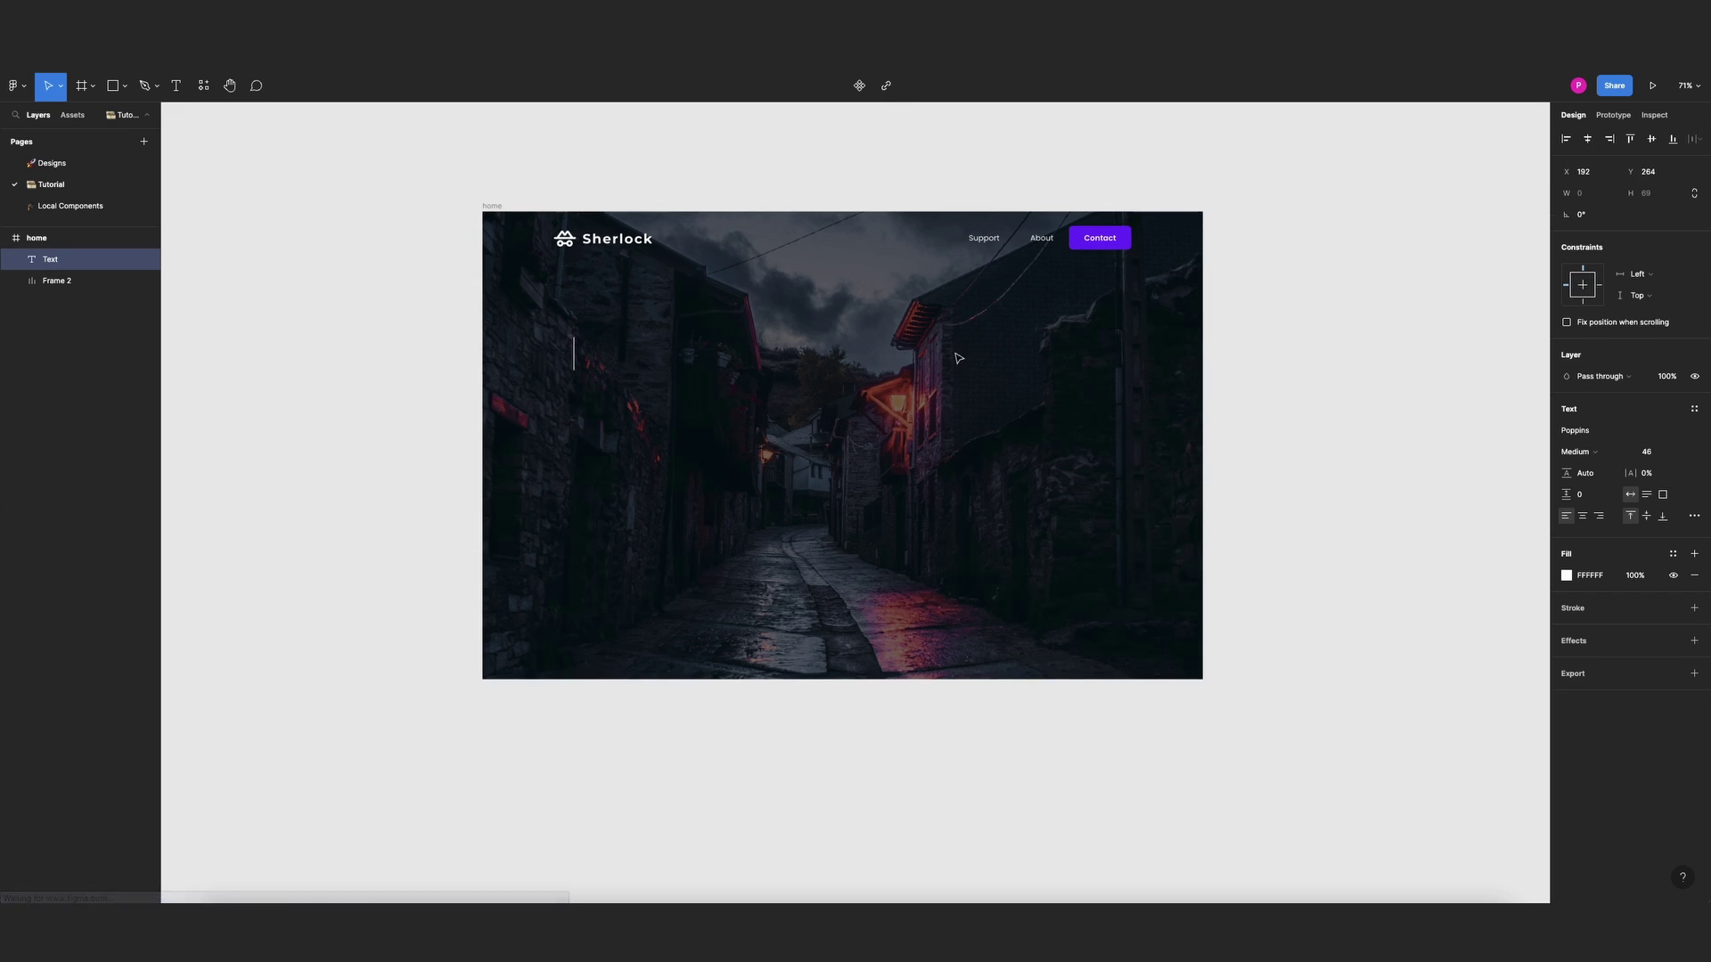
click(1654, 452)
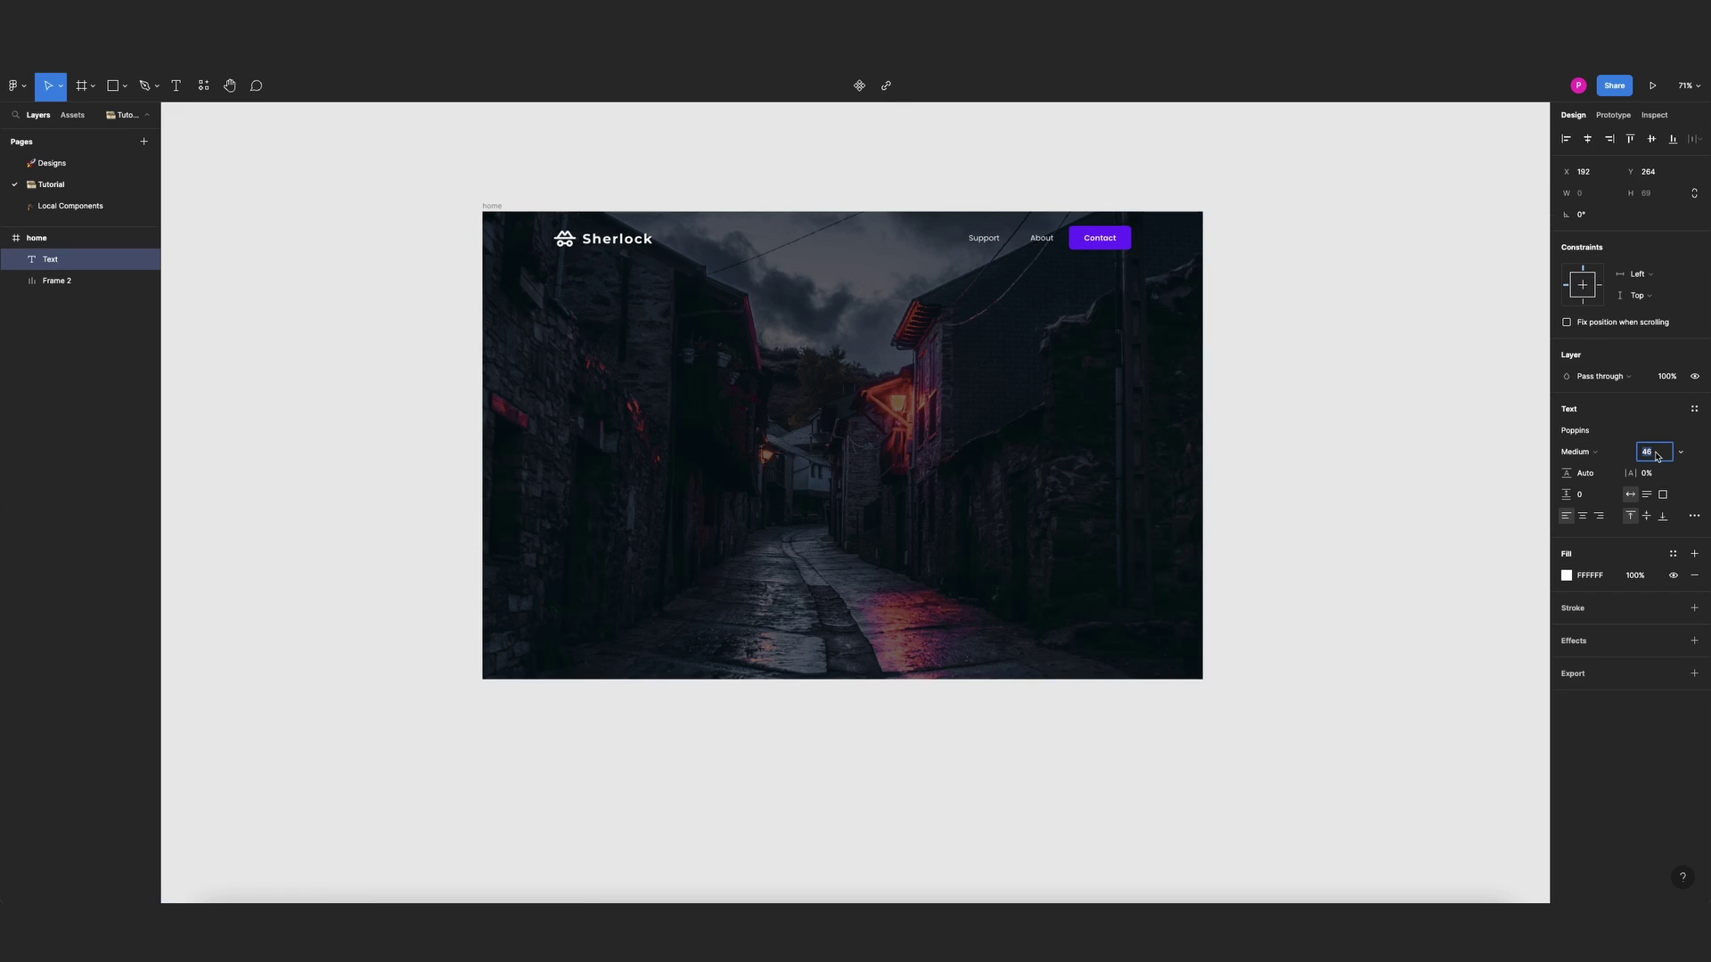
key(Return)
click(1577, 452)
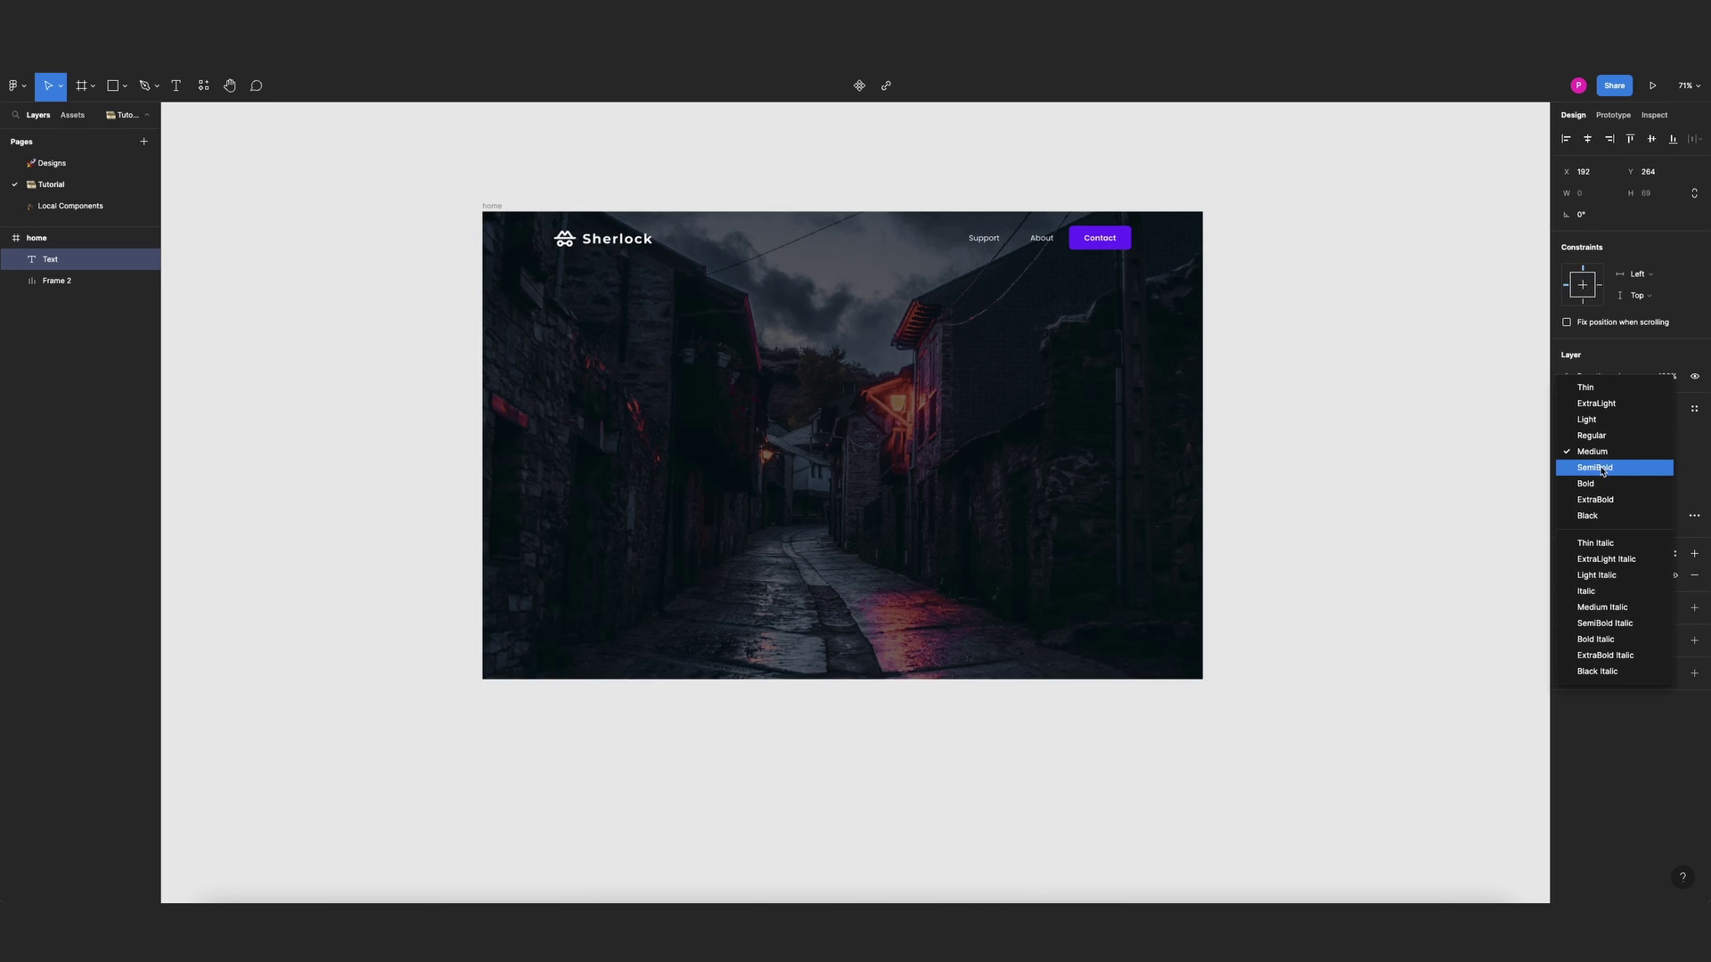
click(1584, 468)
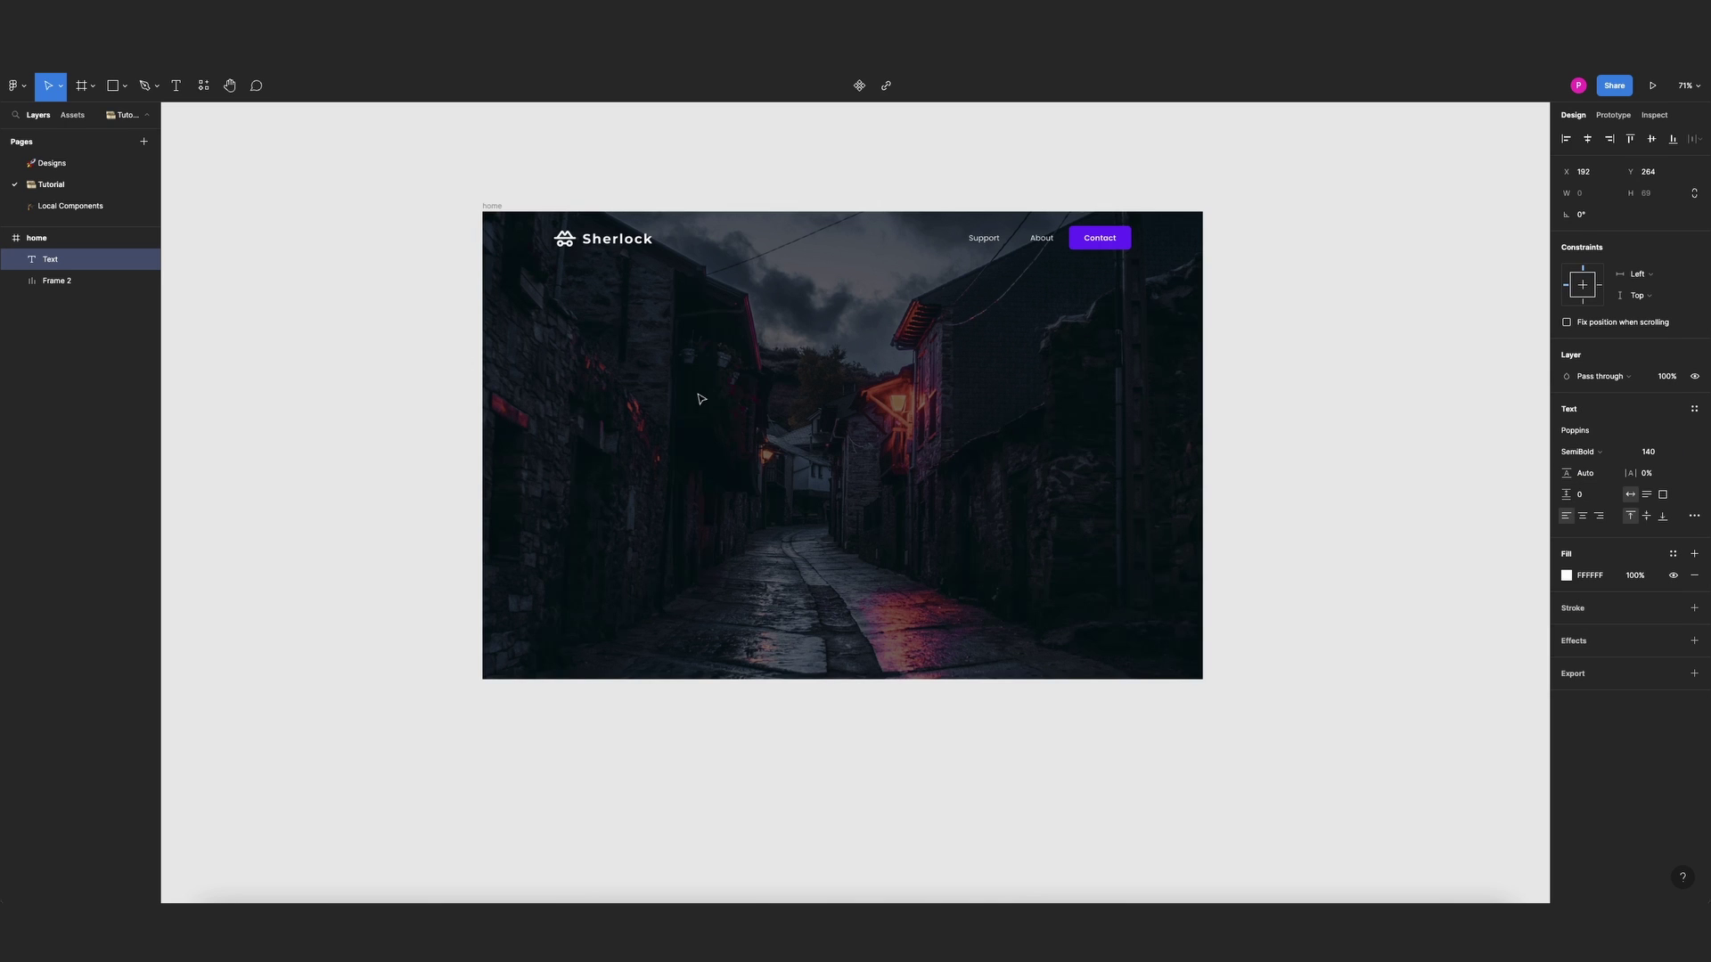
text(Find)
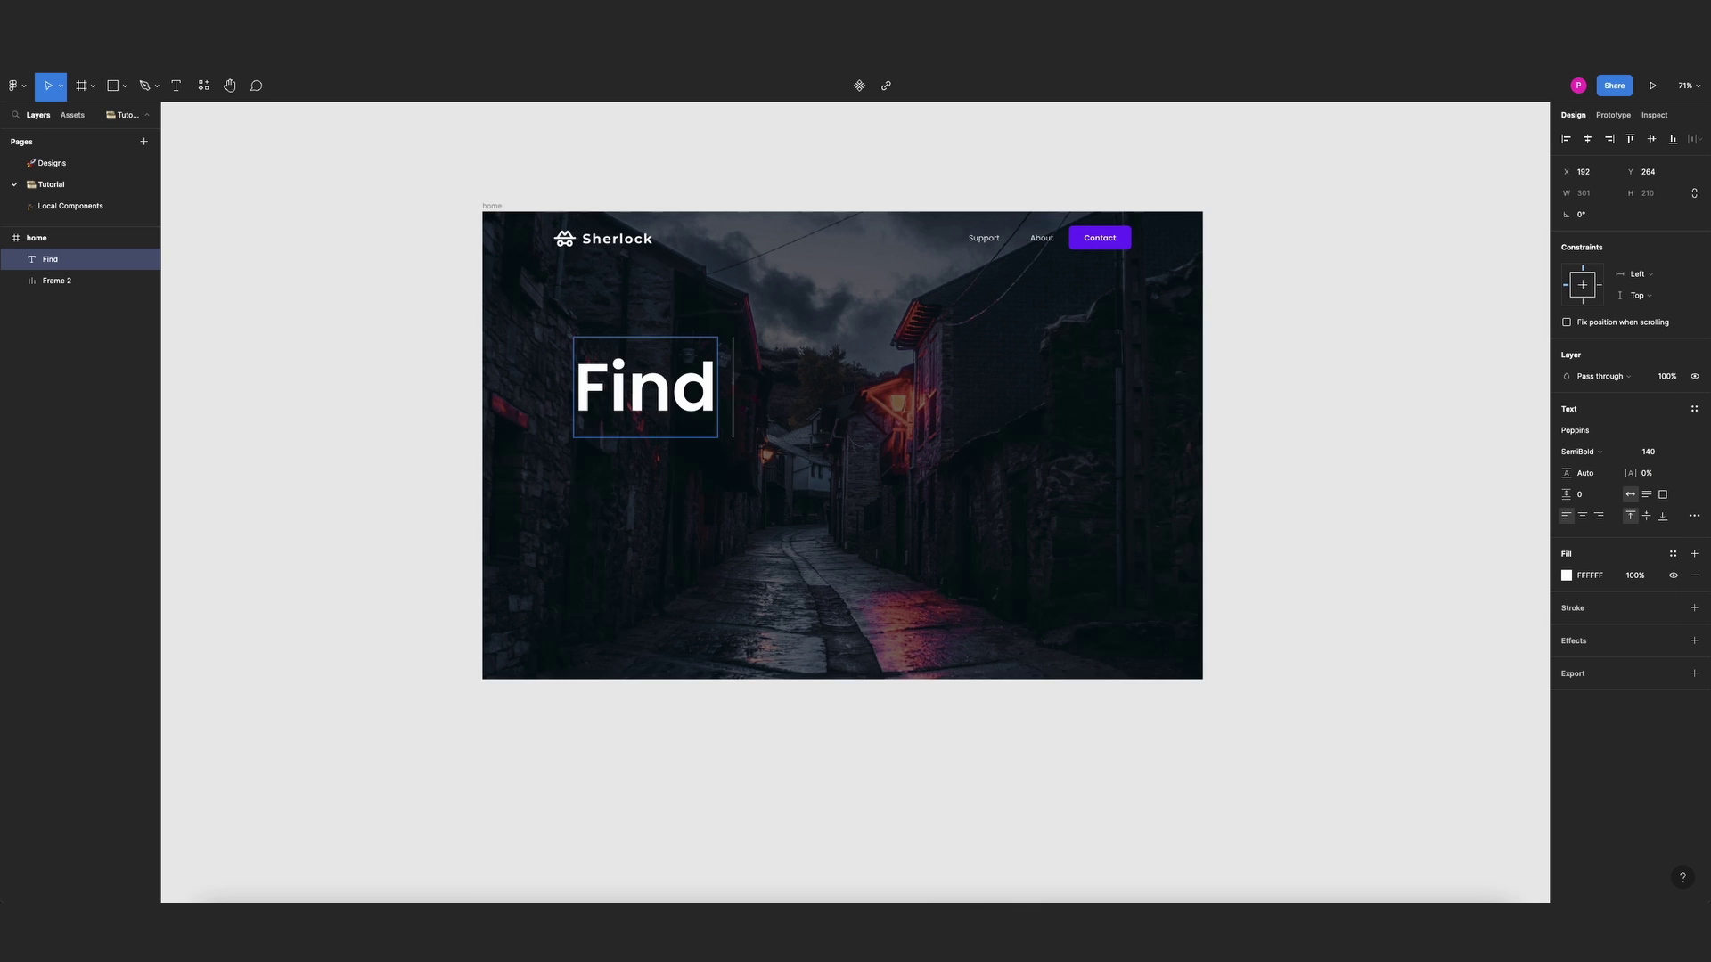
text( &)
key(Return)
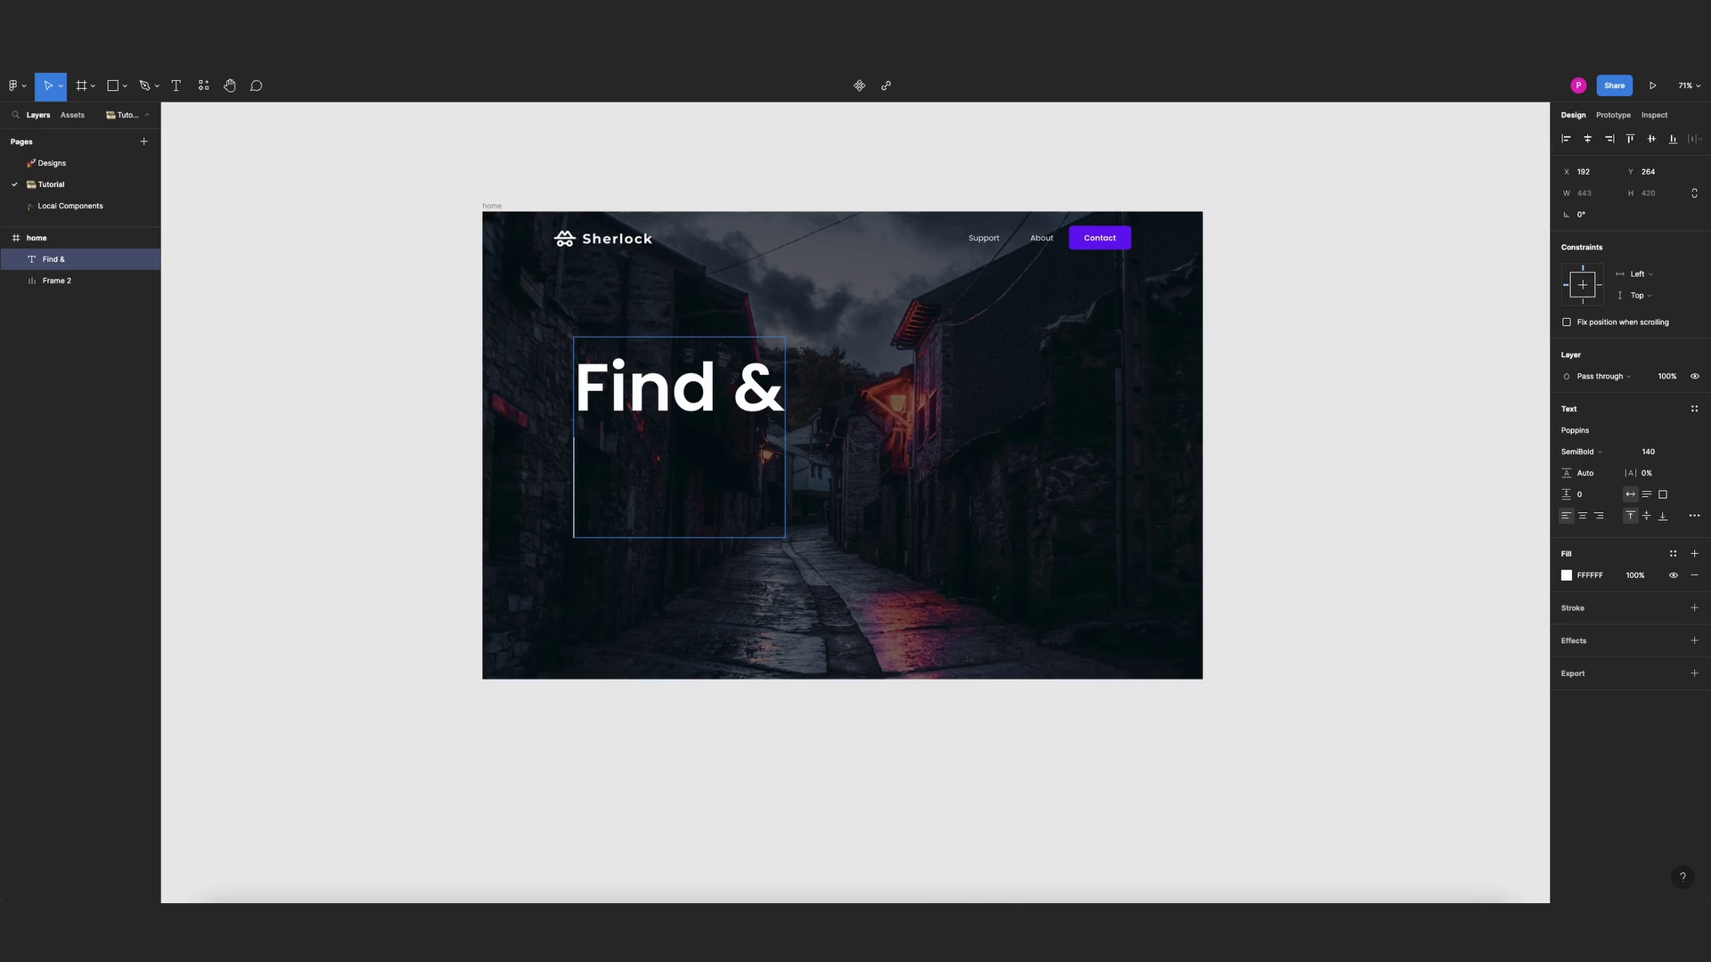
text(Scanm)
key(BackSpace)
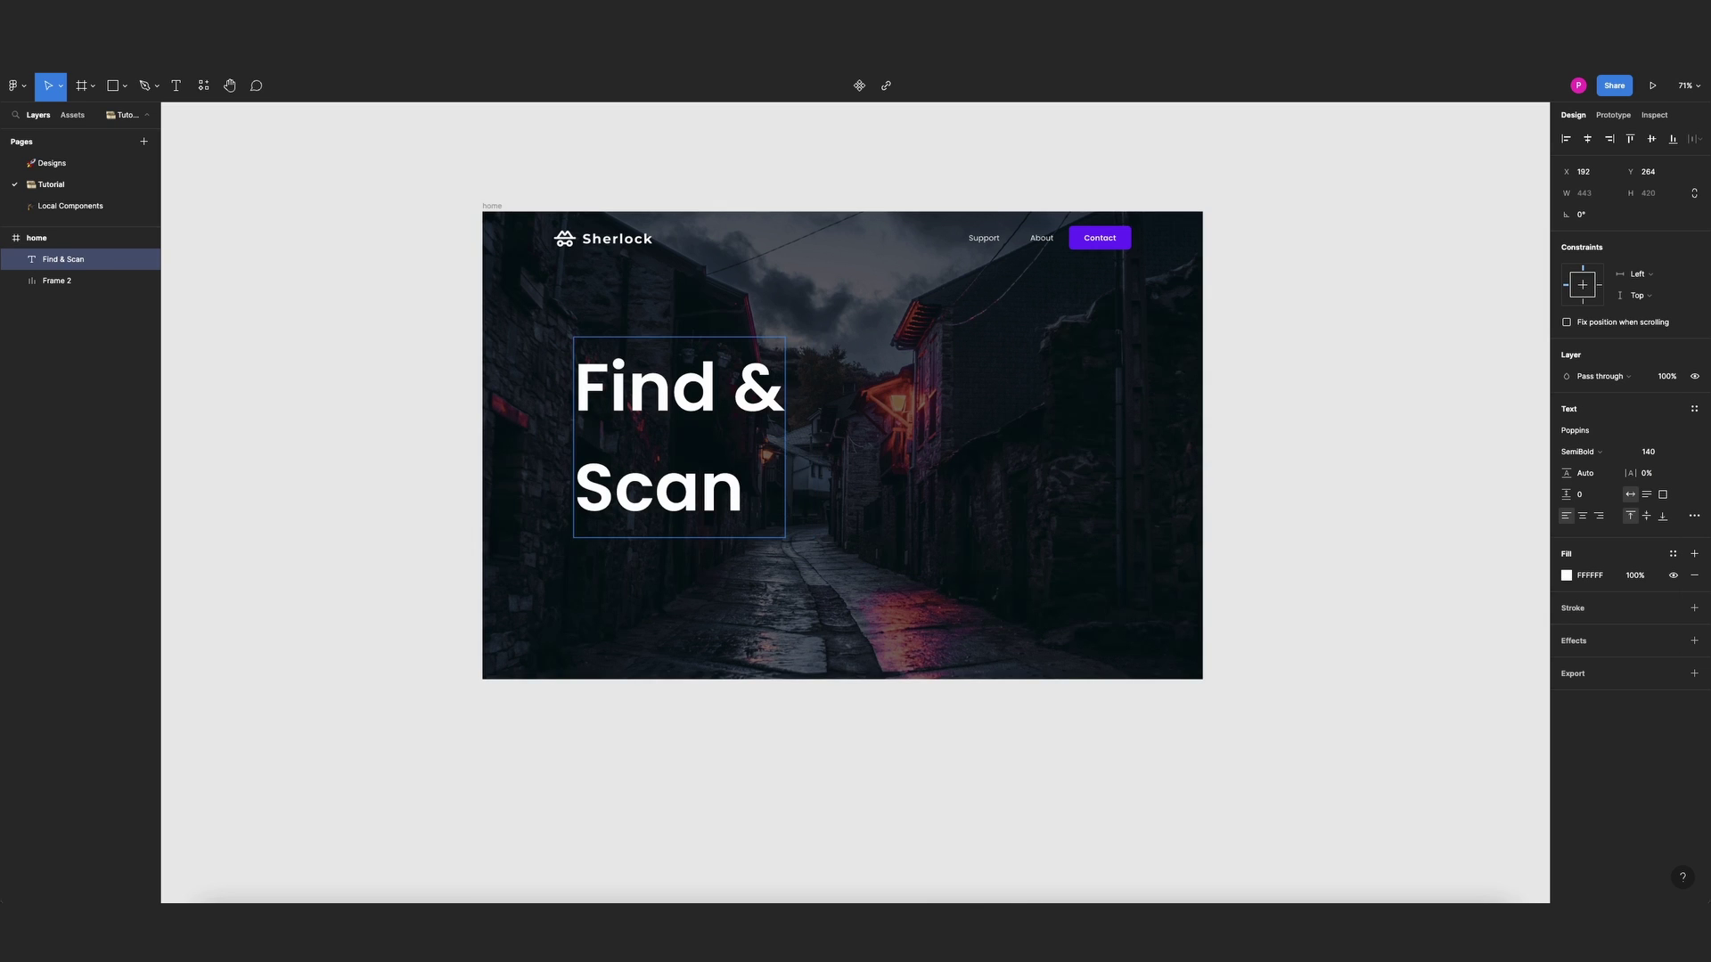
click(1330, 297)
Set the headline line height to 122.5% and move it up and left
double_click(726, 398)
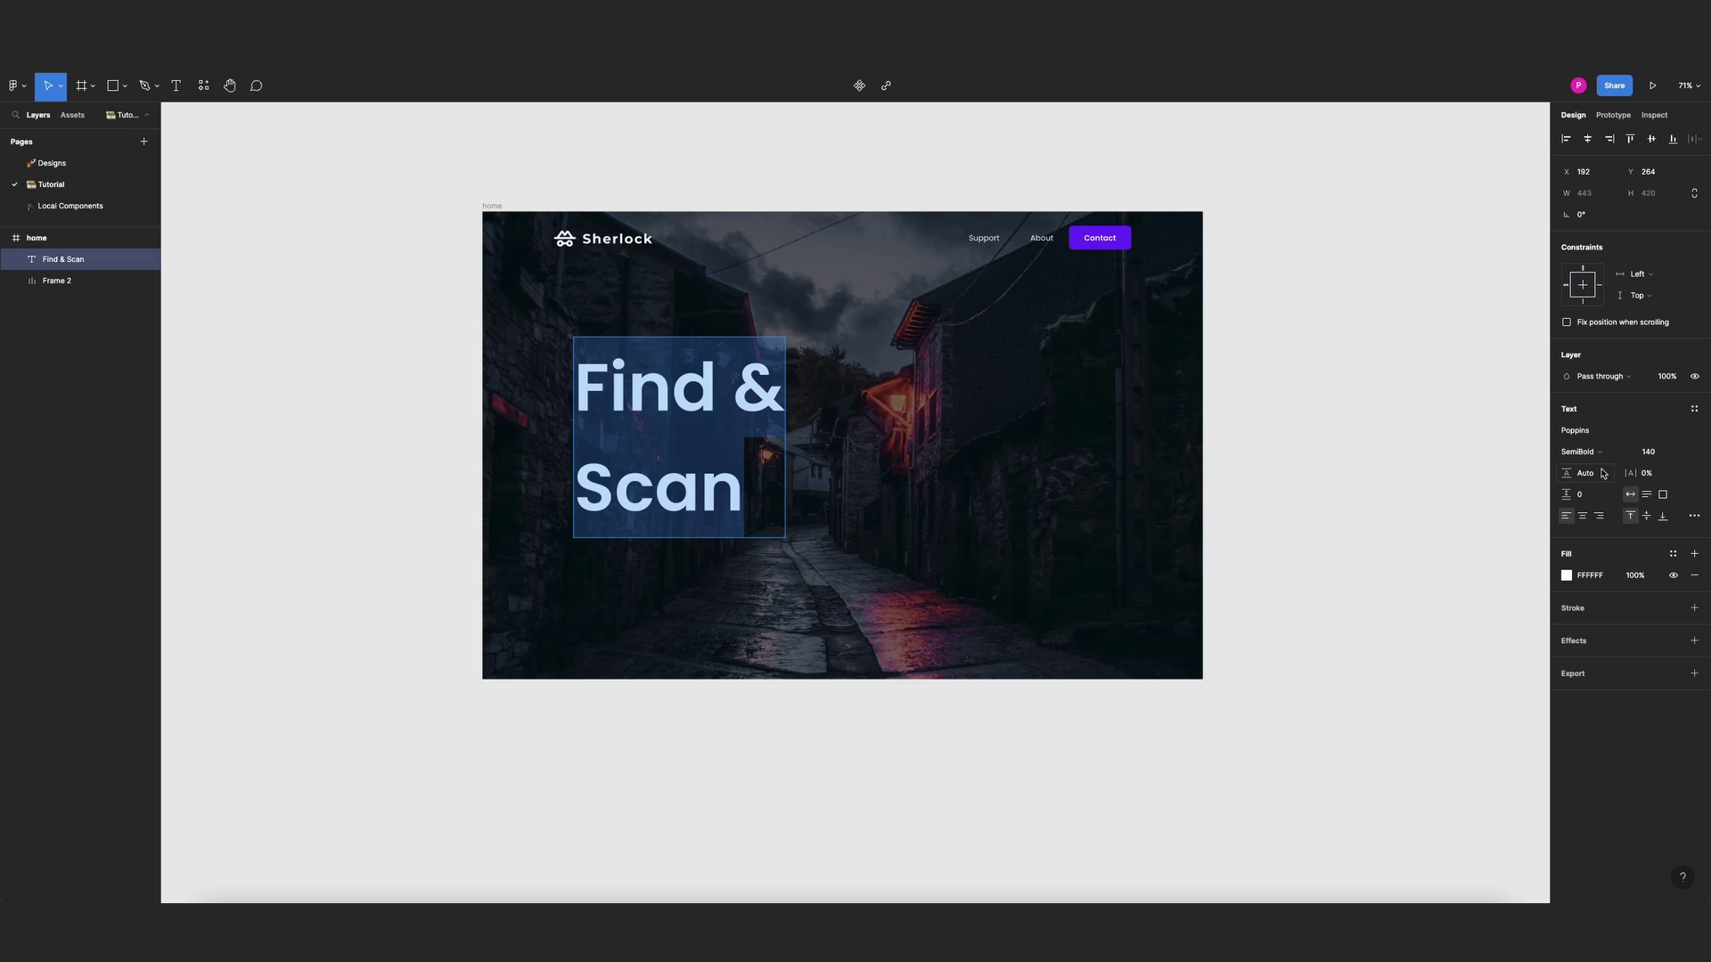
drag(1565, 473, 1520, 471)
key(Escape)
drag(664, 381, 644, 354)
click(715, 178)
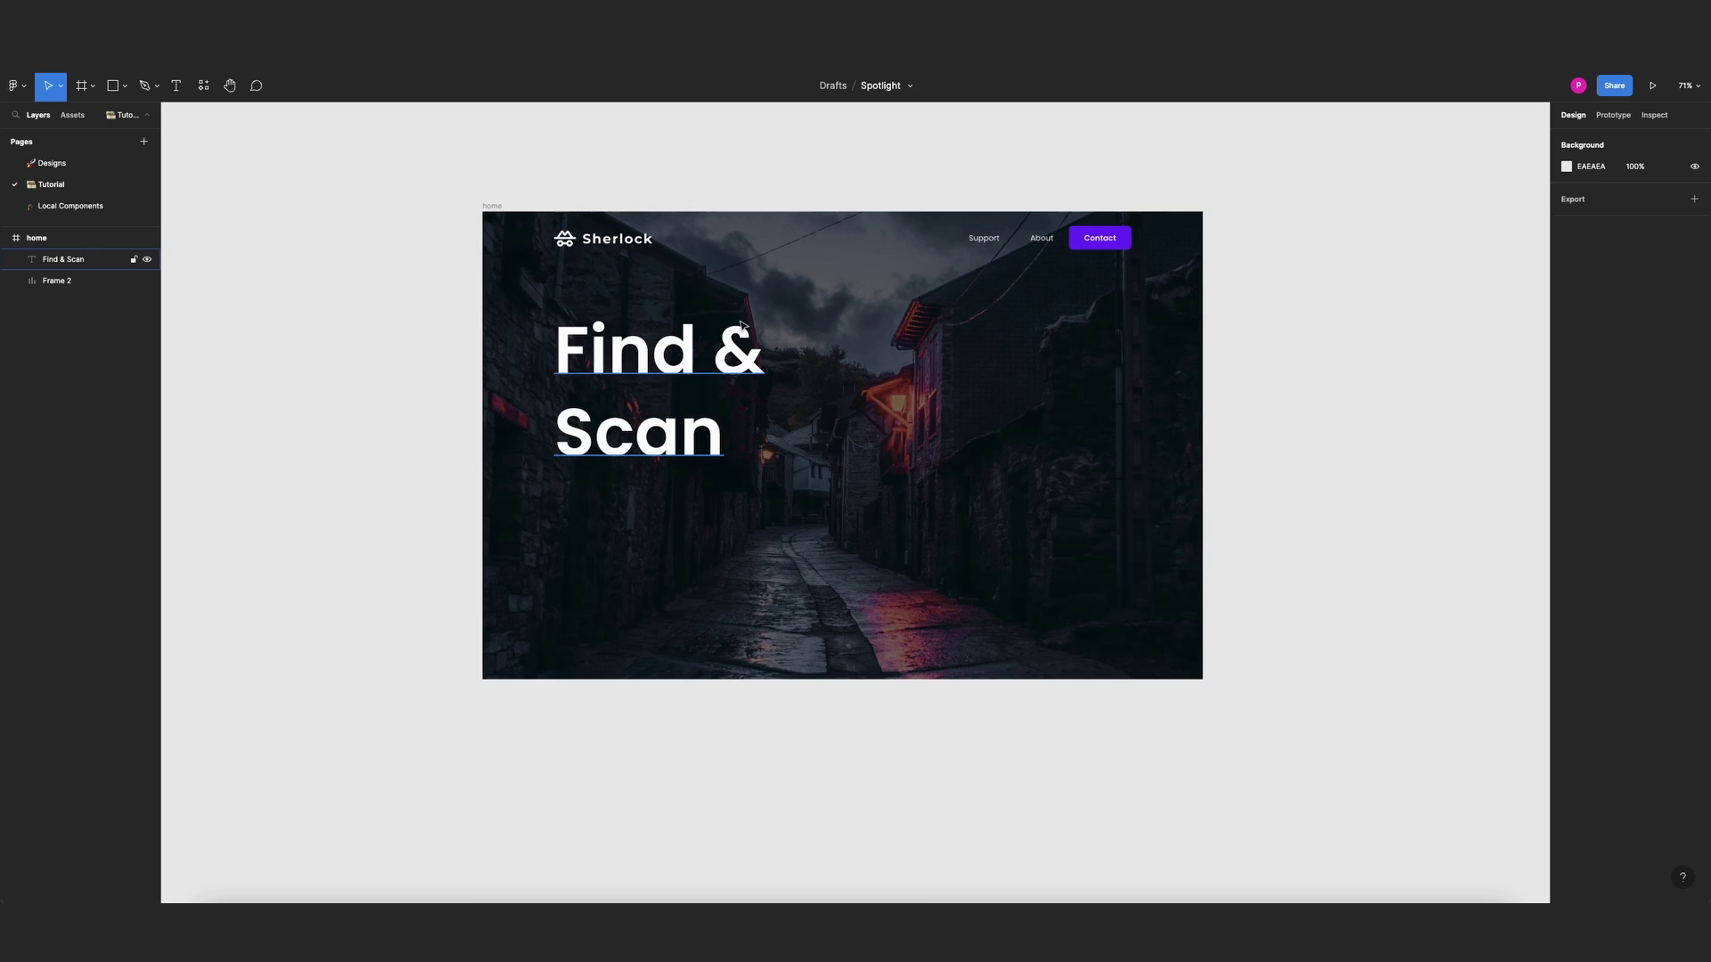
scroll(1125, 368, up, 3)
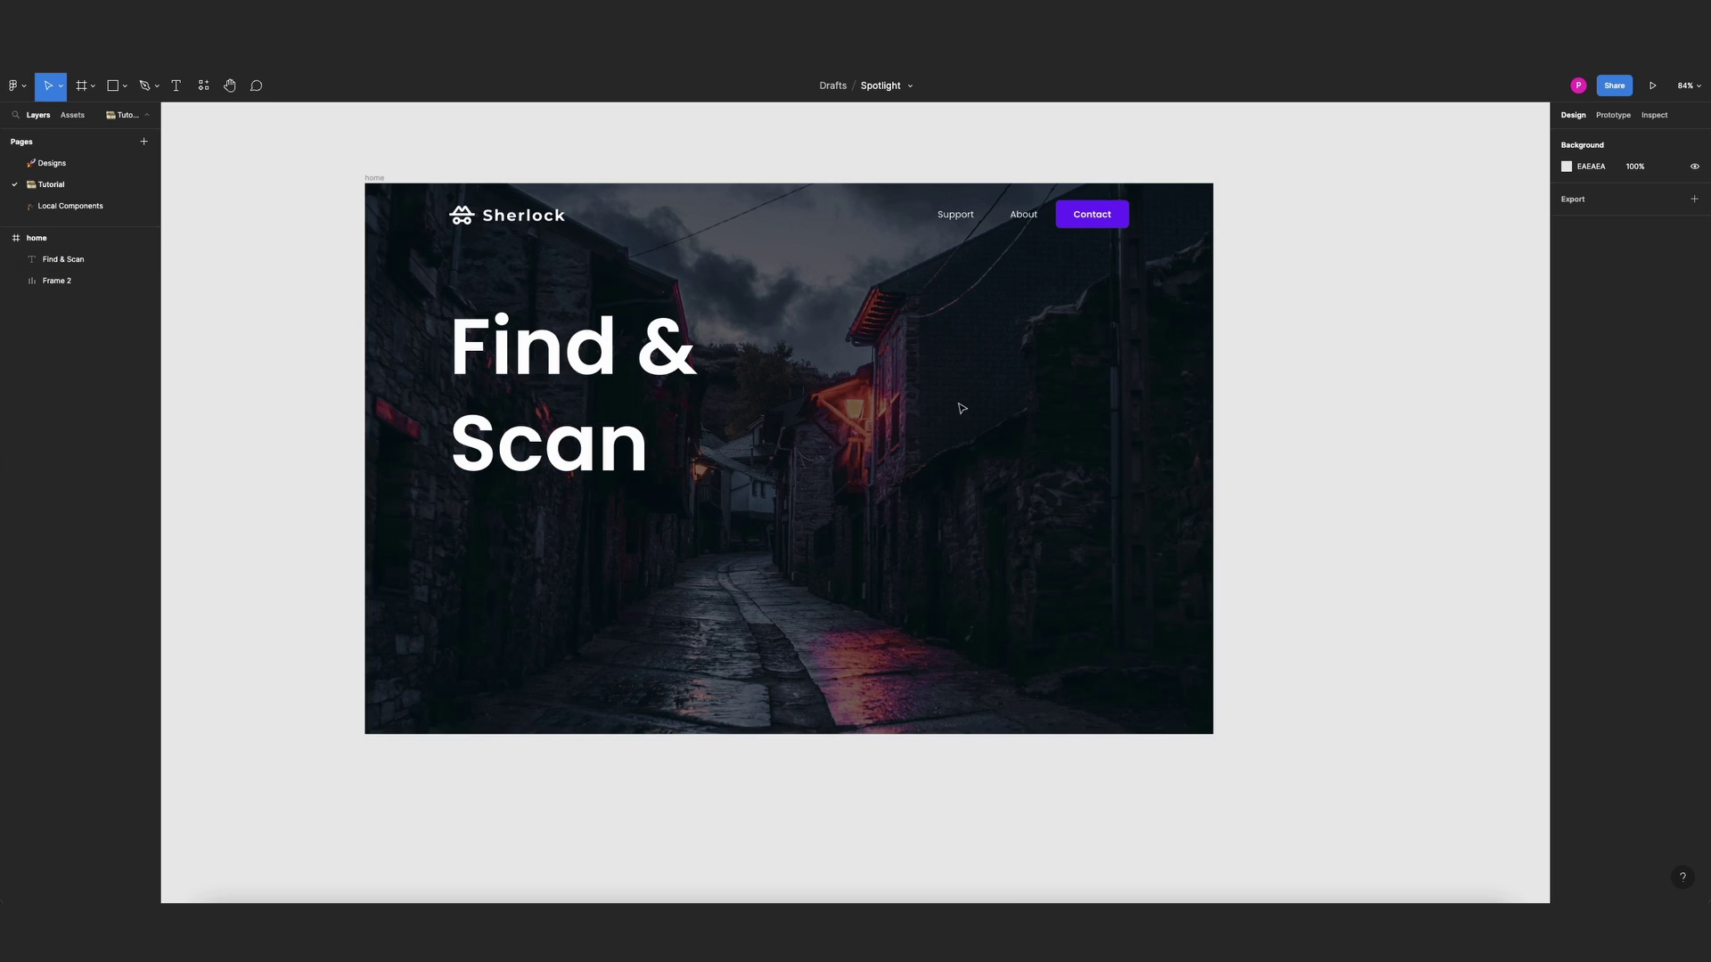
Add a Poppins Medium 46 'Very cold' text right of the headline
key(t)
click(999, 337)
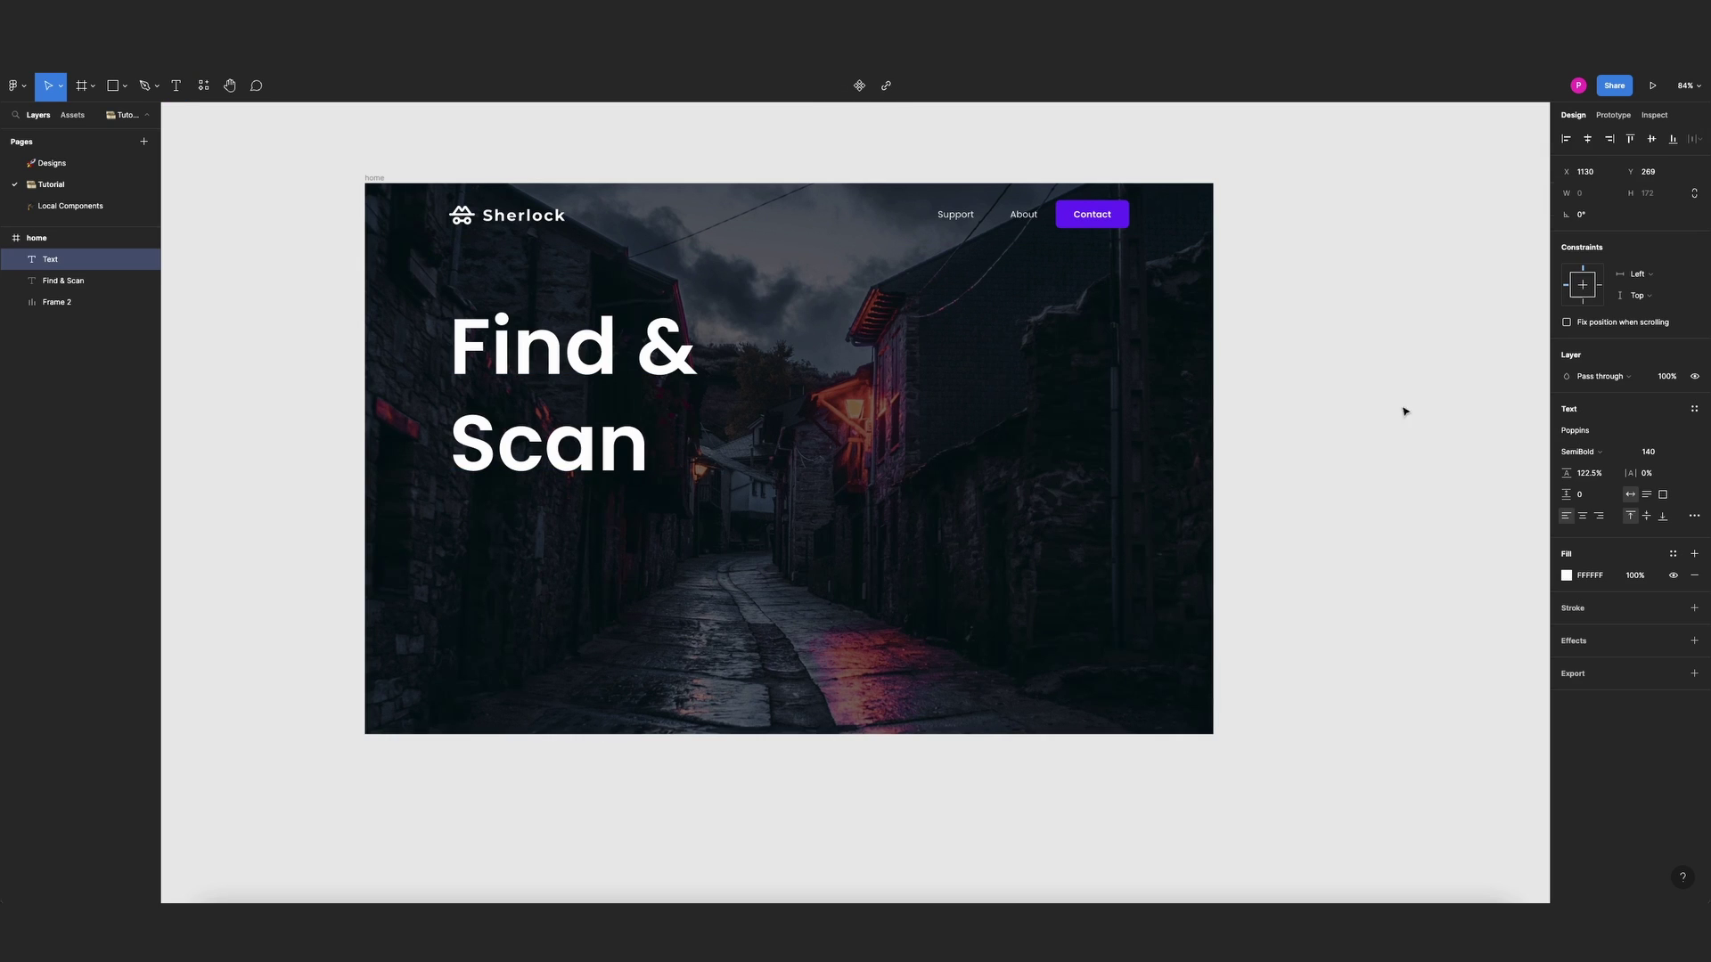
click(1662, 457)
click(1608, 453)
click(1600, 435)
text(Very cold)
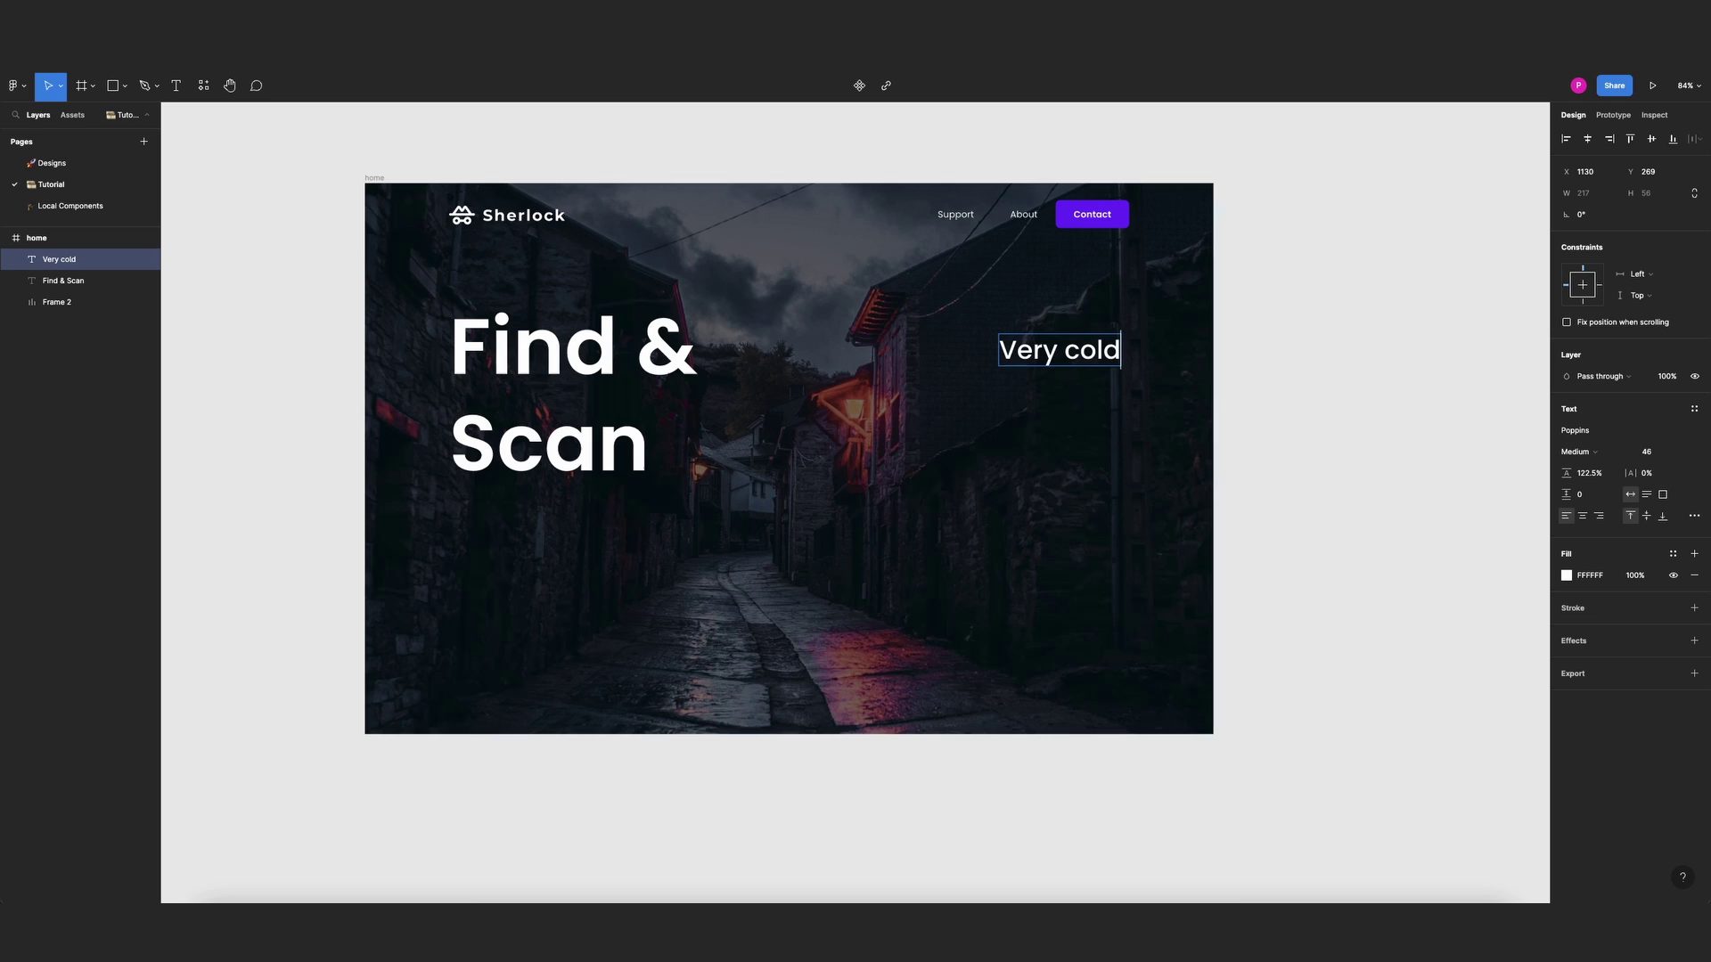
key(Escape)
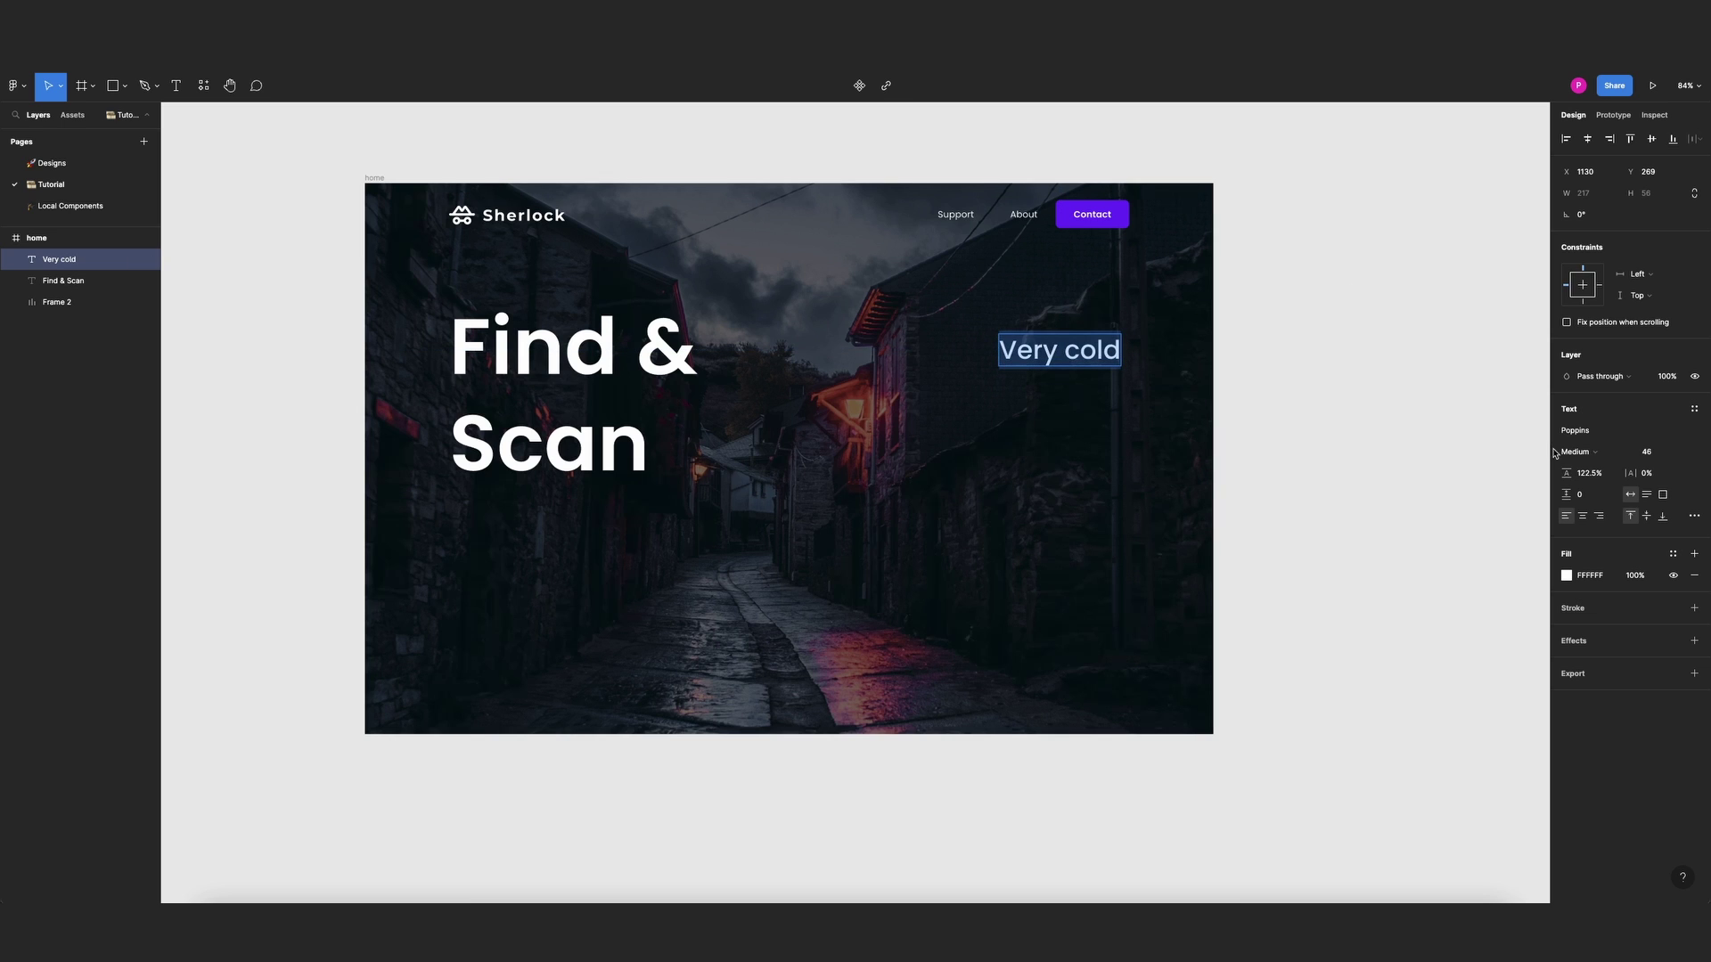
Change the Very cold text fill to the light blue 5DADEC document colour
click(1673, 554)
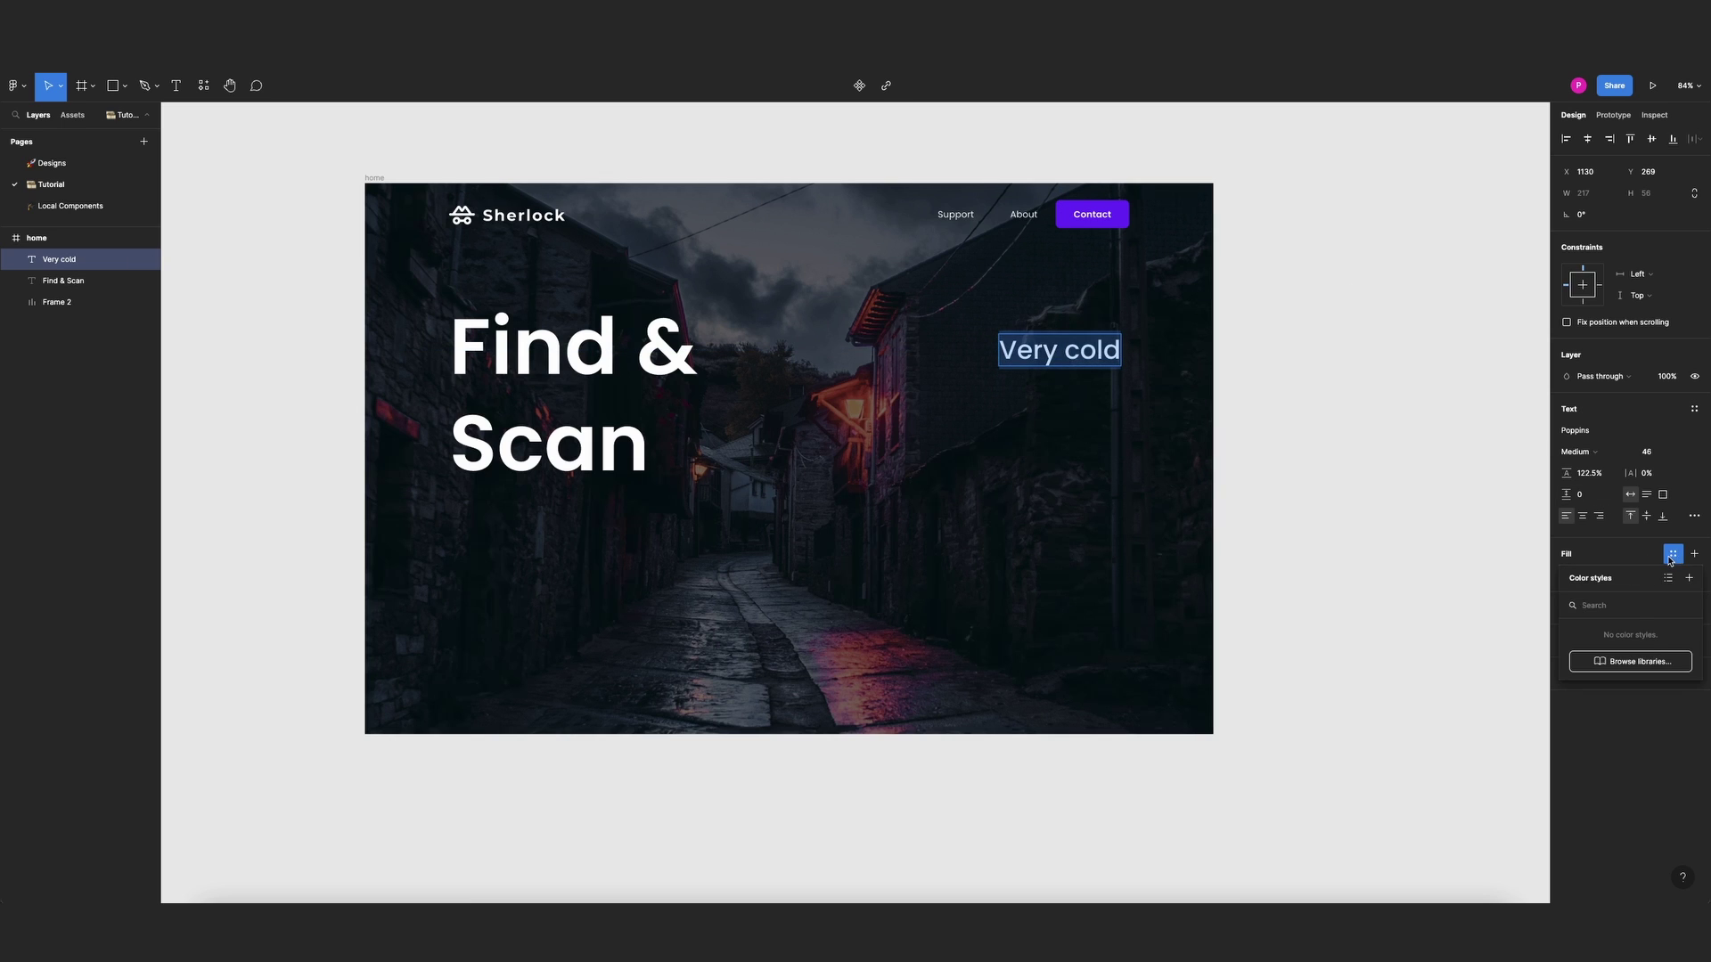
click(1673, 554)
click(1567, 577)
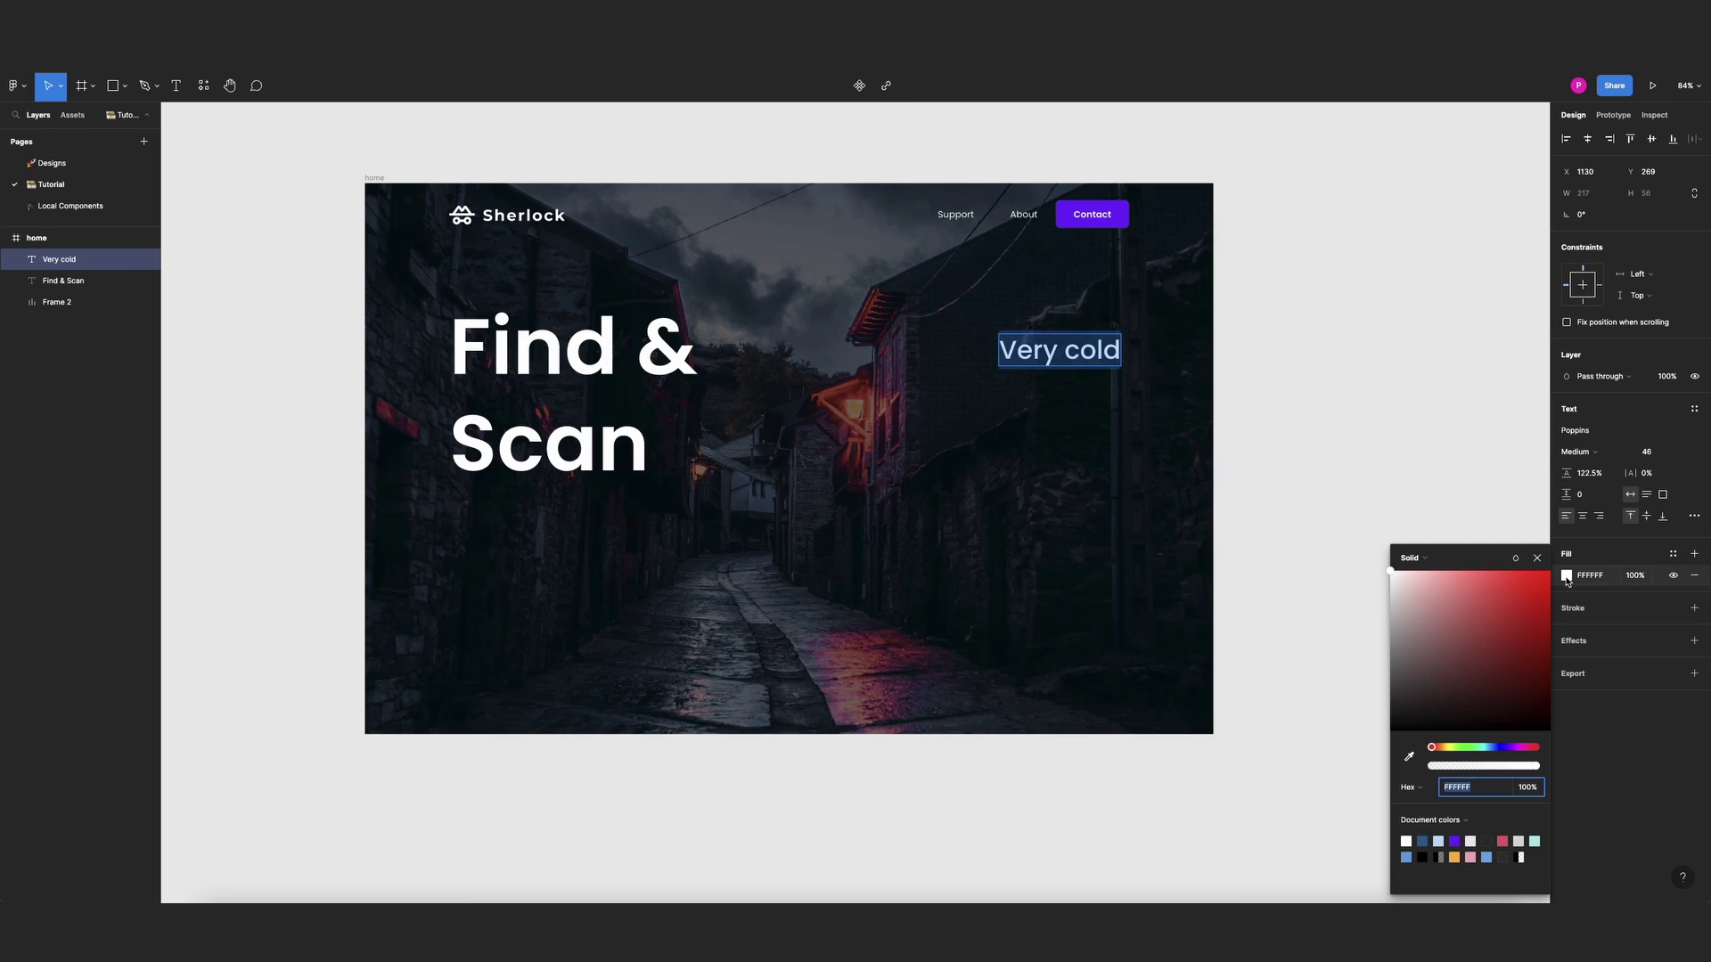
click(1487, 858)
key(Escape)
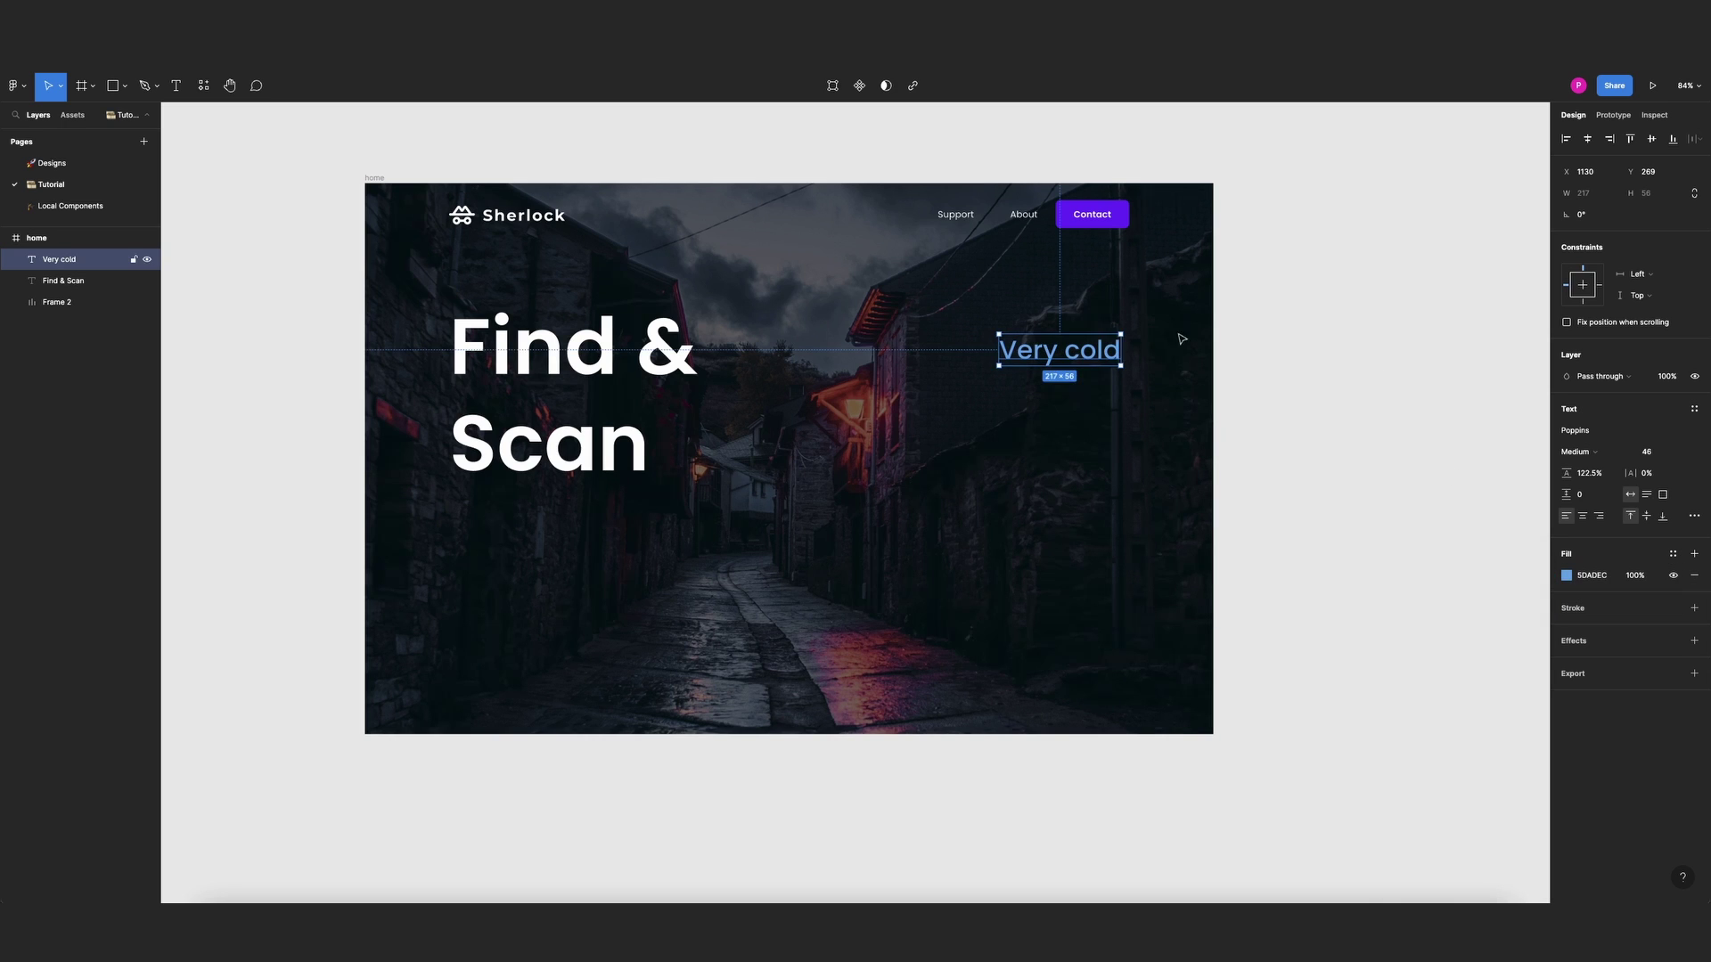
click(1182, 339)
double_click(1102, 353)
Insert a cold-face emoji with the Figmoji plugin
key(Escape)
key(super+slash)
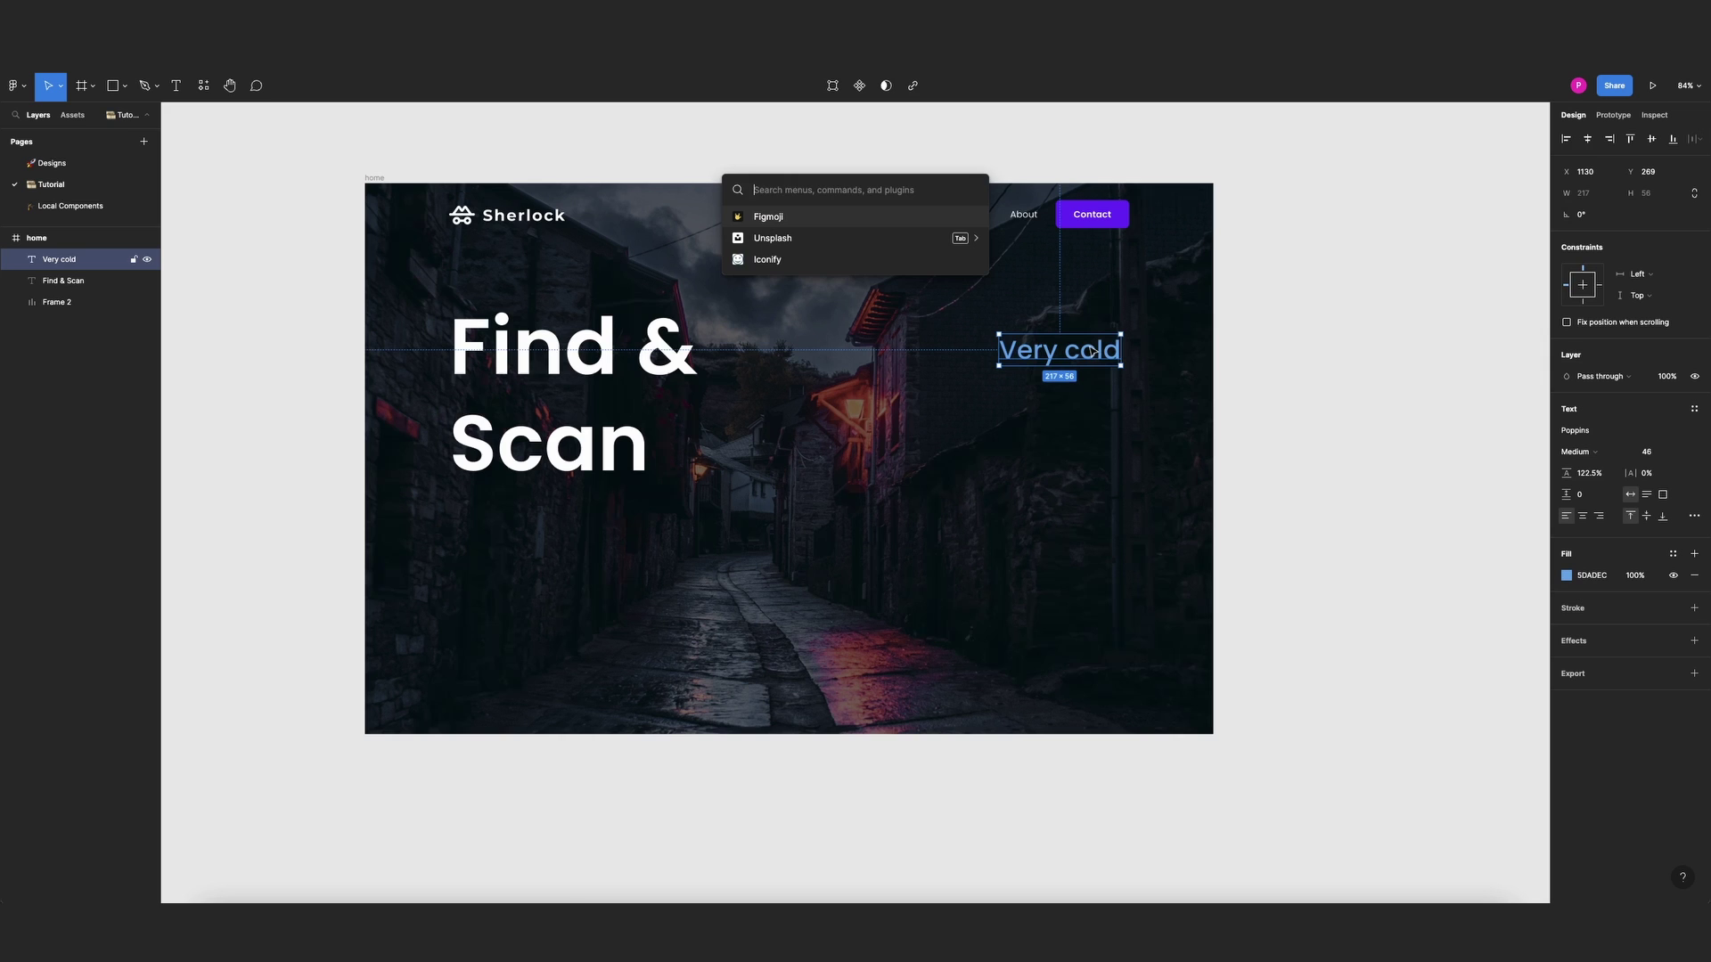
key(Return)
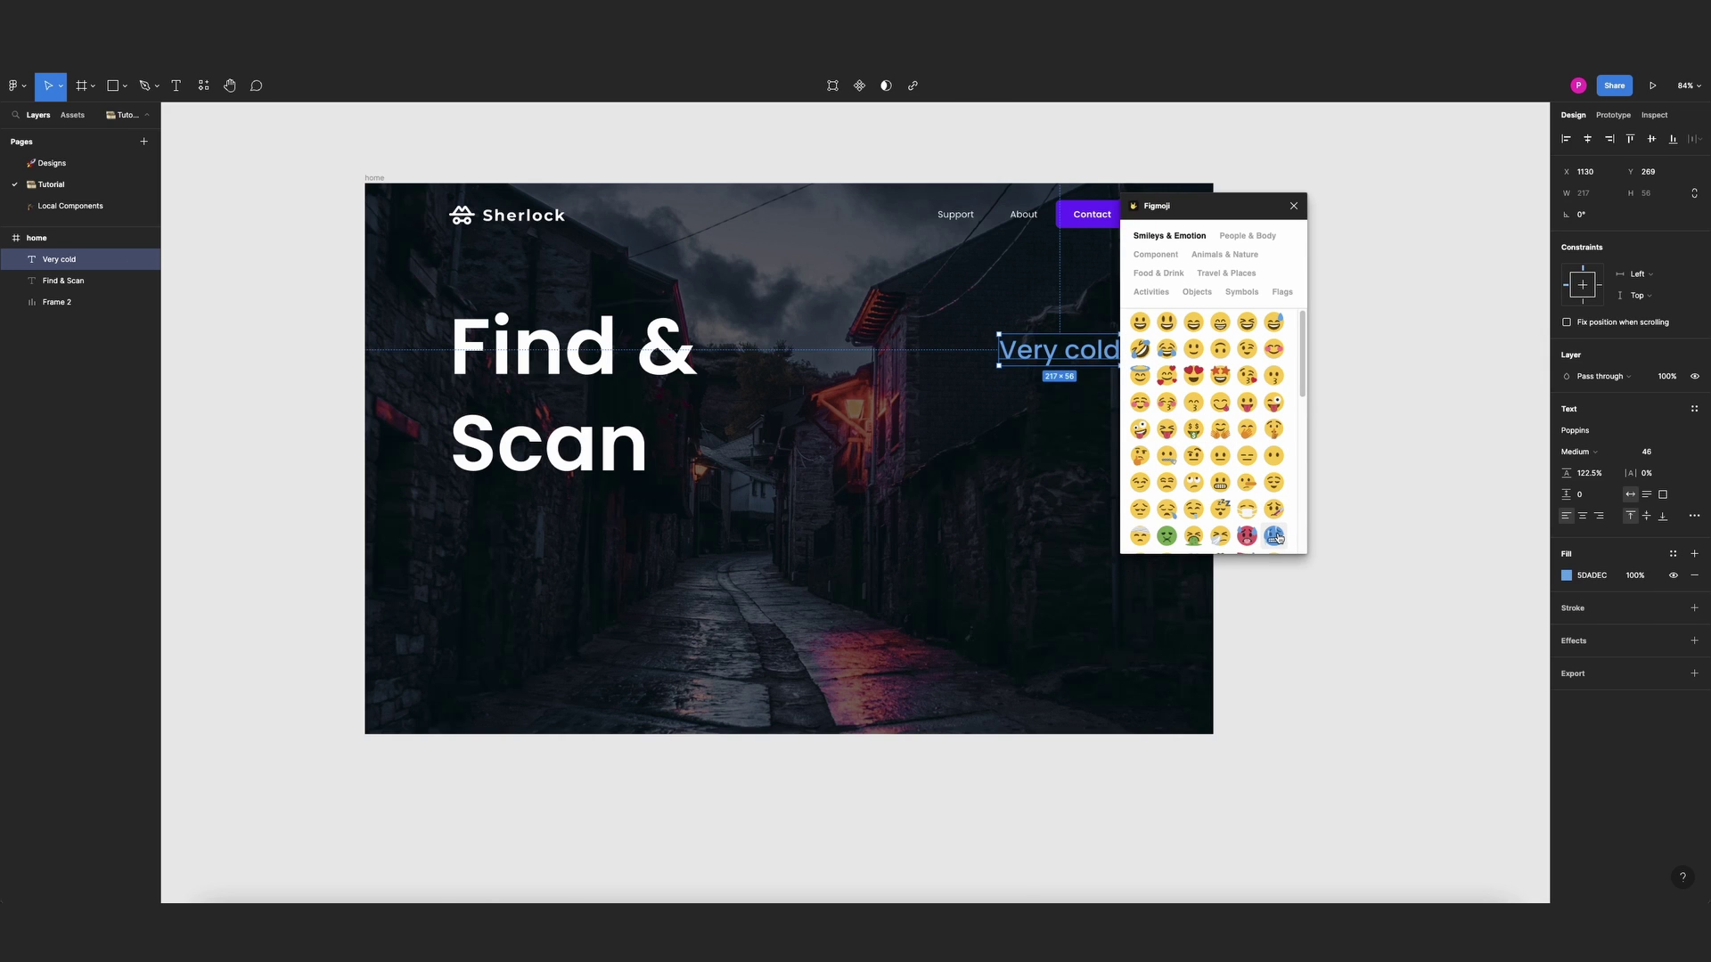
click(1277, 537)
click(1293, 206)
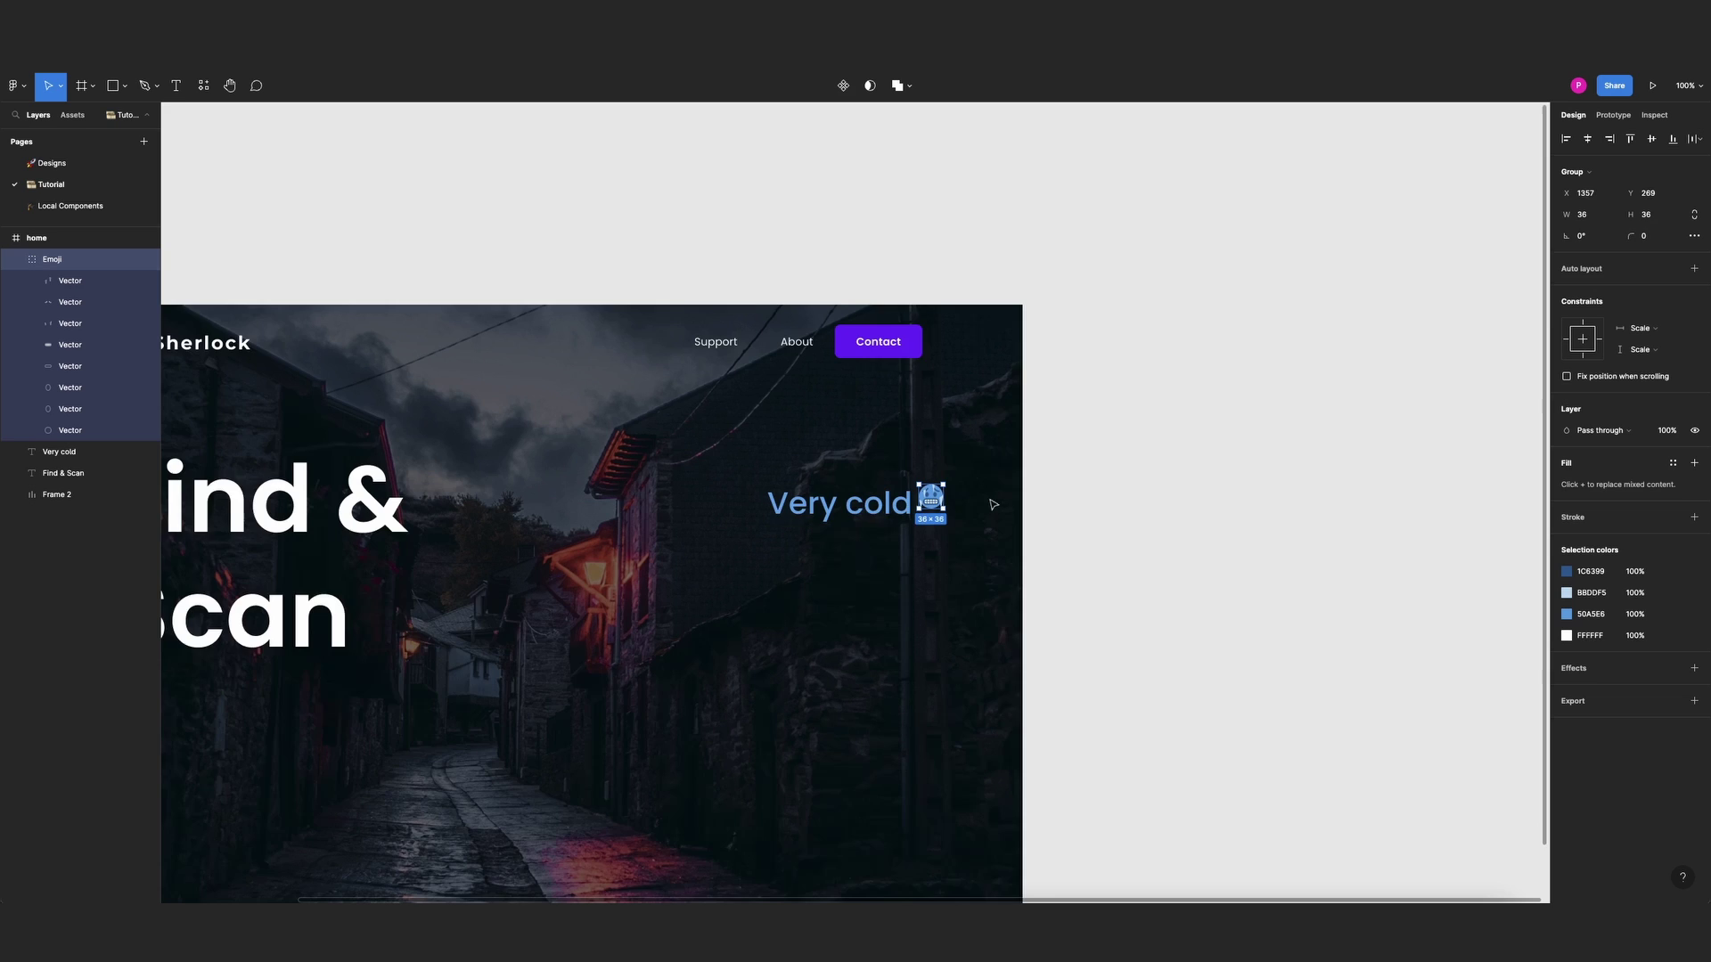
Wrap the emoji and Very cold in auto layout with the emoji placed first
scroll(887, 515, up, 2)
shift+click(918, 505)
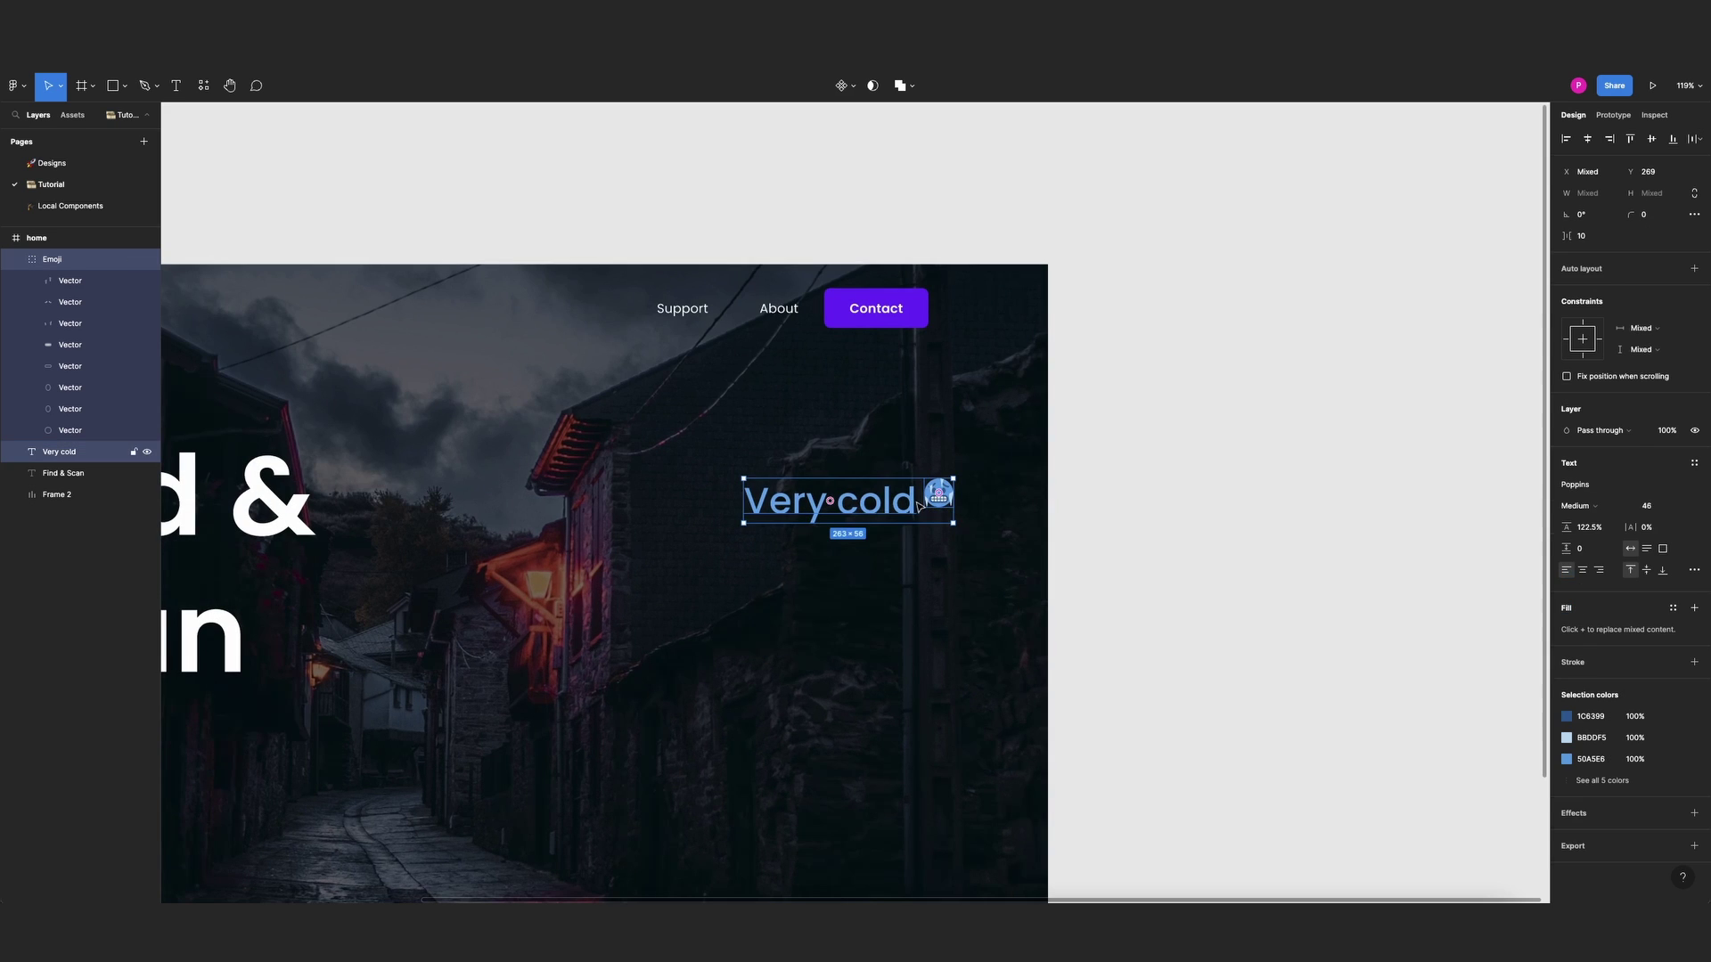
key(shift+a)
click(940, 503)
drag(940, 504, 753, 501)
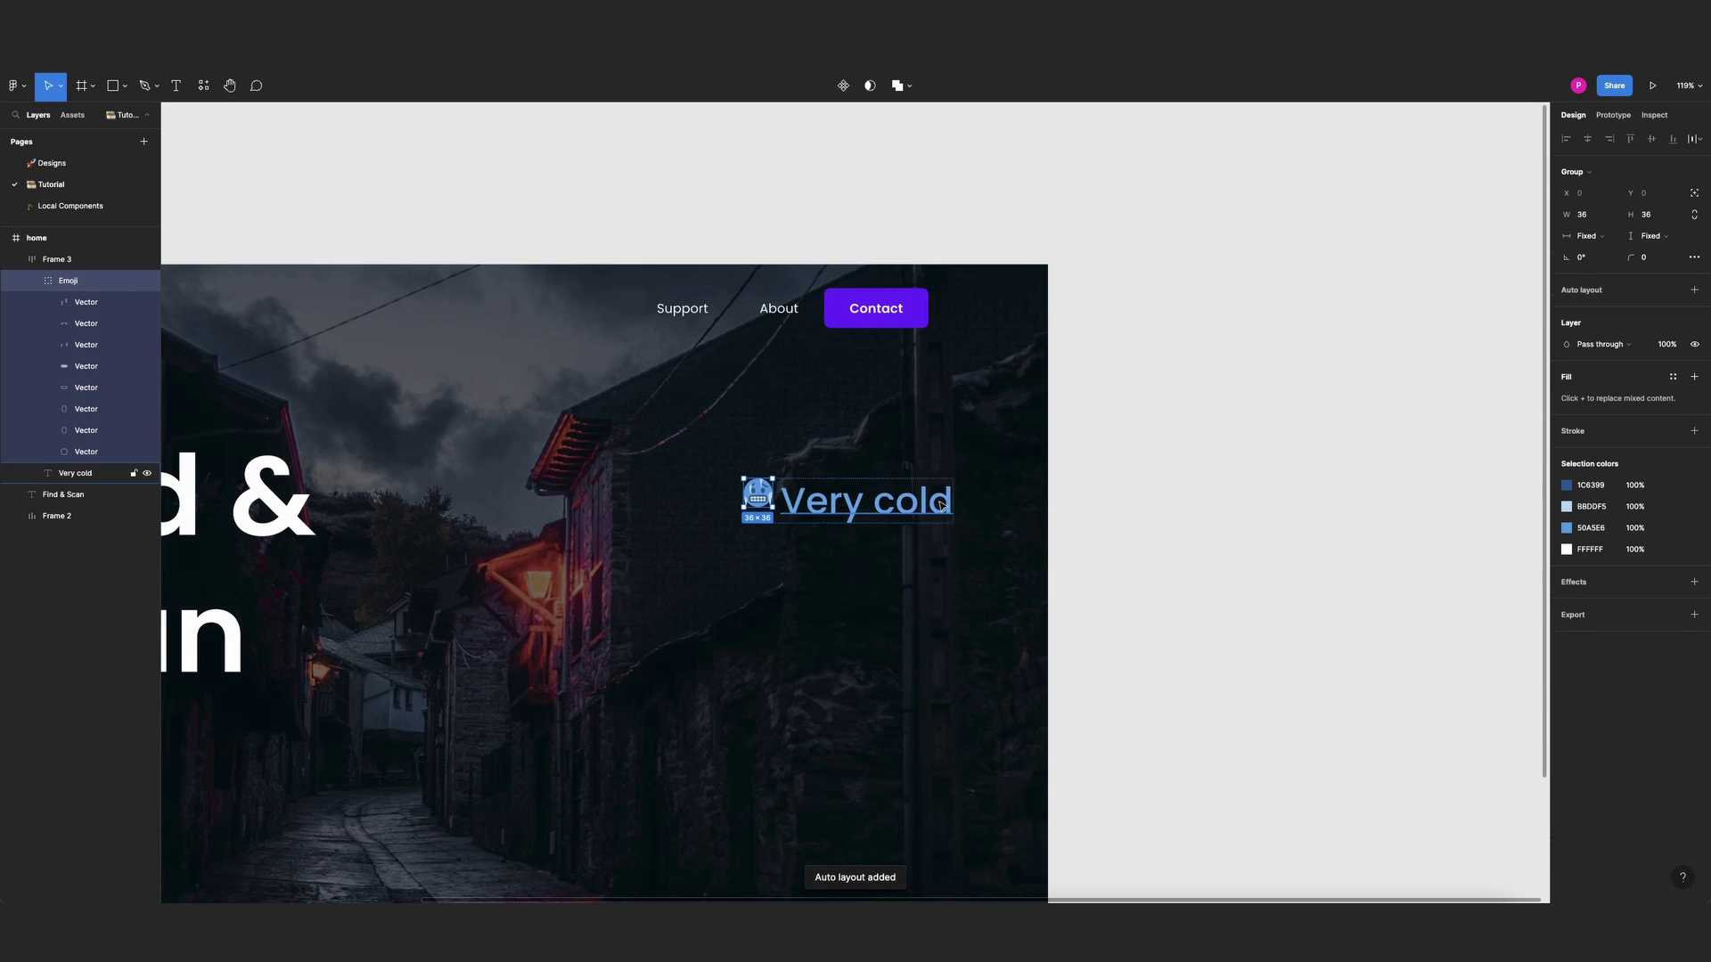
key(Escape)
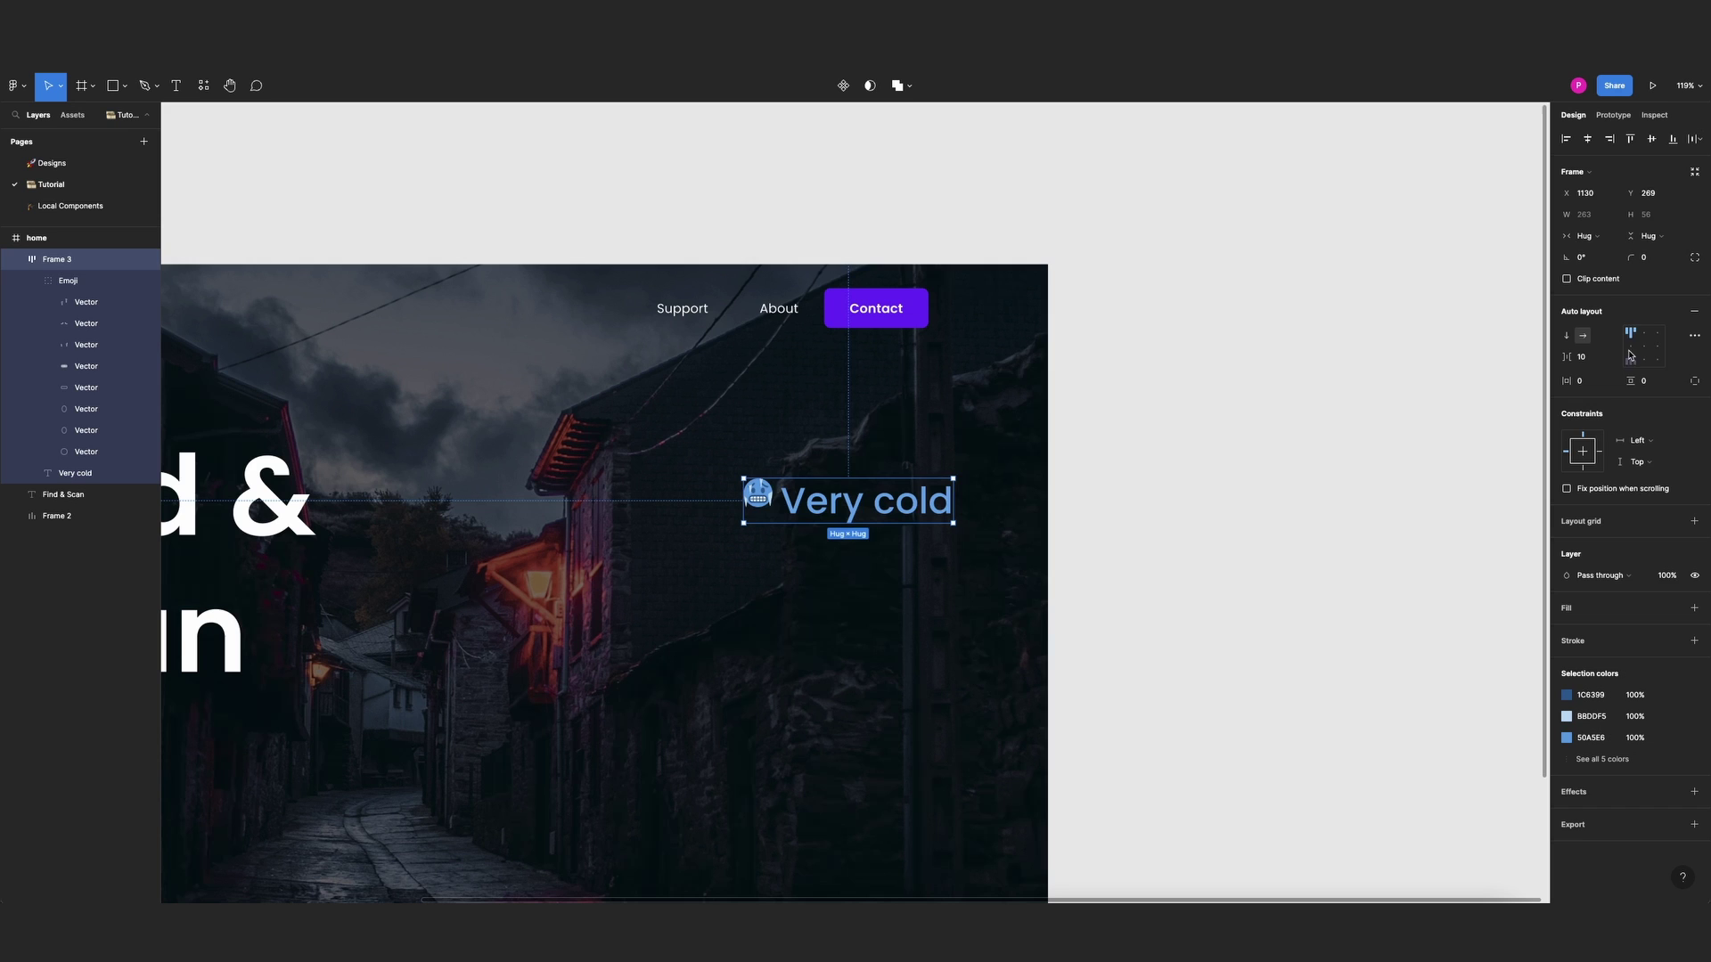
click(1272, 390)
Enlarge the cold-face emoji to 44×44 inside the label frame
scroll(1024, 401, down, 2)
double_click(762, 399)
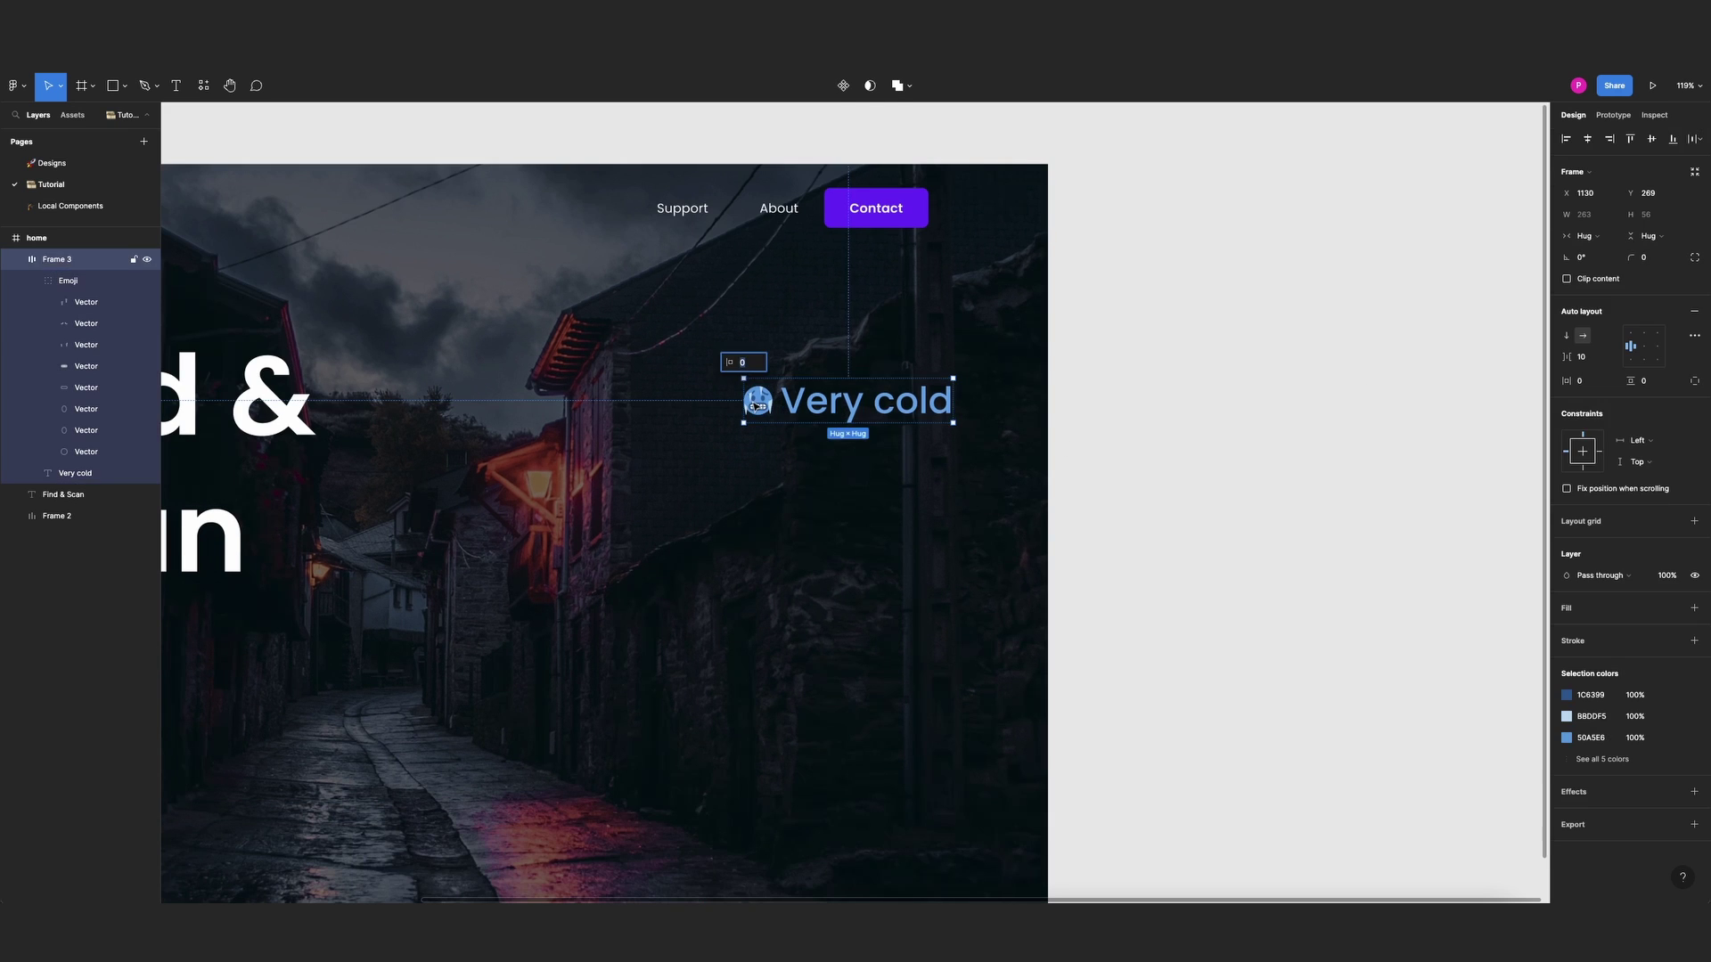
drag(743, 385, 734, 385)
click(1221, 341)
scroll(1220, 340, down, 5)
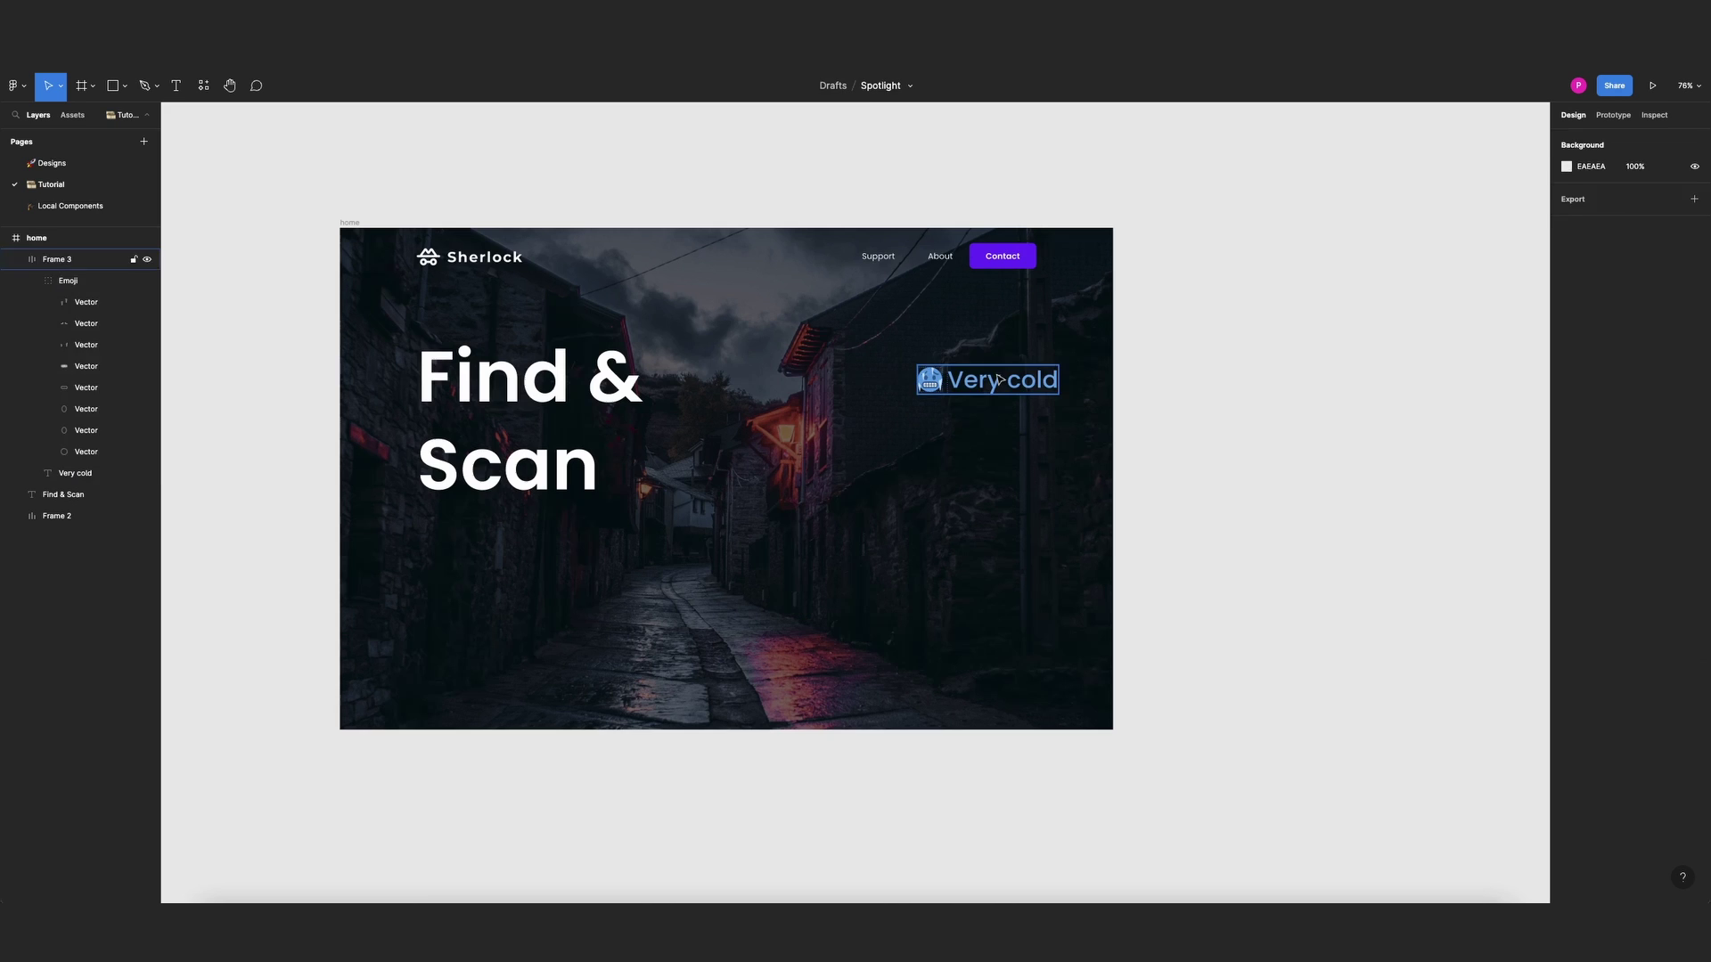
click(1000, 344)
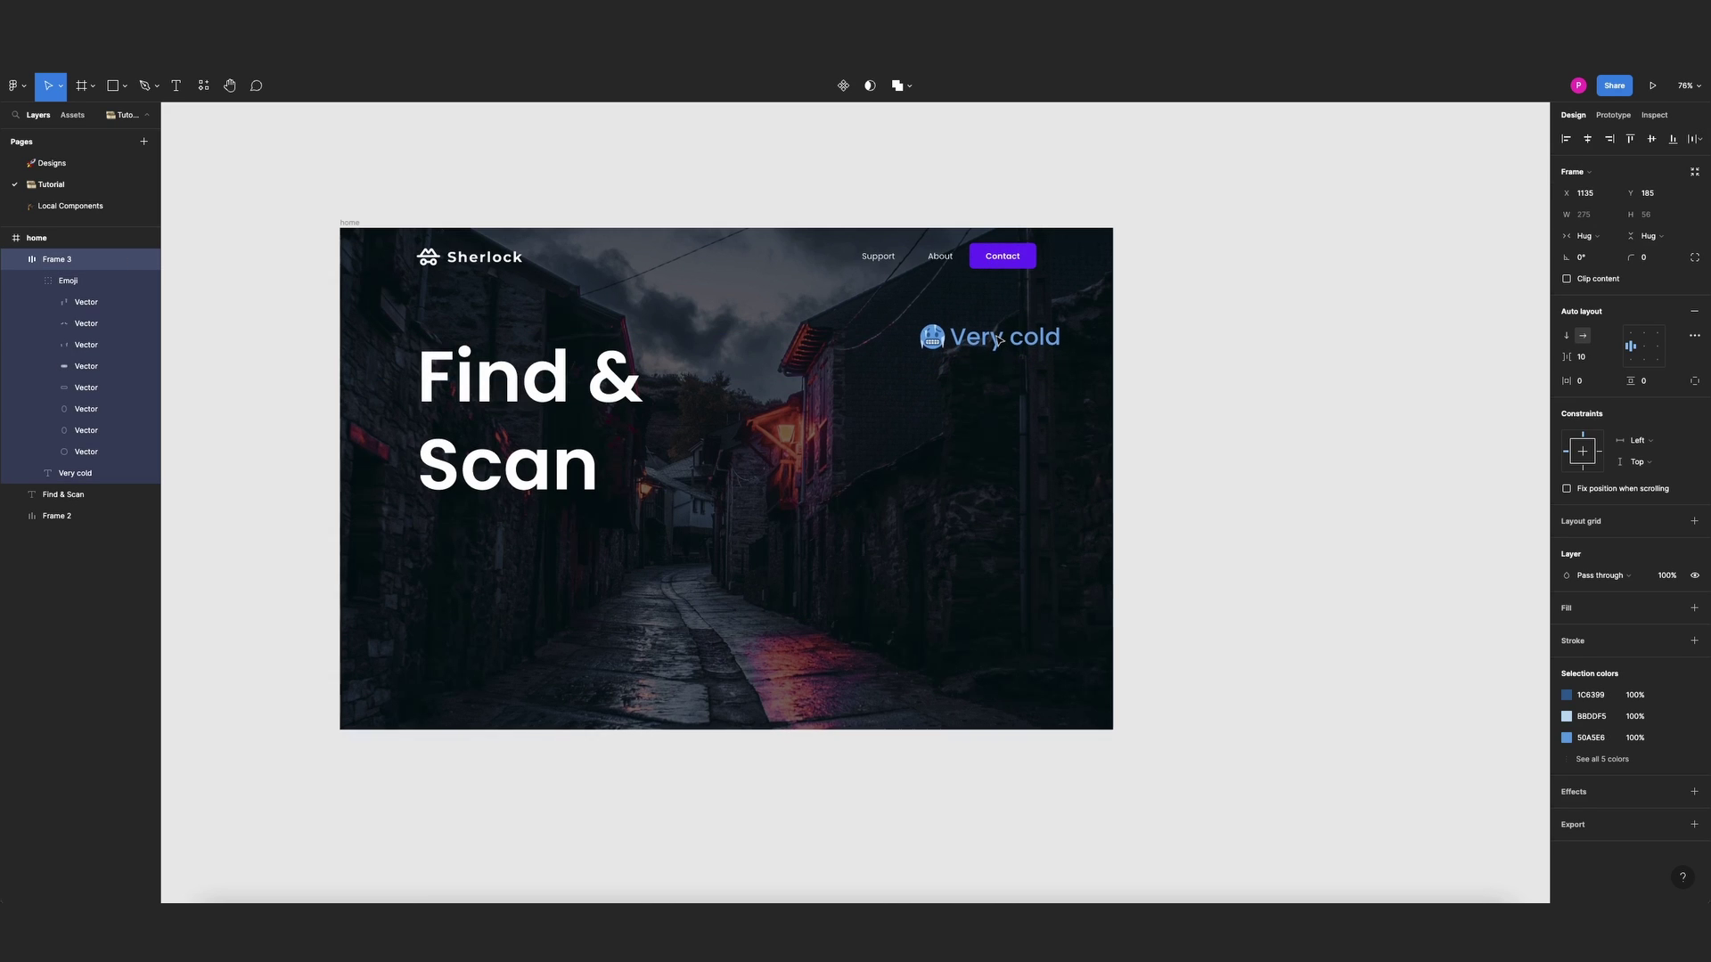
Duplicate the Very cold label, move it lower, and change its text to Cold
click(1227, 268)
click(1016, 338)
key(ctrl+d)
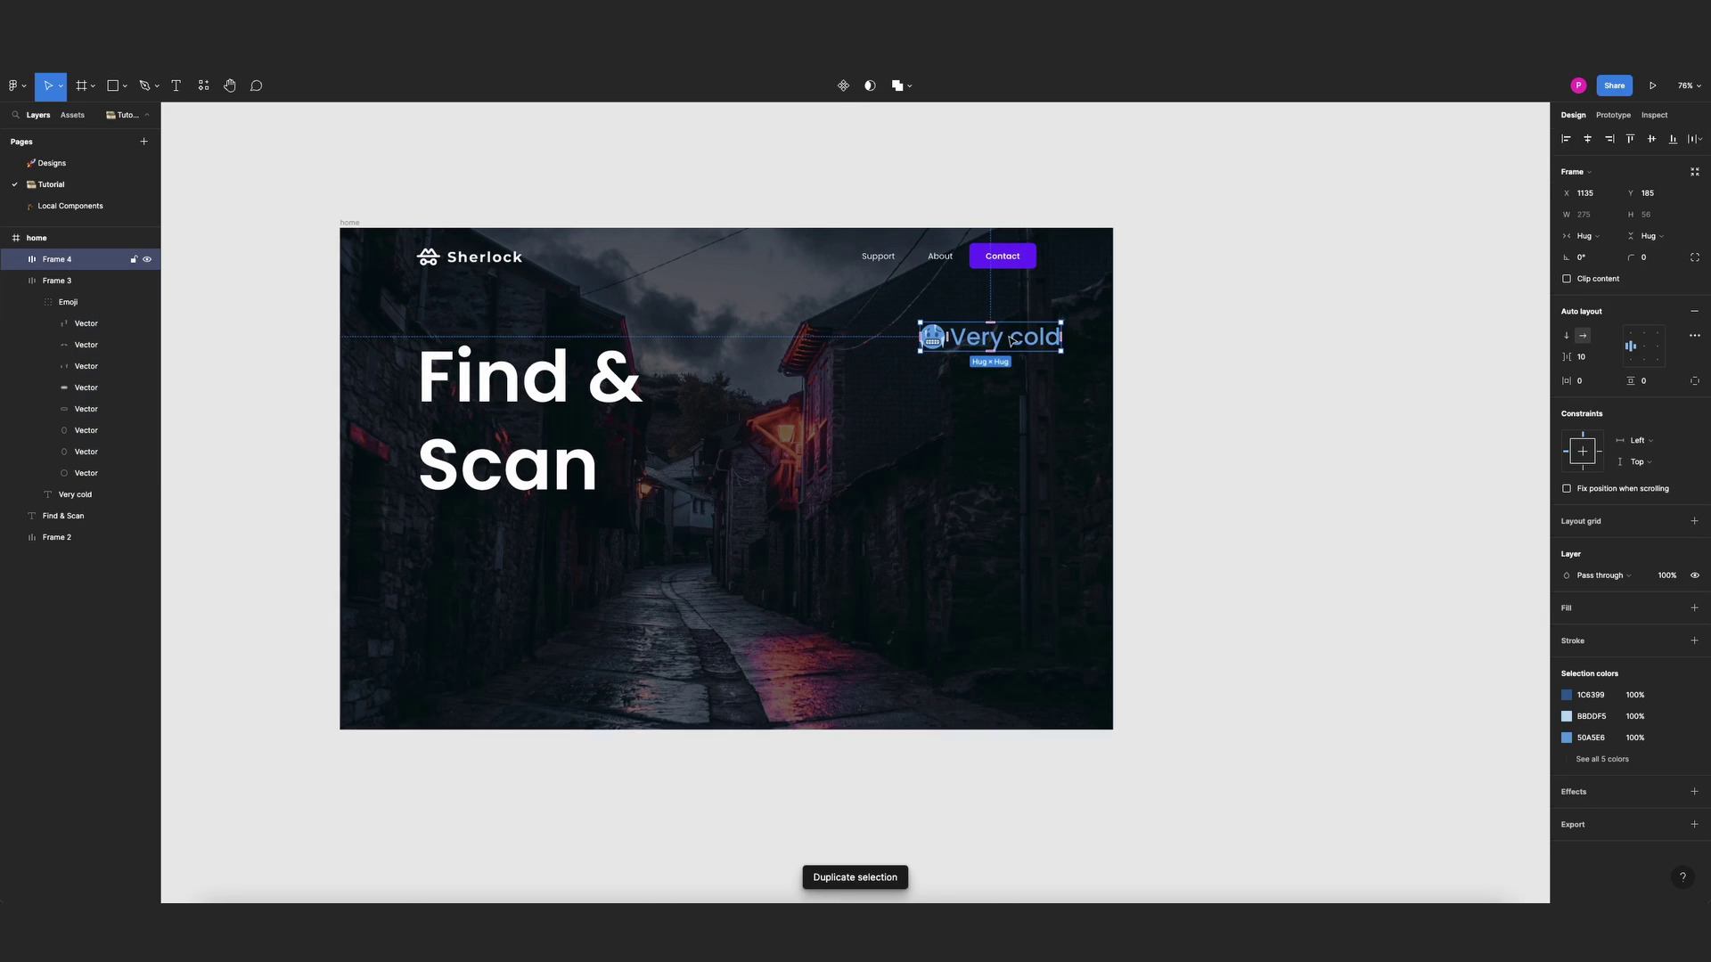
drag(1016, 339, 939, 589)
double_click(1003, 595)
double_click(1004, 594)
click(1007, 594)
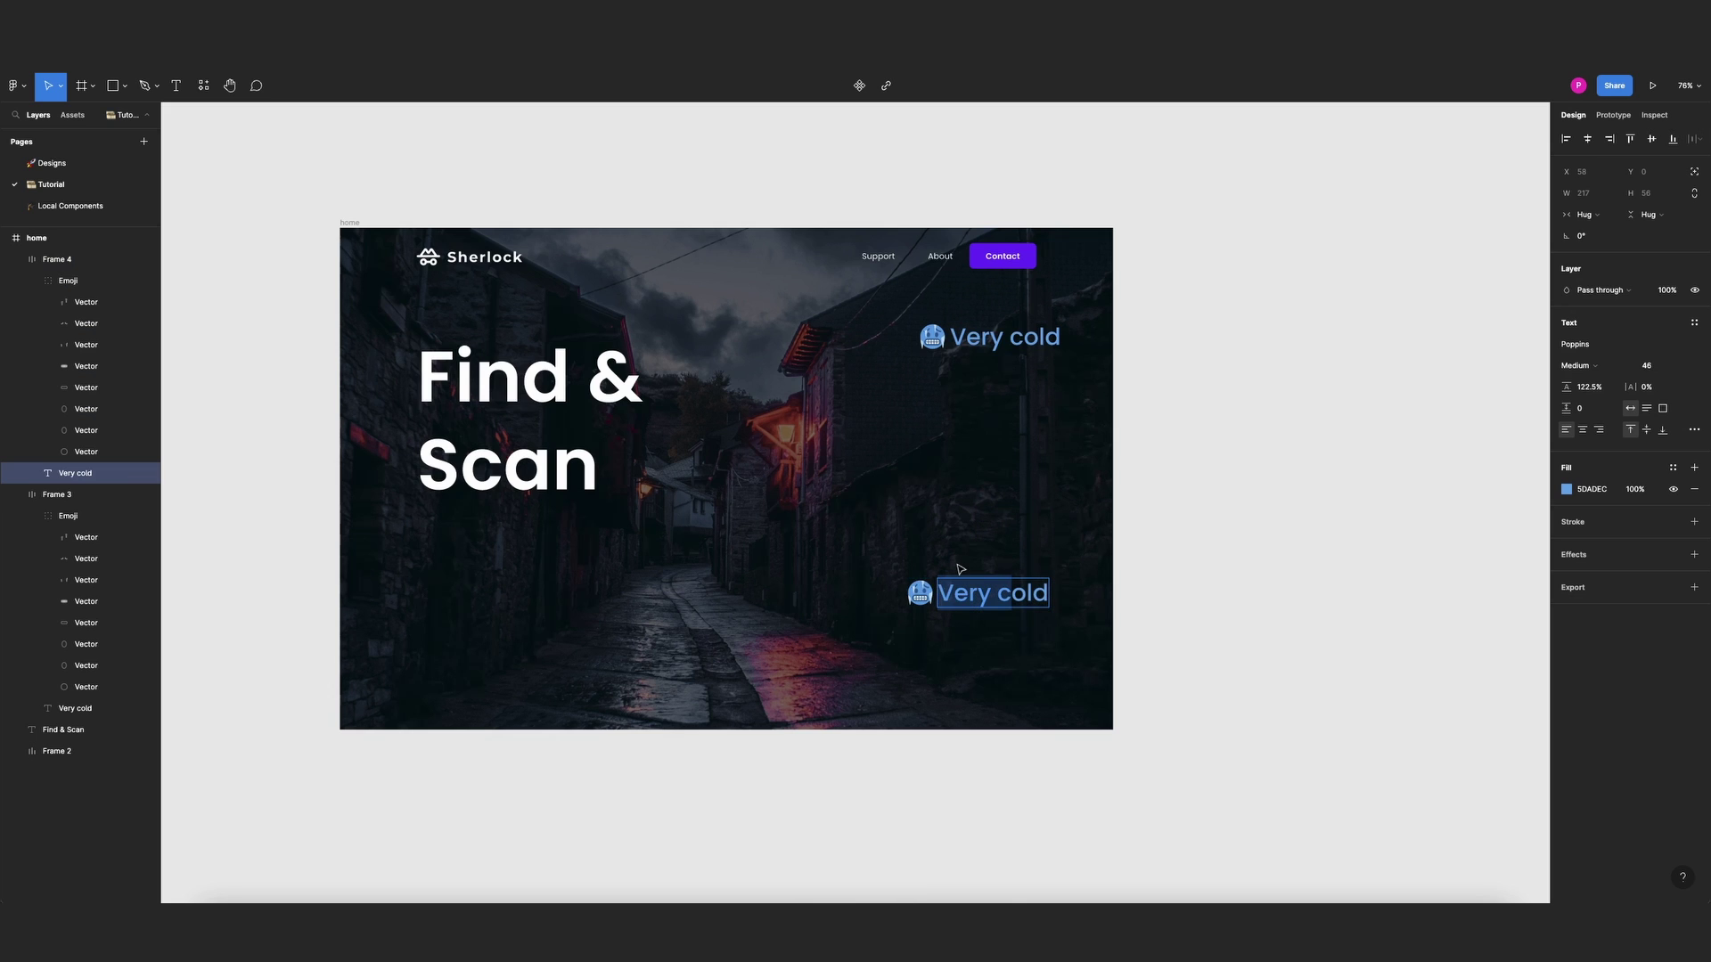
text(Cold)
key(BackSpace)
key(BackSpace)
key(BackSpace)
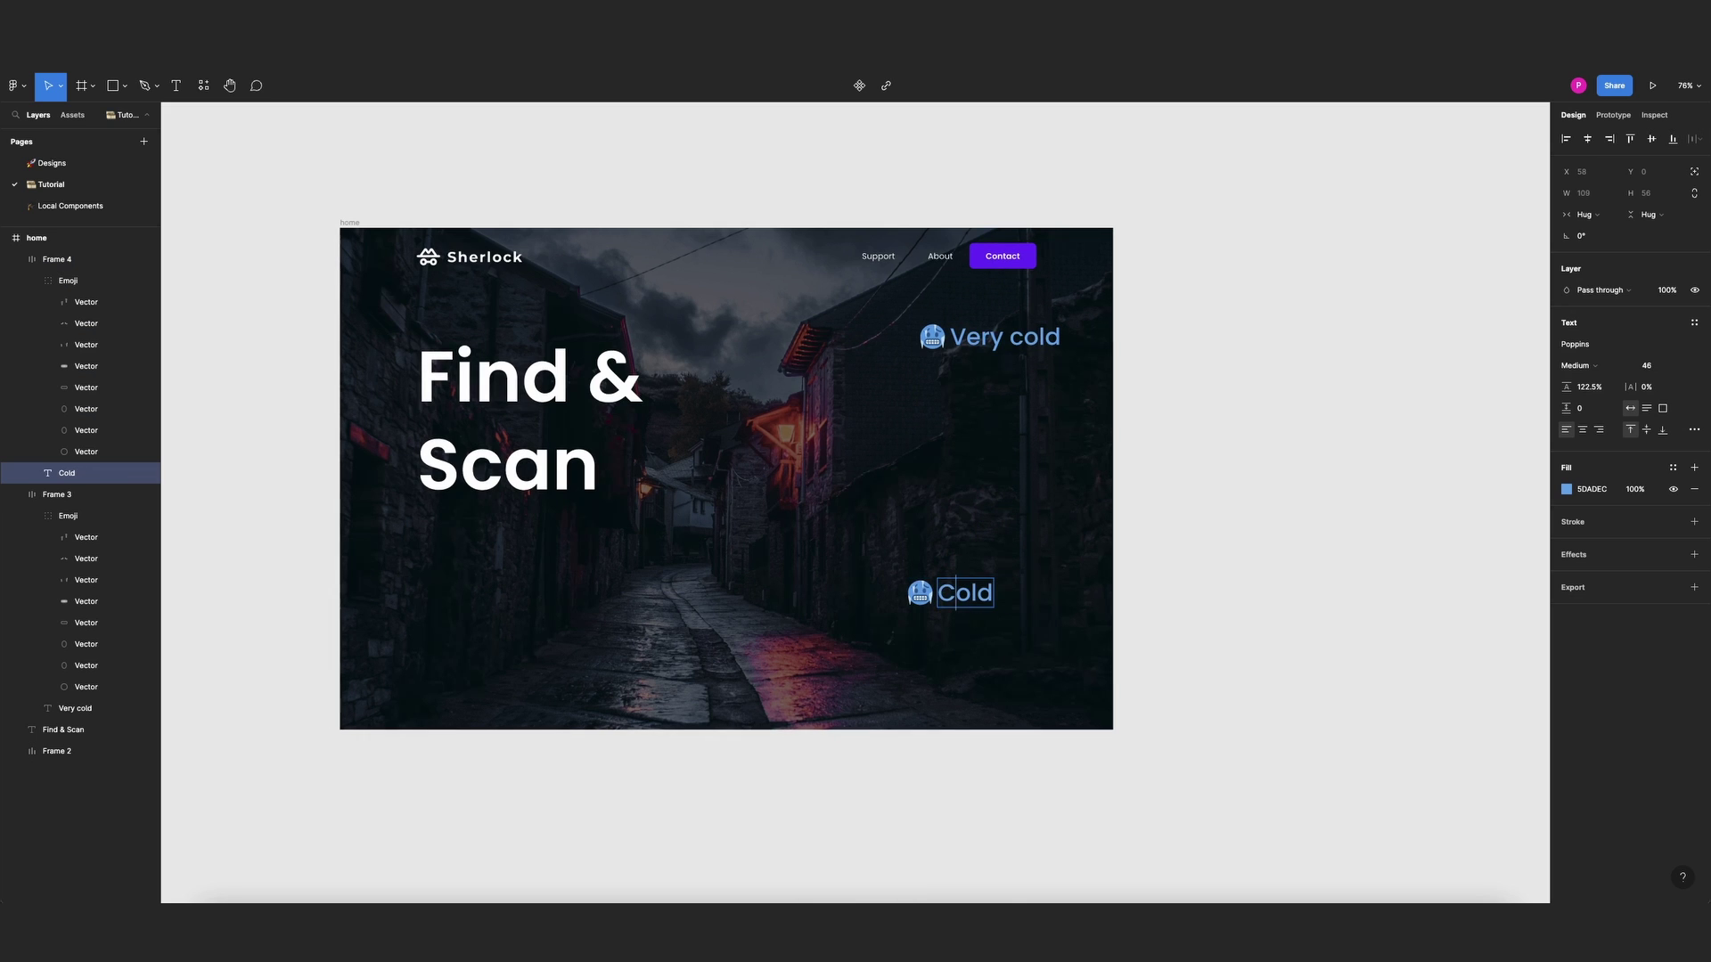
click(1336, 424)
Scale the Cold label down proportionally with K and duplicate it
click(988, 601)
scroll(997, 624, up, 2)
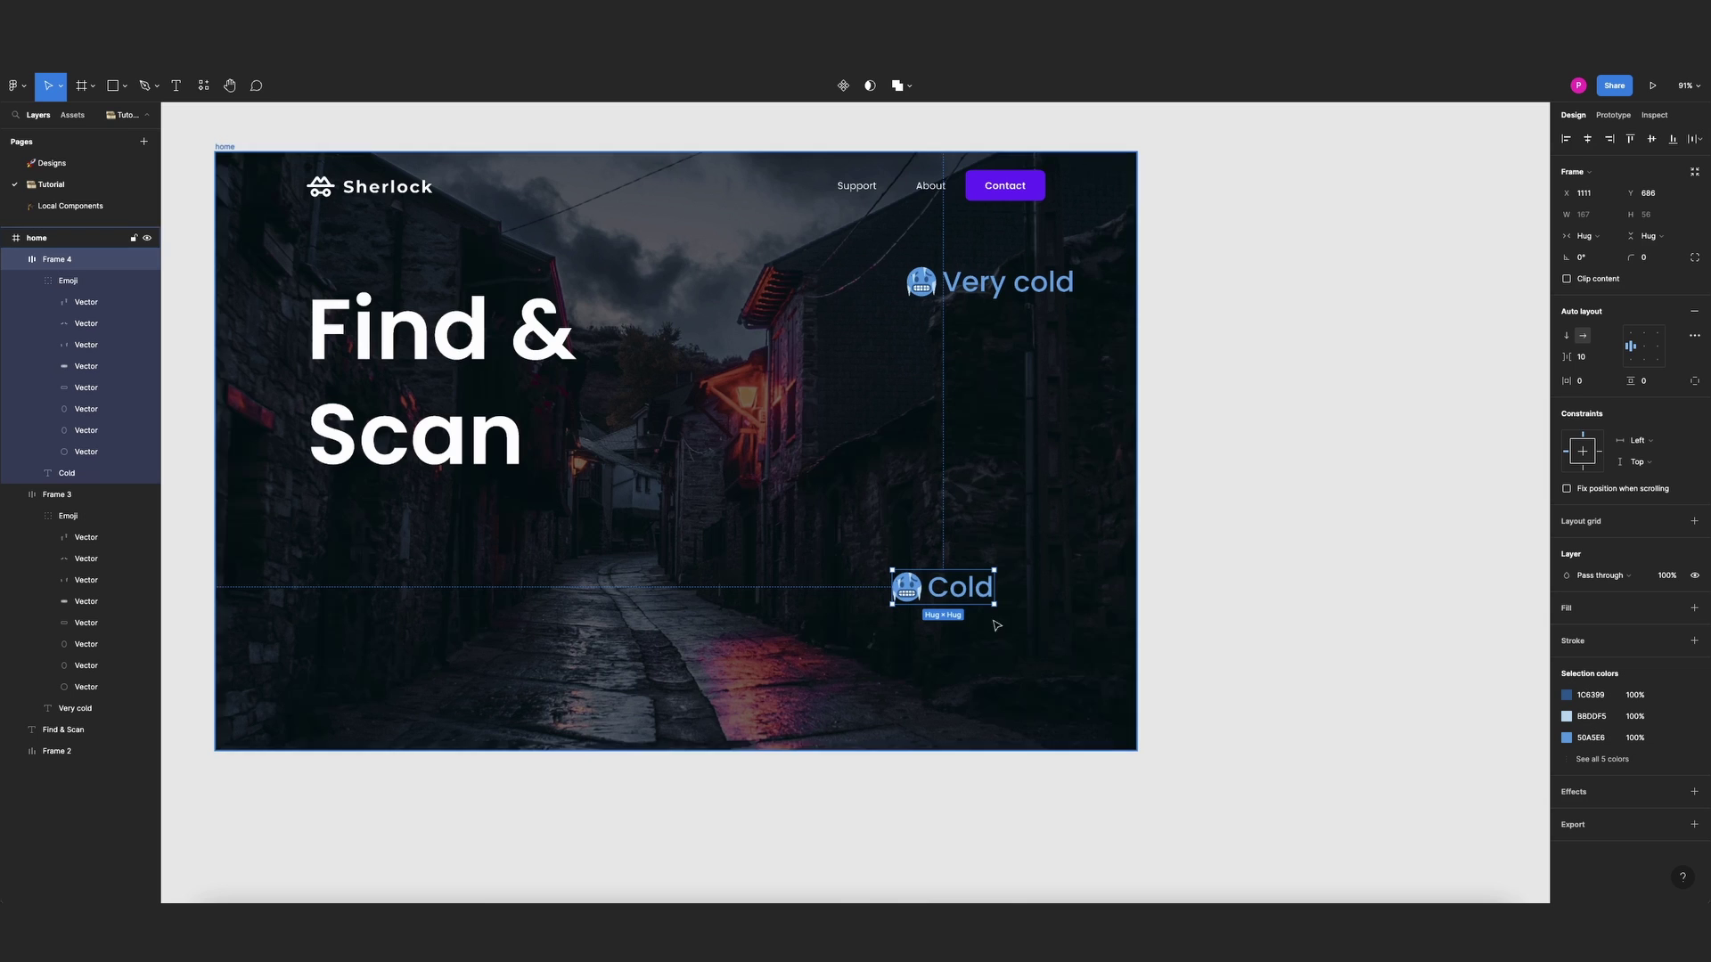
key(k)
drag(995, 607, 731, 606)
click(1268, 516)
click(1242, 520)
click(983, 619)
key(ctrl+d)
Change the left copy's label text from Cold to 'Warm'
double_click(730, 607)
double_click(731, 606)
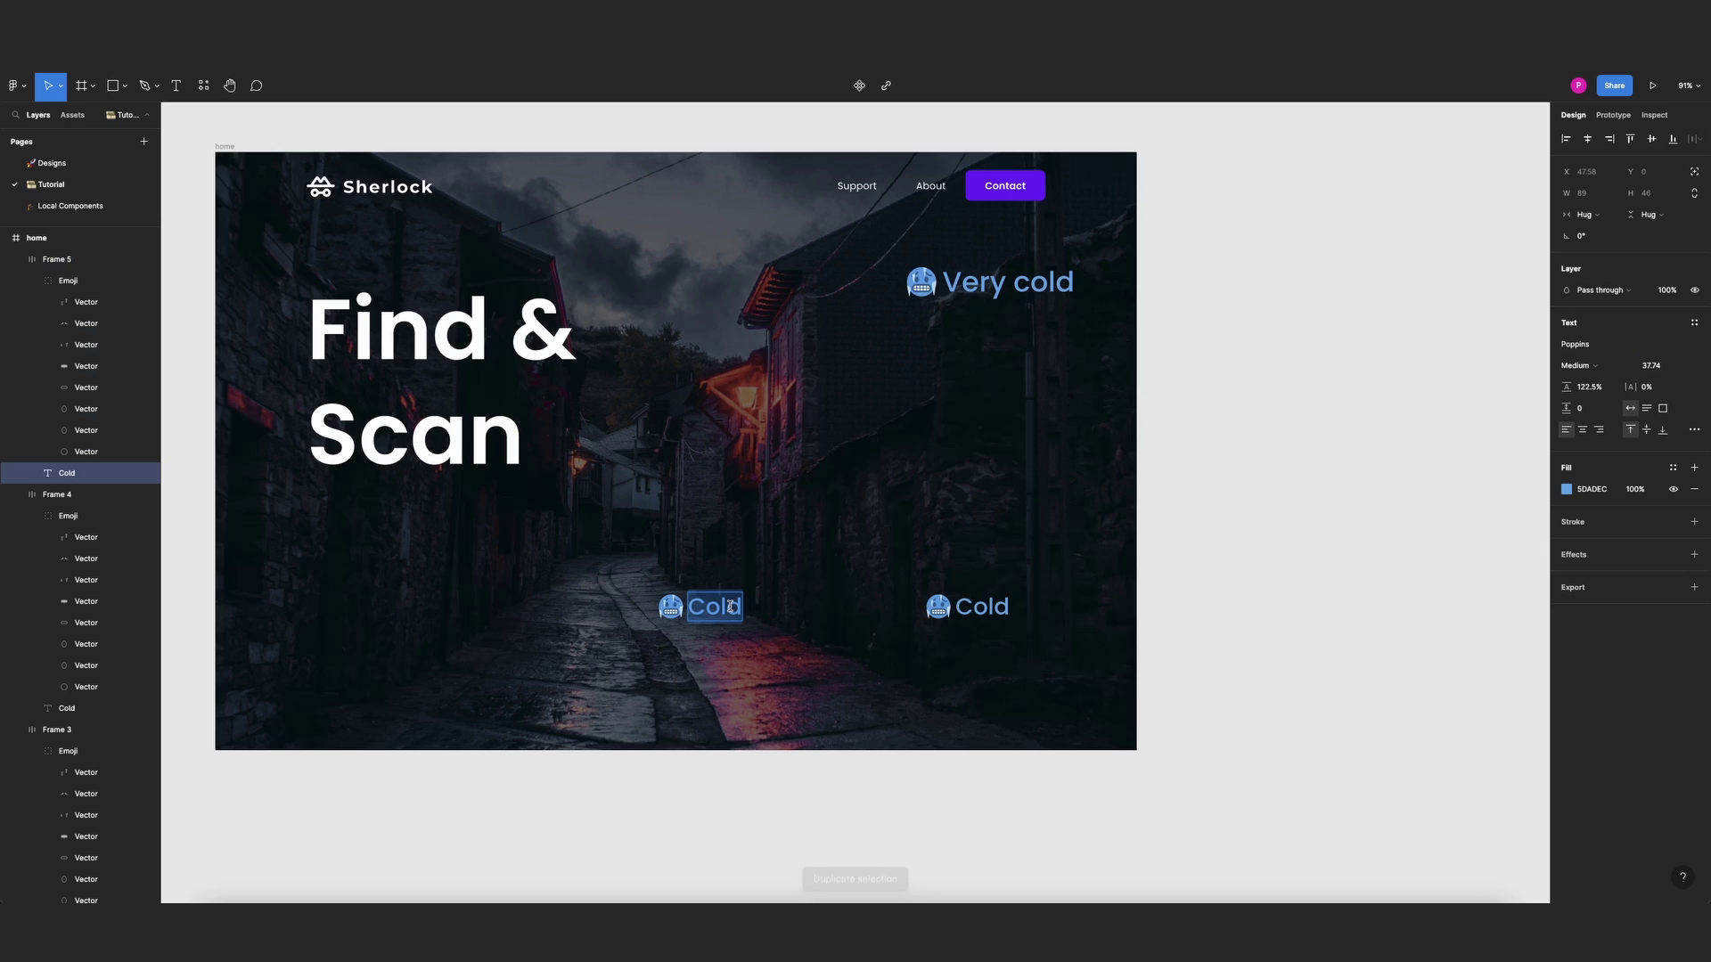
text(Warm)
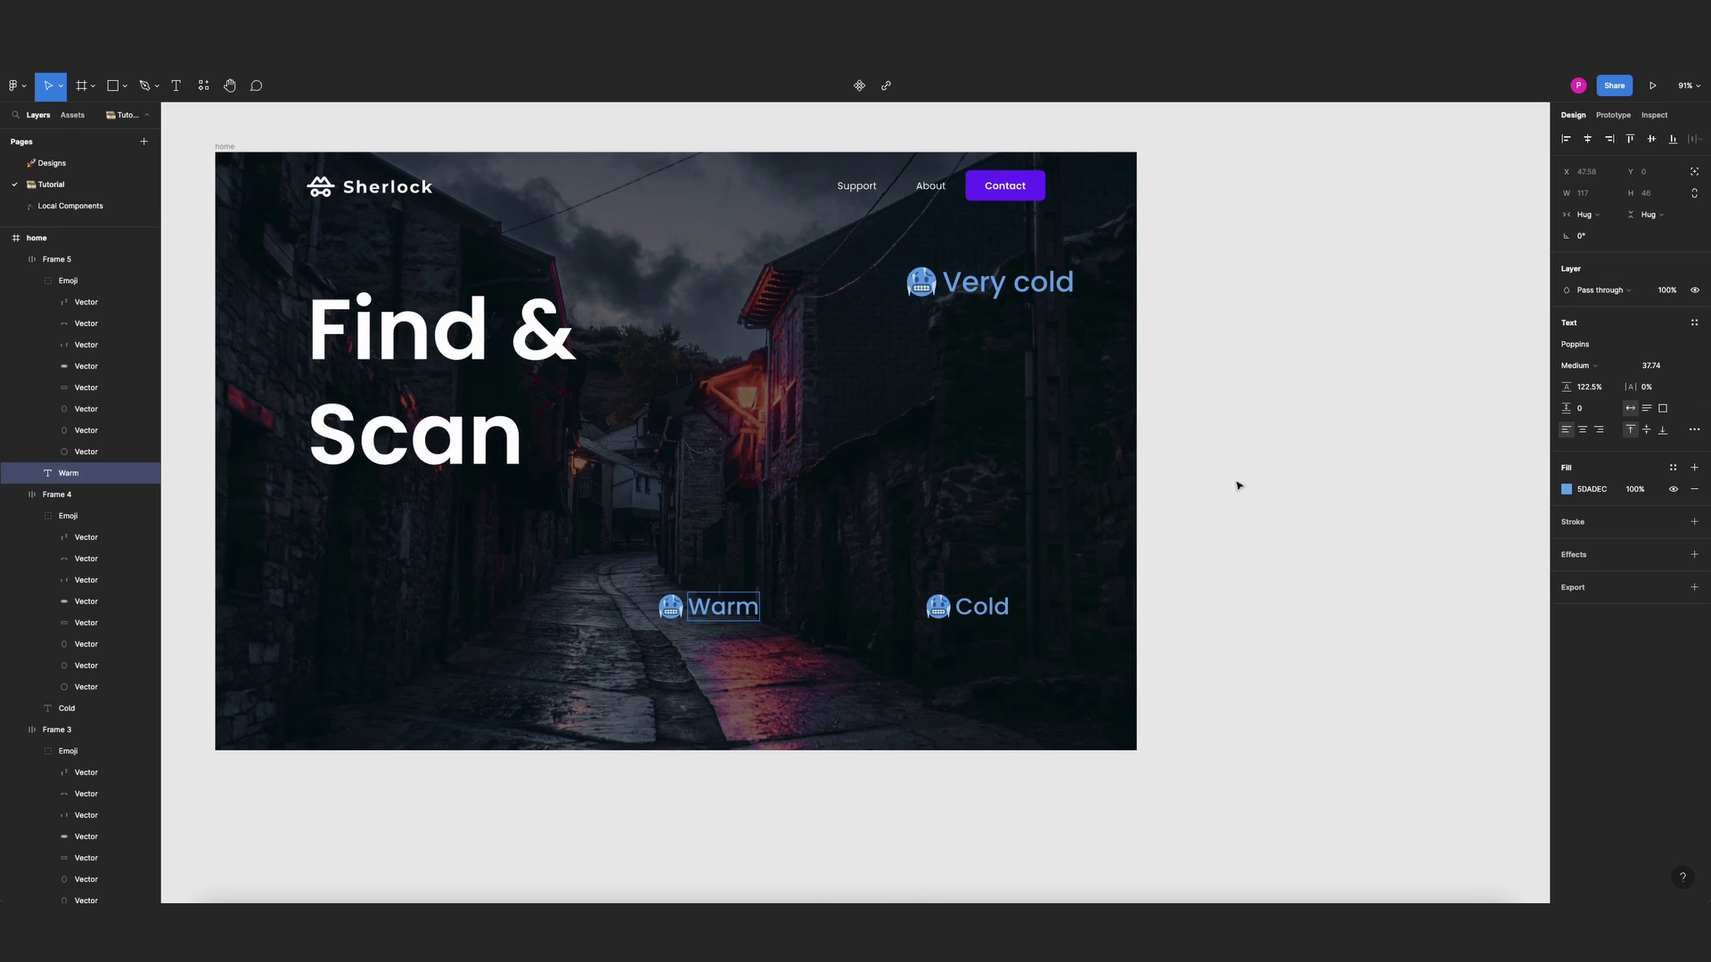
click(1238, 486)
Make the Warm label text orange
click(720, 614)
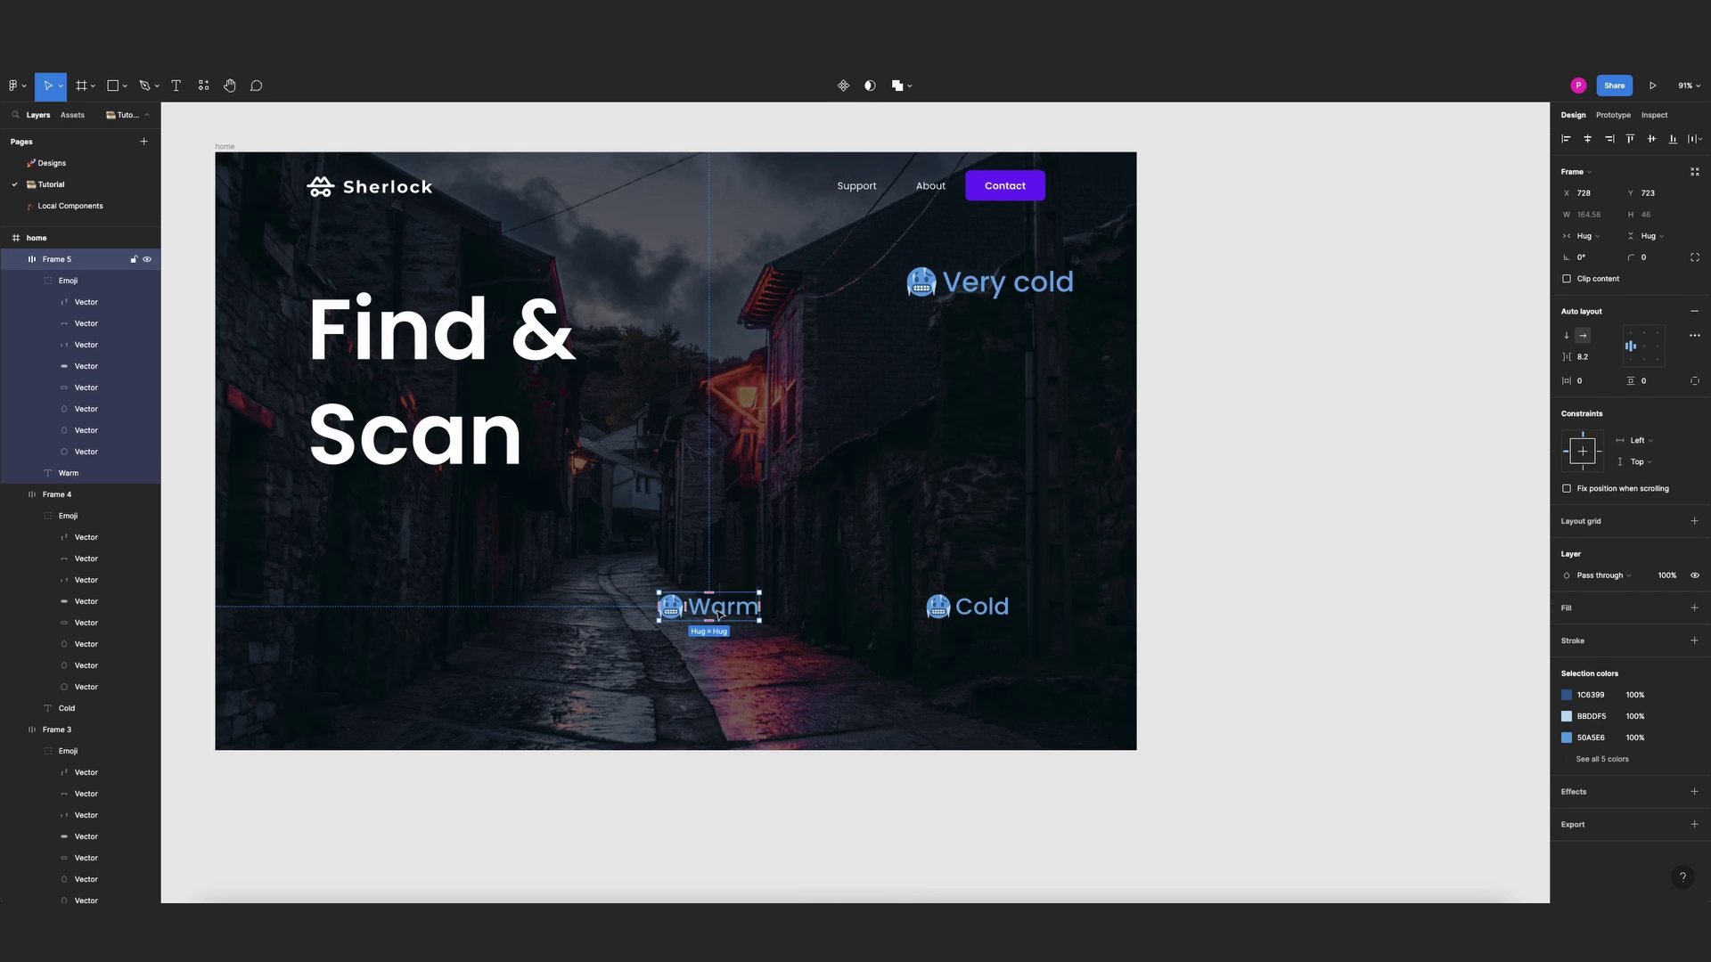
double_click(720, 613)
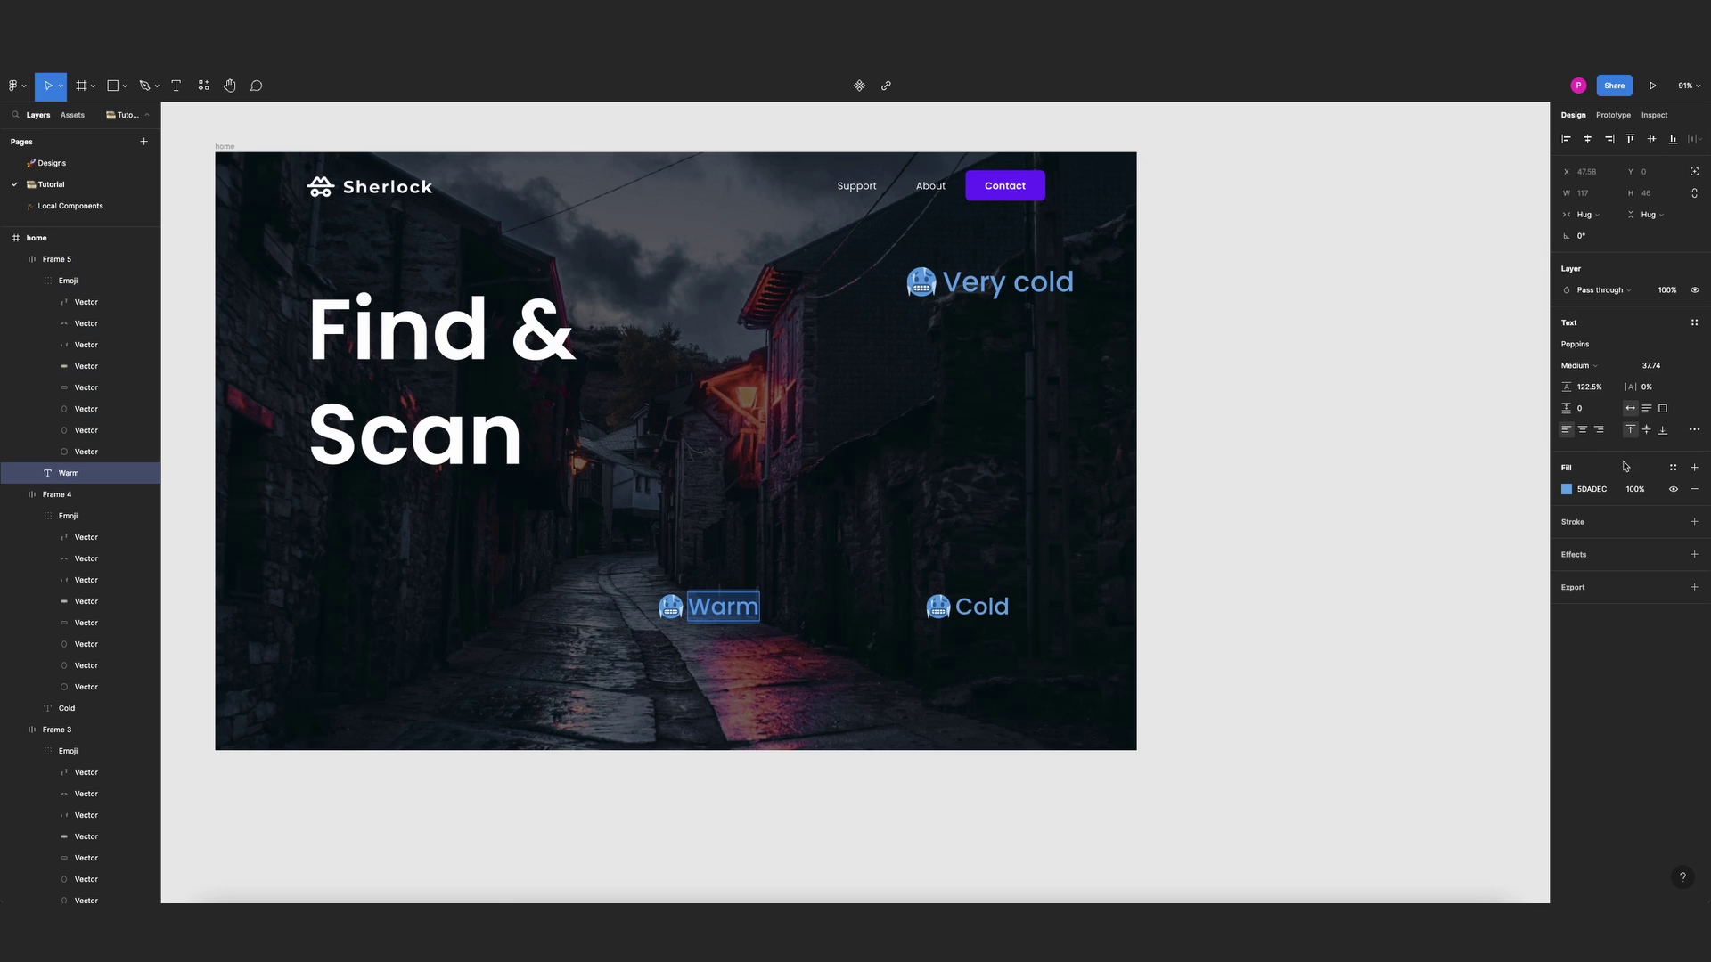
click(1567, 489)
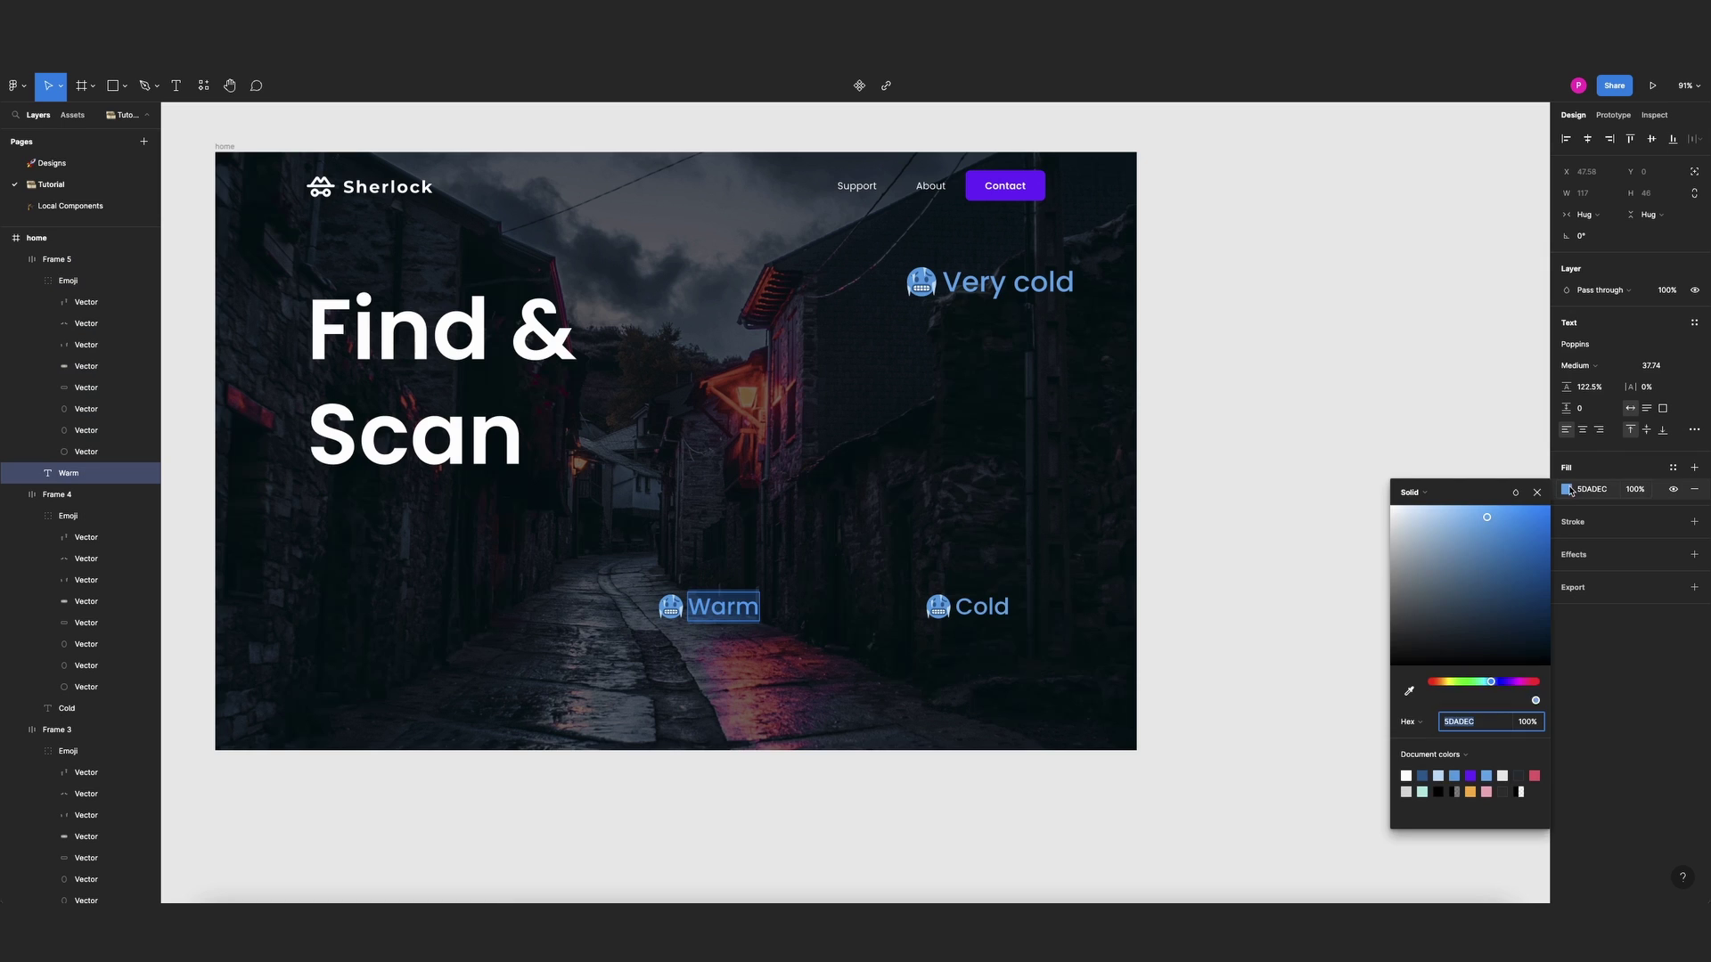
click(1471, 790)
click(1537, 493)
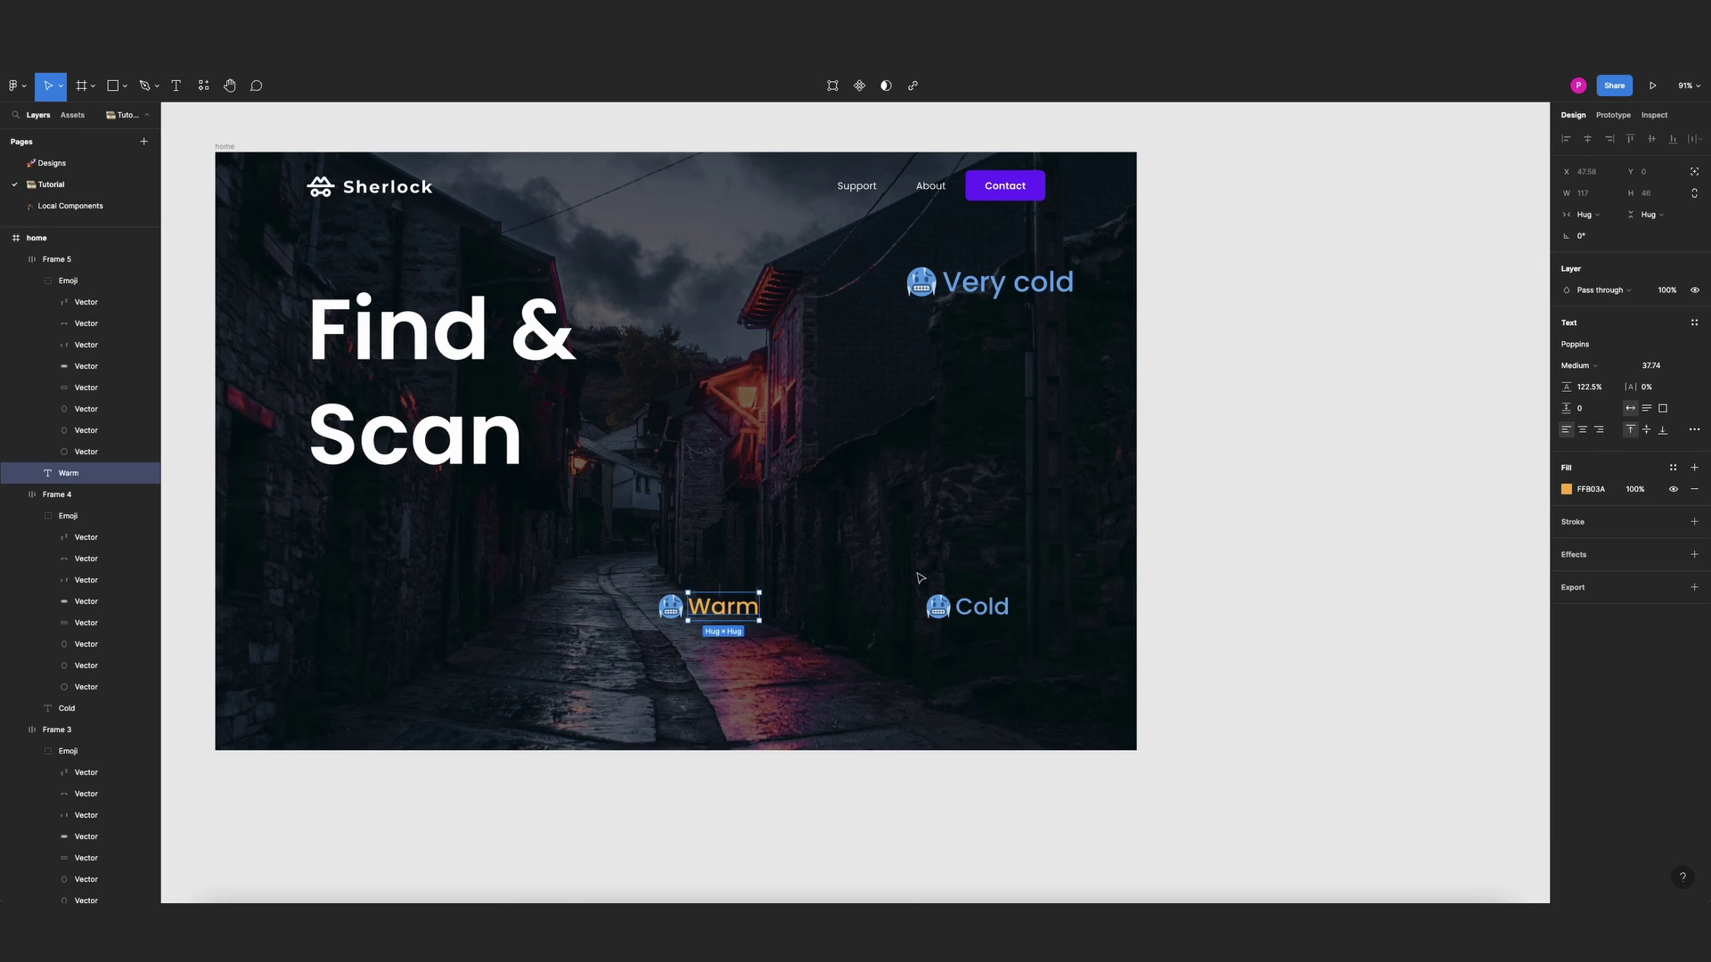
click(1371, 484)
click(731, 608)
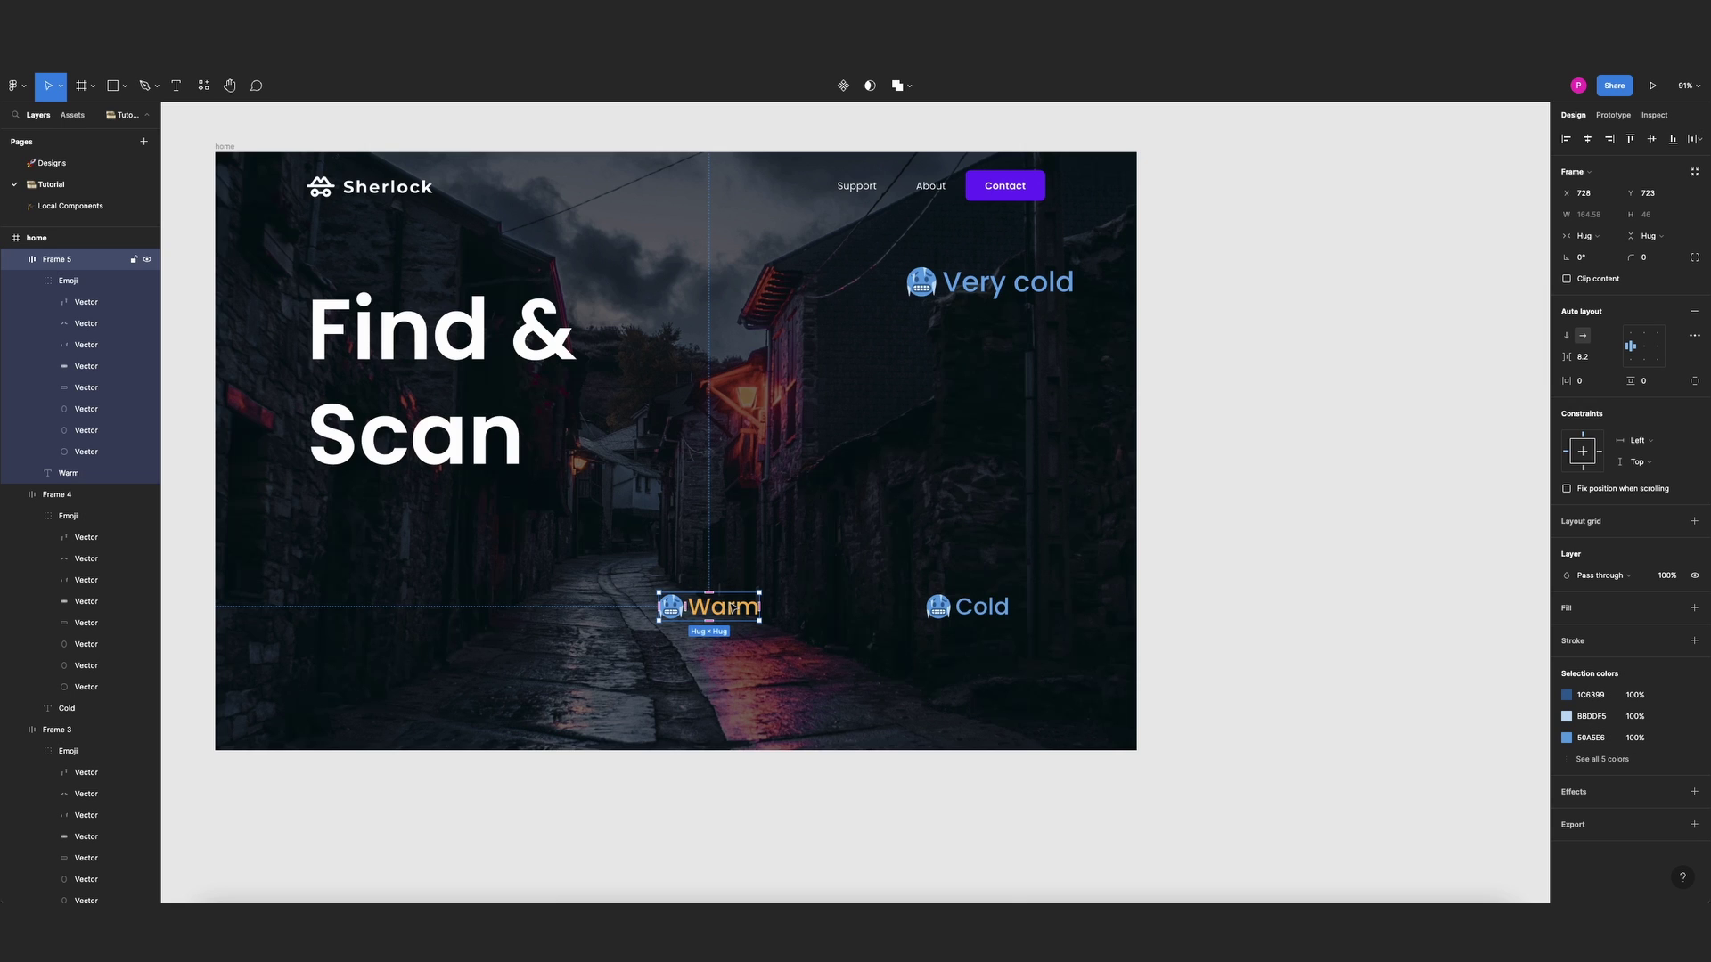
key(ctrl+/)
Insert a hot-face emoji with Figmoji in front of Warm and delete the cold-face emoji
key(Return)
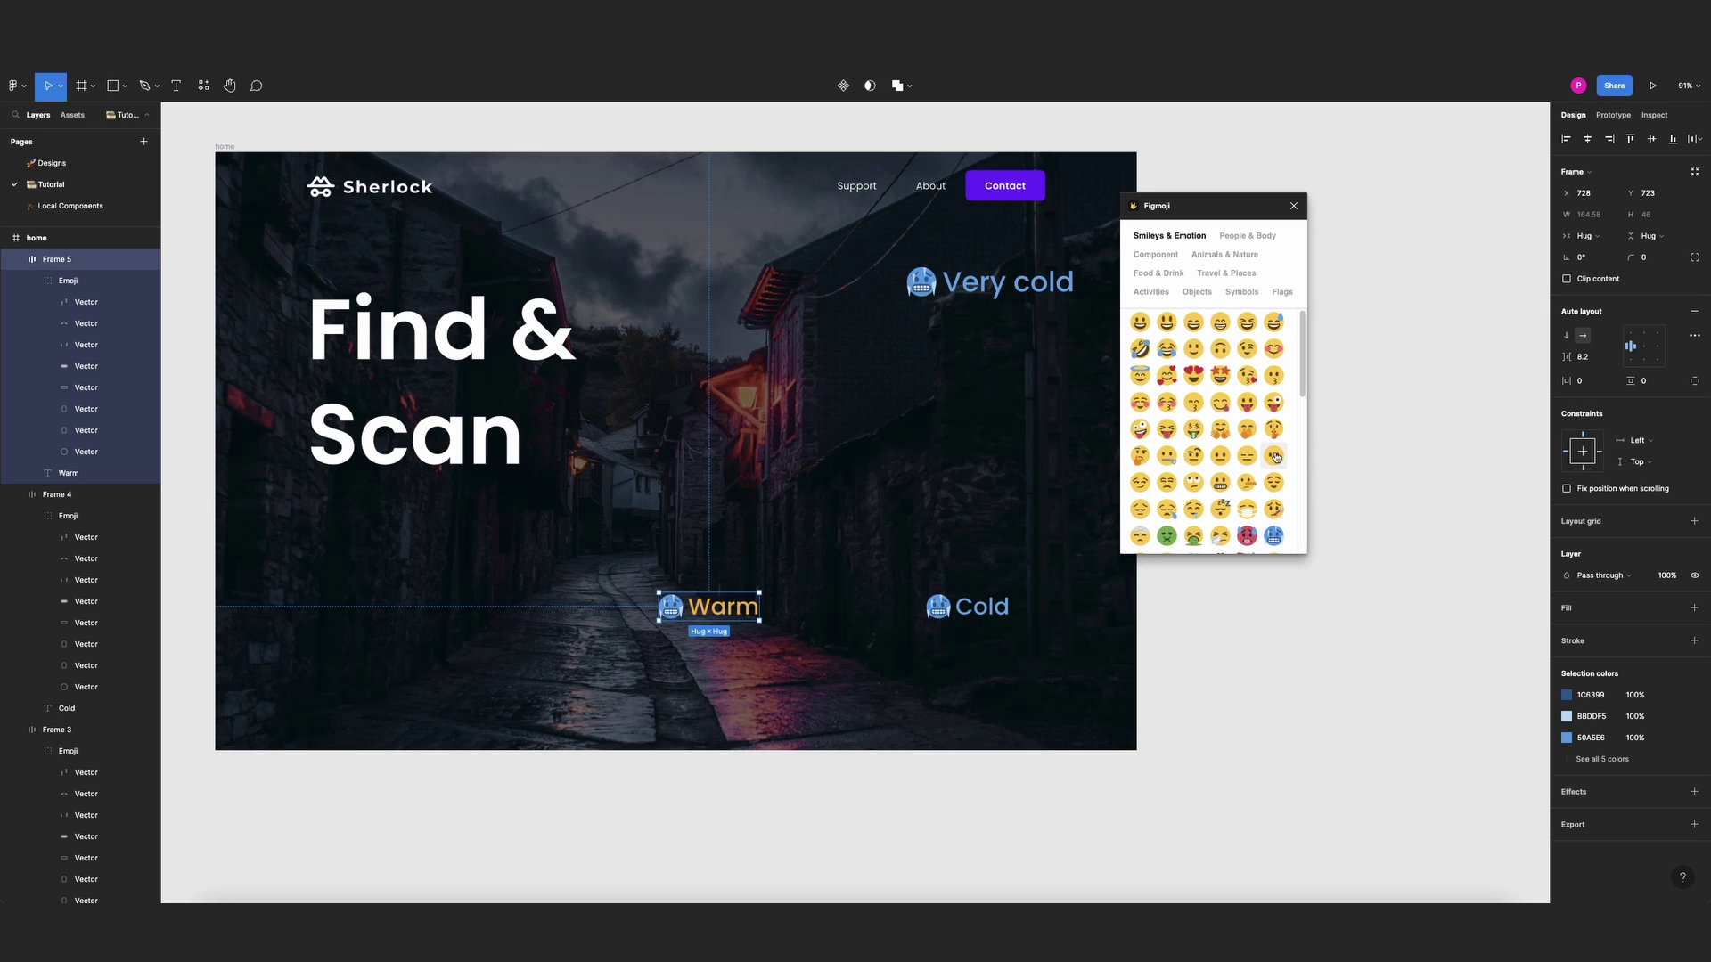
click(1256, 533)
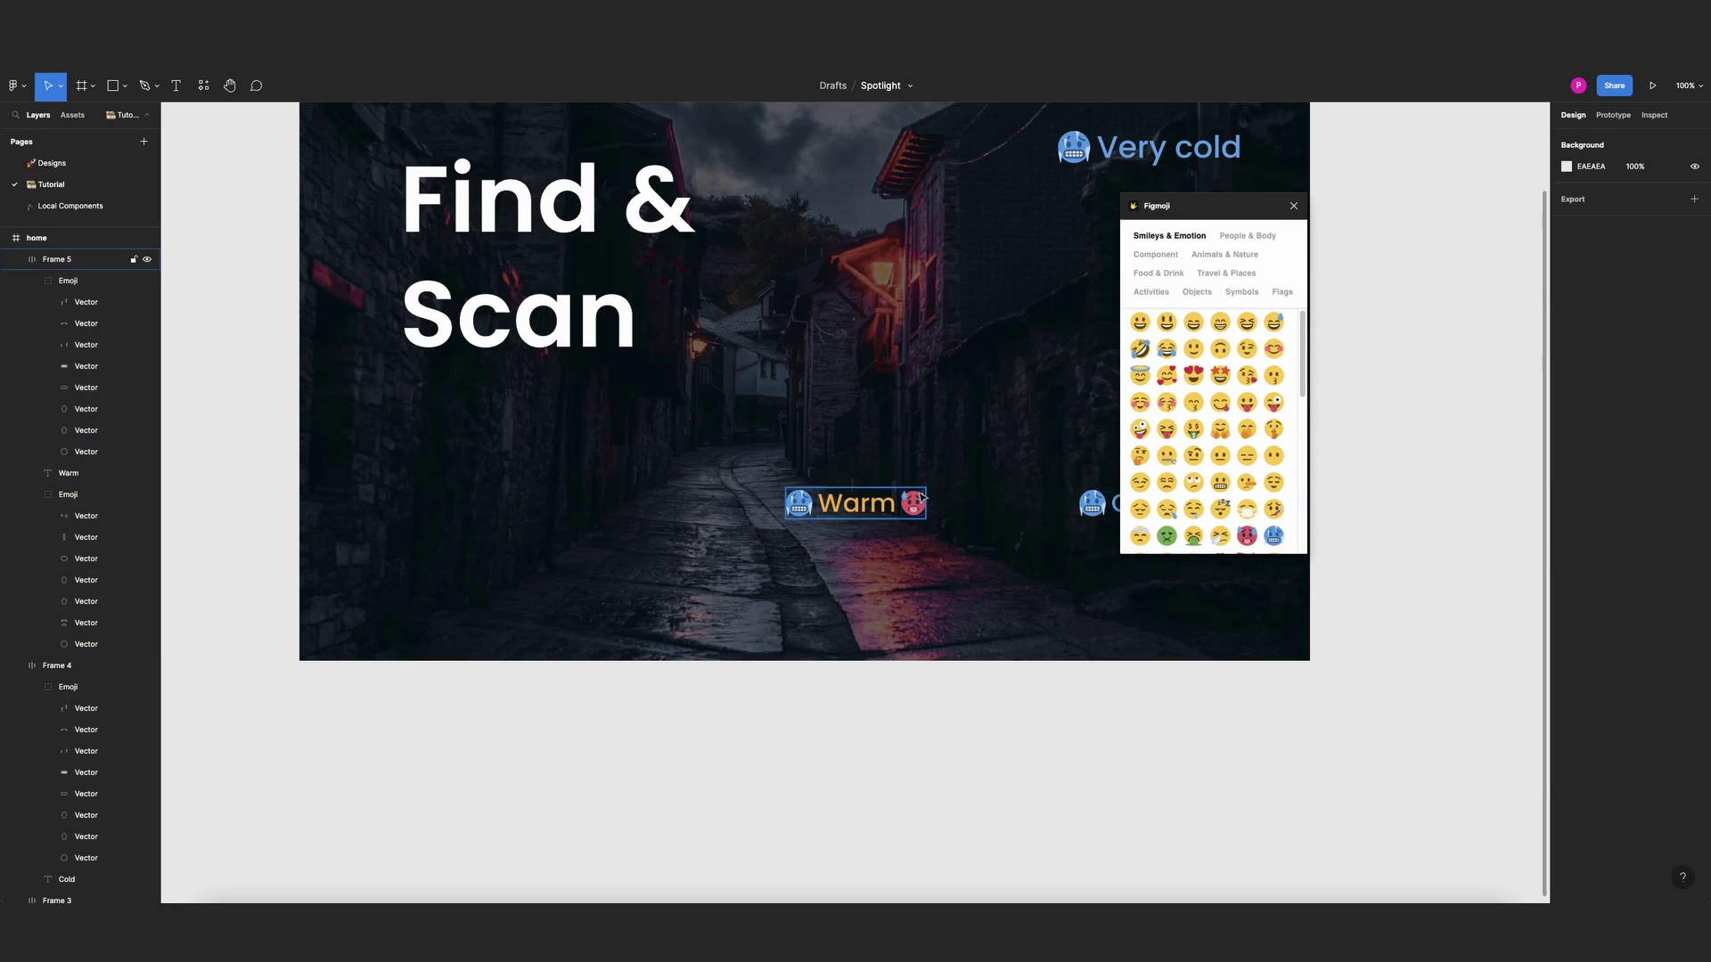
drag(915, 497, 824, 504)
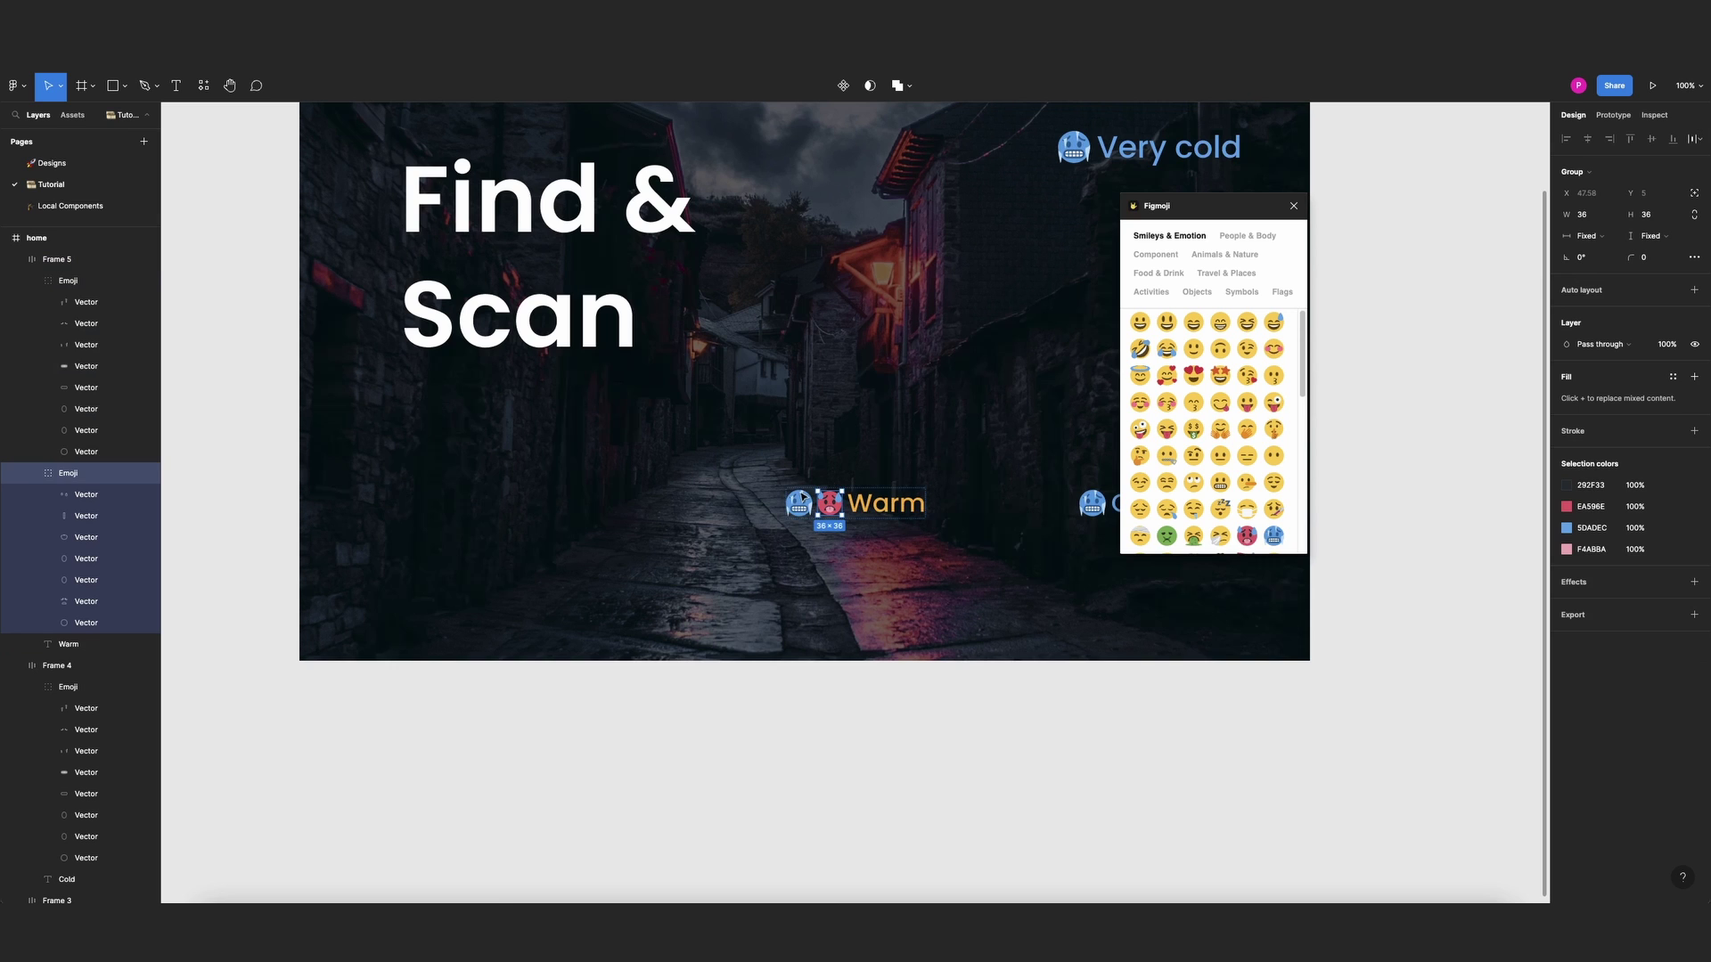
click(797, 504)
key(Delete)
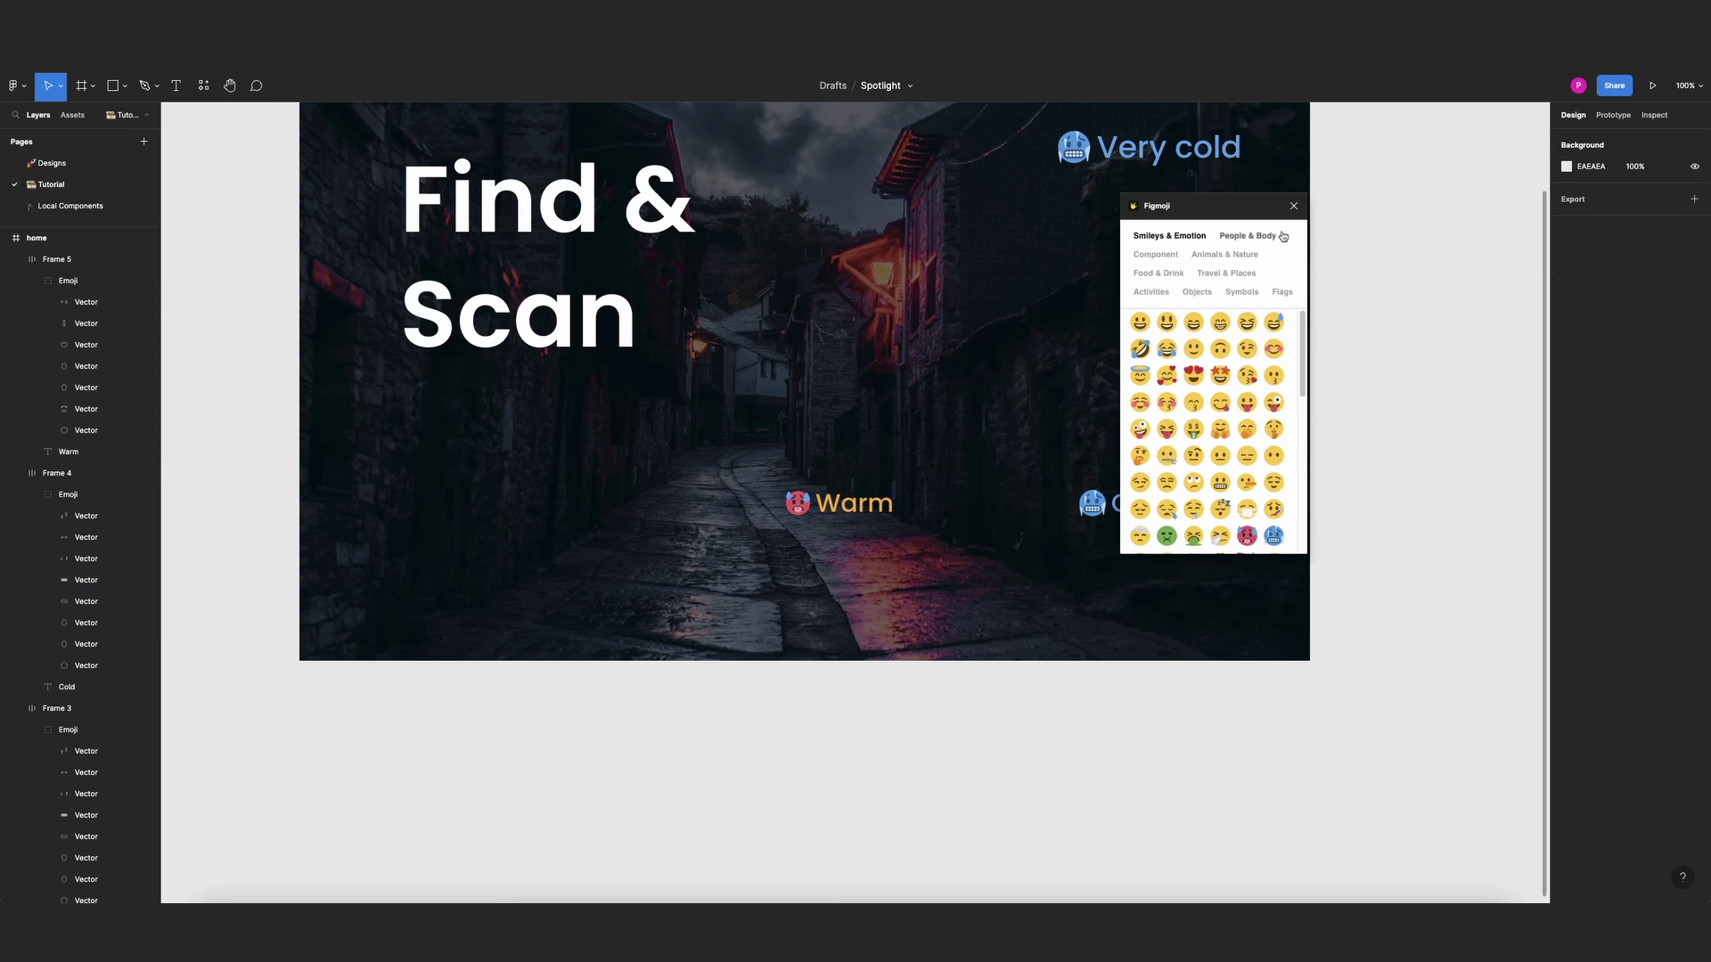
click(1294, 206)
Resize the hot-face emoji to 46×46
scroll(796, 506, up, 2)
click(796, 506)
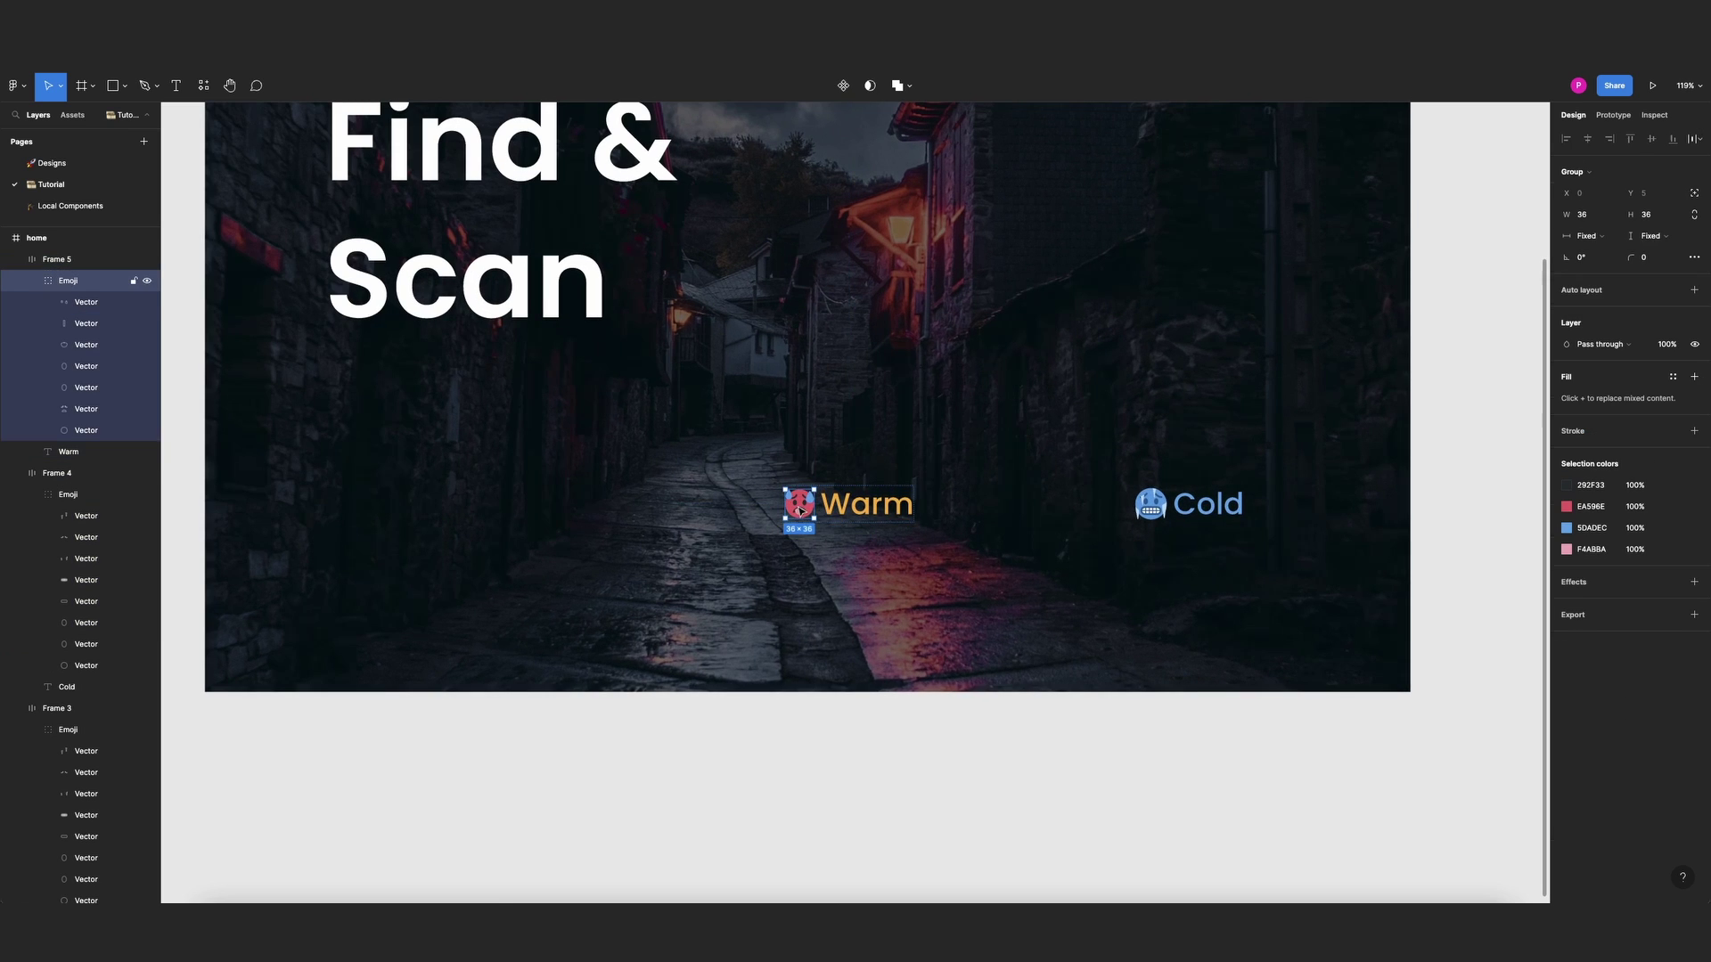
drag(811, 517, 833, 497)
scroll(815, 422, down, 2)
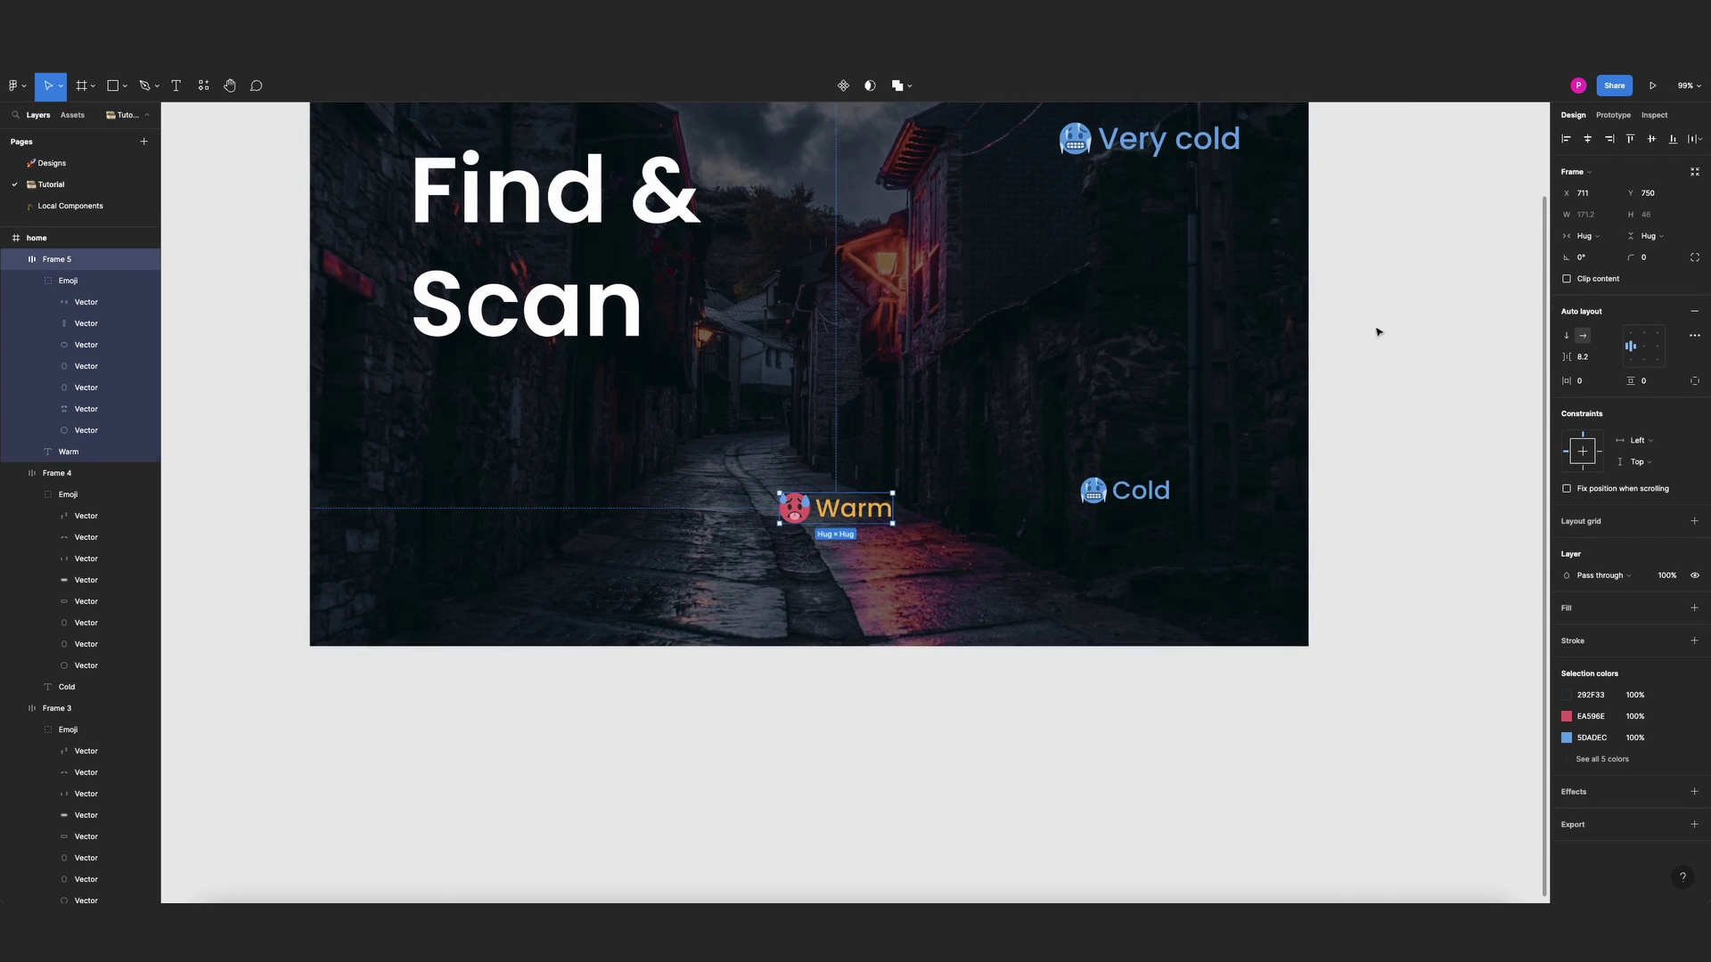
click(1379, 327)
scroll(932, 374, down, 3)
scroll(924, 341, up, 3)
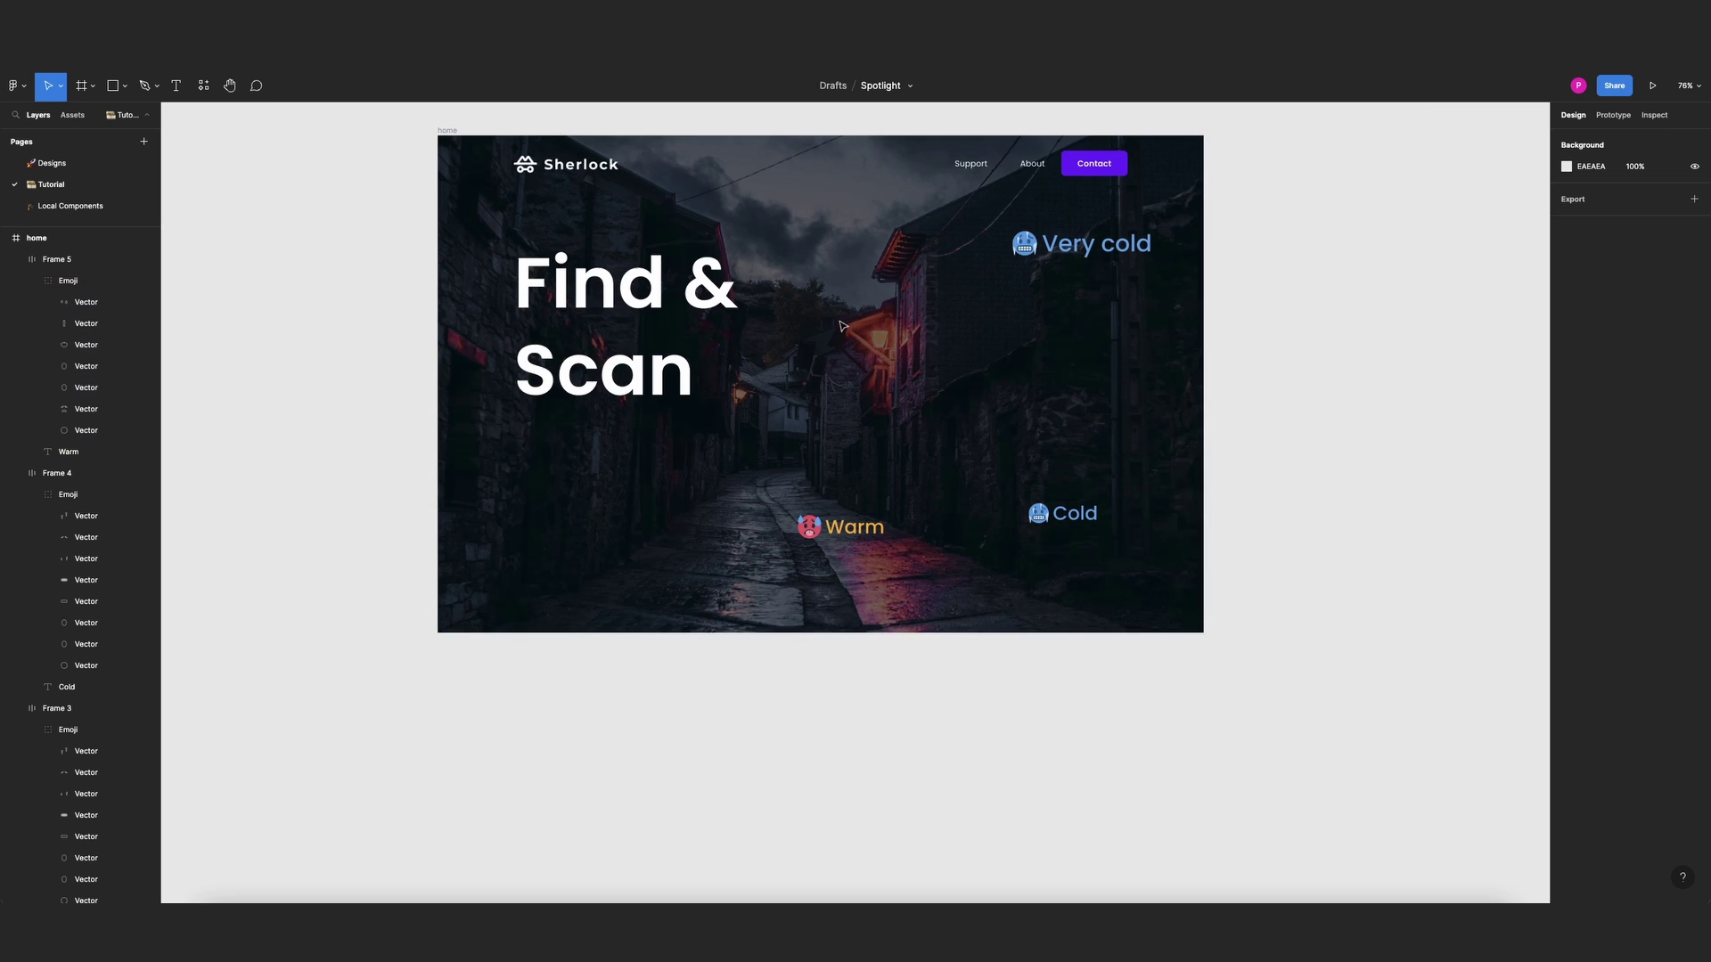
Insert the QR code component from Resources and place it below the Find & Scan heading
scroll(843, 327, up, 1)
scroll(858, 334, up, 2)
key(shift+i)
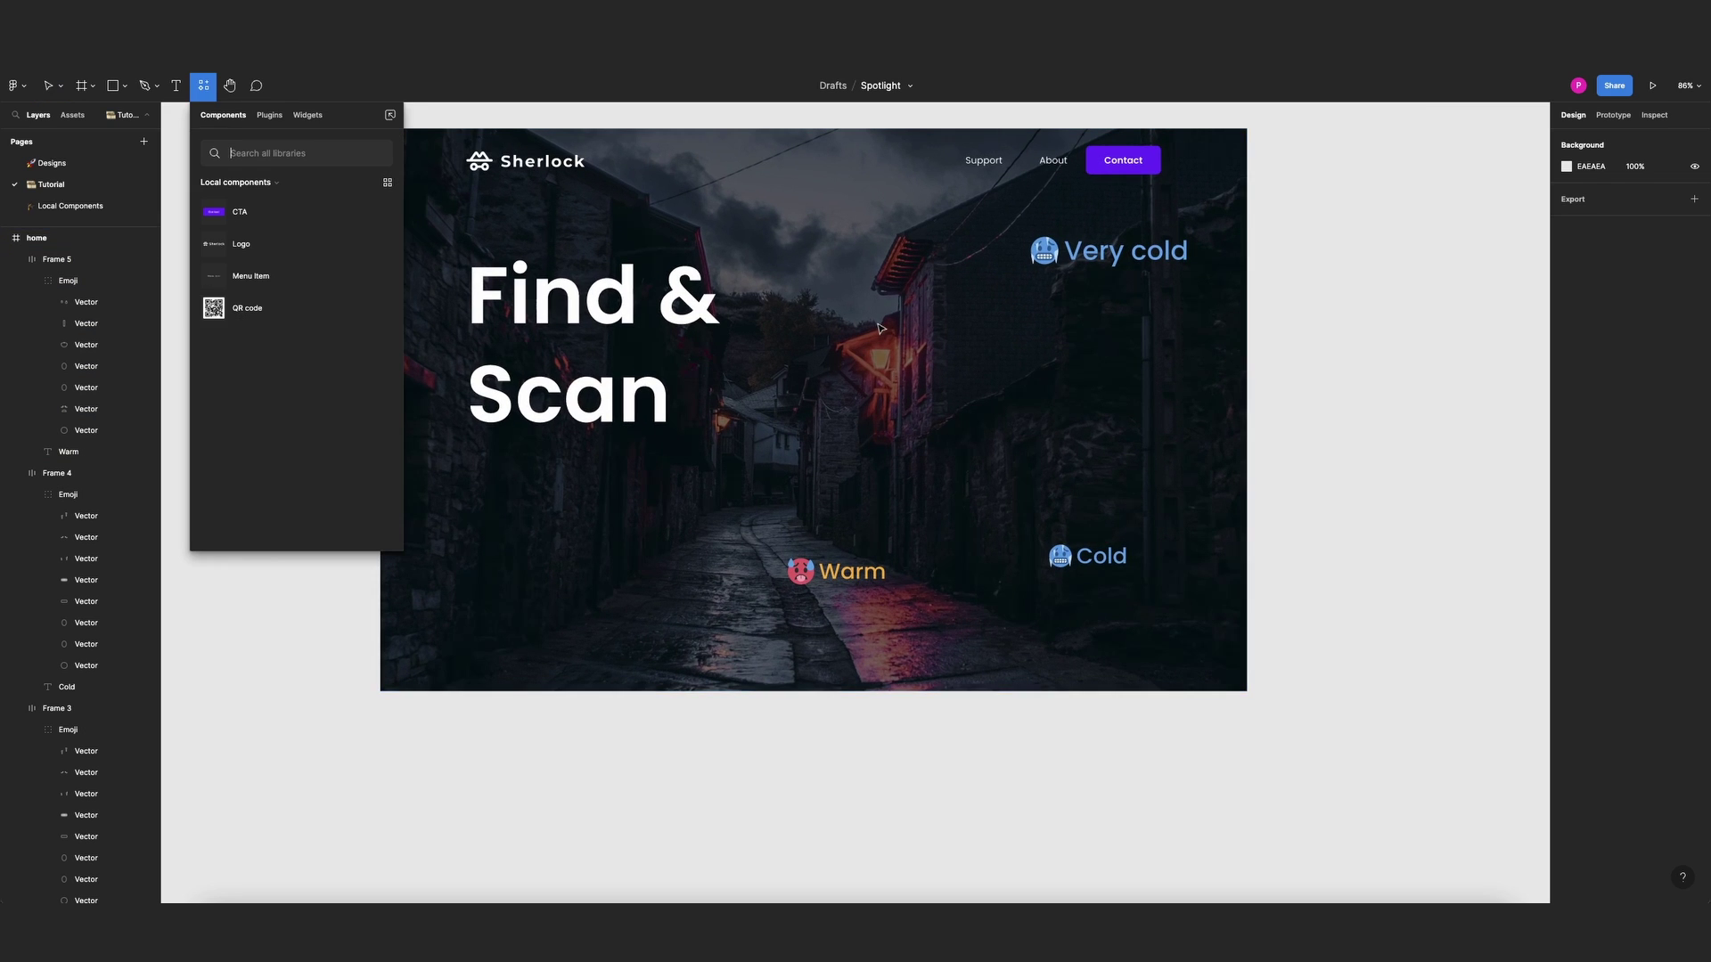
click(320, 313)
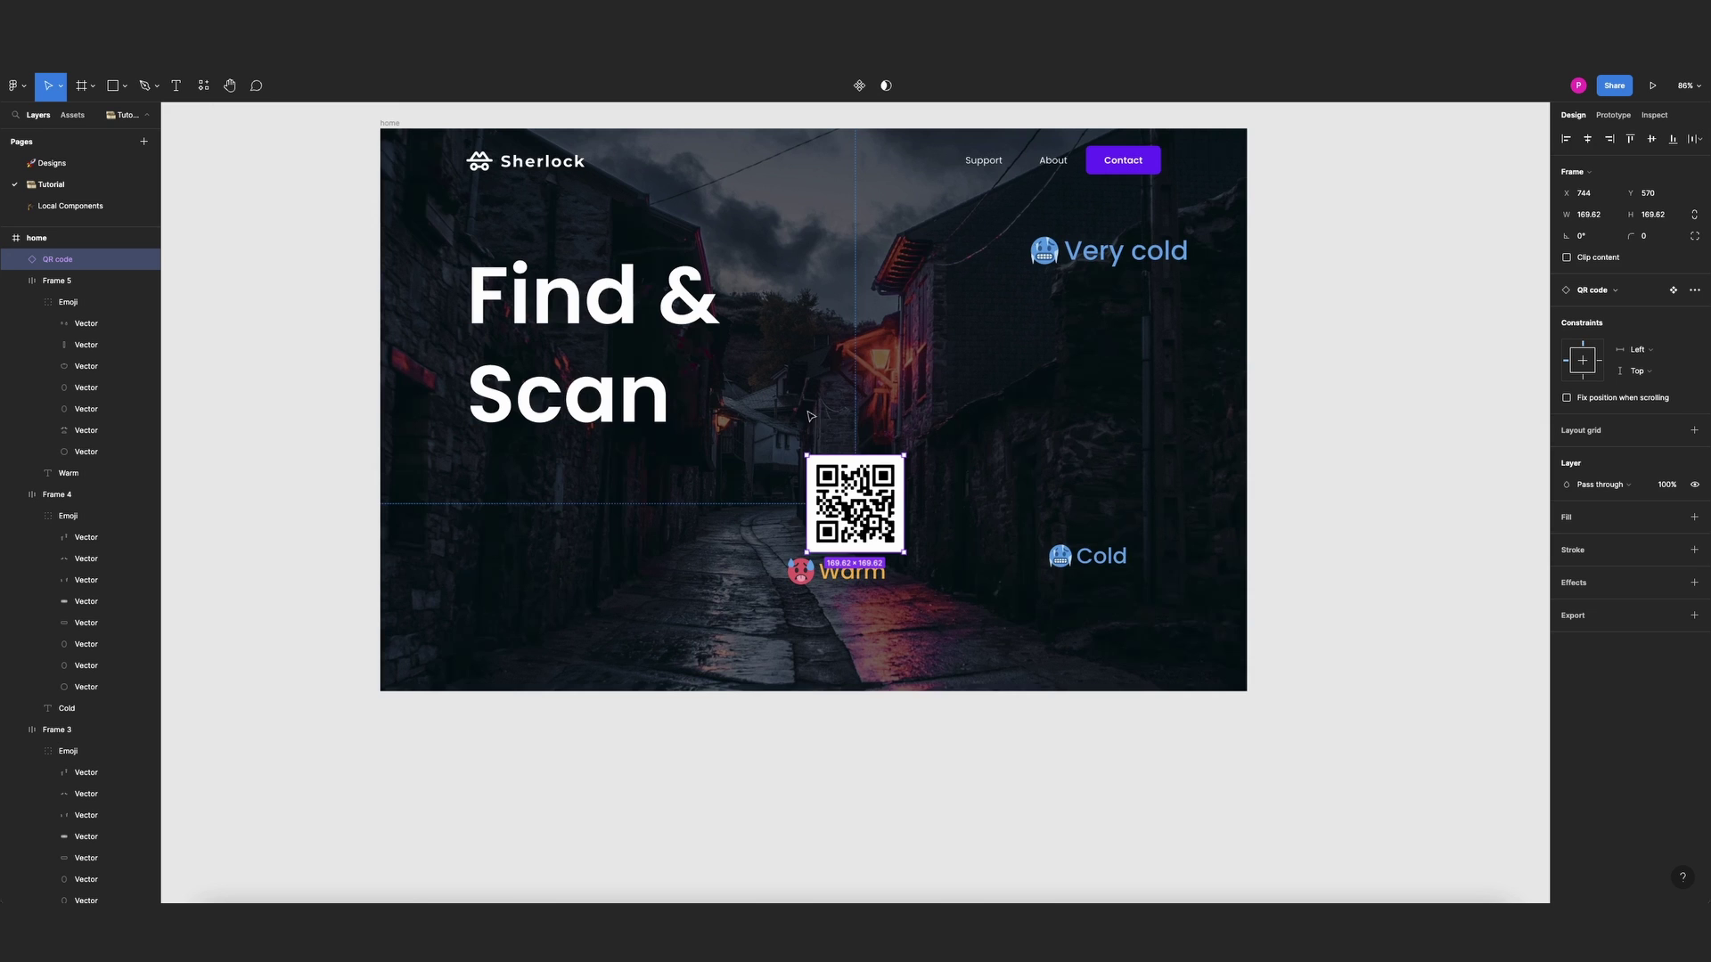
drag(877, 504, 537, 510)
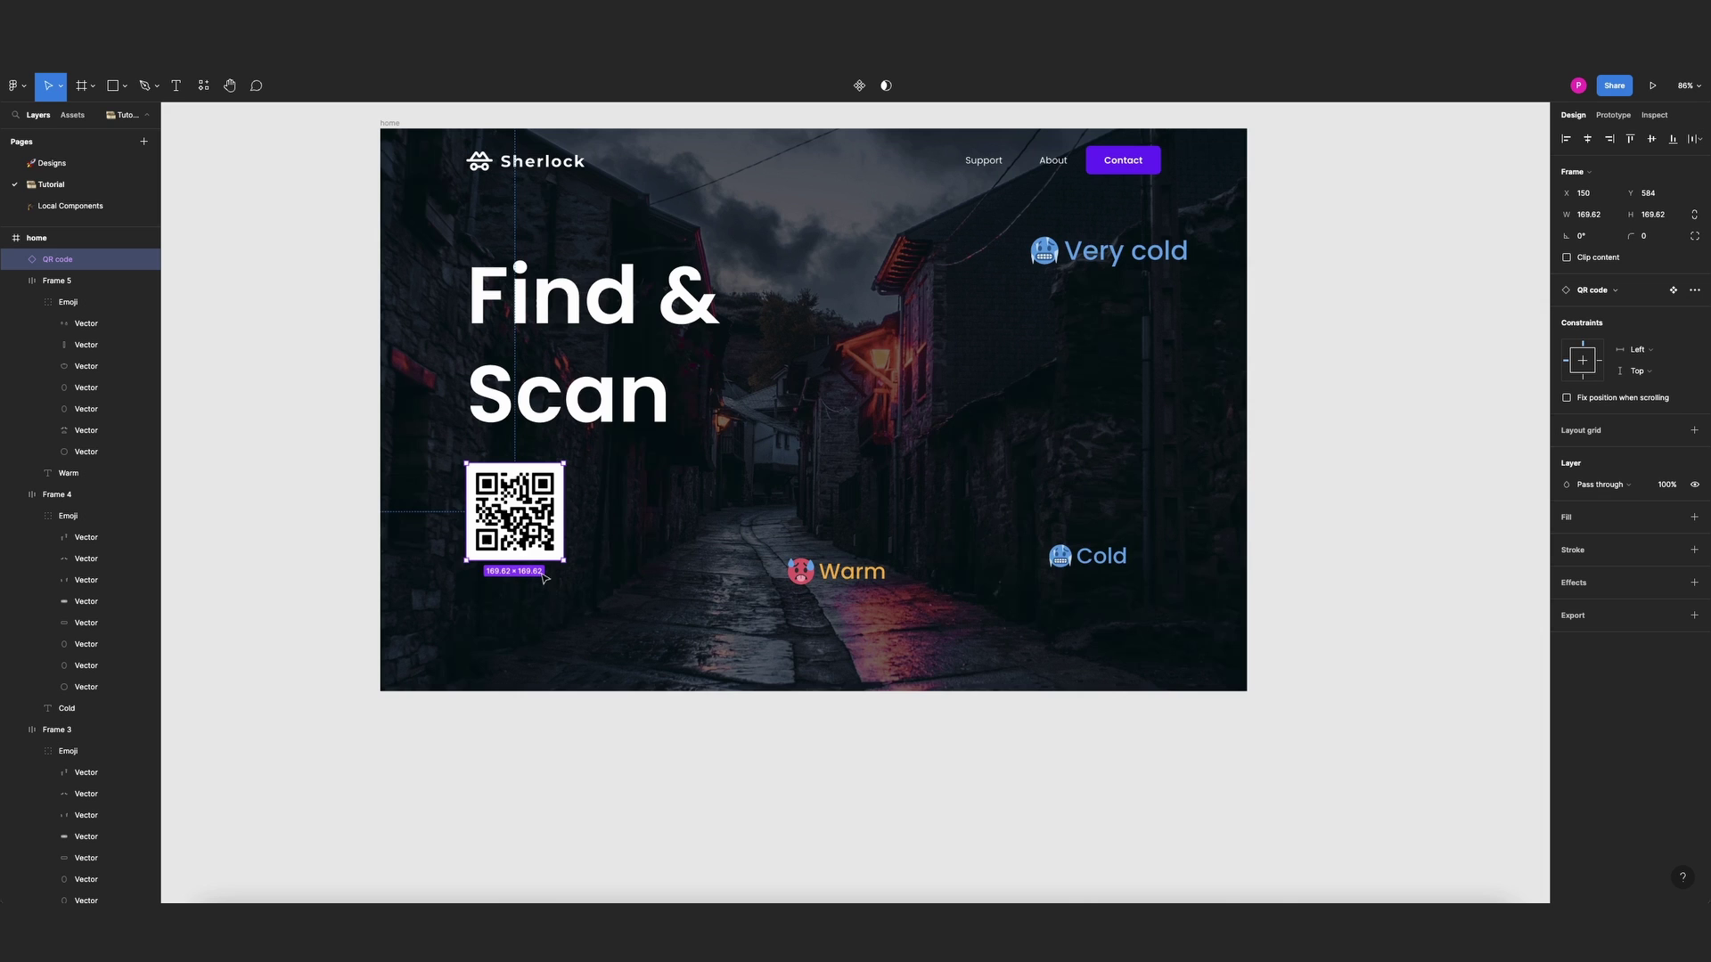
key(Escape)
scroll(499, 586, up, 5)
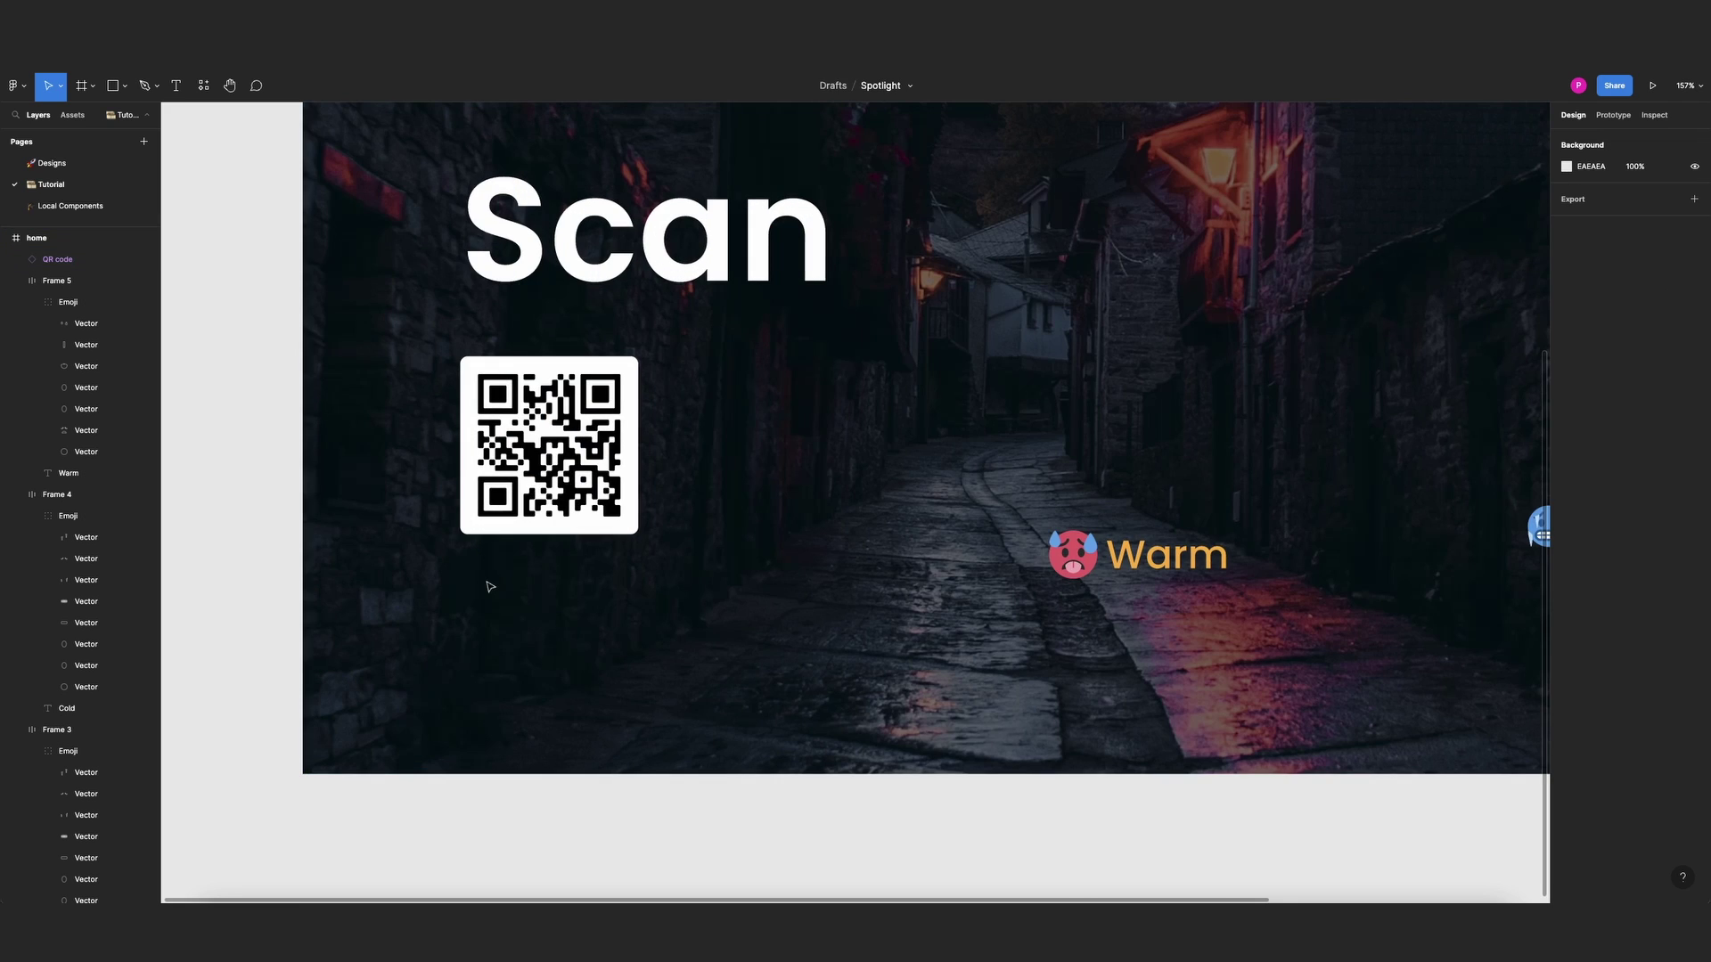
key(shift+i)
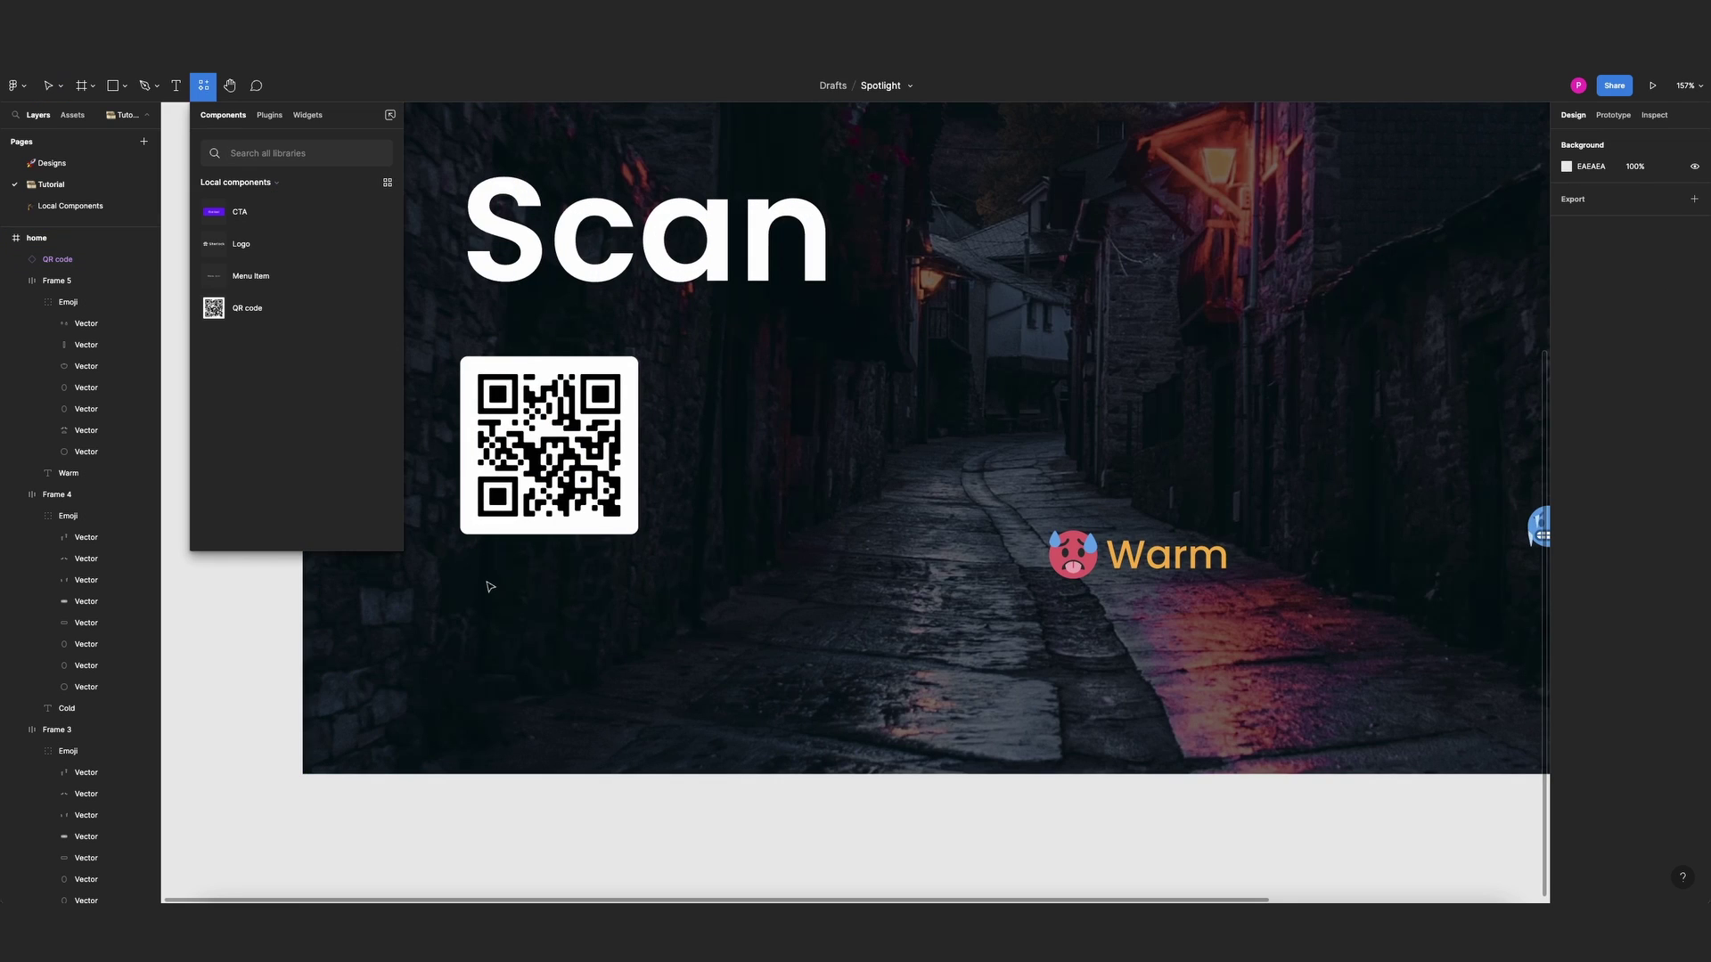
Place the CTA button component under the QR code and relabel it 'Scan me!'
click(289, 217)
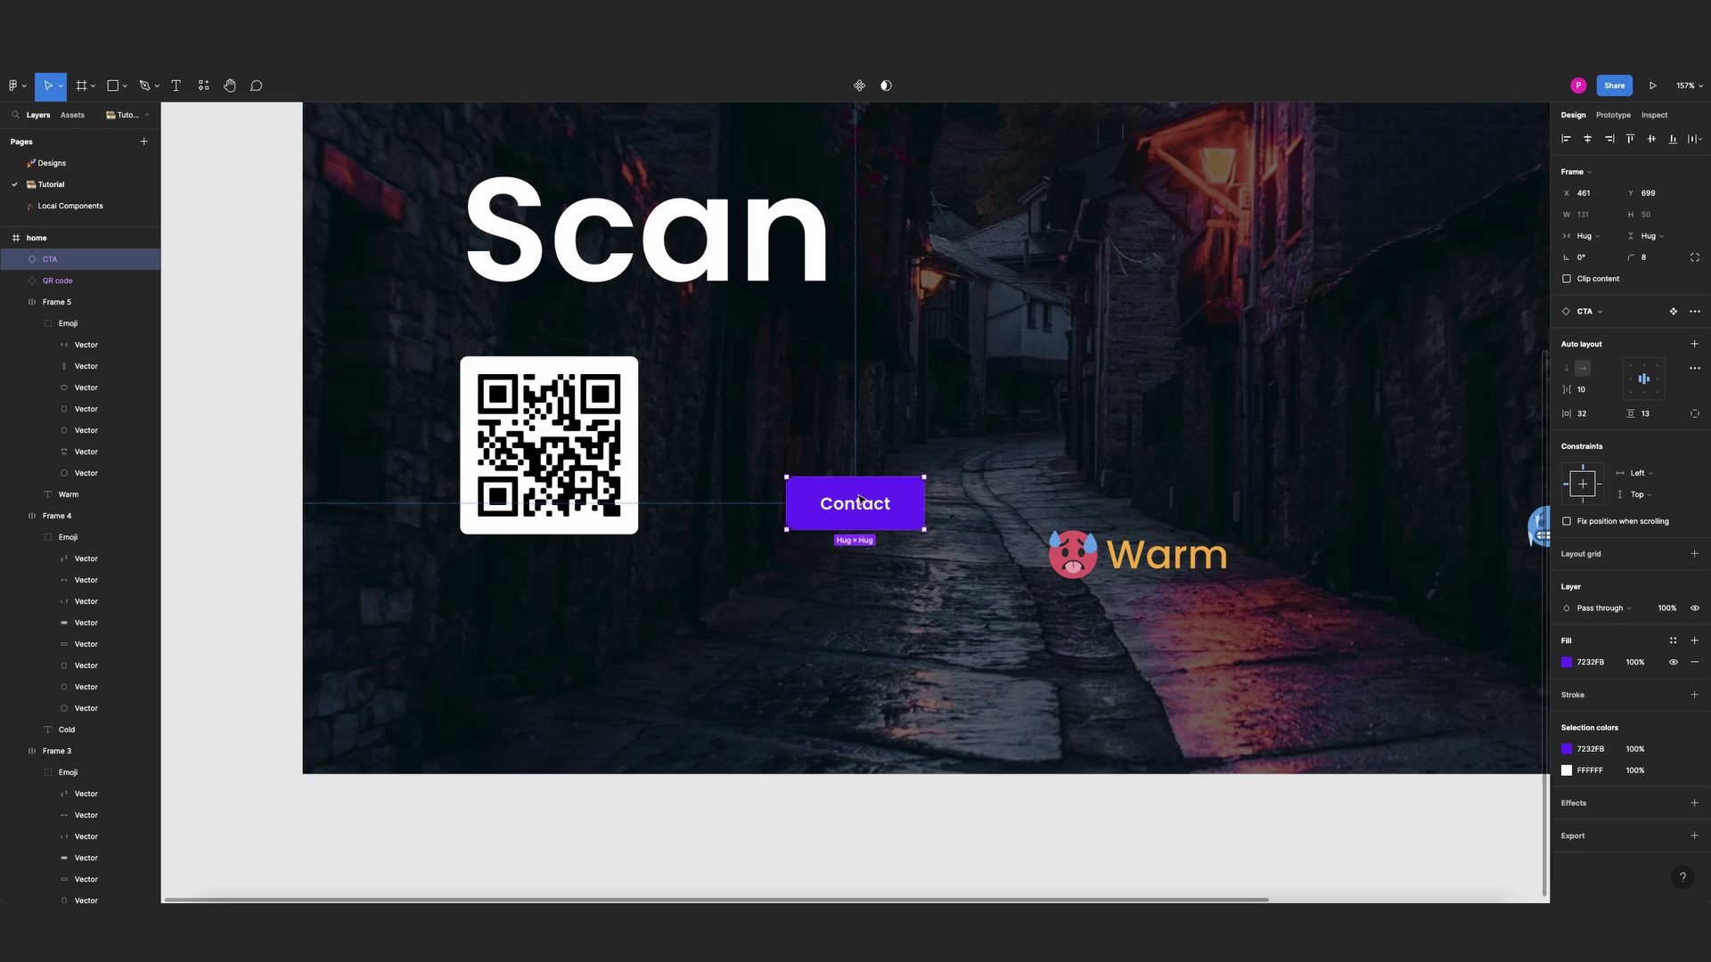
drag(860, 499, 543, 571)
double_click(541, 580)
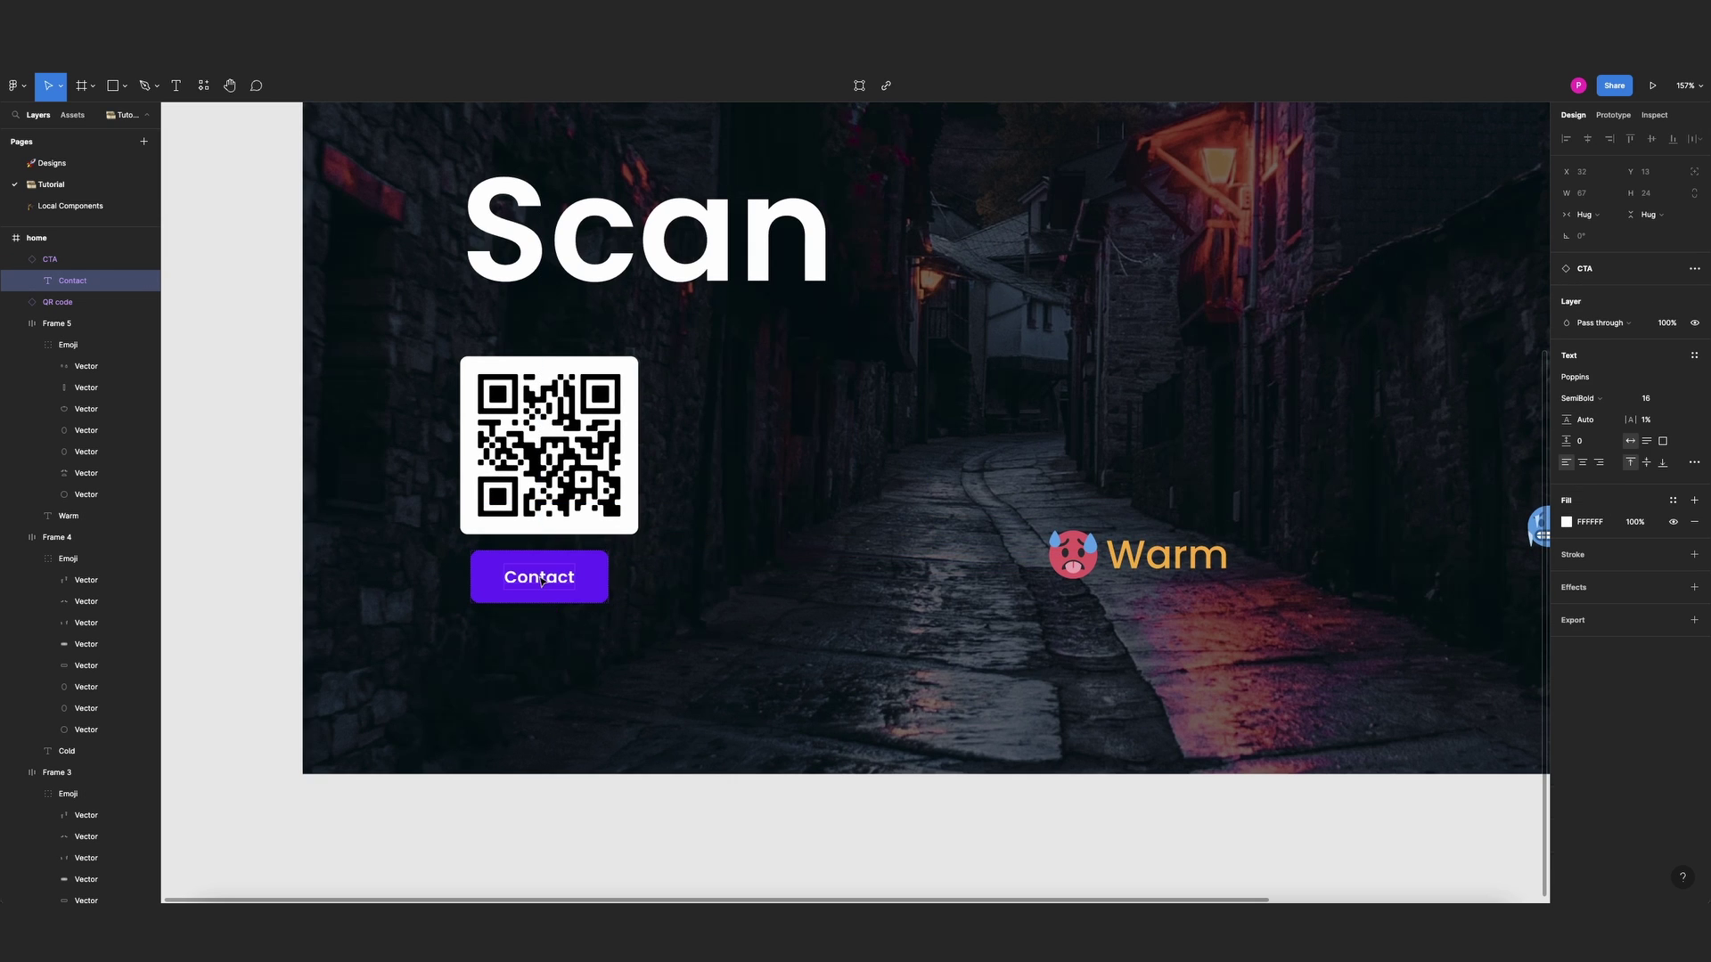
double_click(541, 580)
text(Scan me!)
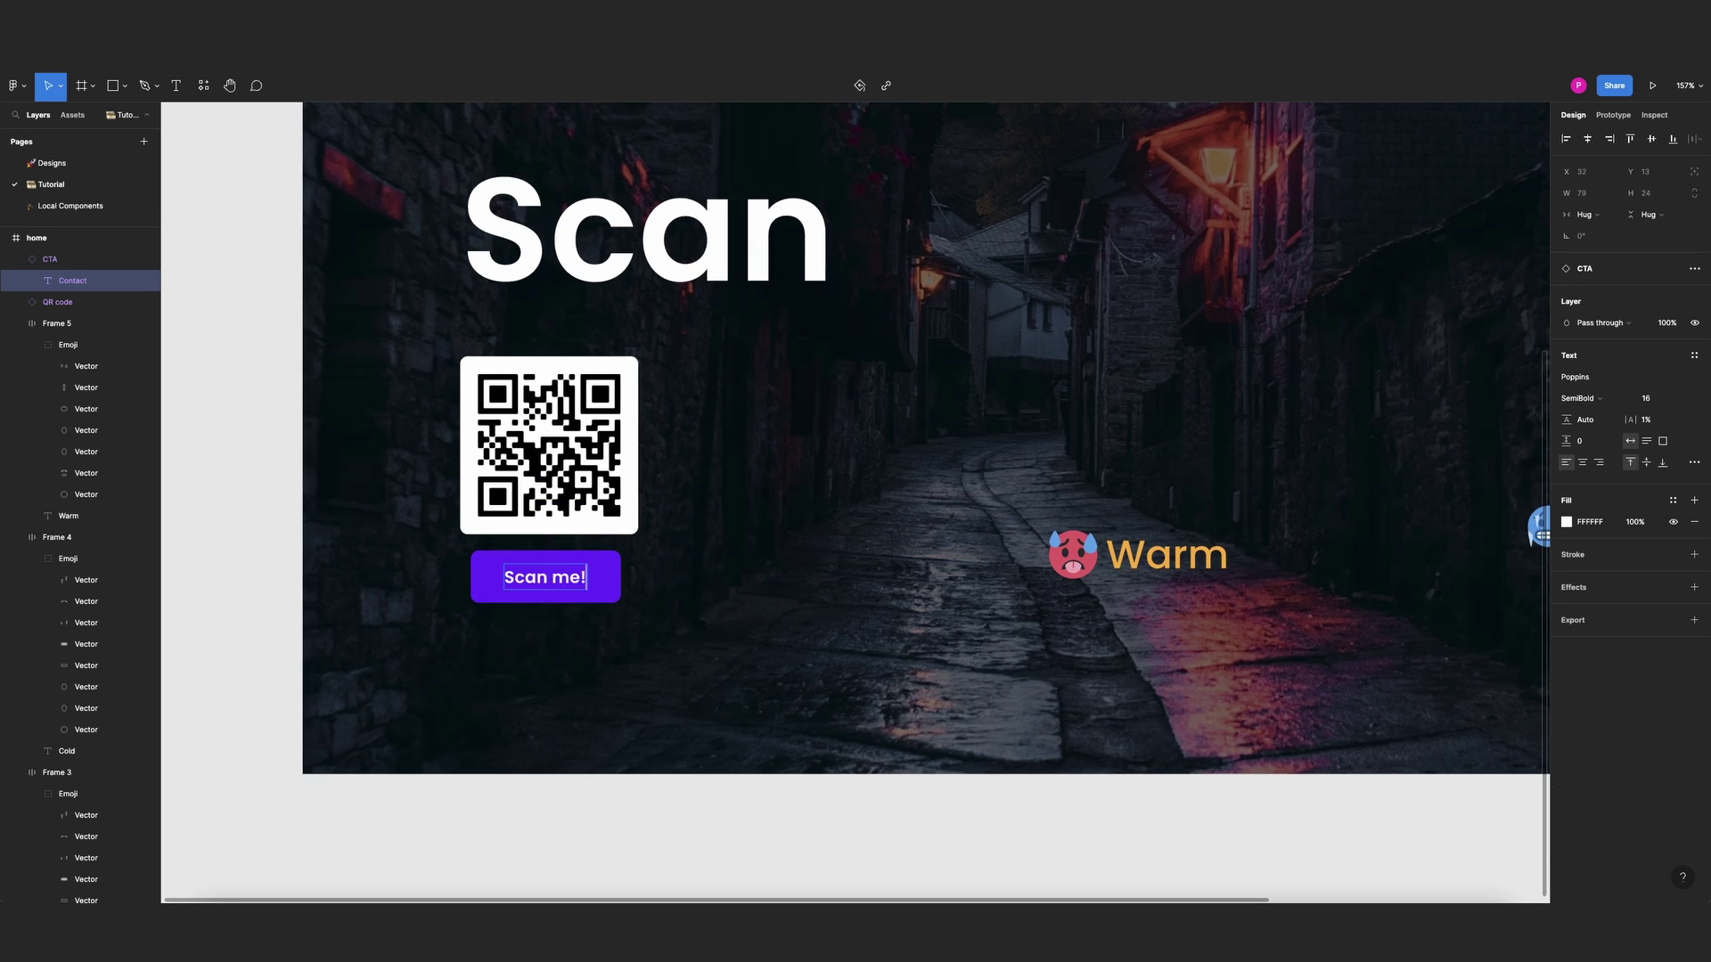
key(Escape)
shift+click(608, 510)
Wrap the QR code and CTA button in an auto-layout frame, setting the button width to Fill container
click(809, 493)
click(544, 578)
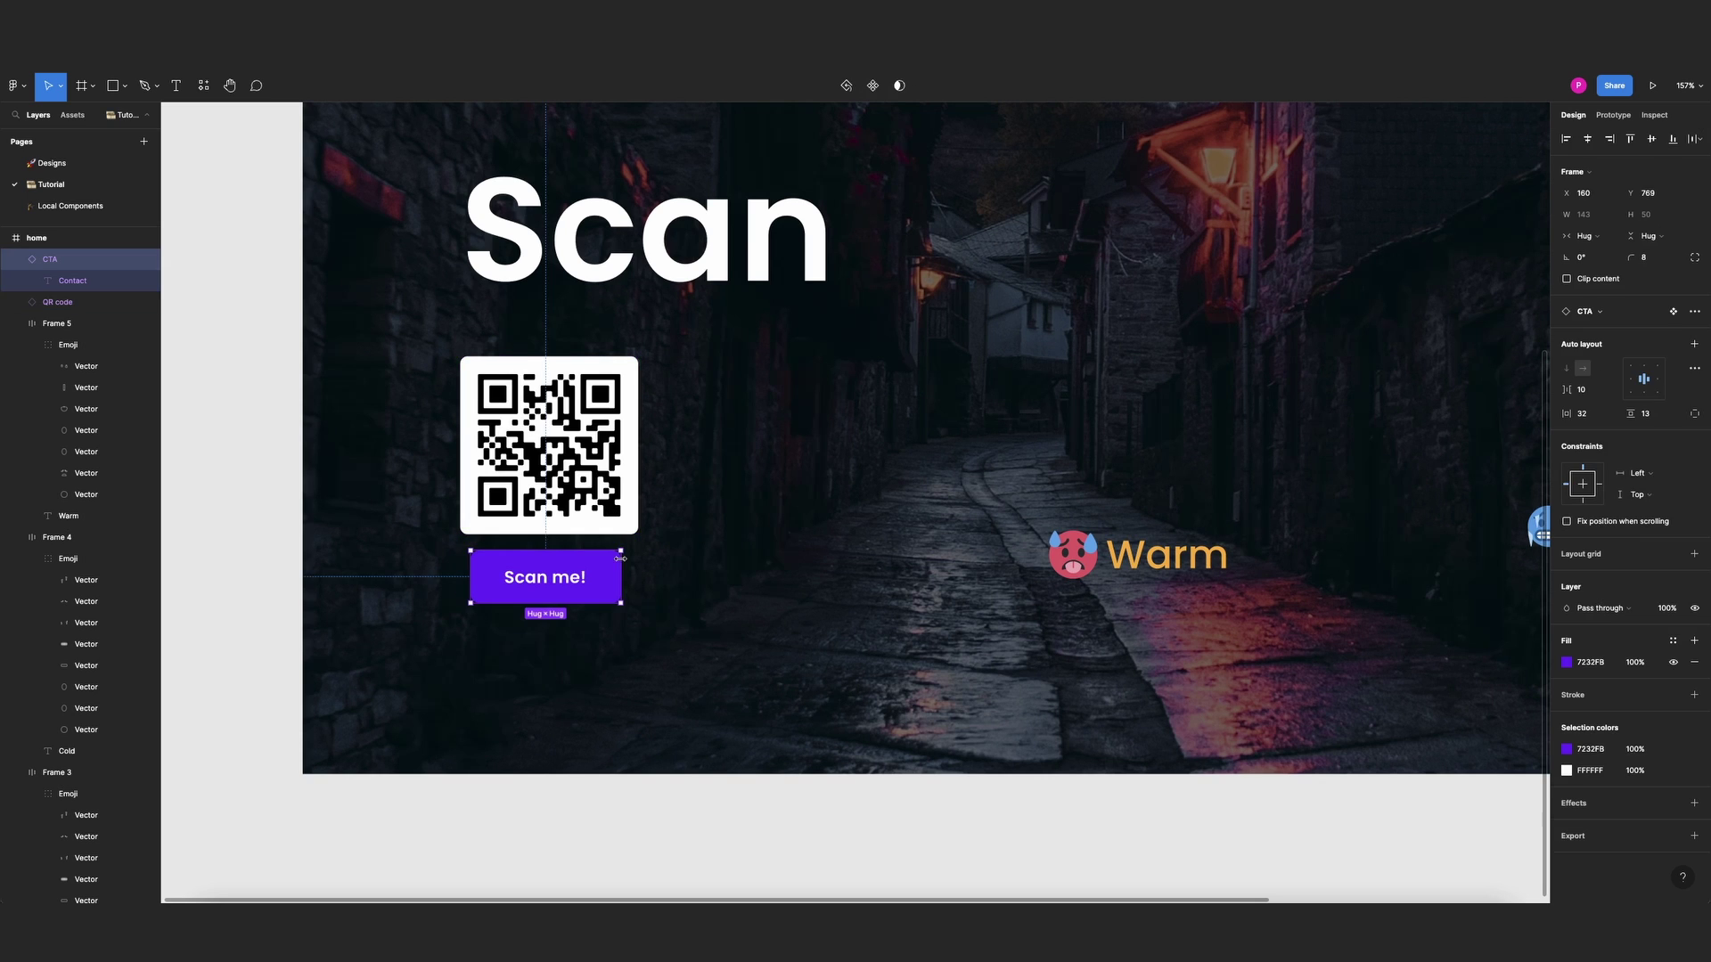
shift+click(616, 495)
key(shift+a)
click(613, 581)
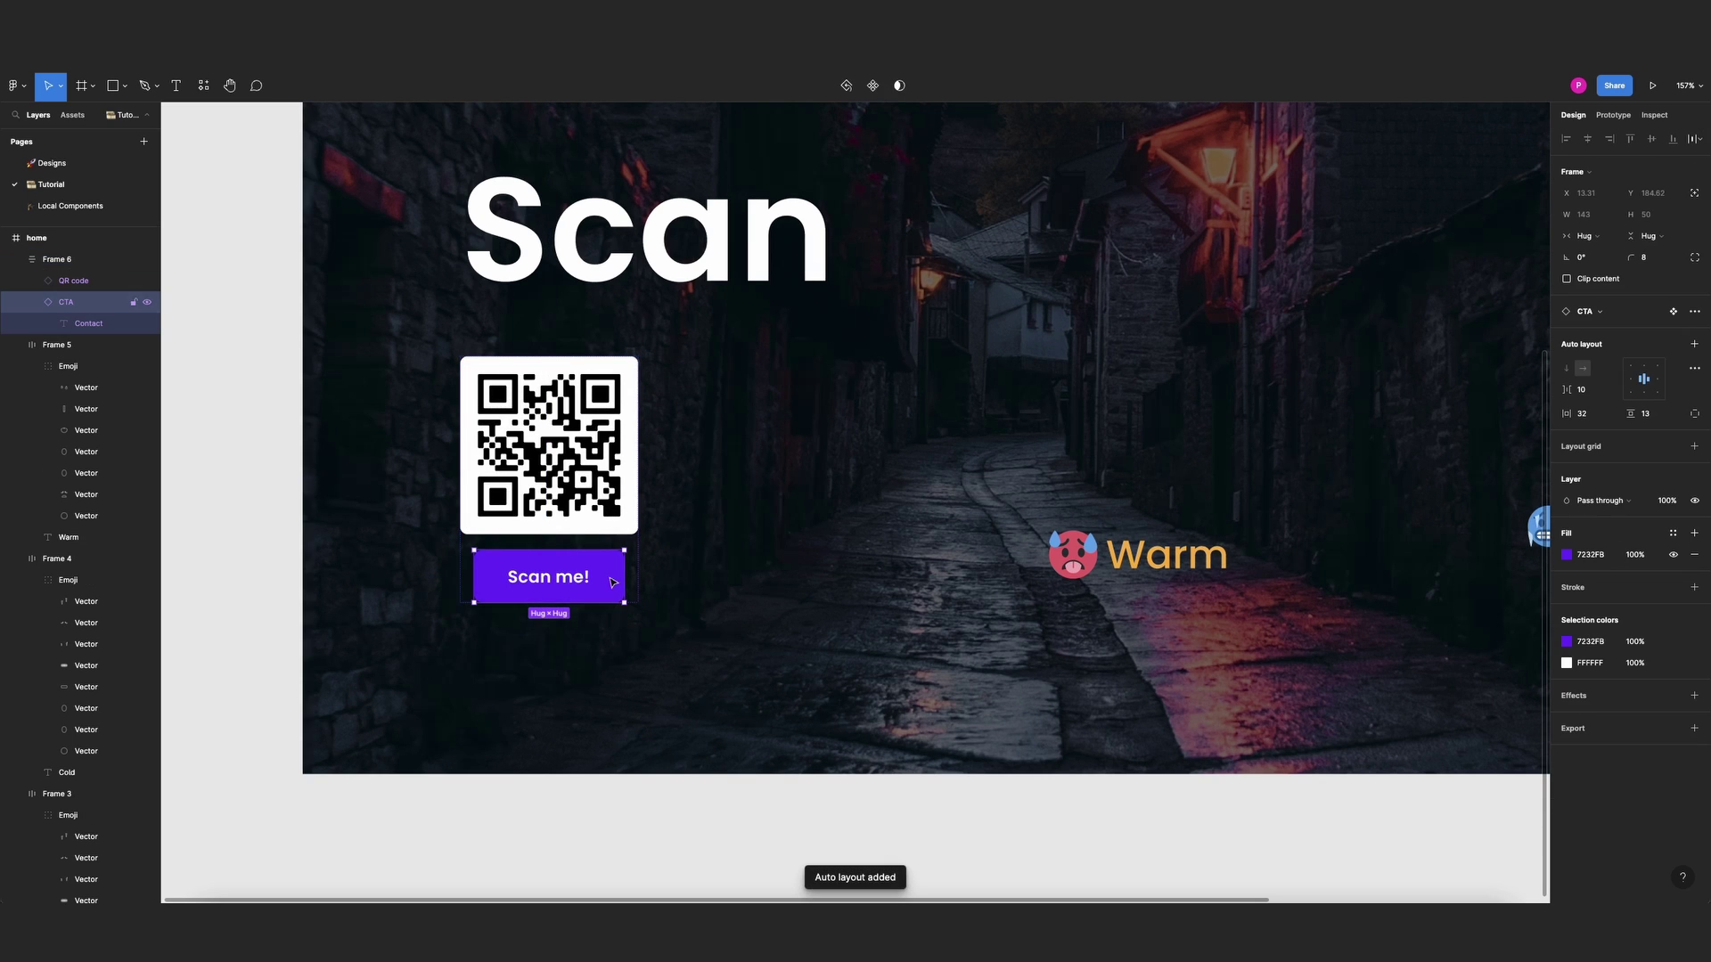
click(1584, 236)
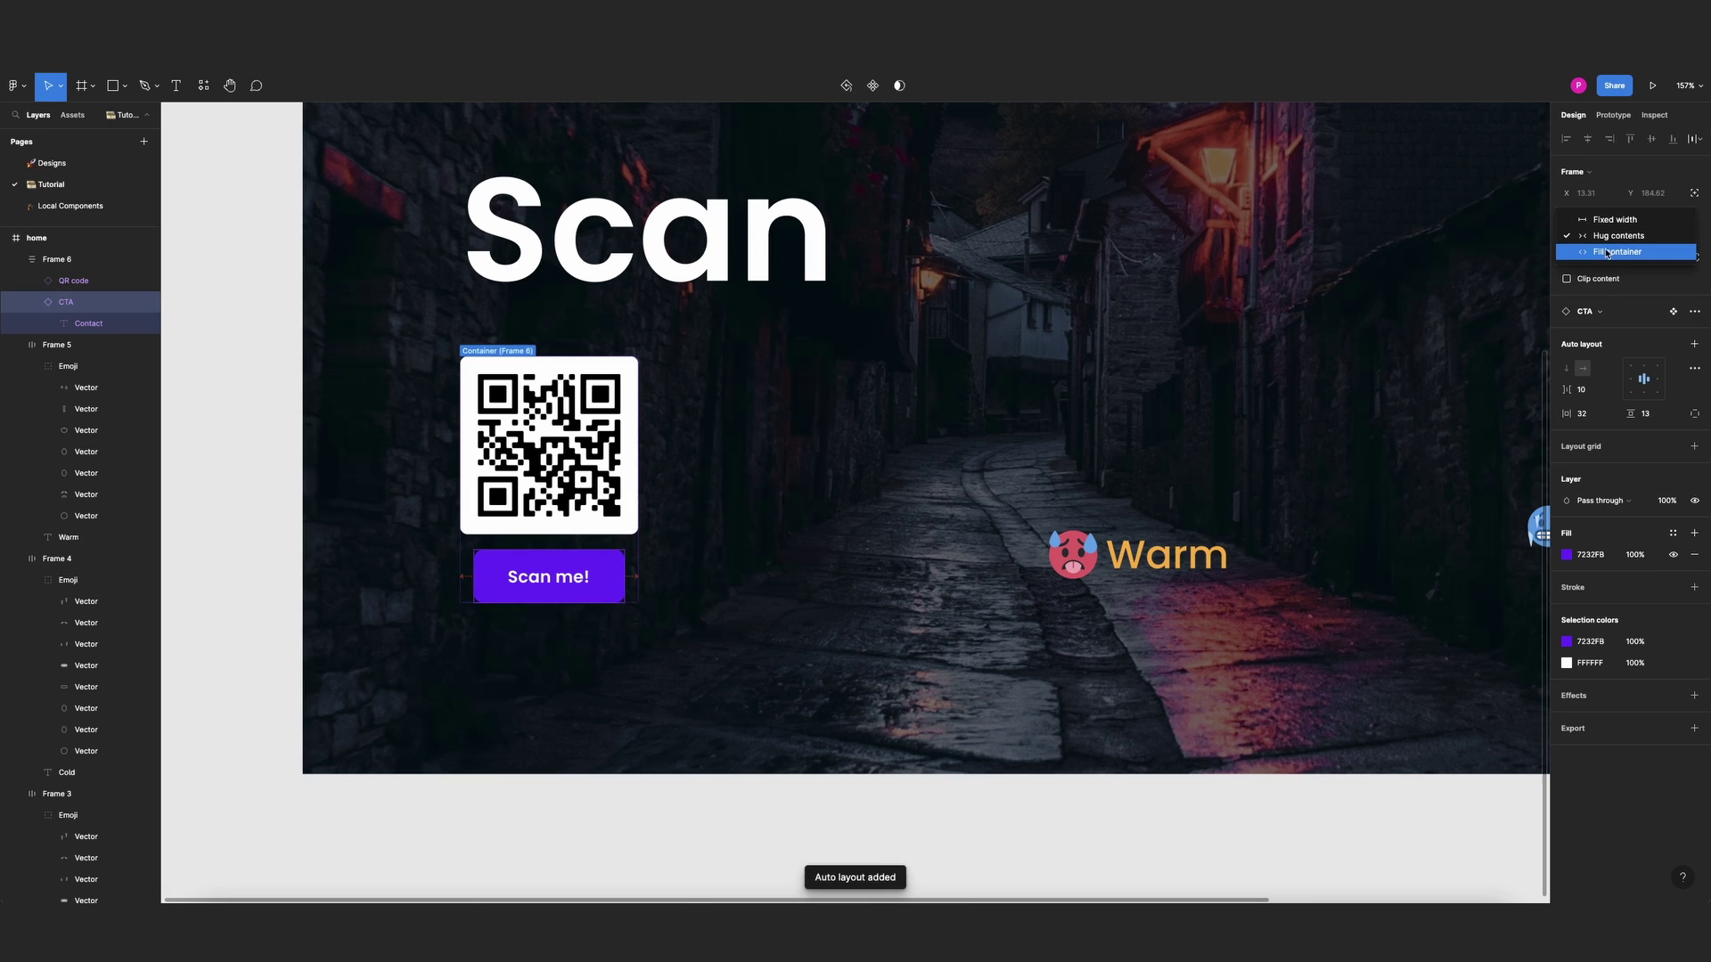
click(1607, 253)
key(Escape)
click(590, 491)
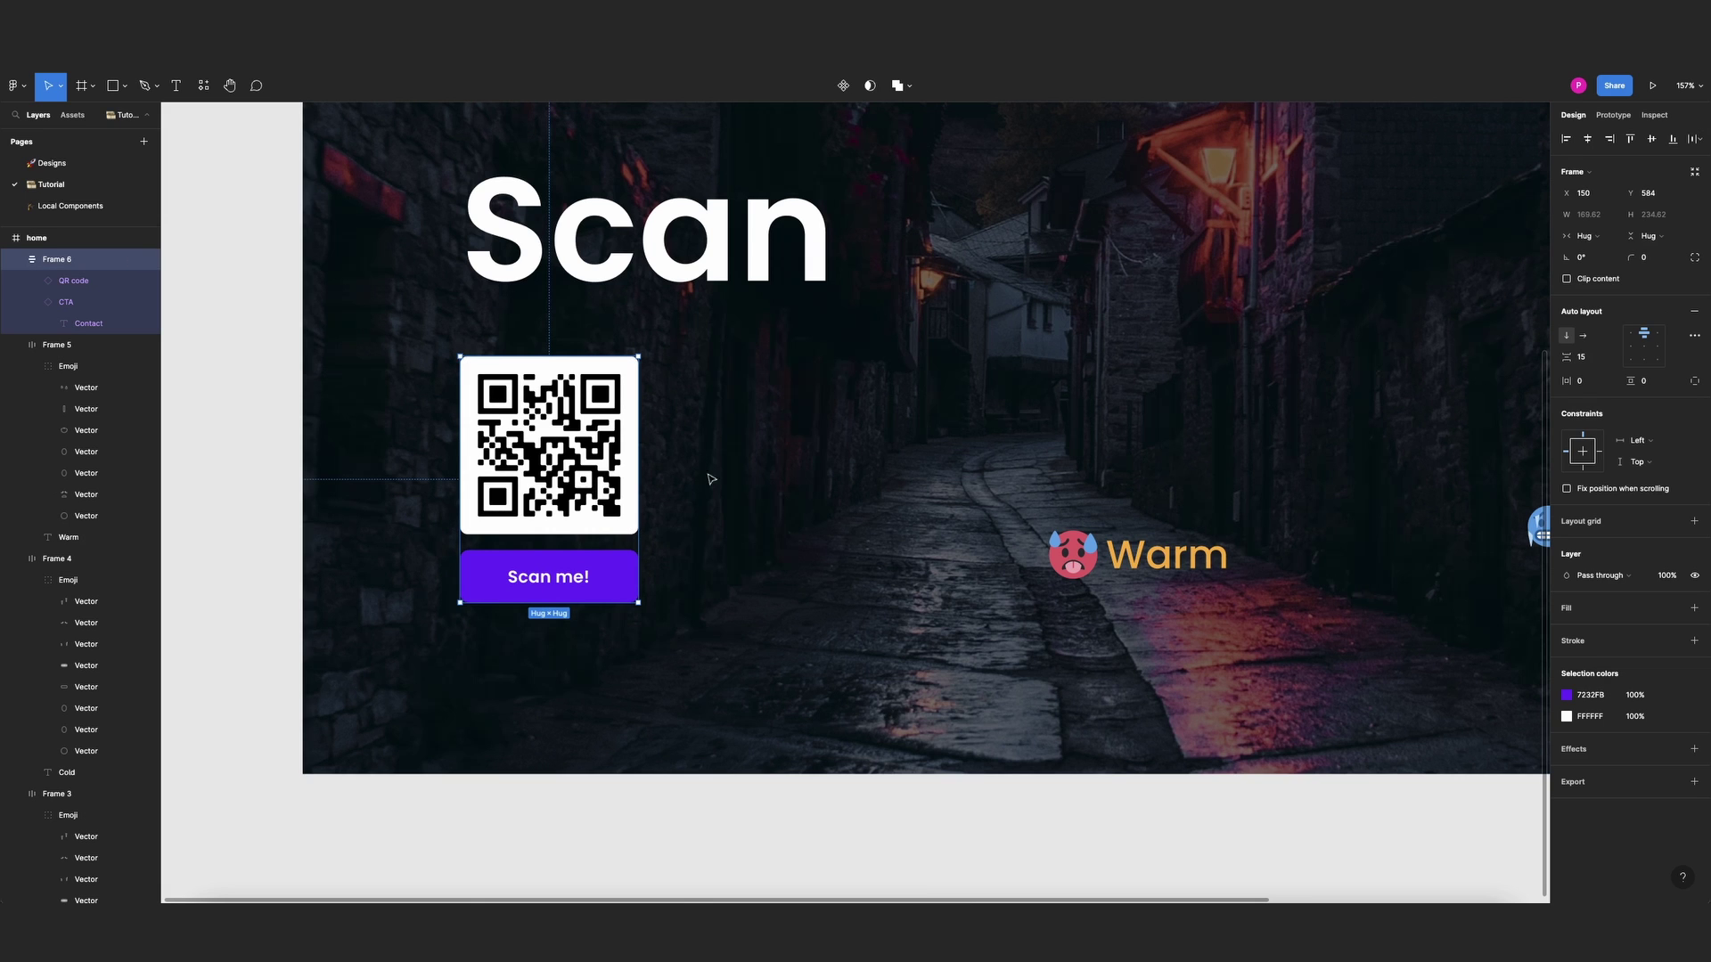
scroll(621, 543, down, 6)
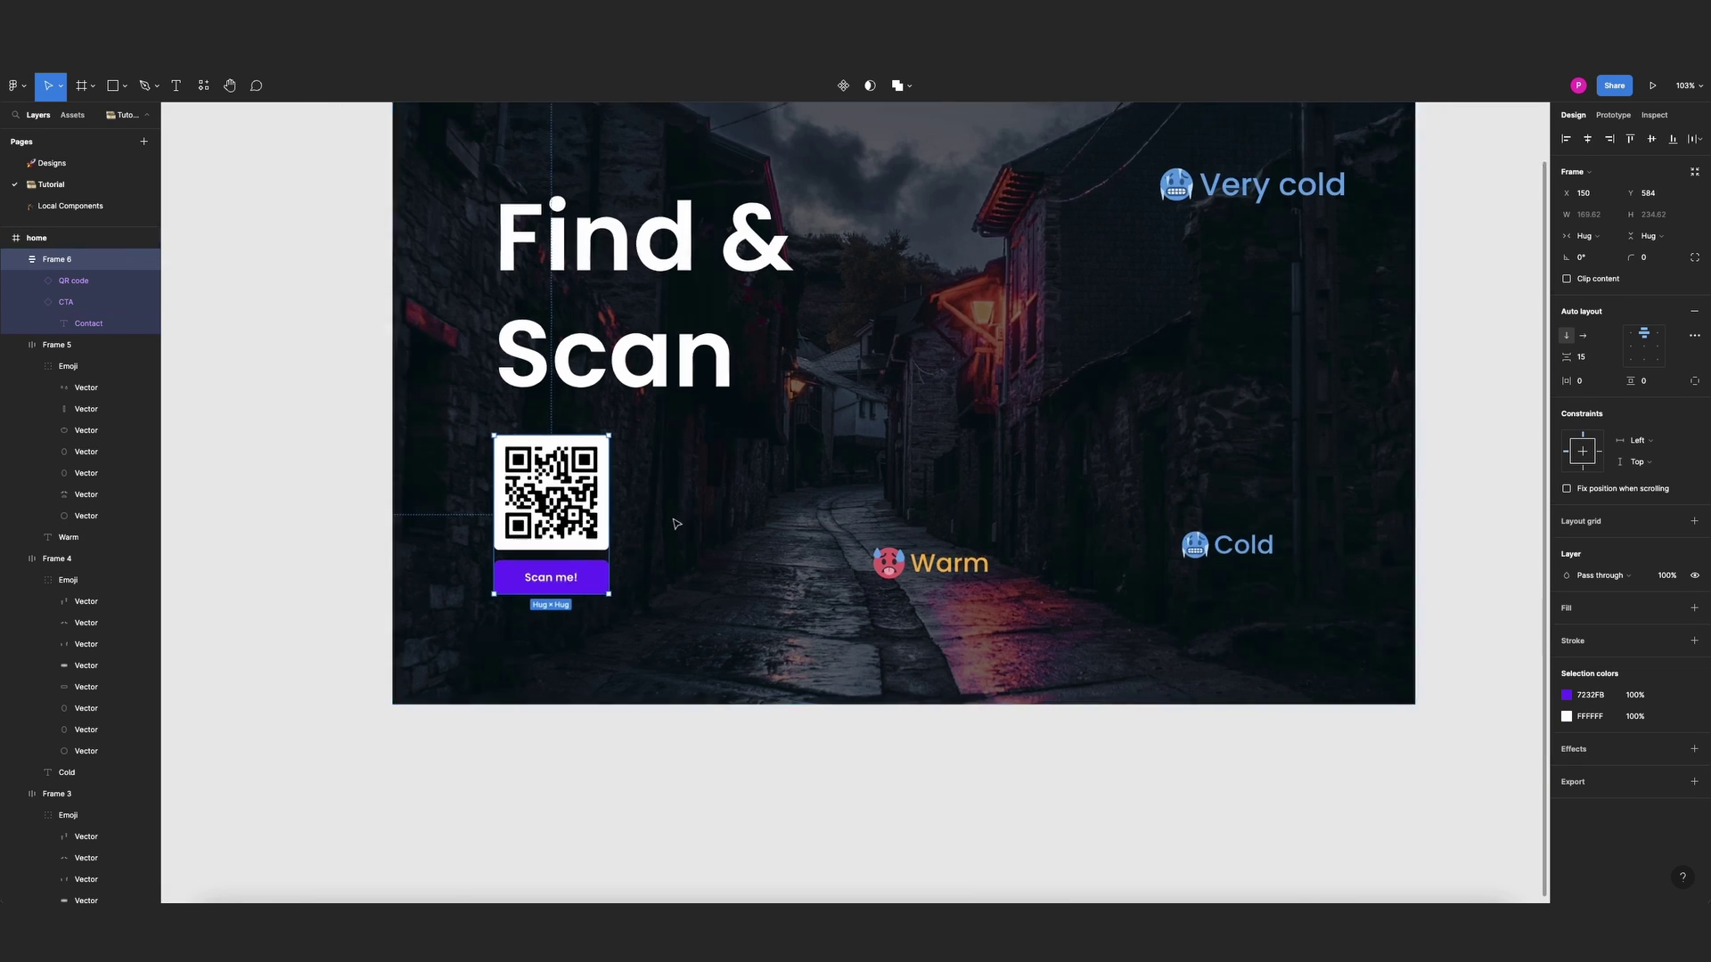
click(1349, 407)
scroll(1293, 398, down, 3)
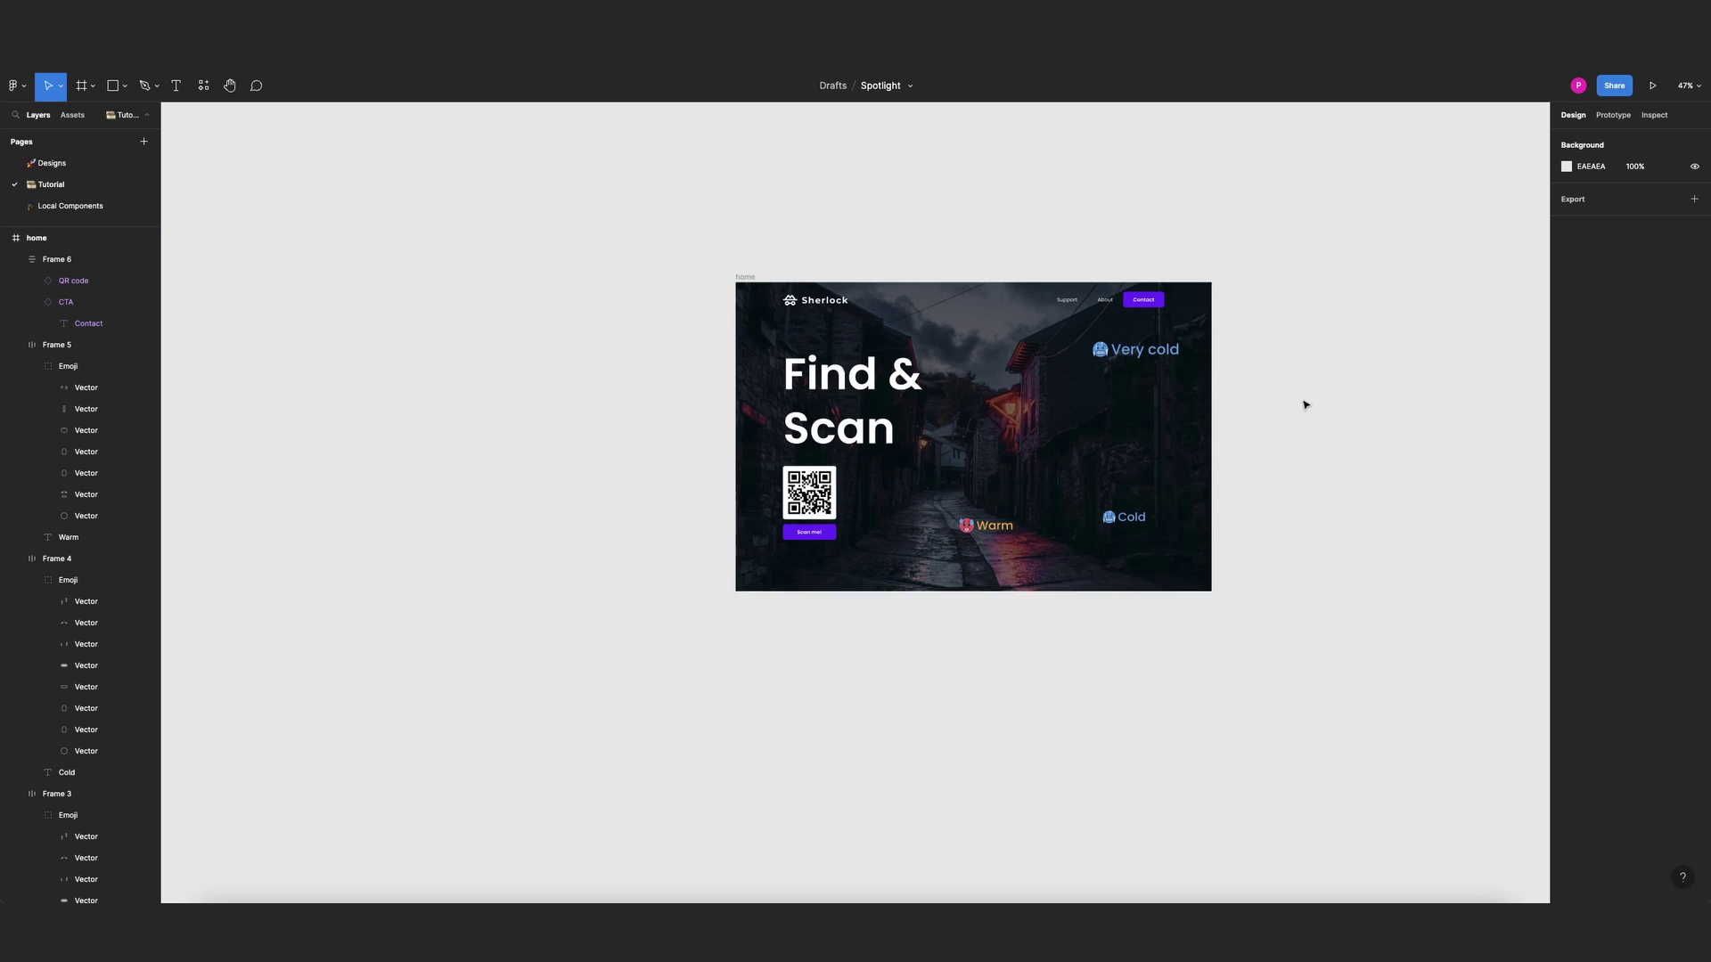
scroll(1285, 496, up, 5)
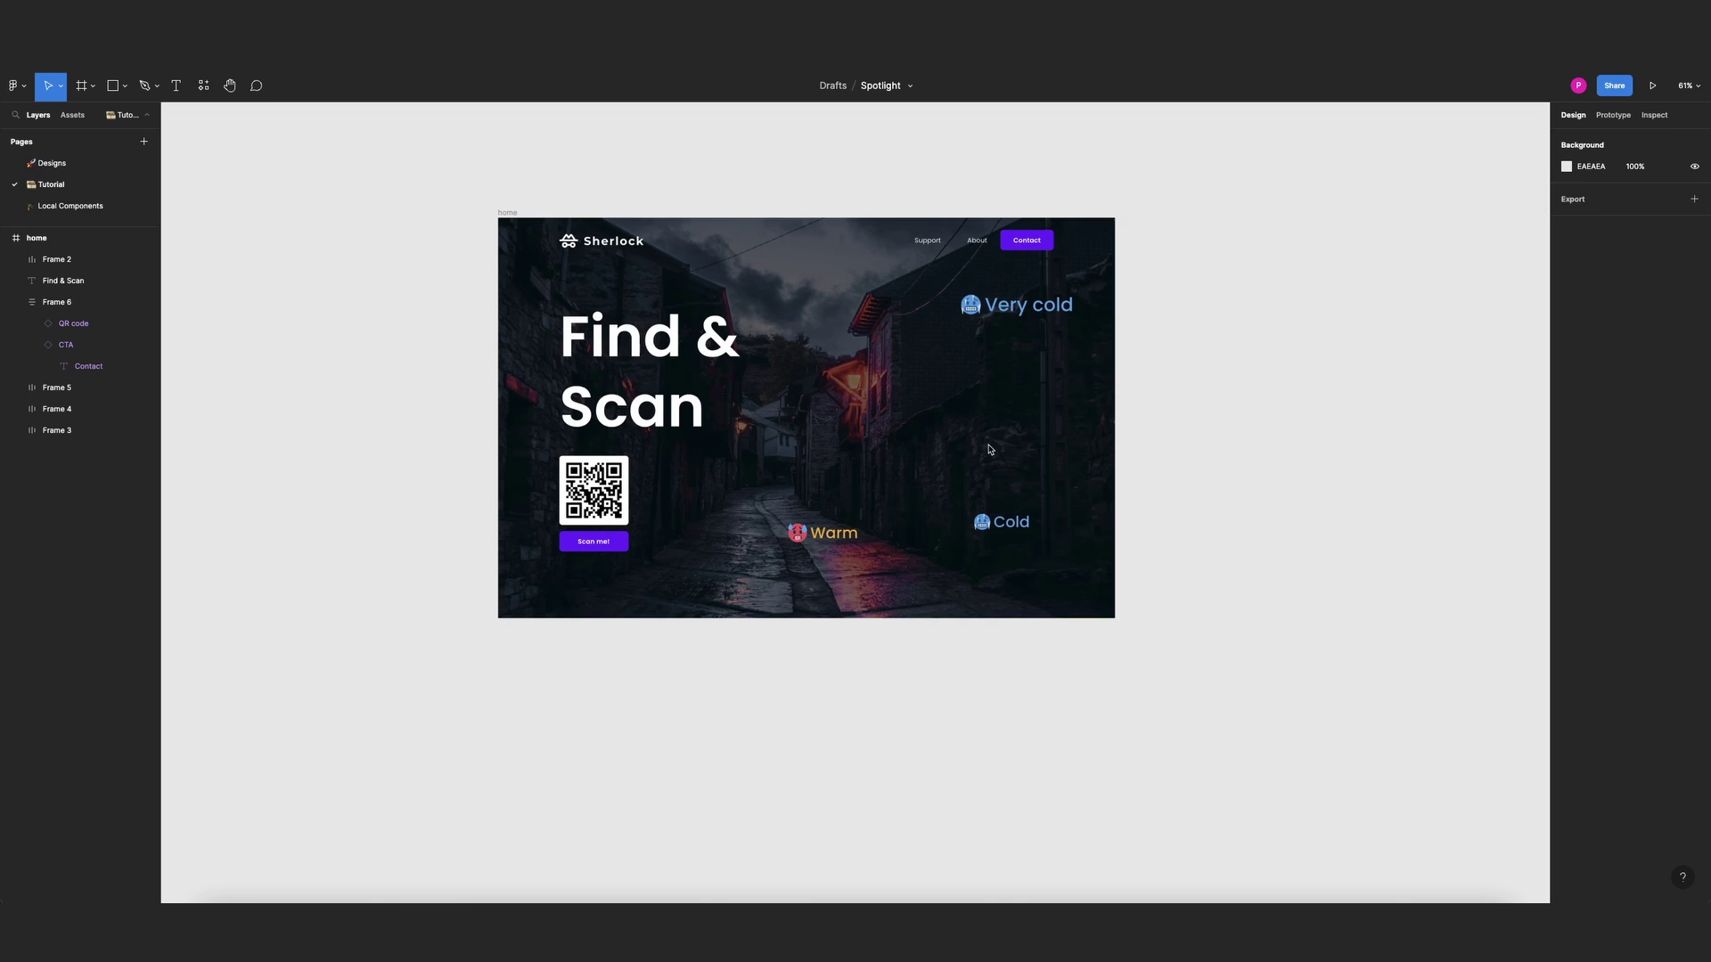
scroll(781, 442, down, 2)
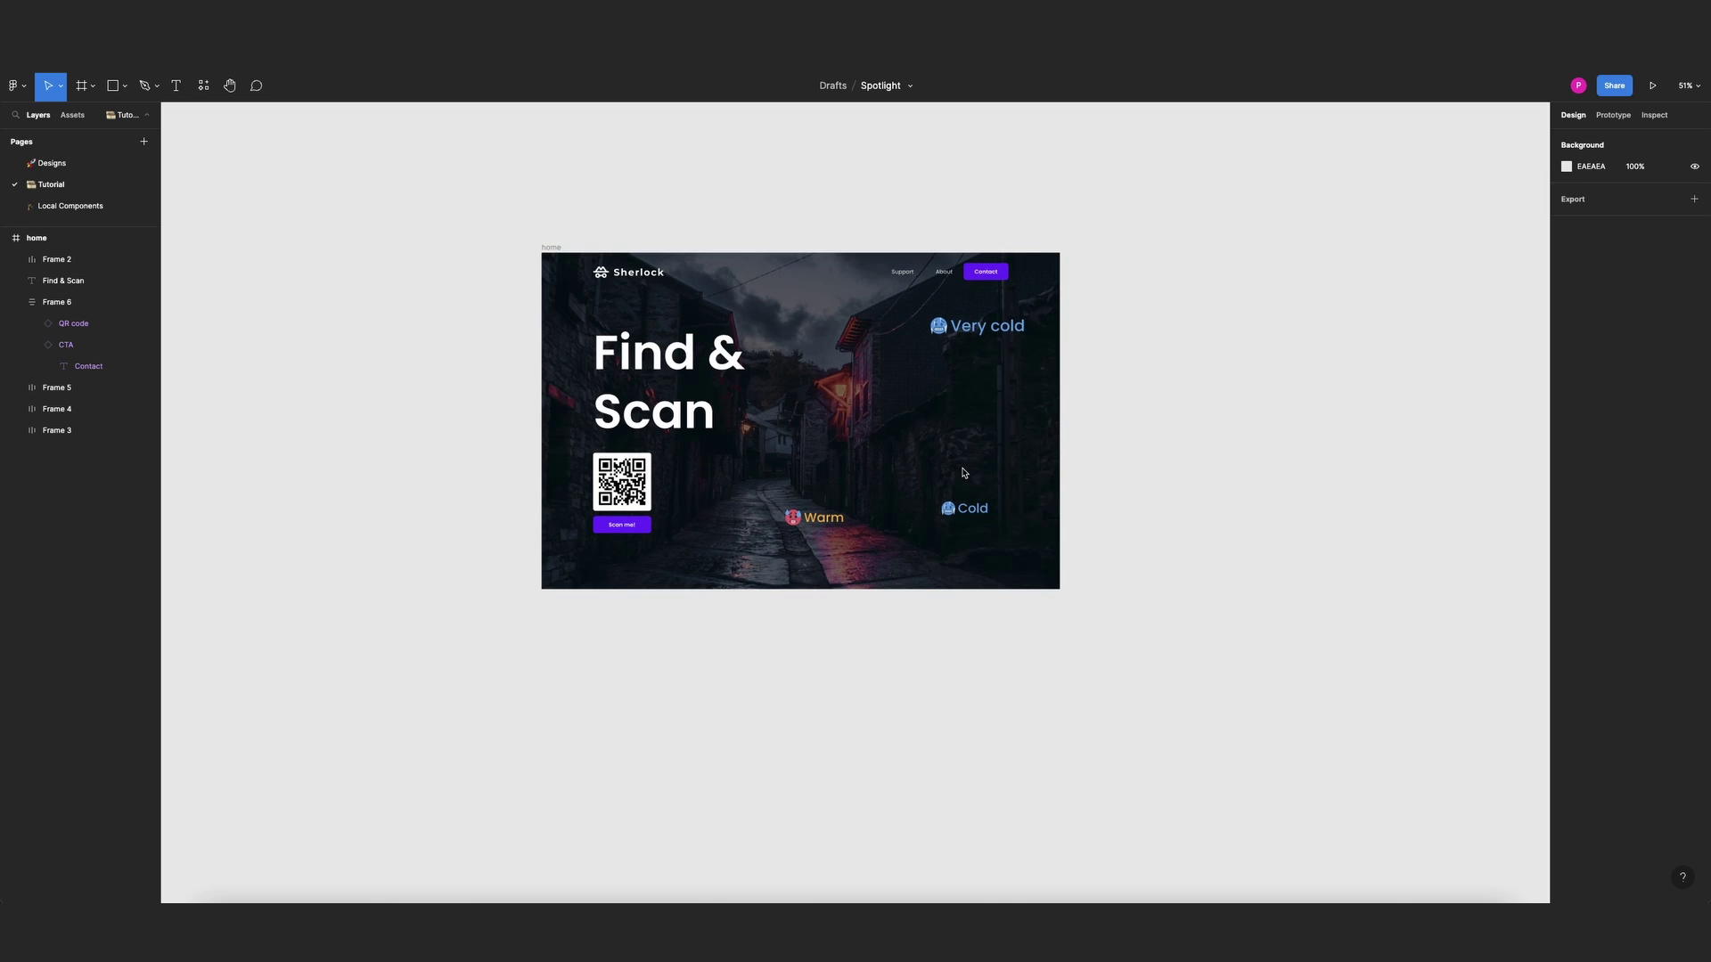
scroll(963, 473, right, 3)
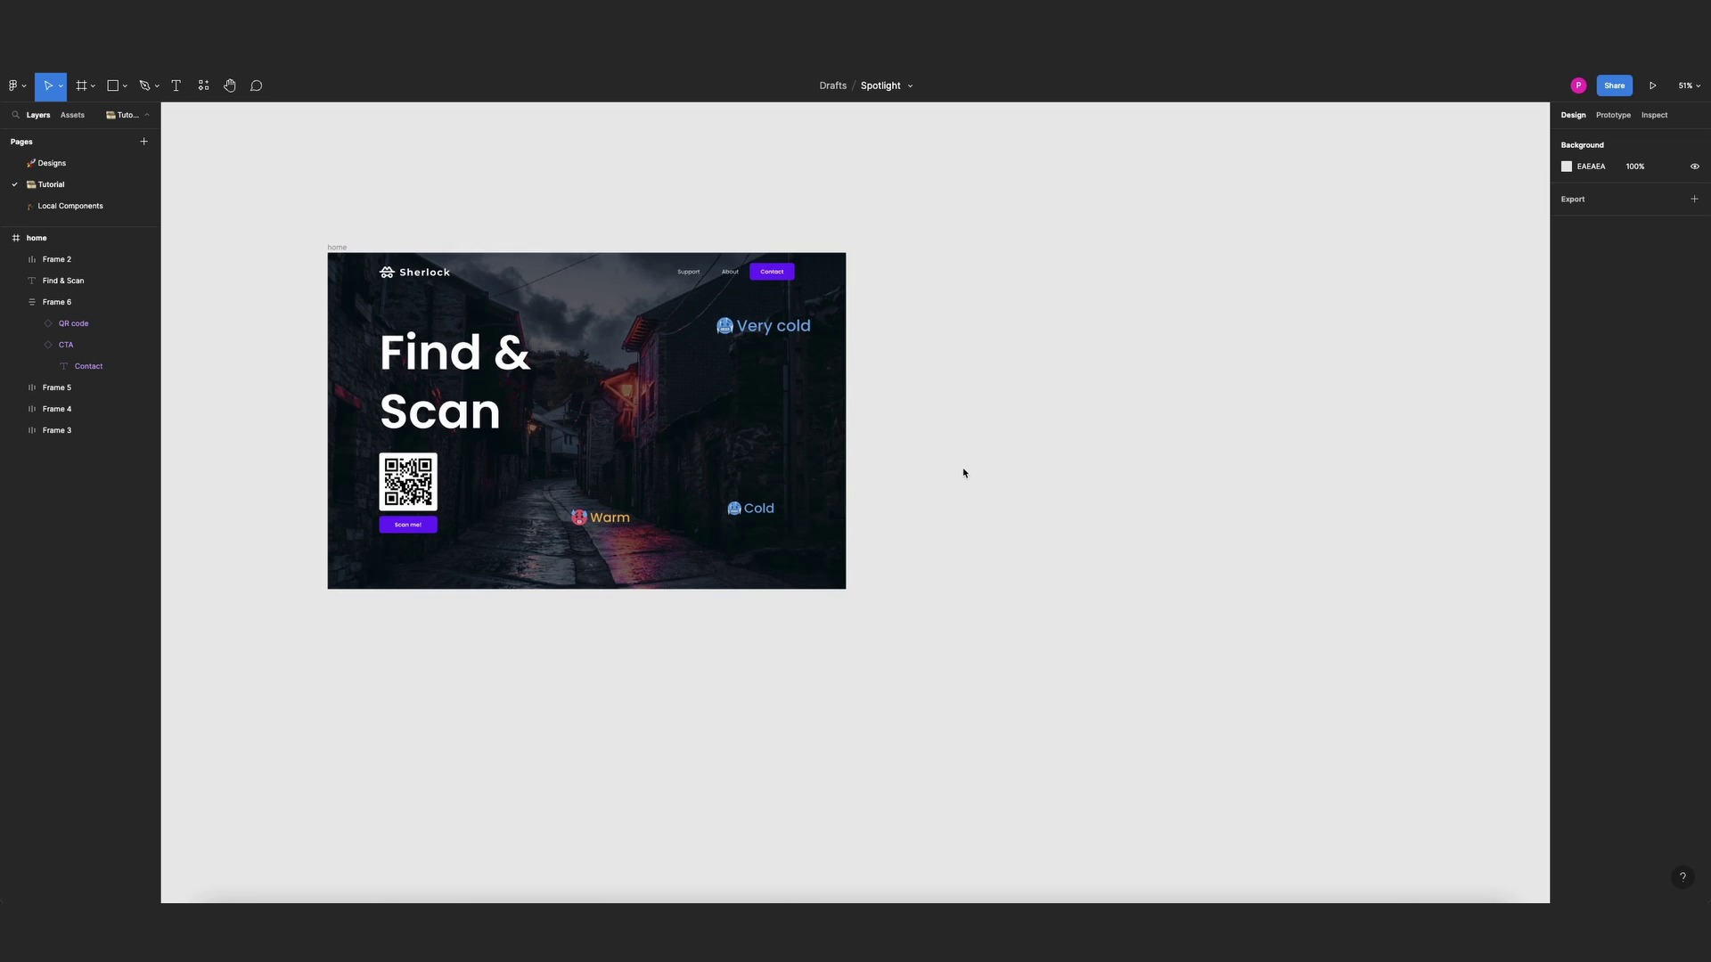
Draw a large rectangle of about 2484×1637 beside the home frame
key(r)
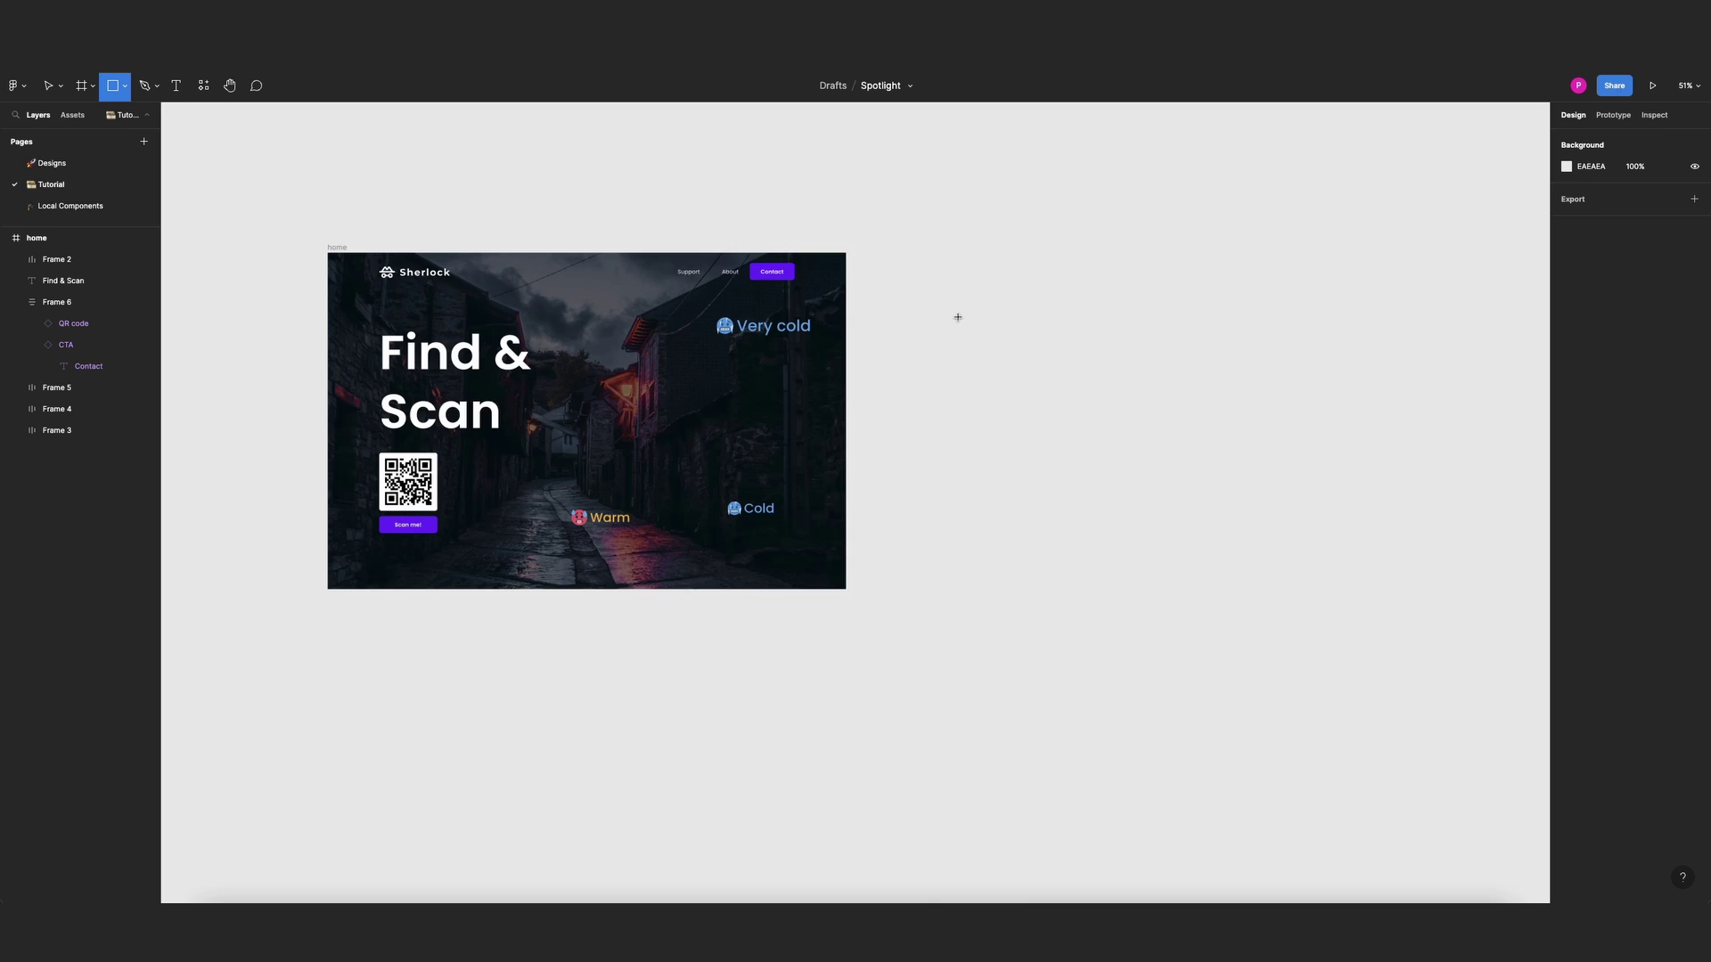
scroll(956, 317, down, 3)
drag(968, 243, 1488, 590)
scroll(649, 236, right, 4)
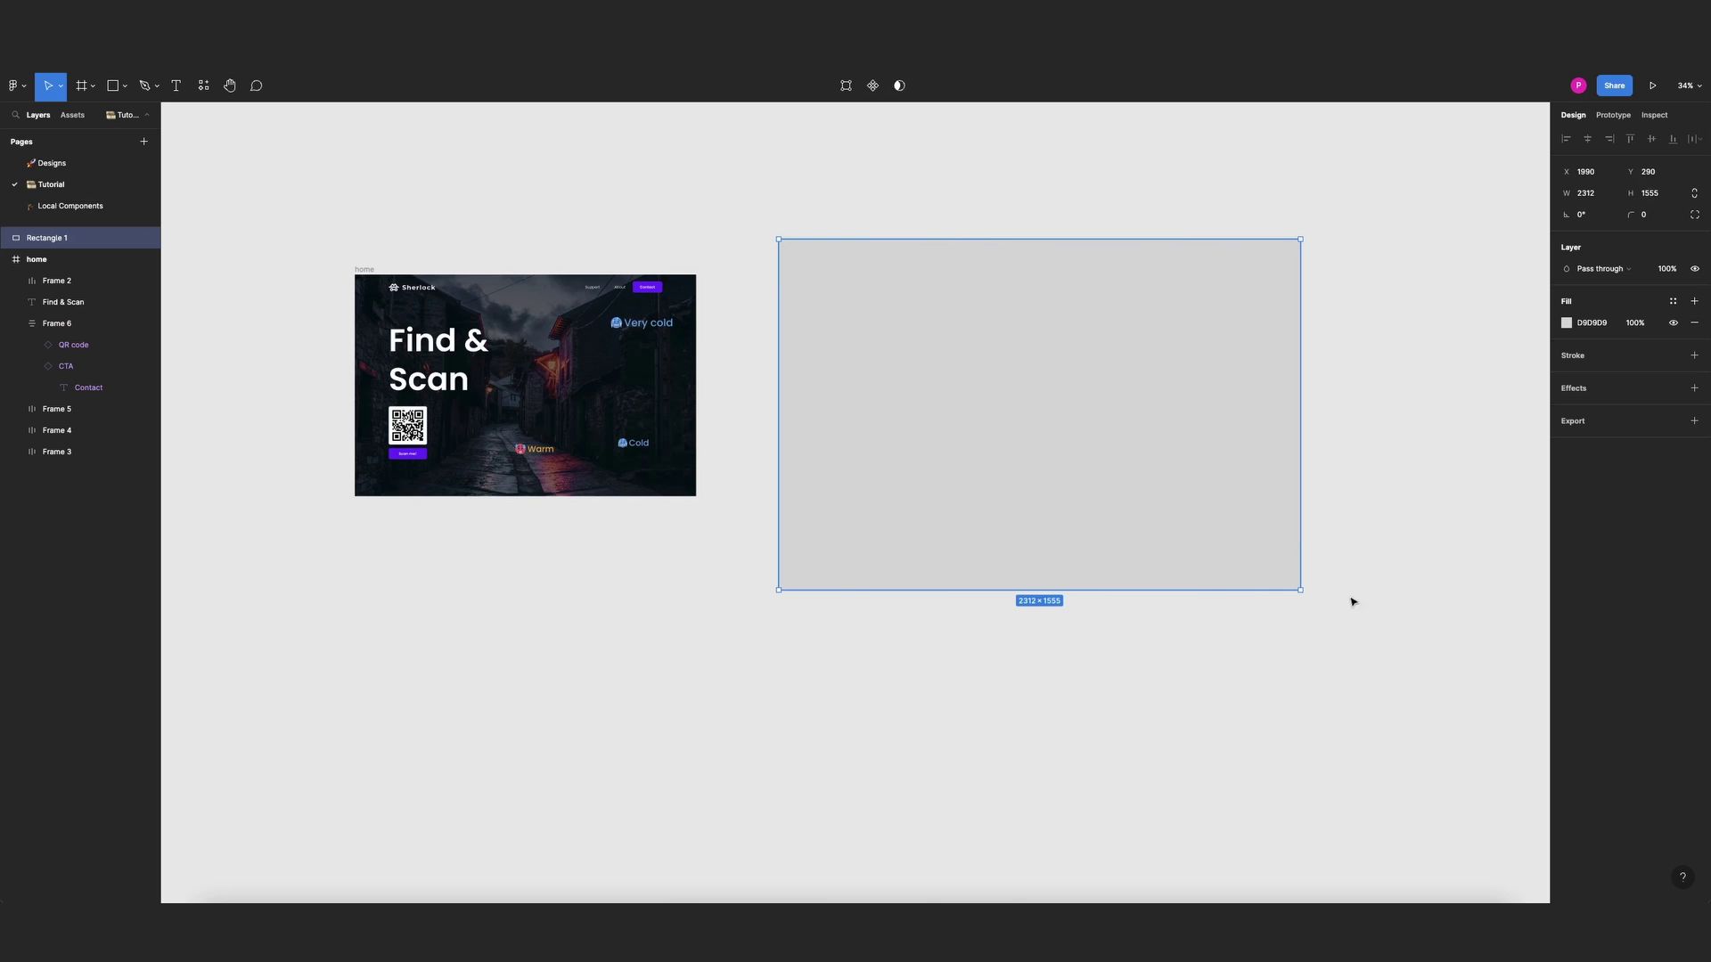
drag(1301, 590, 1338, 606)
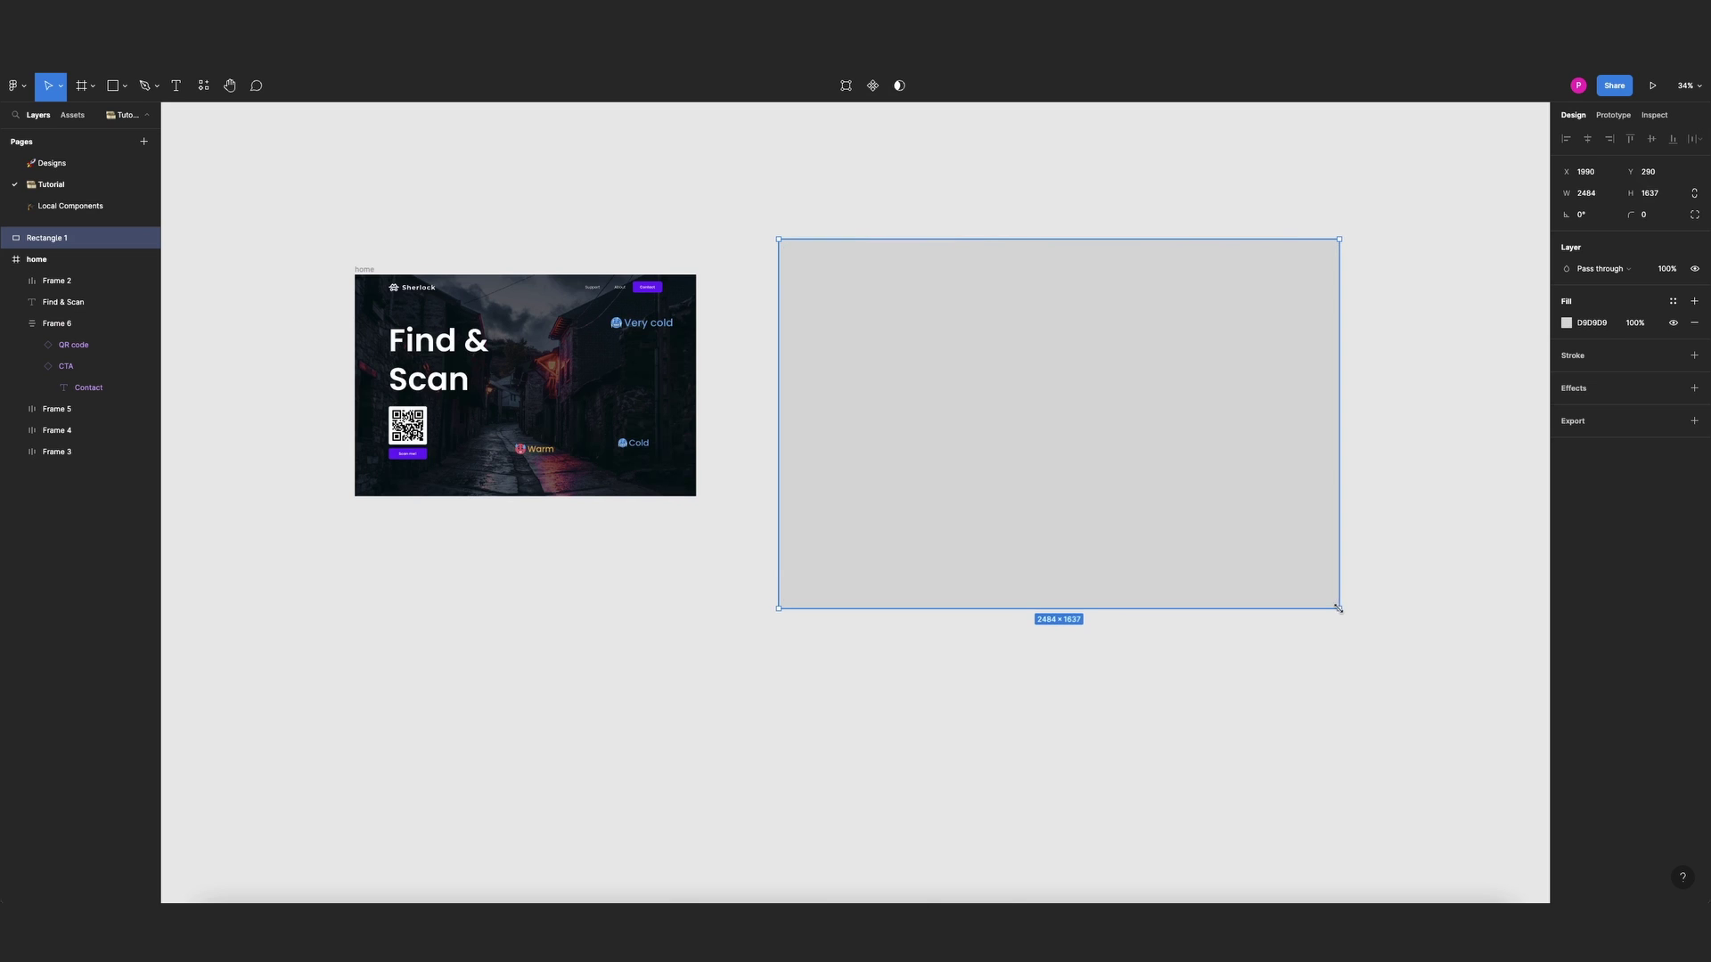
click(1031, 199)
click(1001, 325)
drag(1002, 393, 1004, 371)
click(1020, 168)
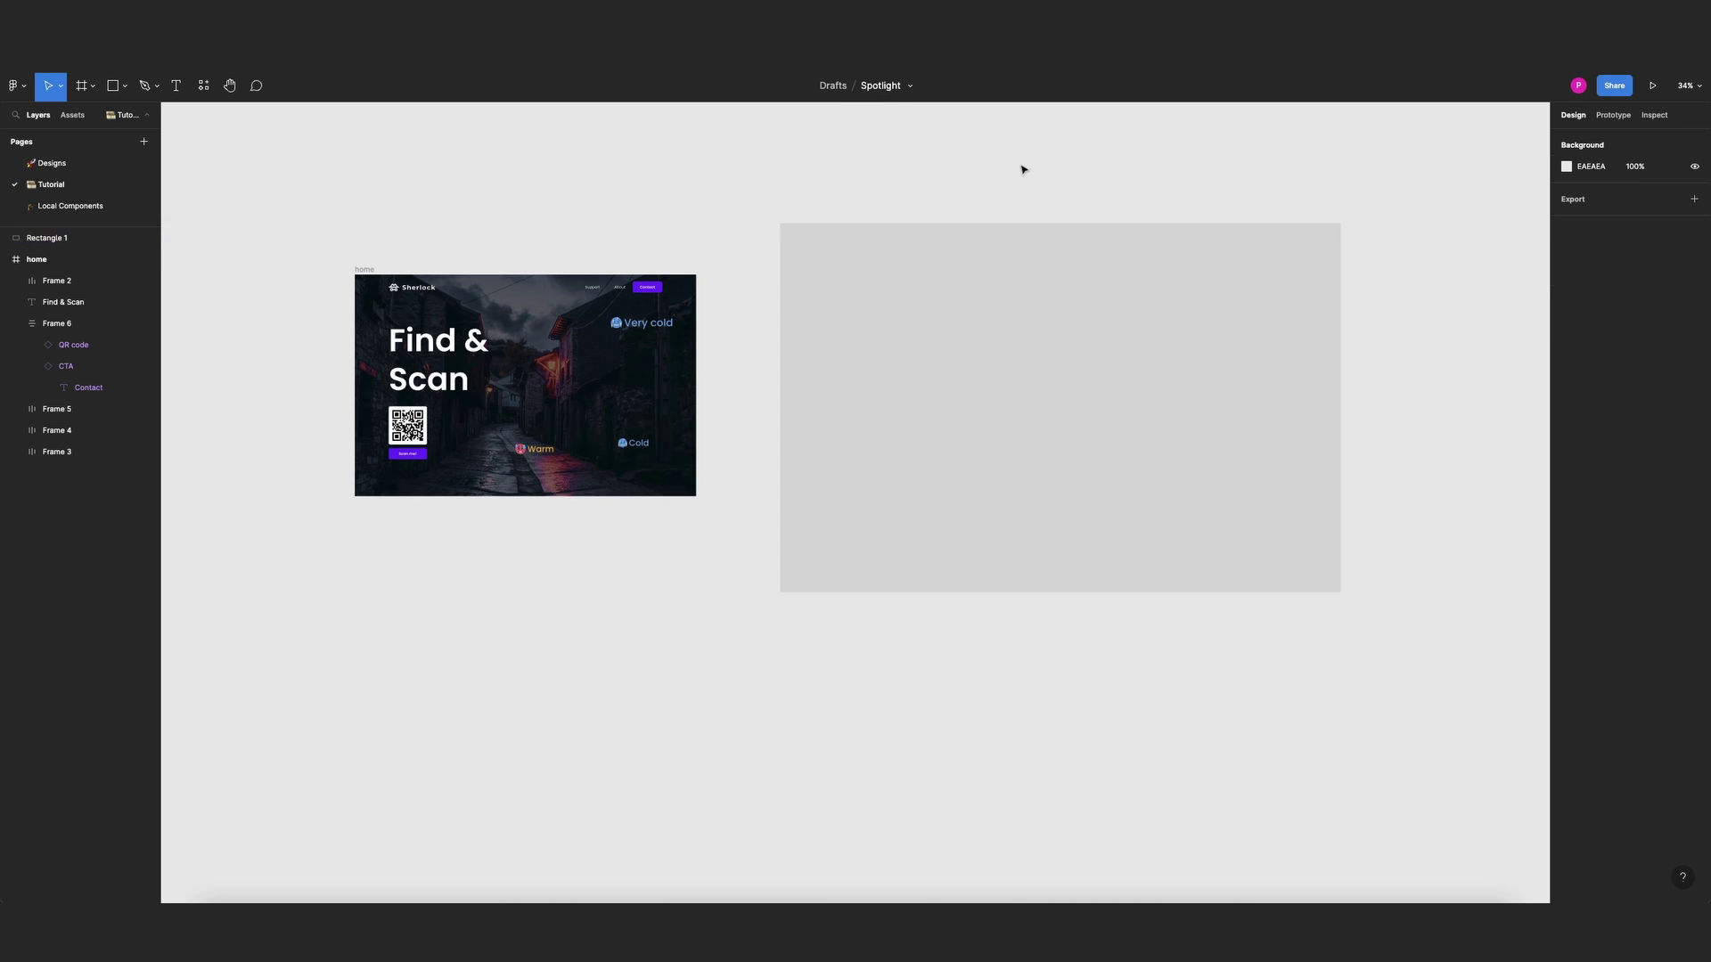
Draw a 441×441 circle inside the rectangle and centre it horizontally and vertically
key(o)
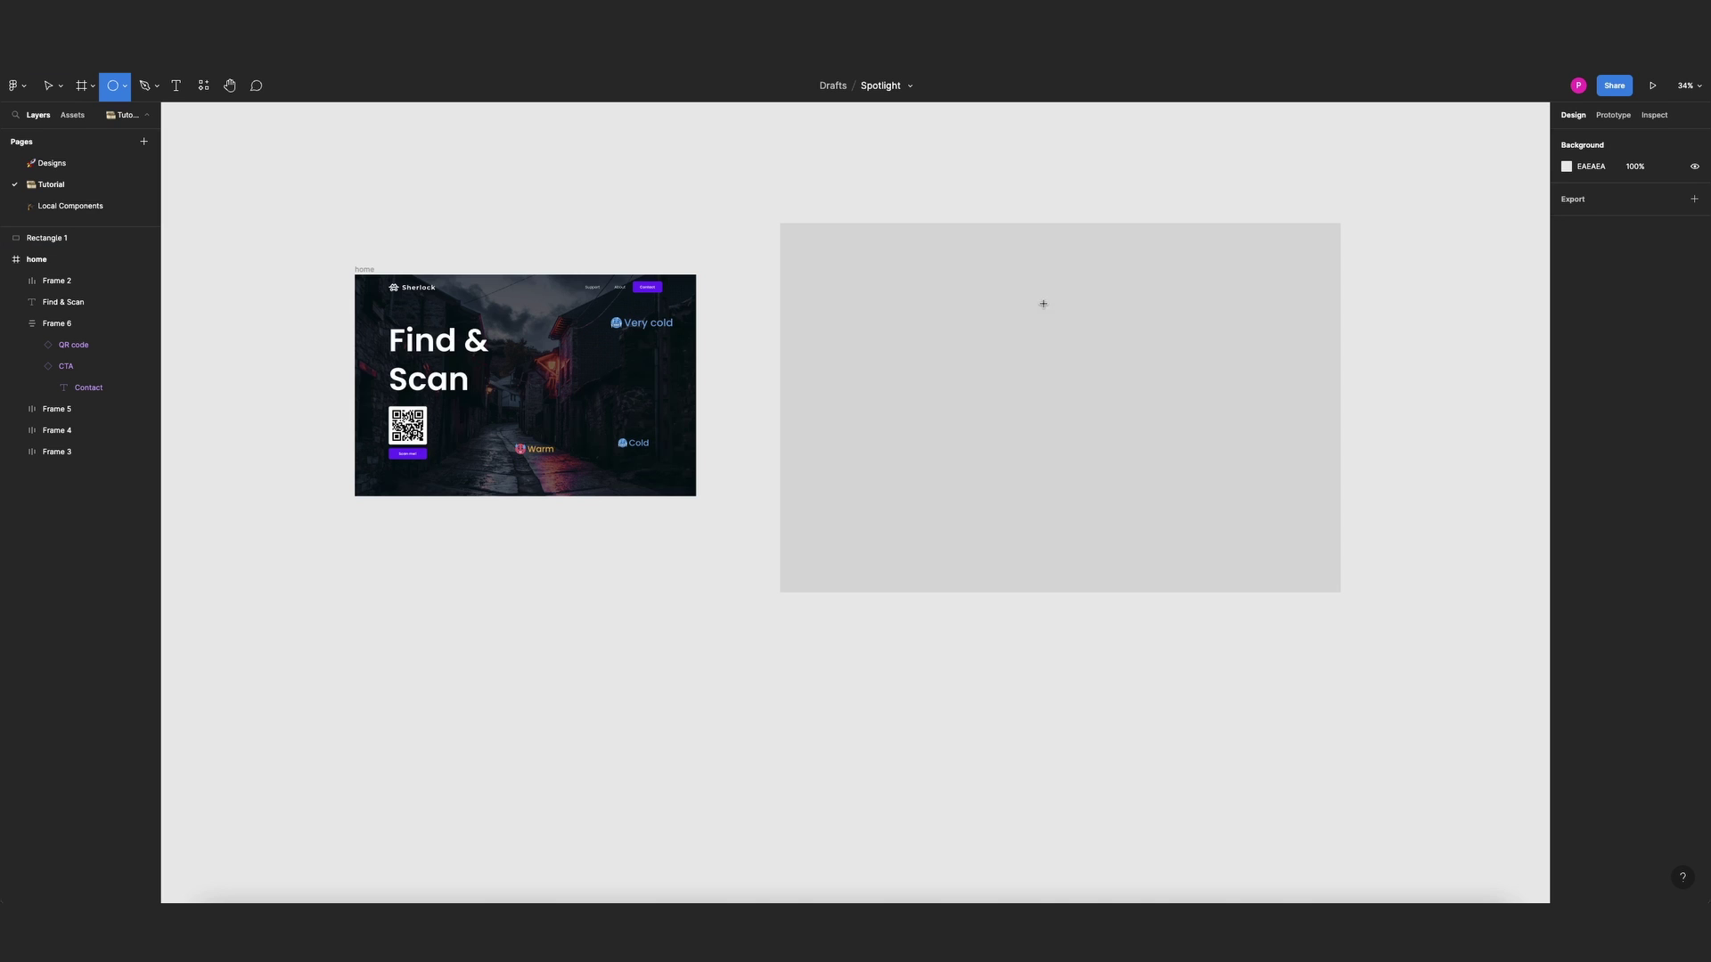
drag(1028, 348, 1127, 447)
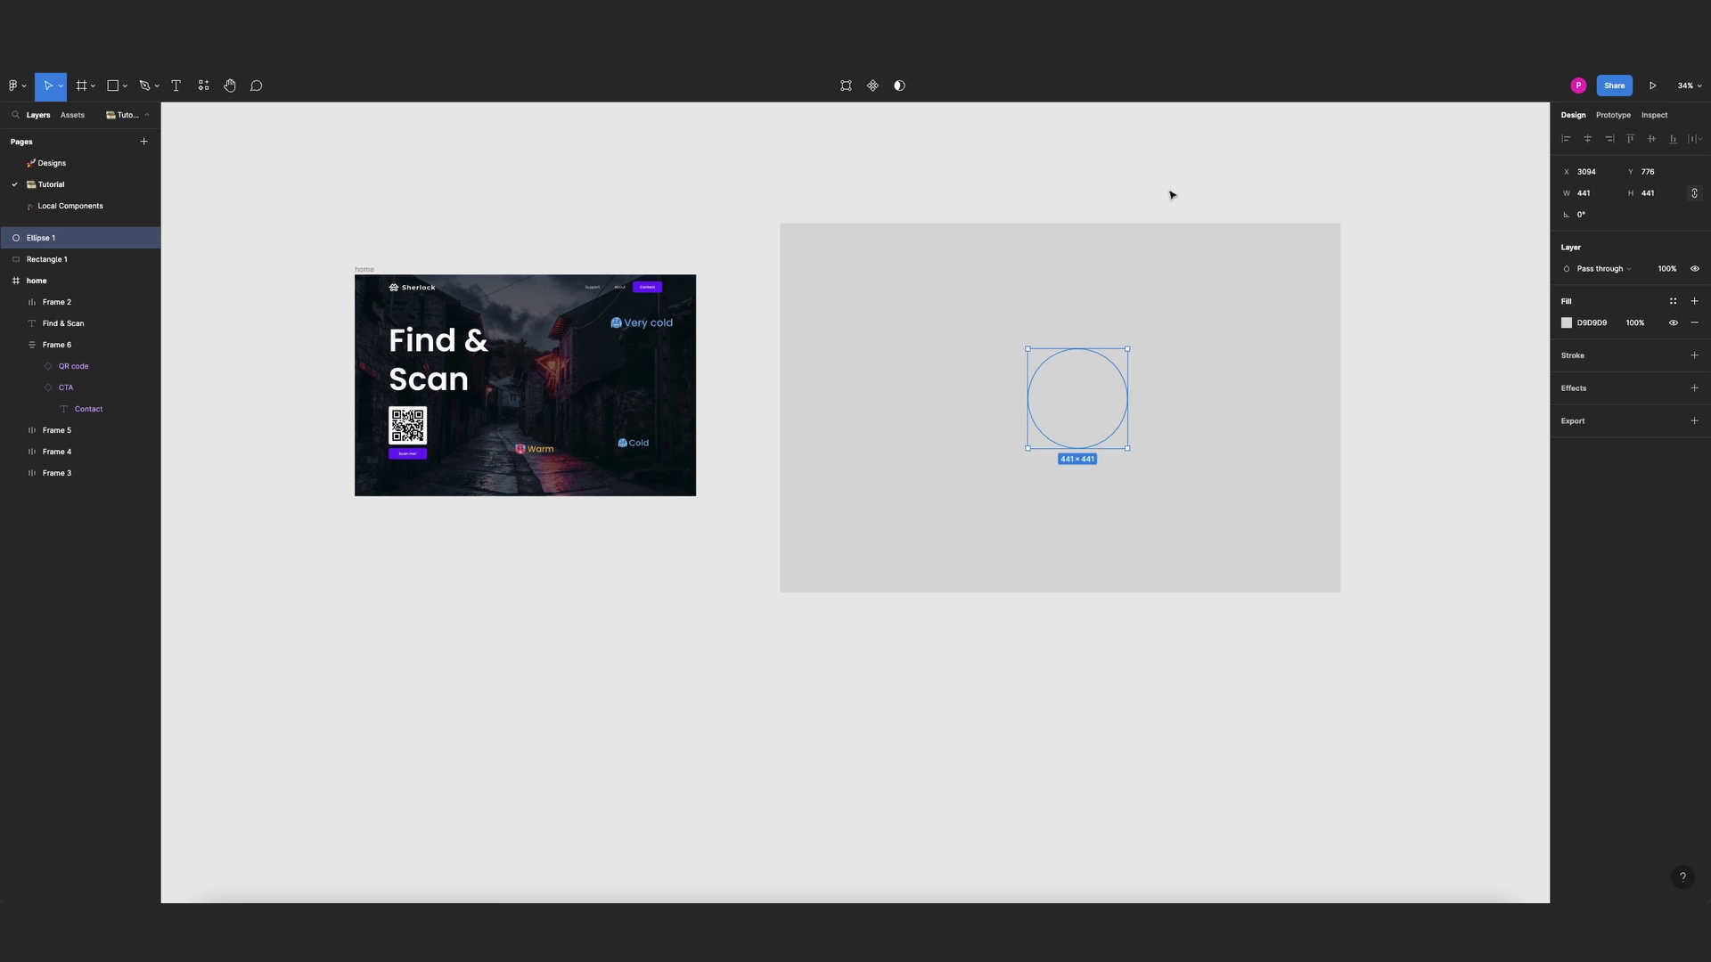
shift+click(1088, 309)
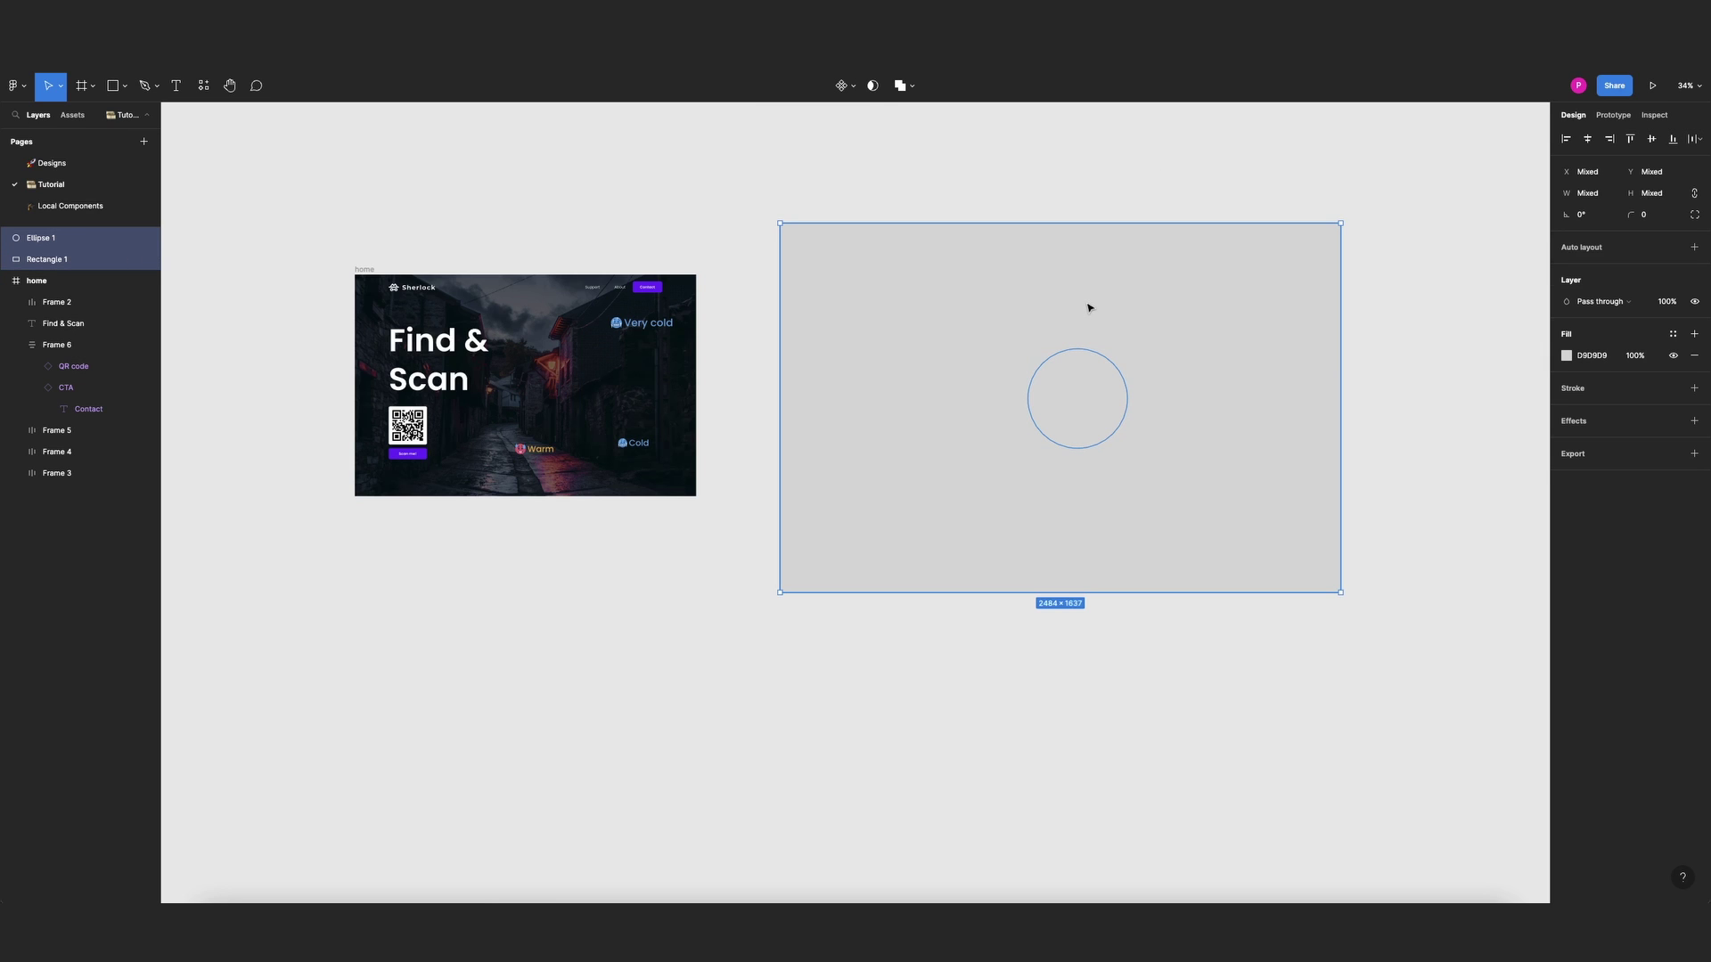
click(1587, 140)
click(1652, 140)
click(1048, 211)
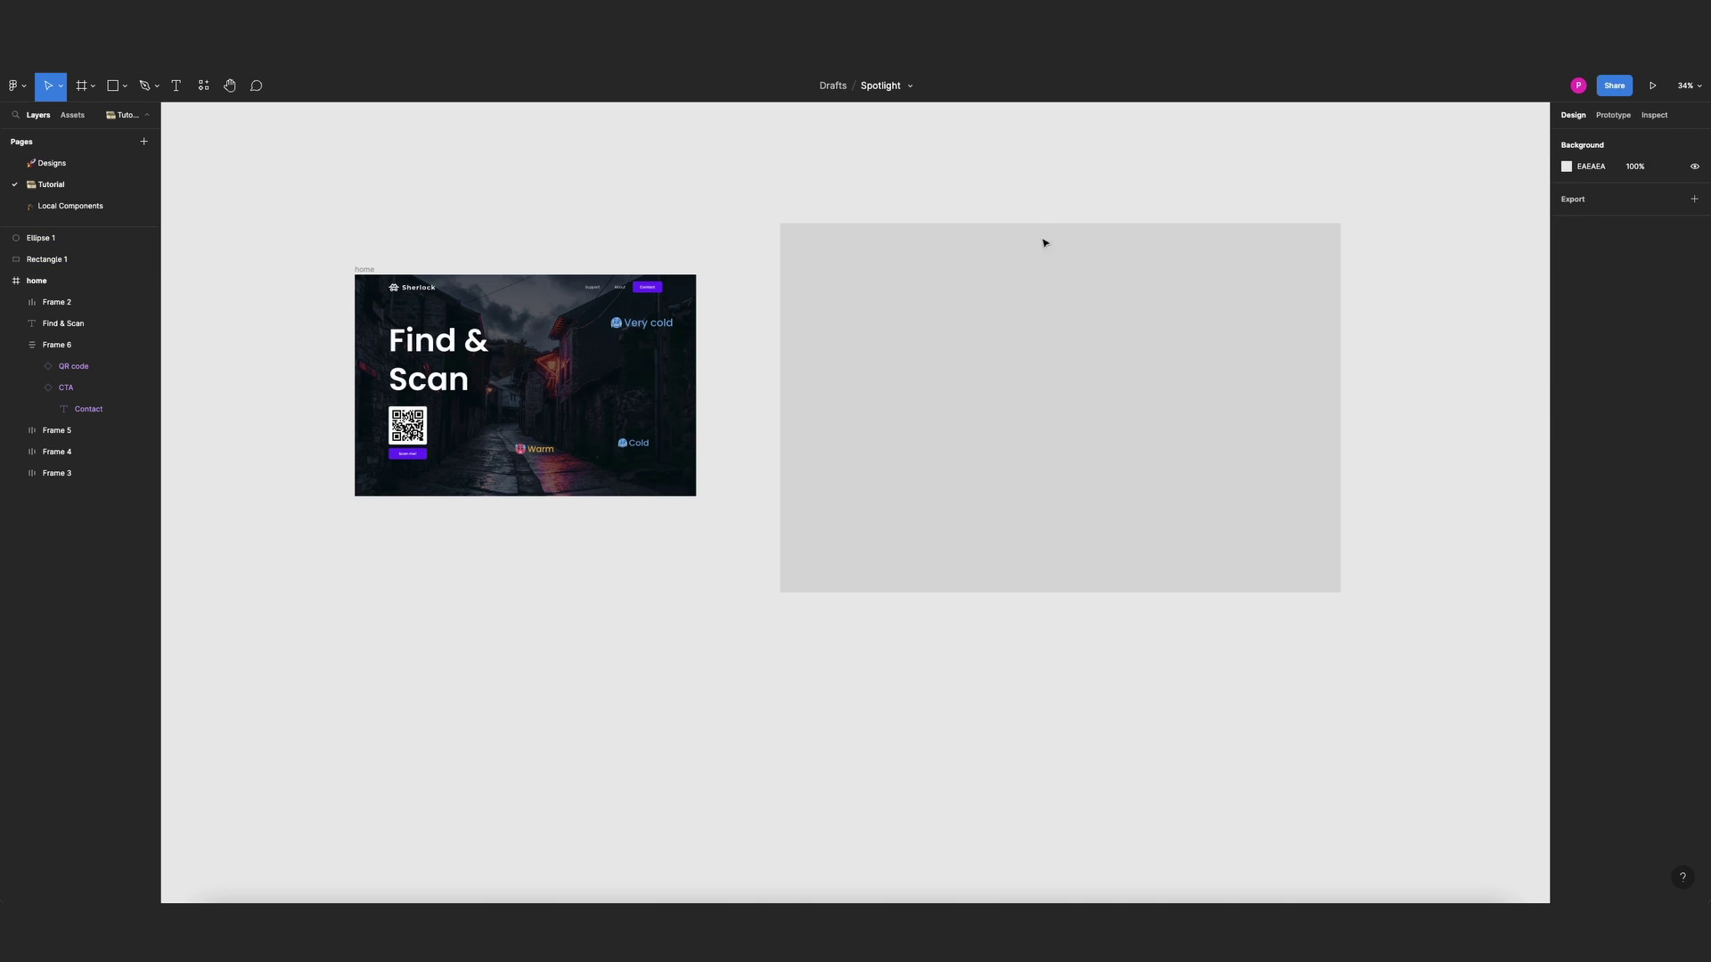
Combine the circle and rectangle with Exclude to cut a circular hole
click(1044, 412)
shift+click(1049, 322)
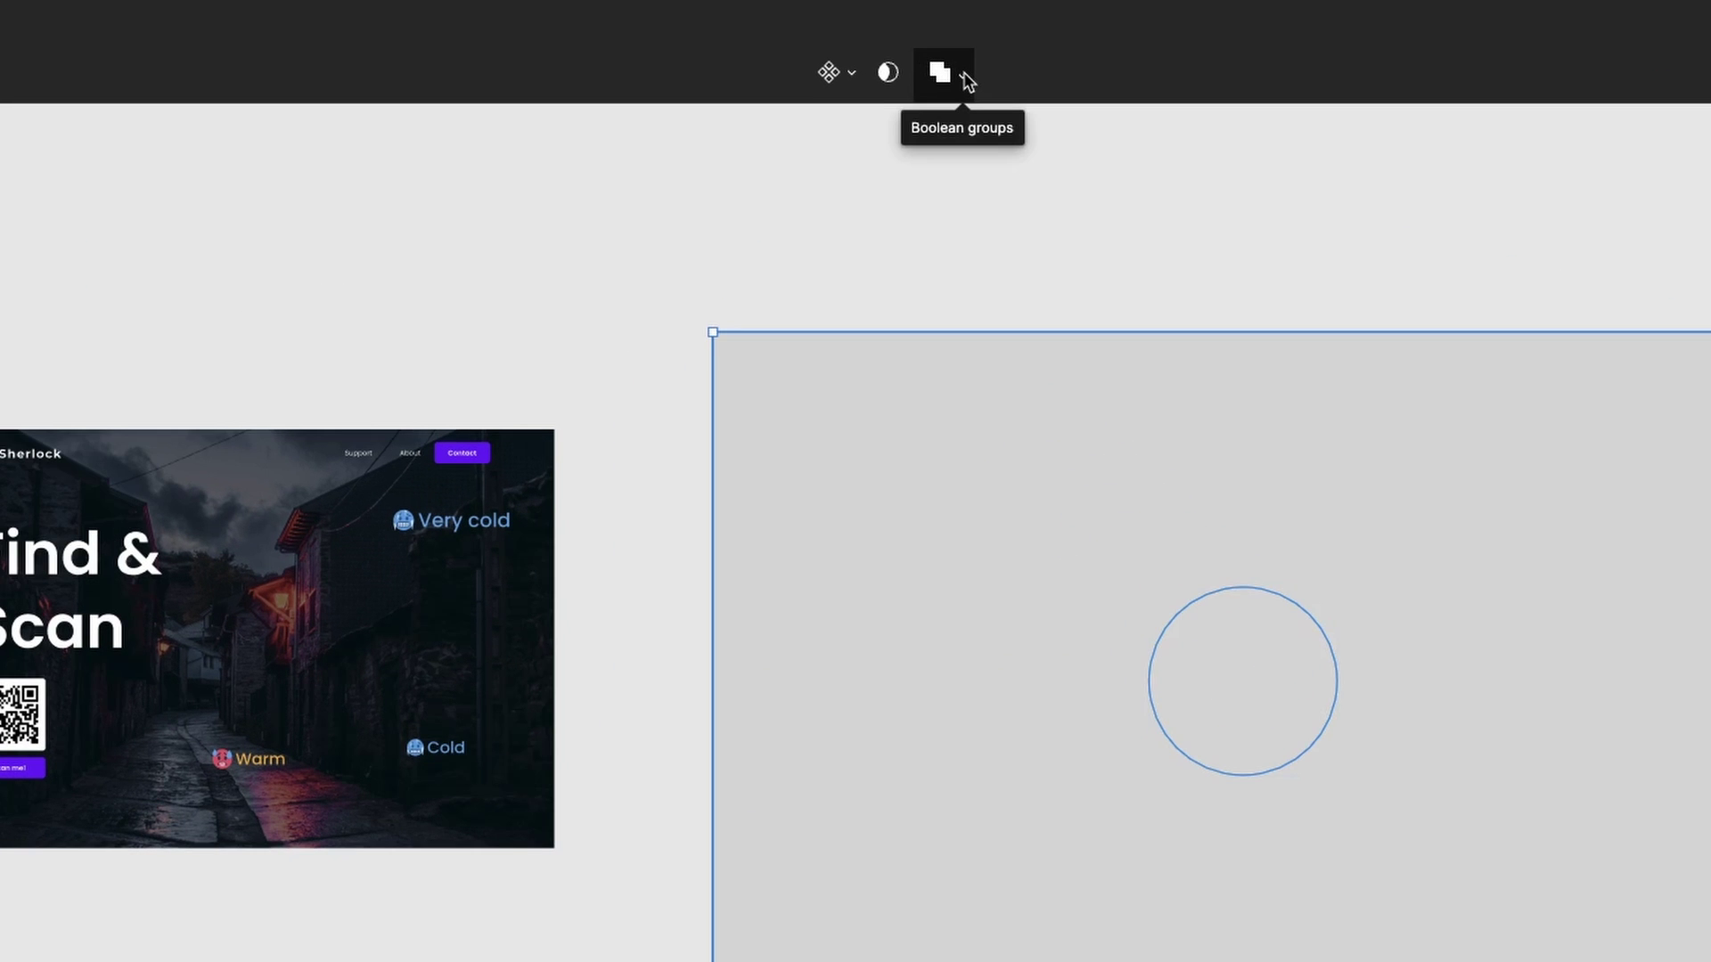
click(964, 78)
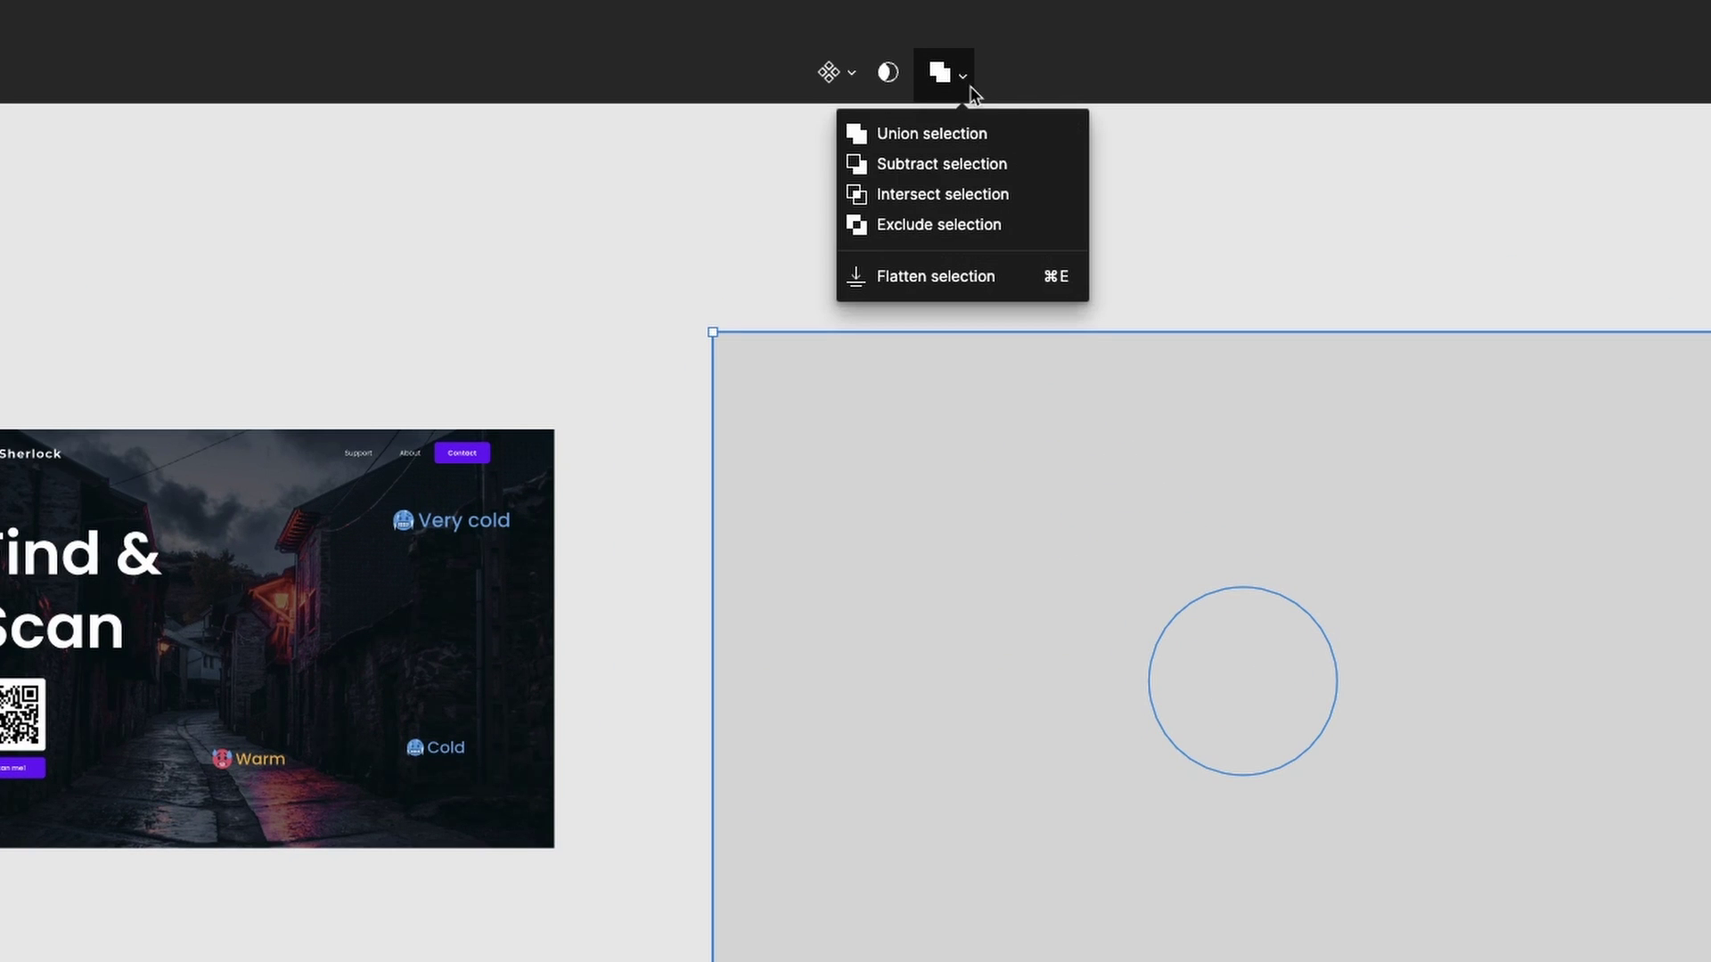
click(948, 234)
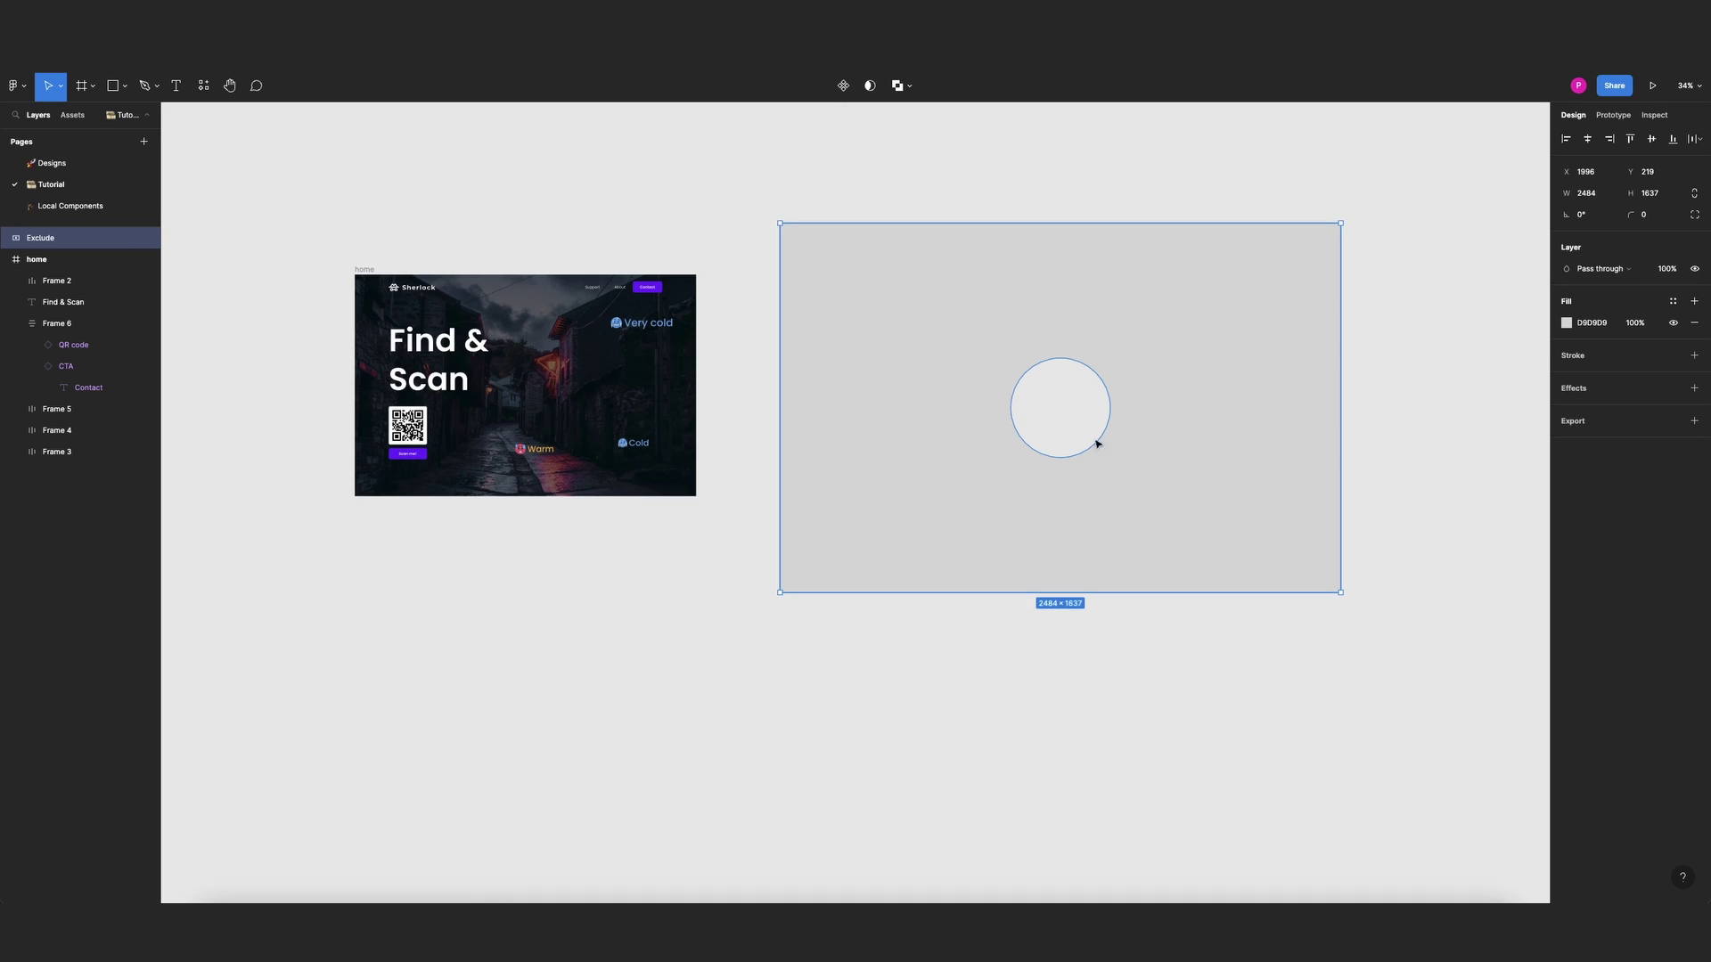
click(1057, 153)
Fill the Exclude shape solid black (000000)
click(1234, 344)
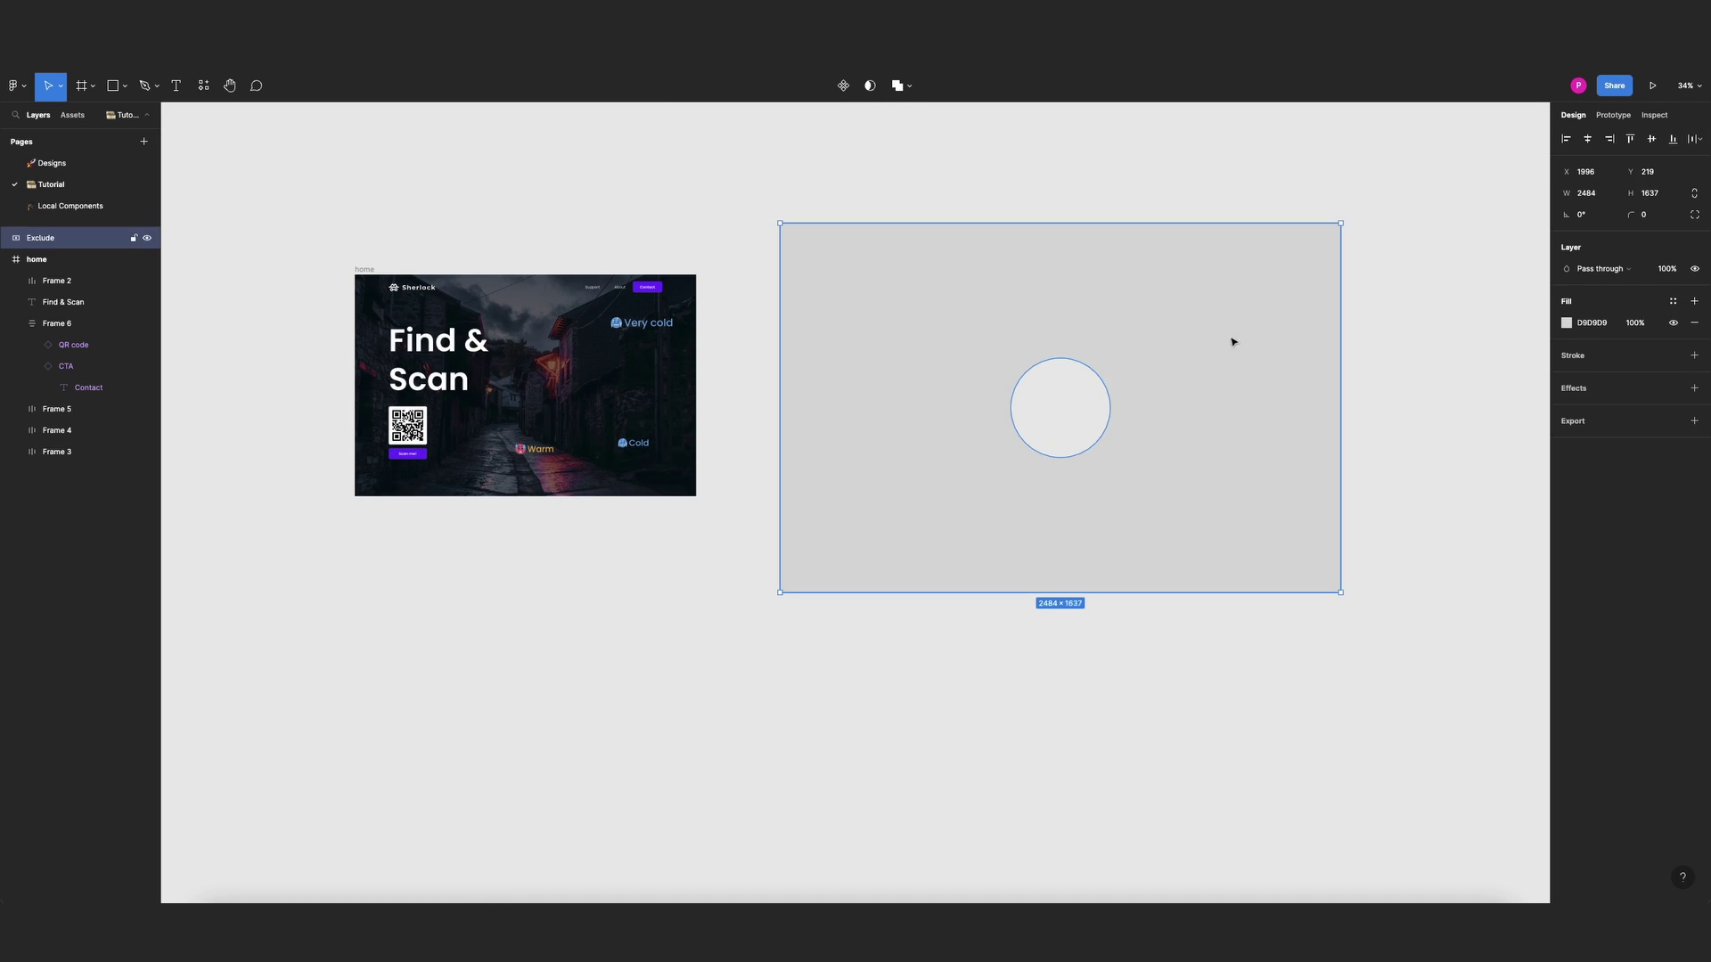
click(1567, 323)
drag(1476, 450, 1390, 499)
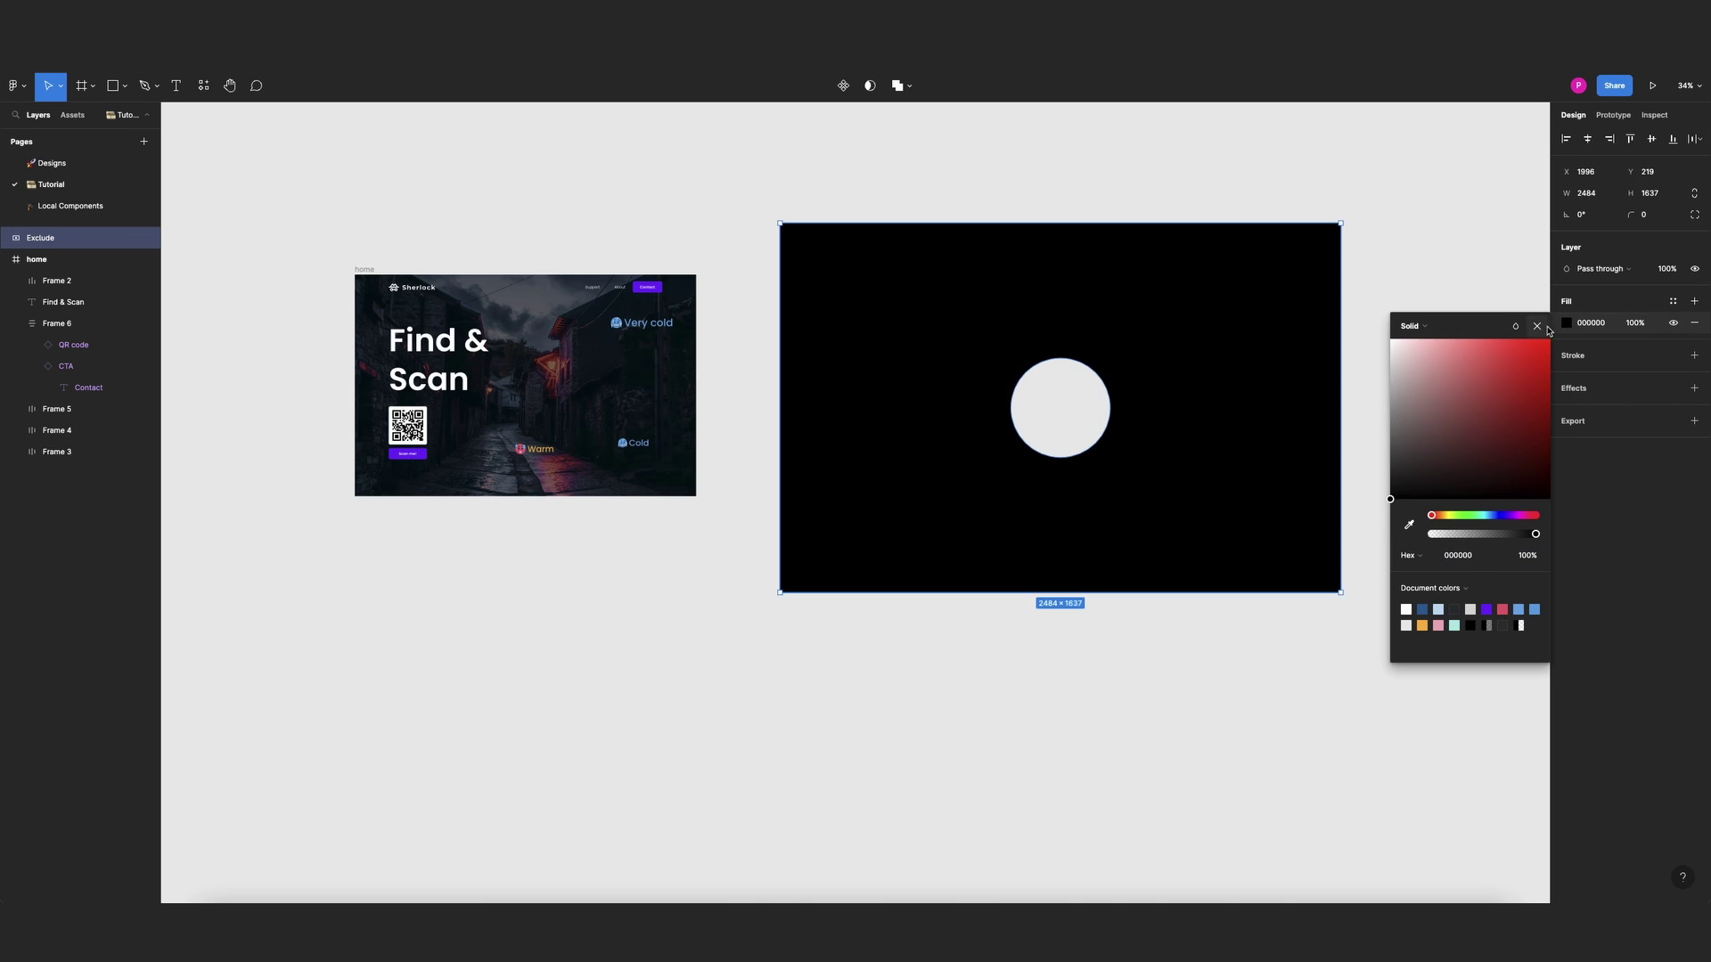
click(1536, 326)
click(1478, 279)
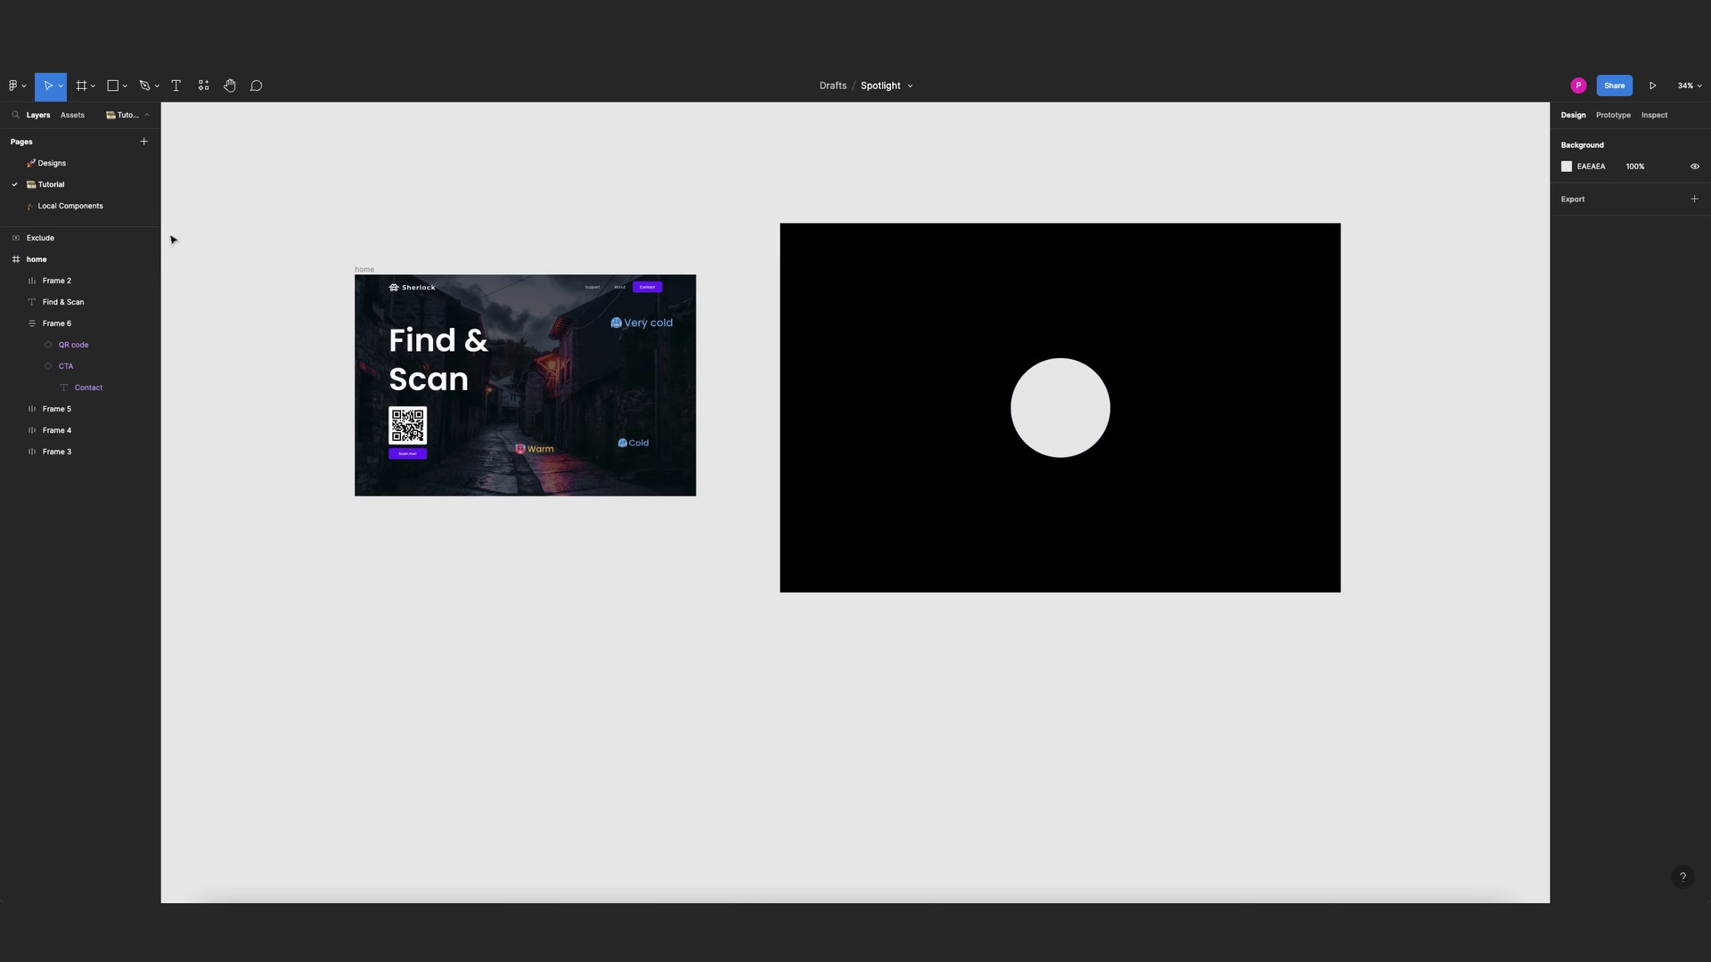
Move the Ellipse 2 circle out of the Exclude group to the top of the layers
click(6, 241)
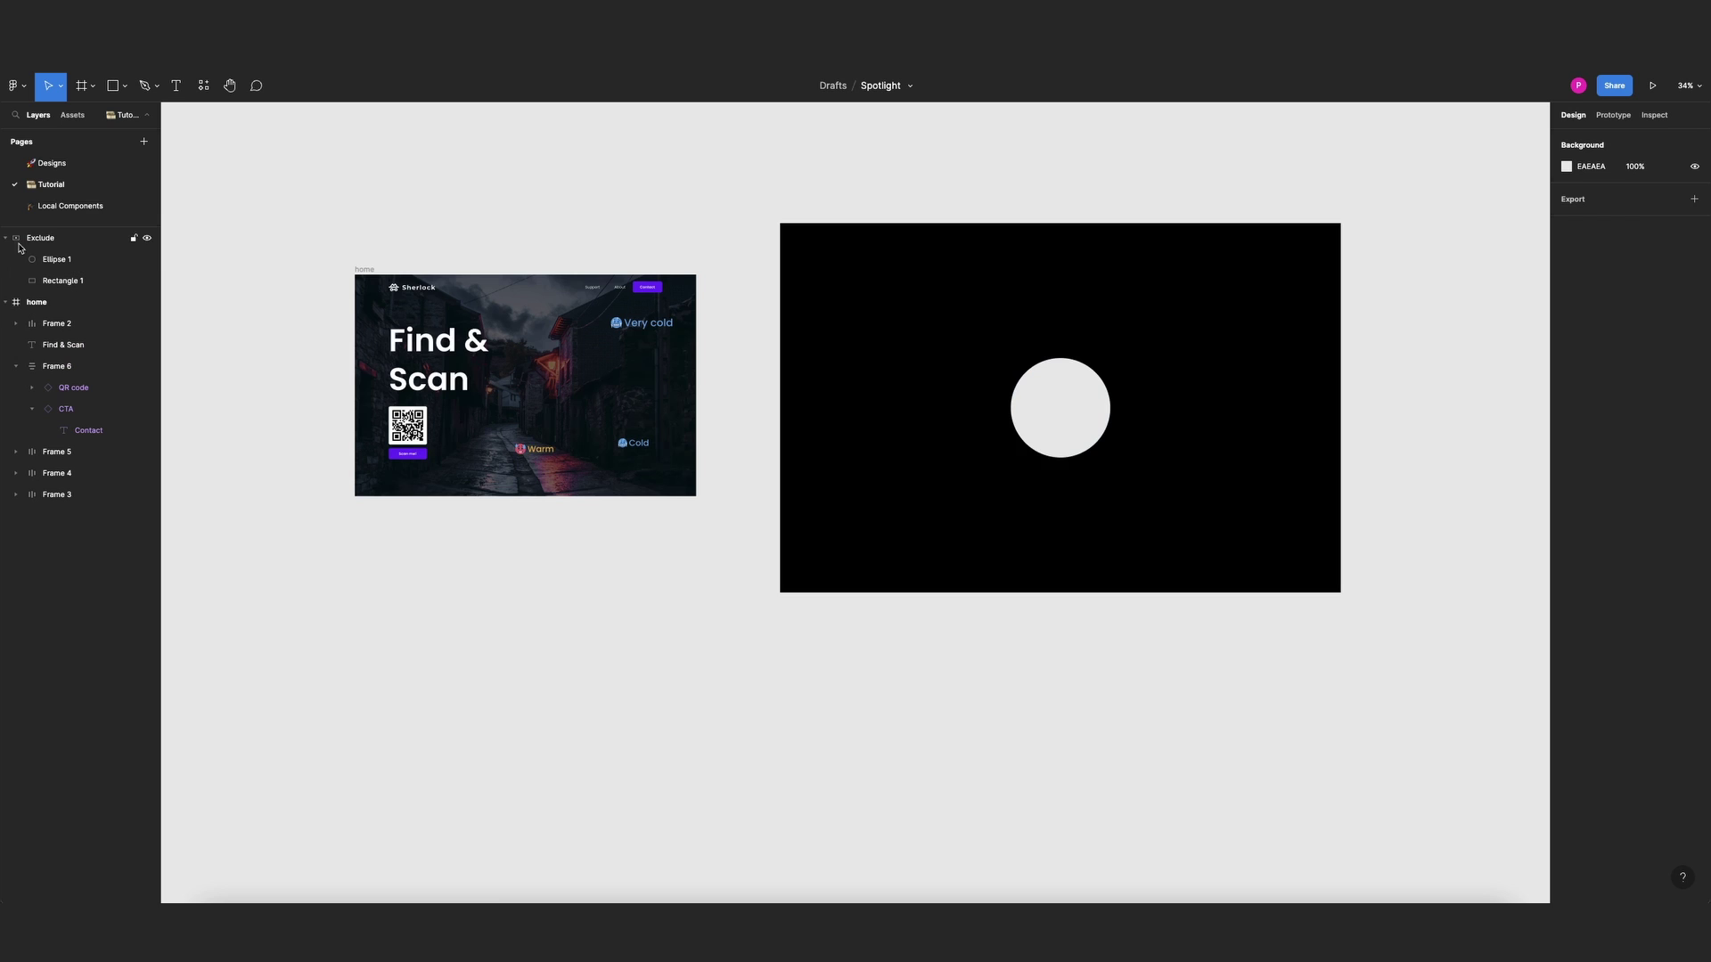
click(67, 265)
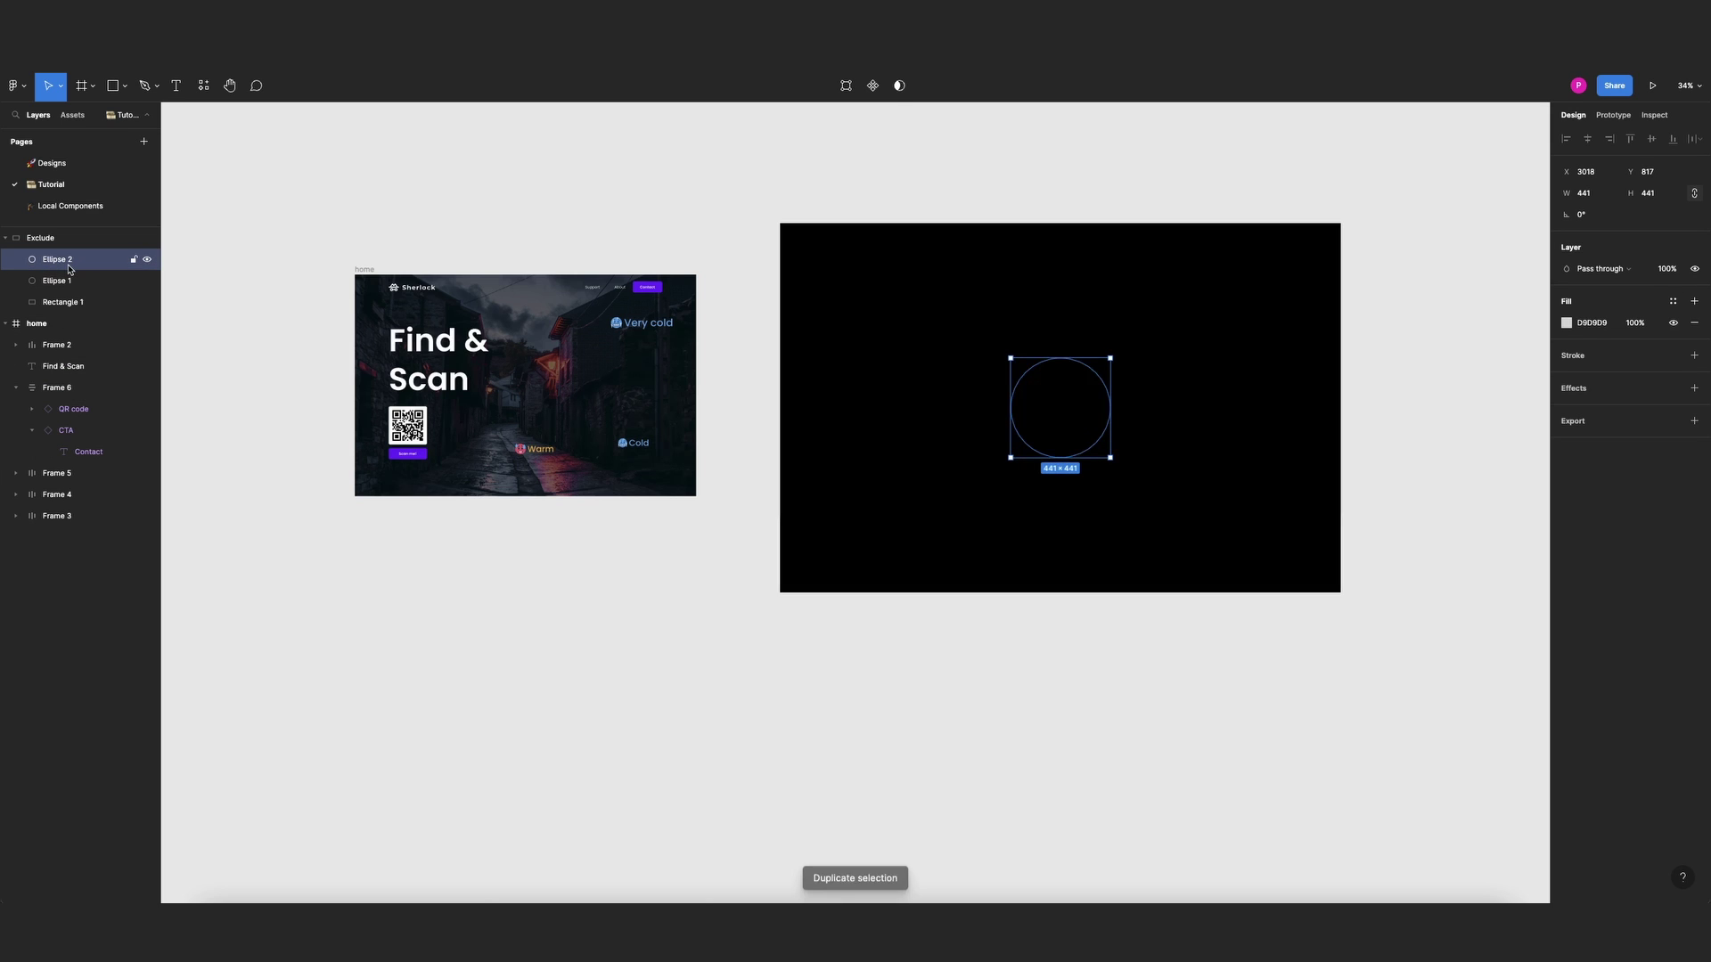
drag(62, 264, 62, 237)
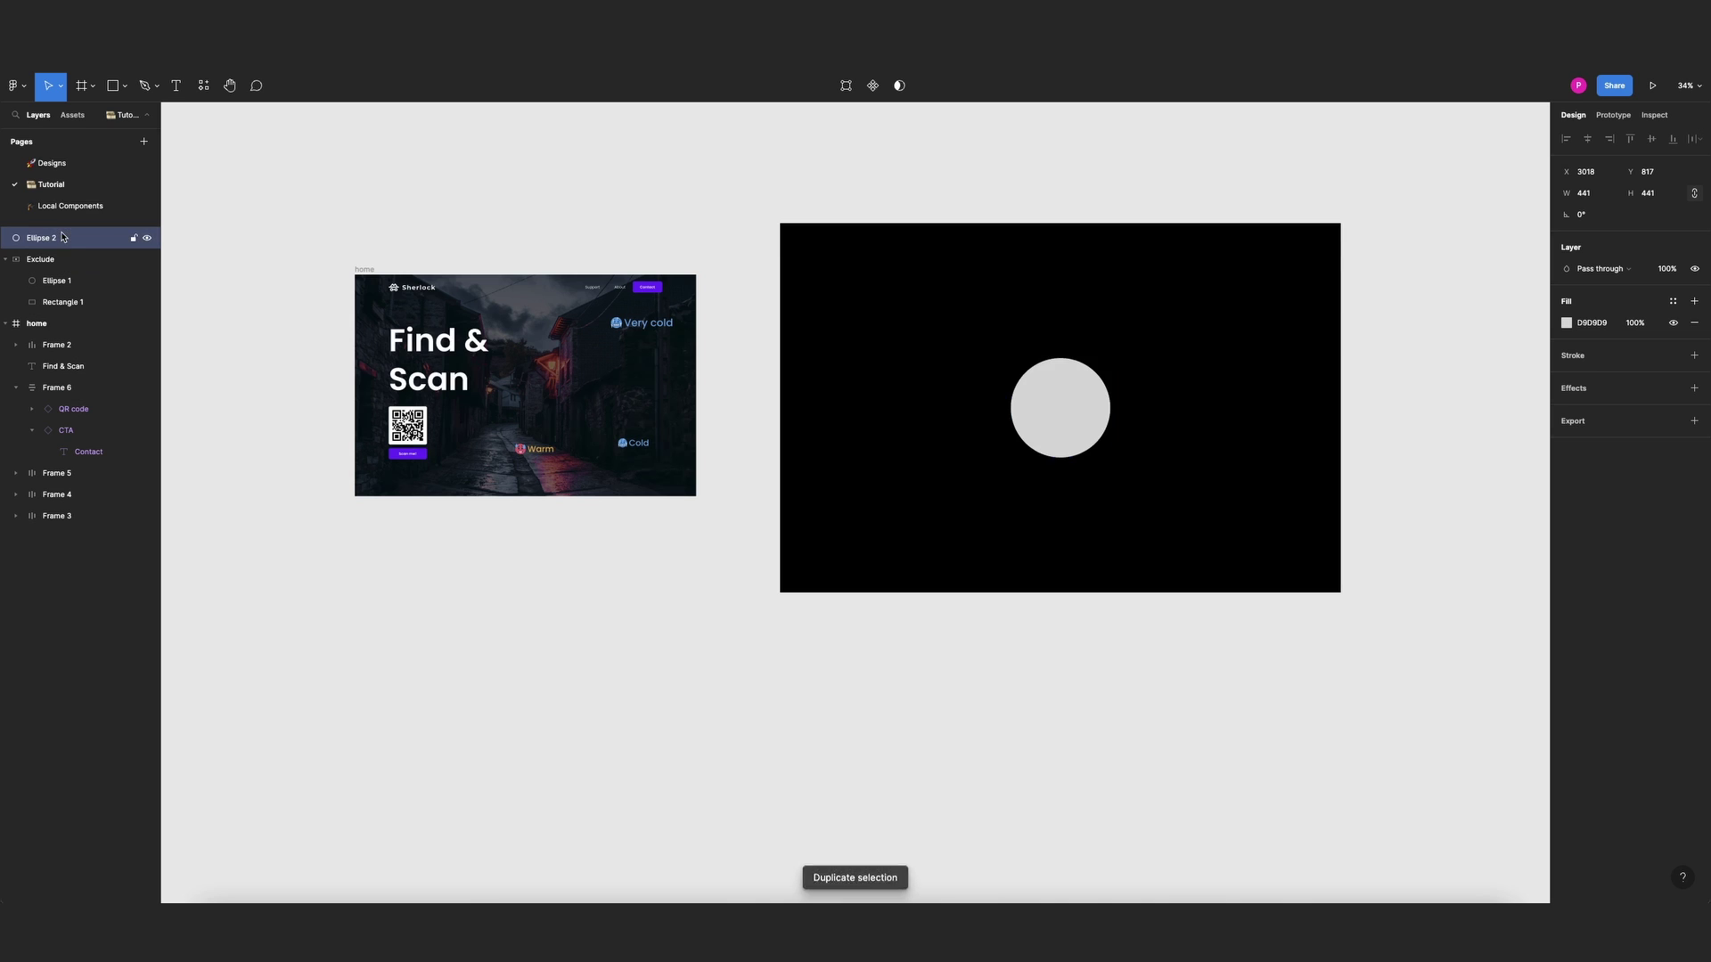
click(1080, 160)
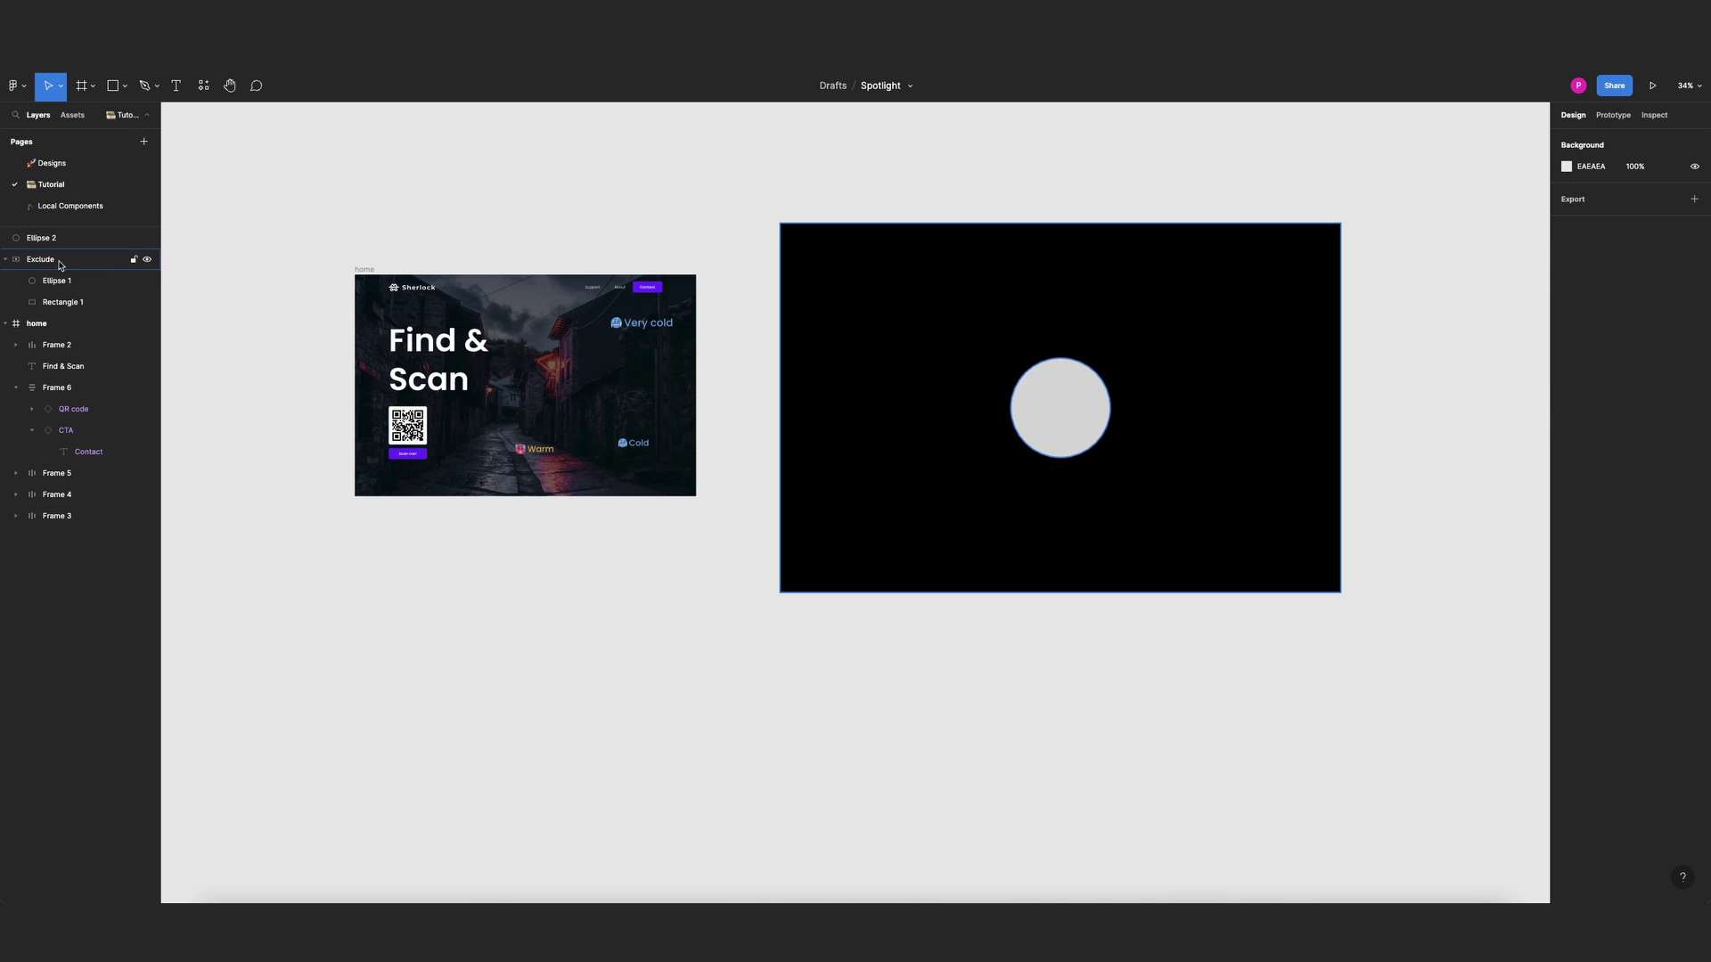
Give Ellipse 2 a radial gradient fill with a white centre fading to black
click(1089, 412)
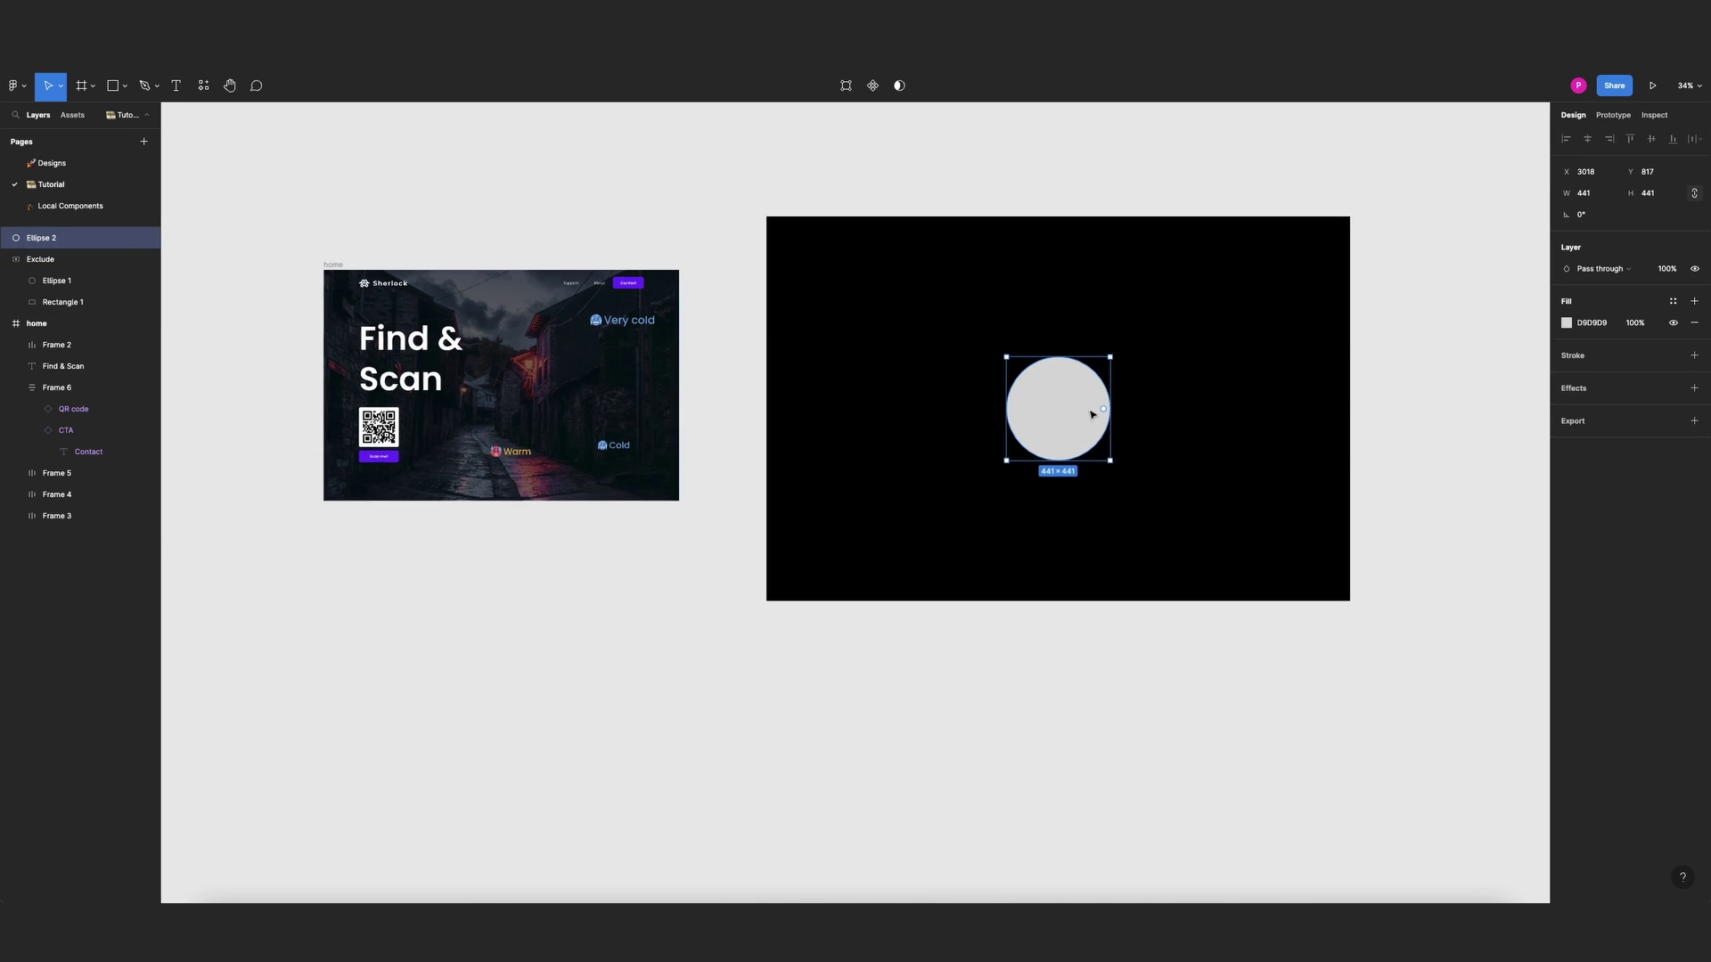
scroll(1093, 414, up, 3)
click(1567, 322)
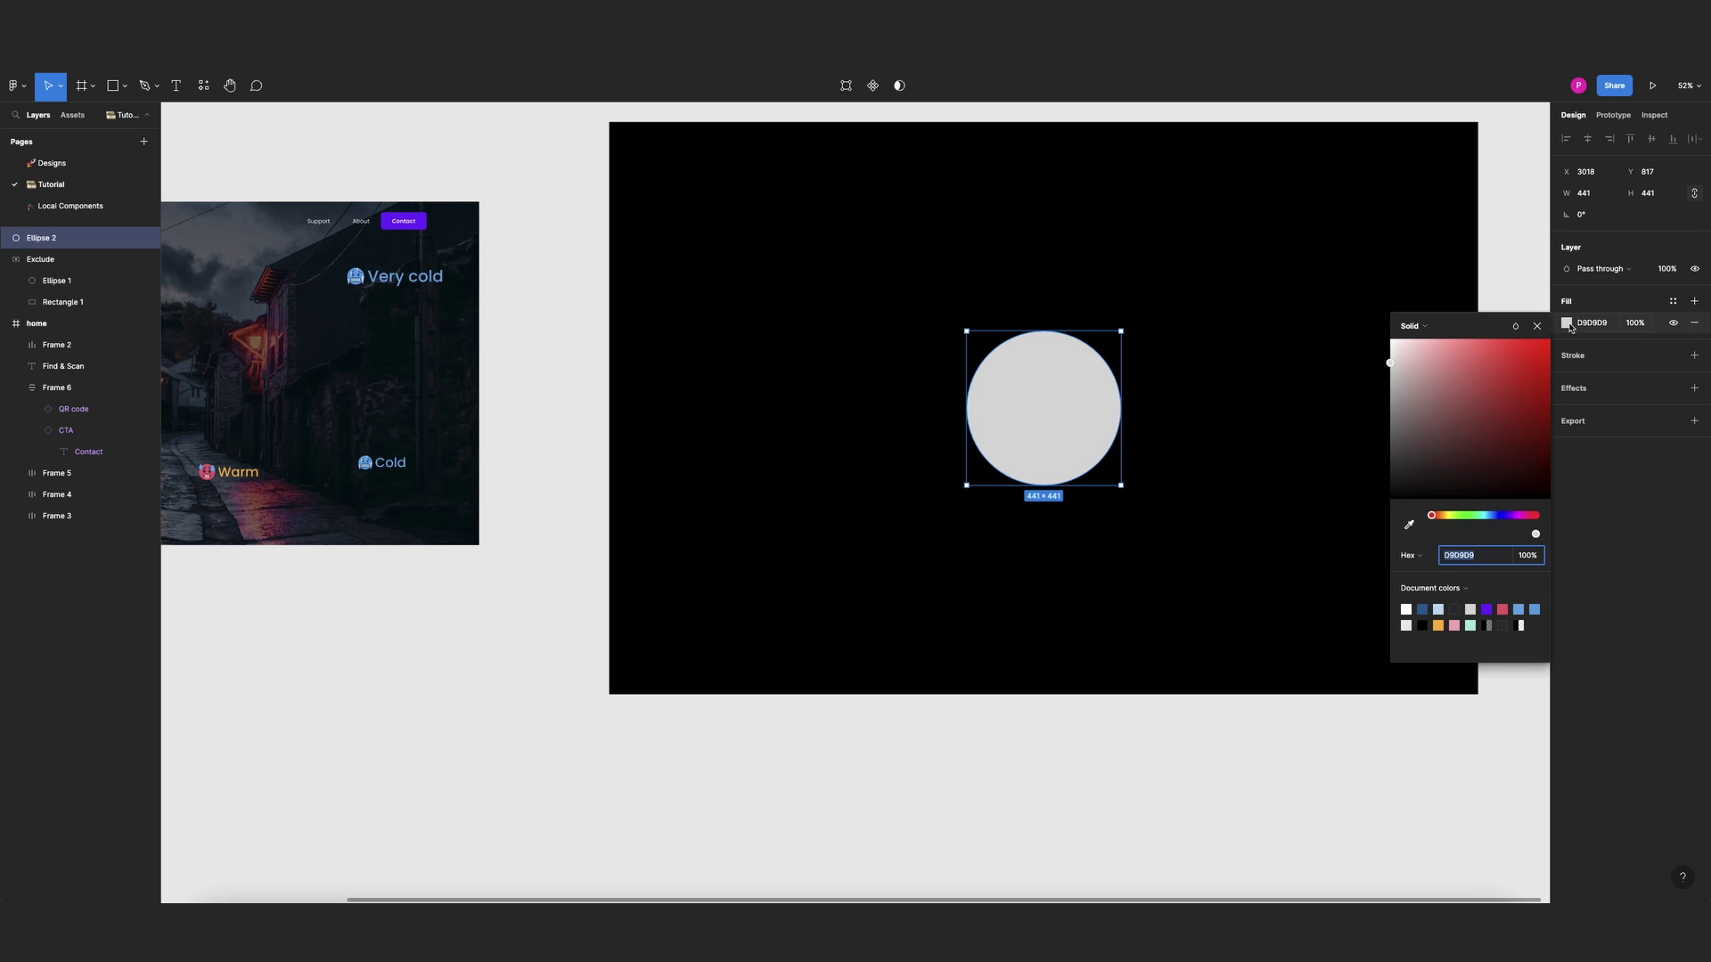
drag(1405, 347, 1333, 554)
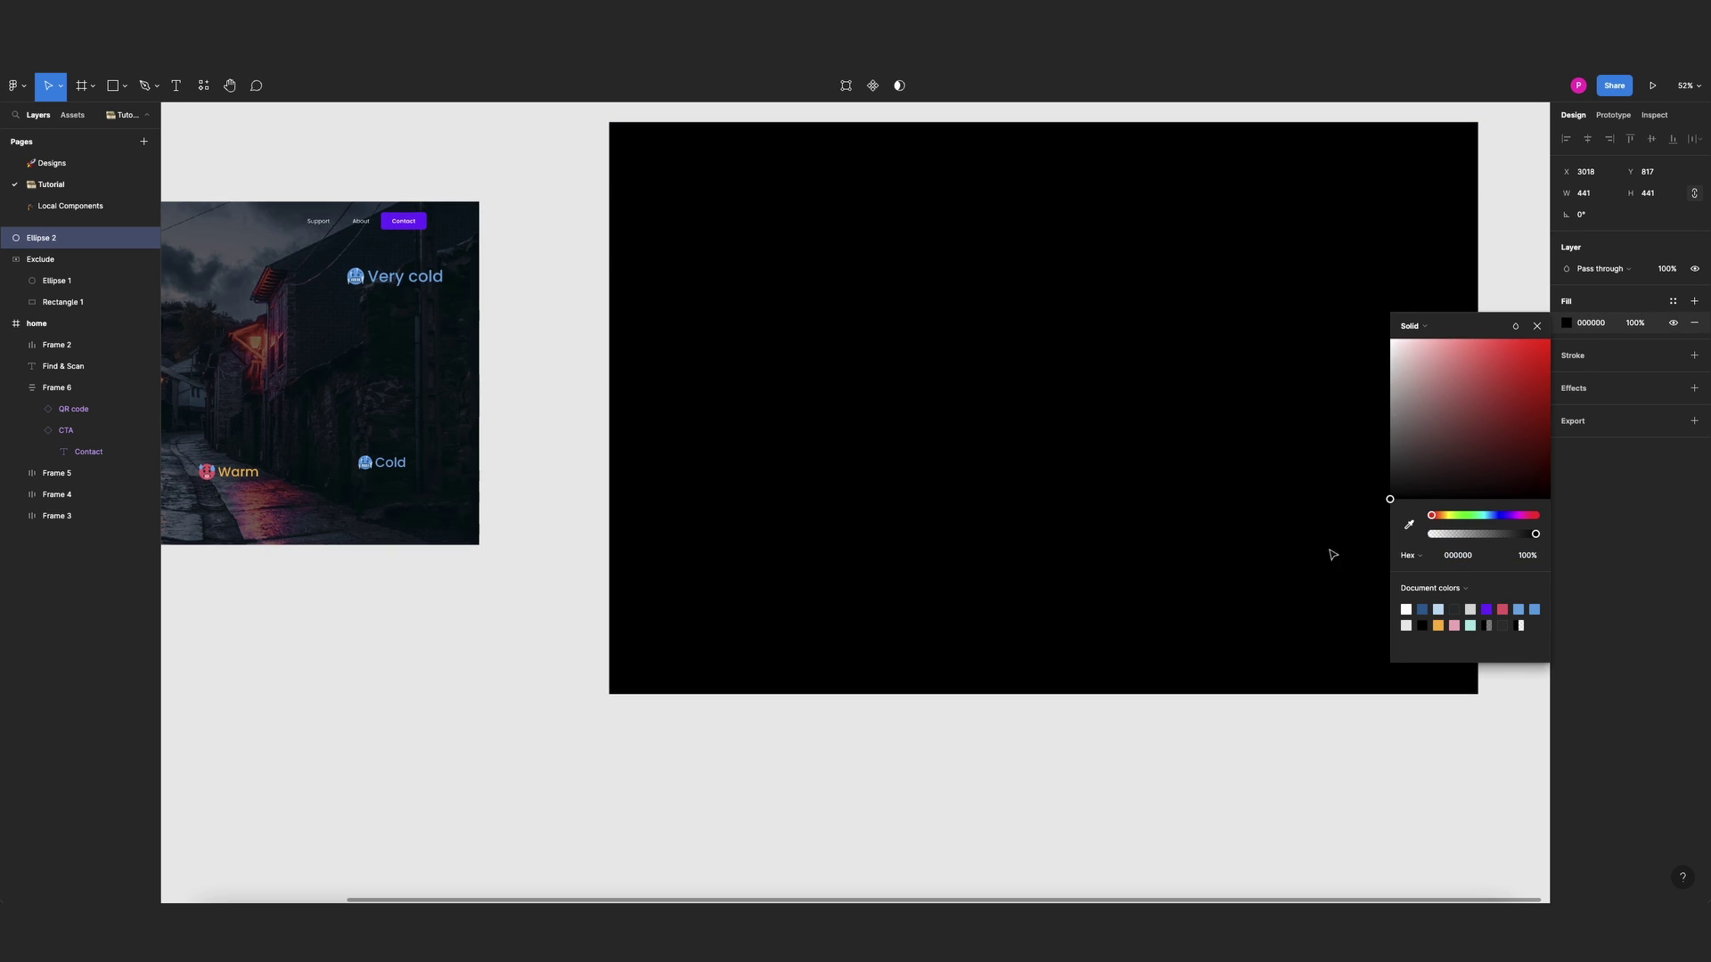
click(1412, 328)
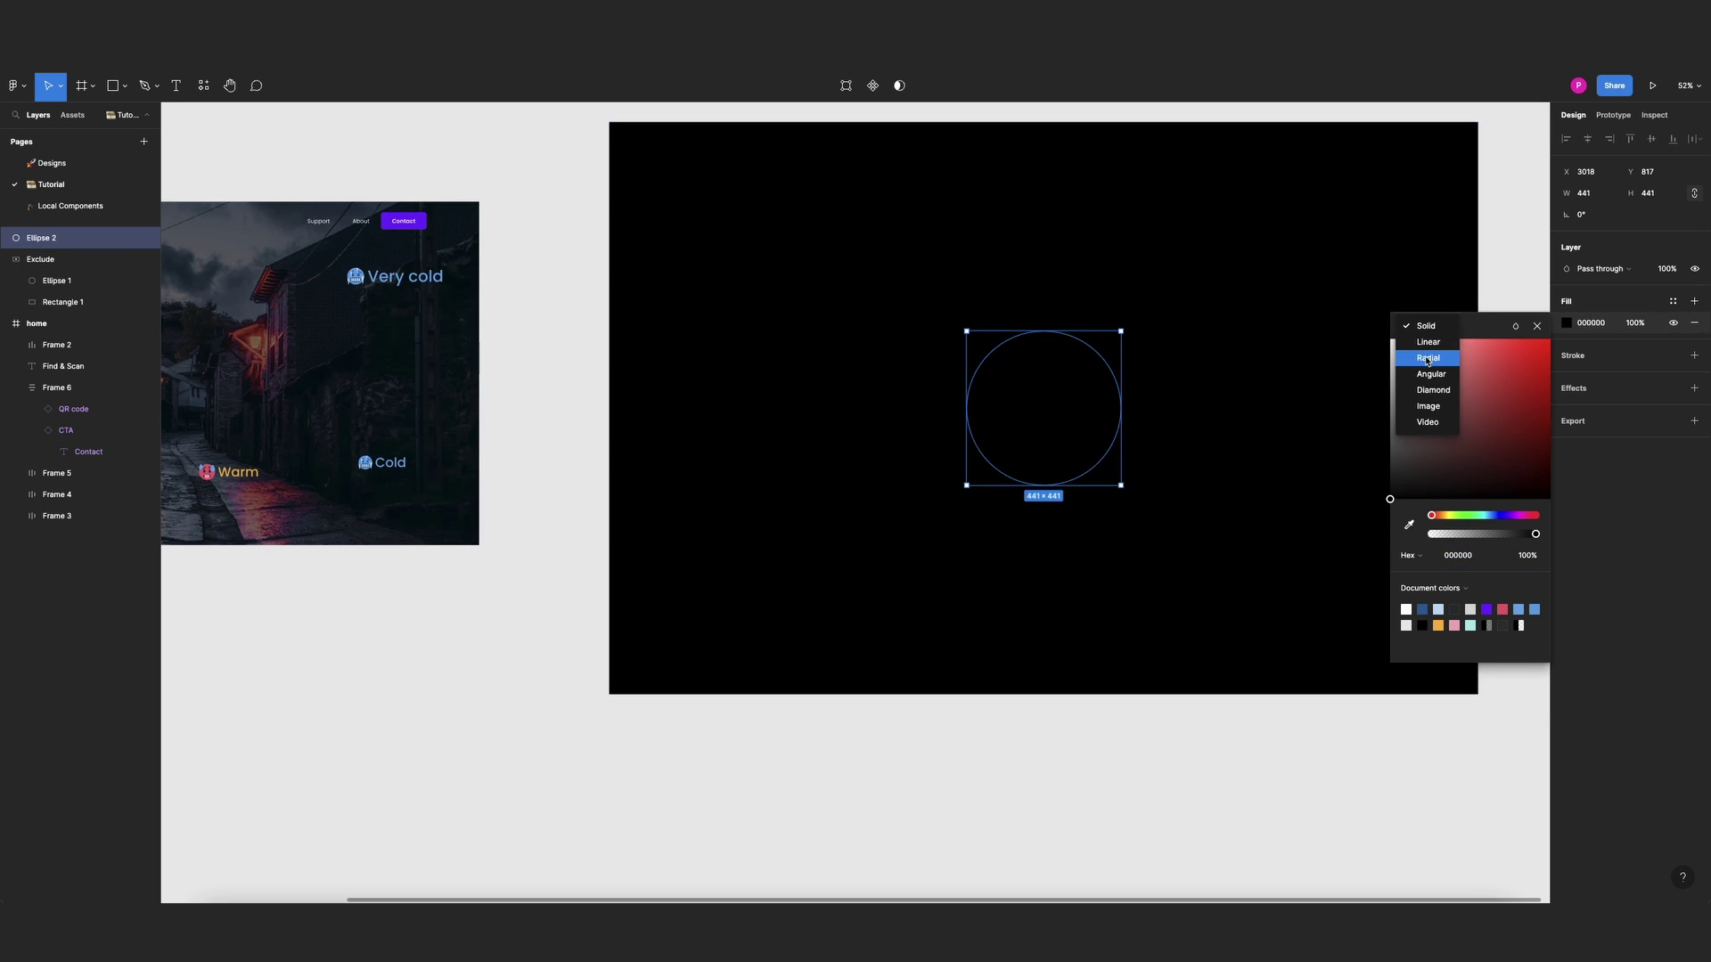
click(1428, 358)
drag(1412, 361, 1534, 357)
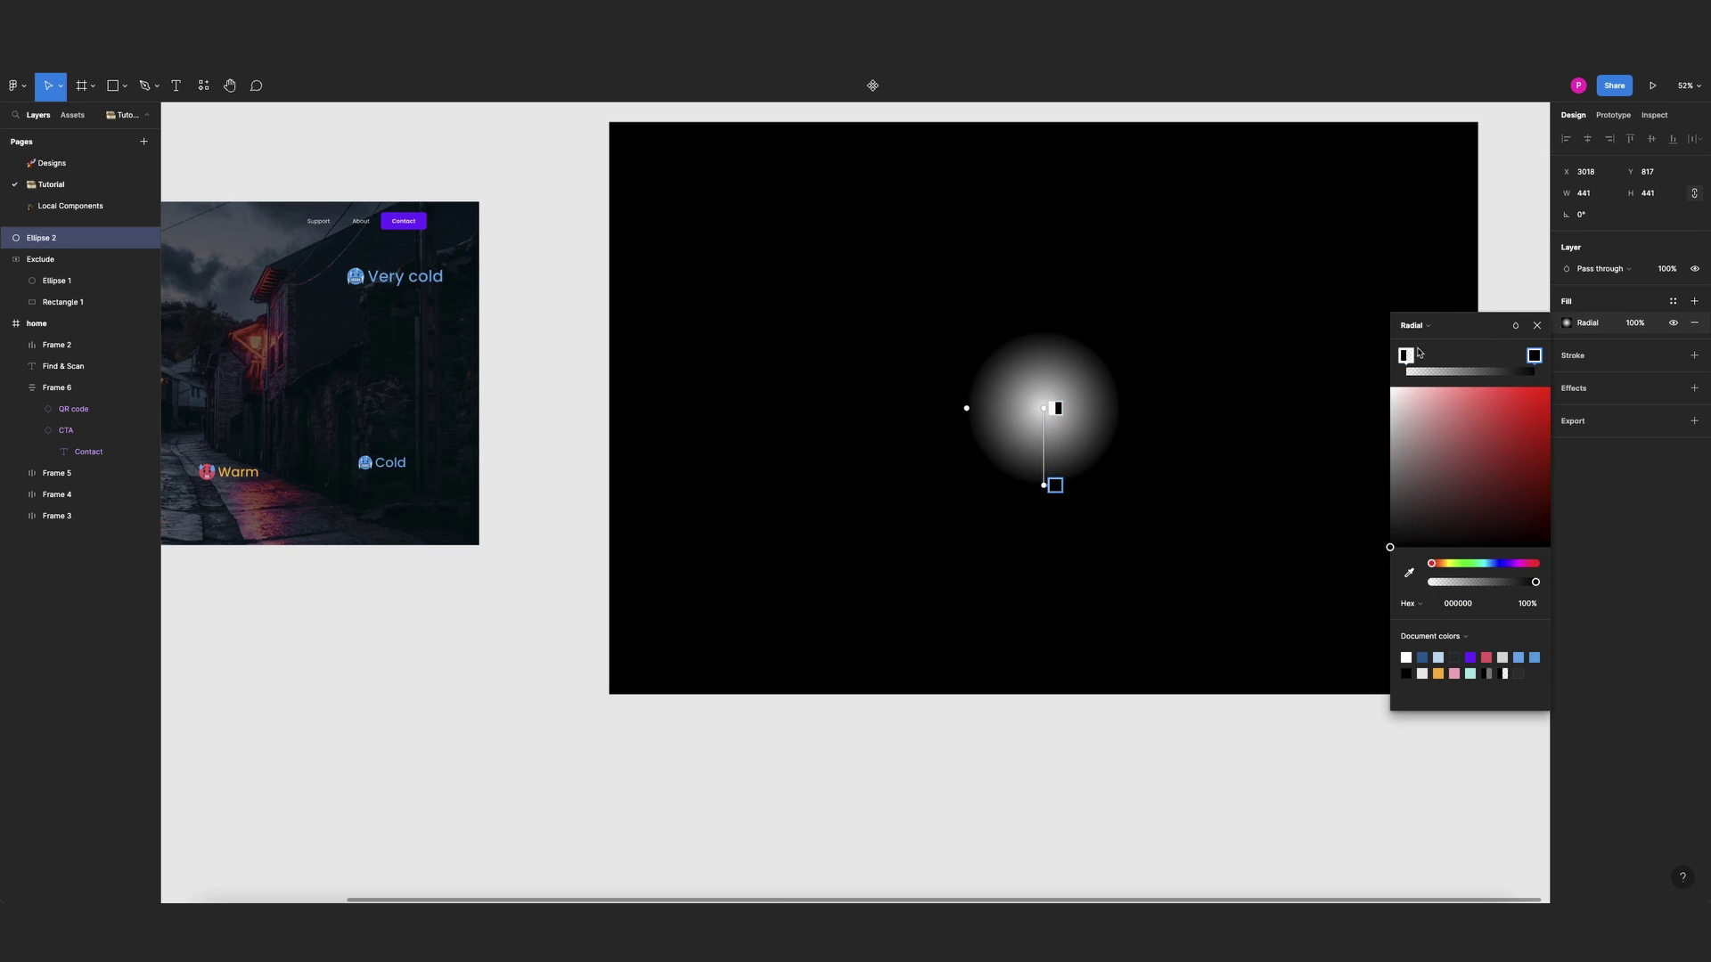
click(1534, 327)
scroll(1227, 317, down, 3)
click(1364, 225)
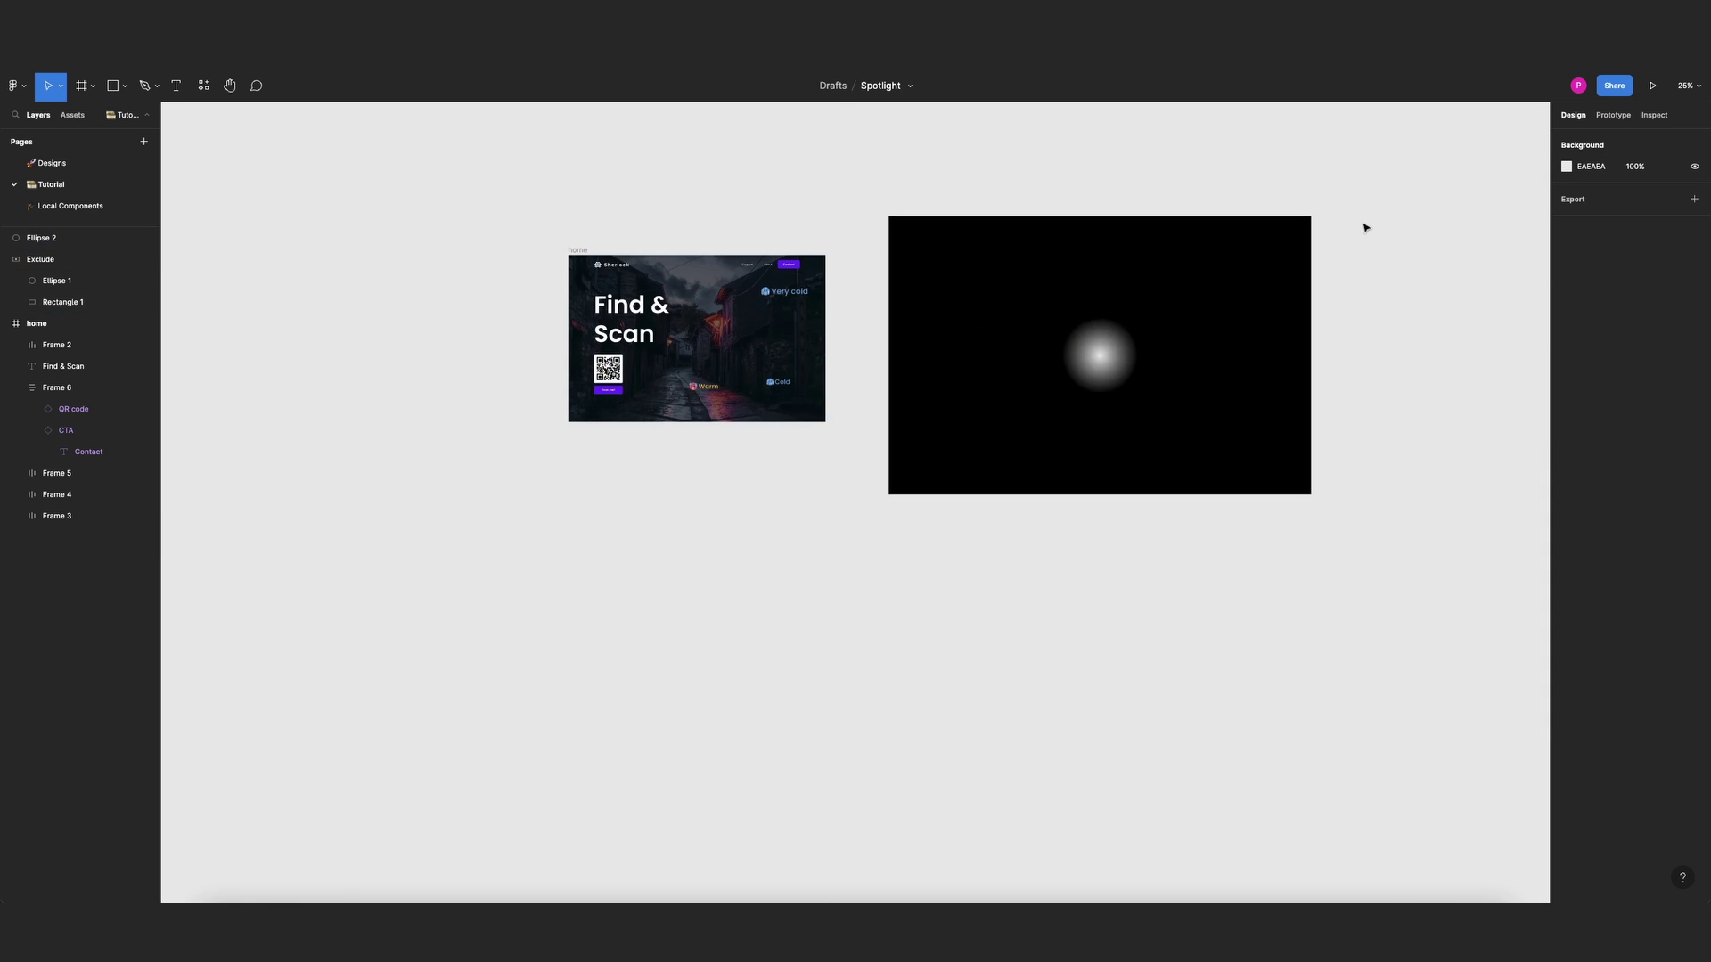
click(71, 239)
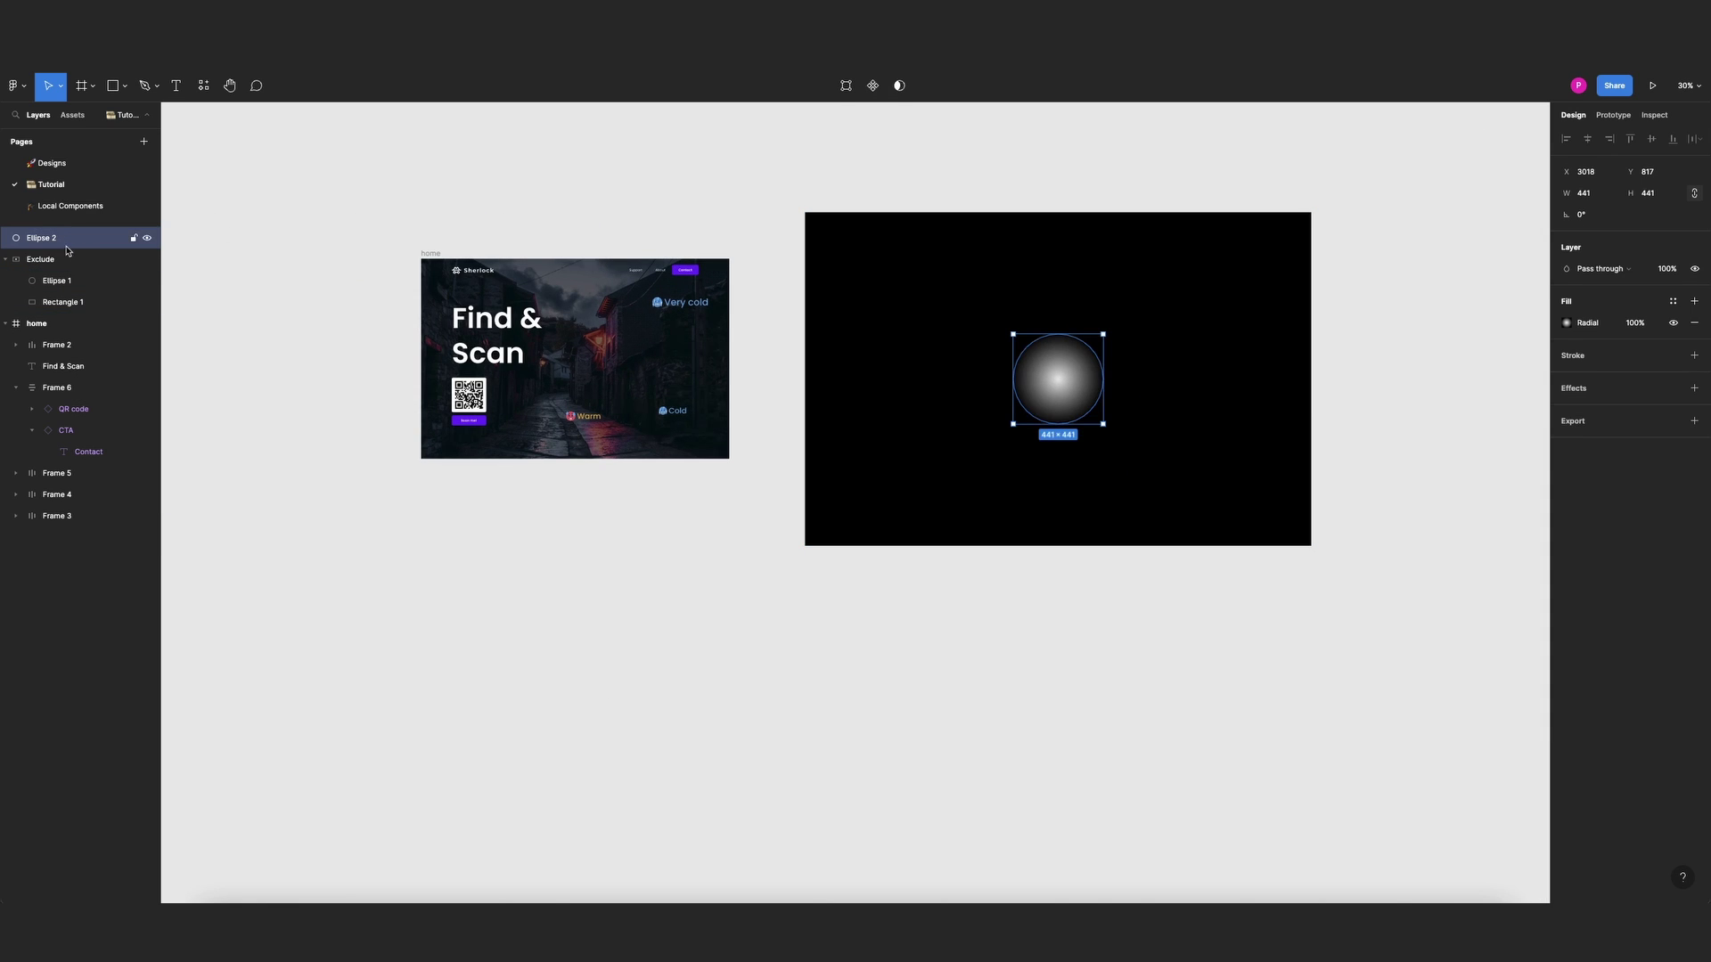
Wrap Ellipse 2 and the Exclude shape in a new frame, Frame 7
shift+click(64, 260)
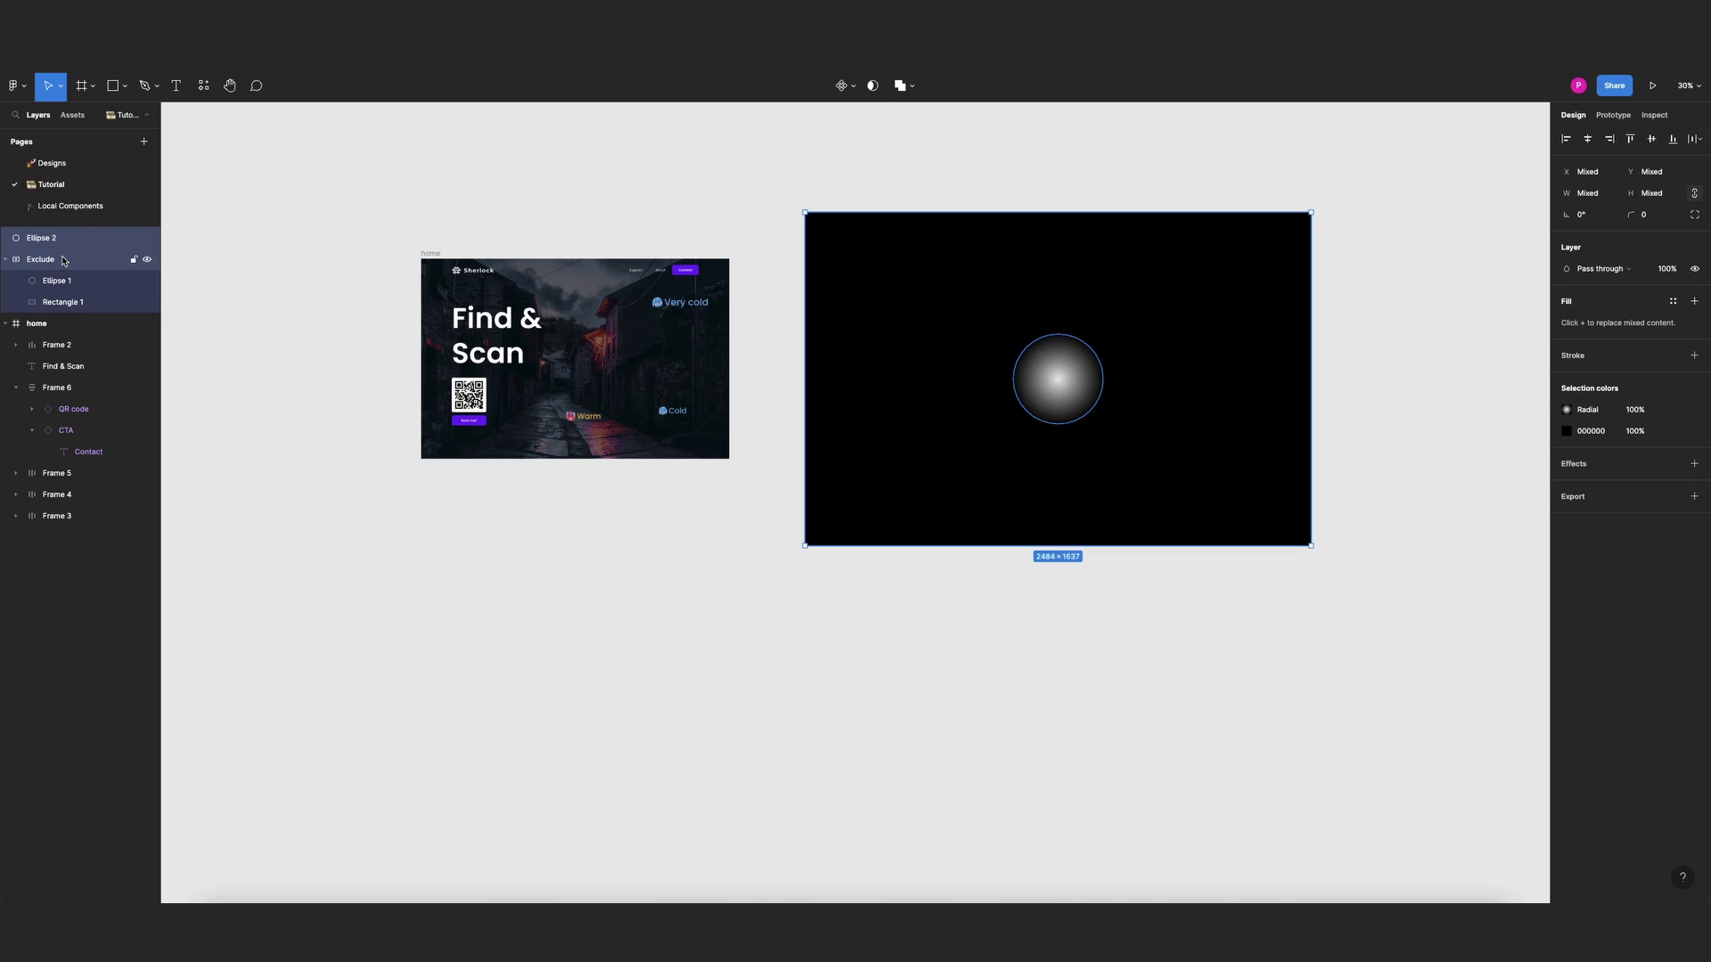
scroll(1250, 328, up, 3)
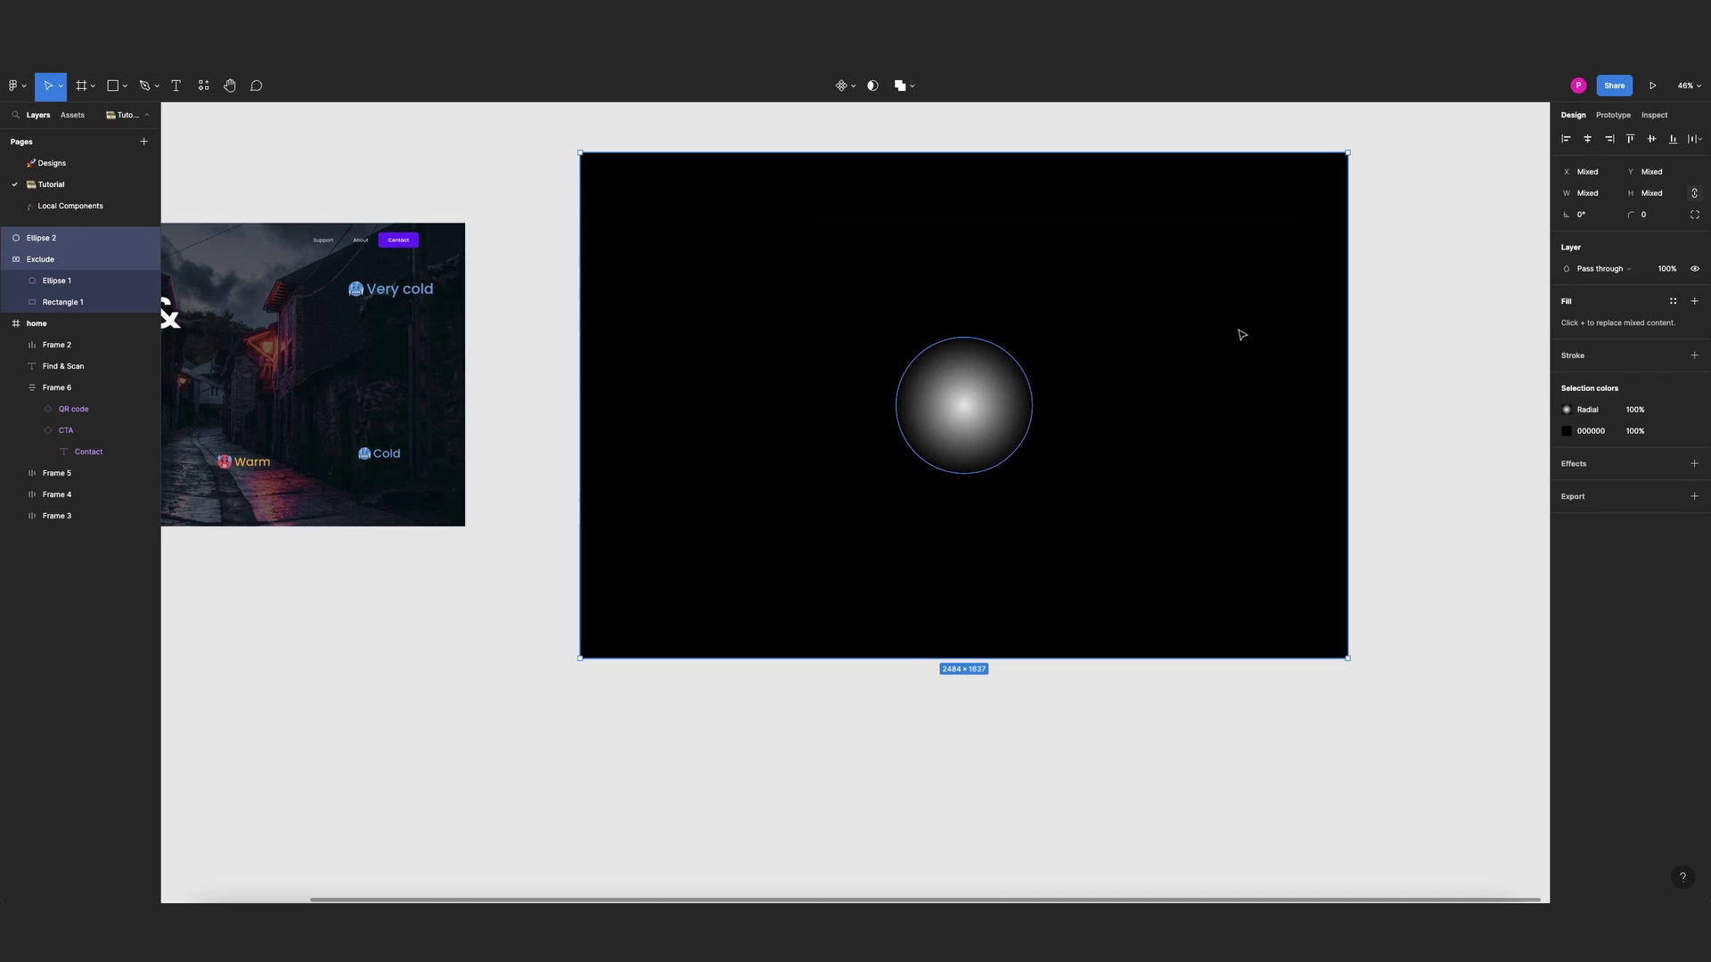
right_click(1062, 304)
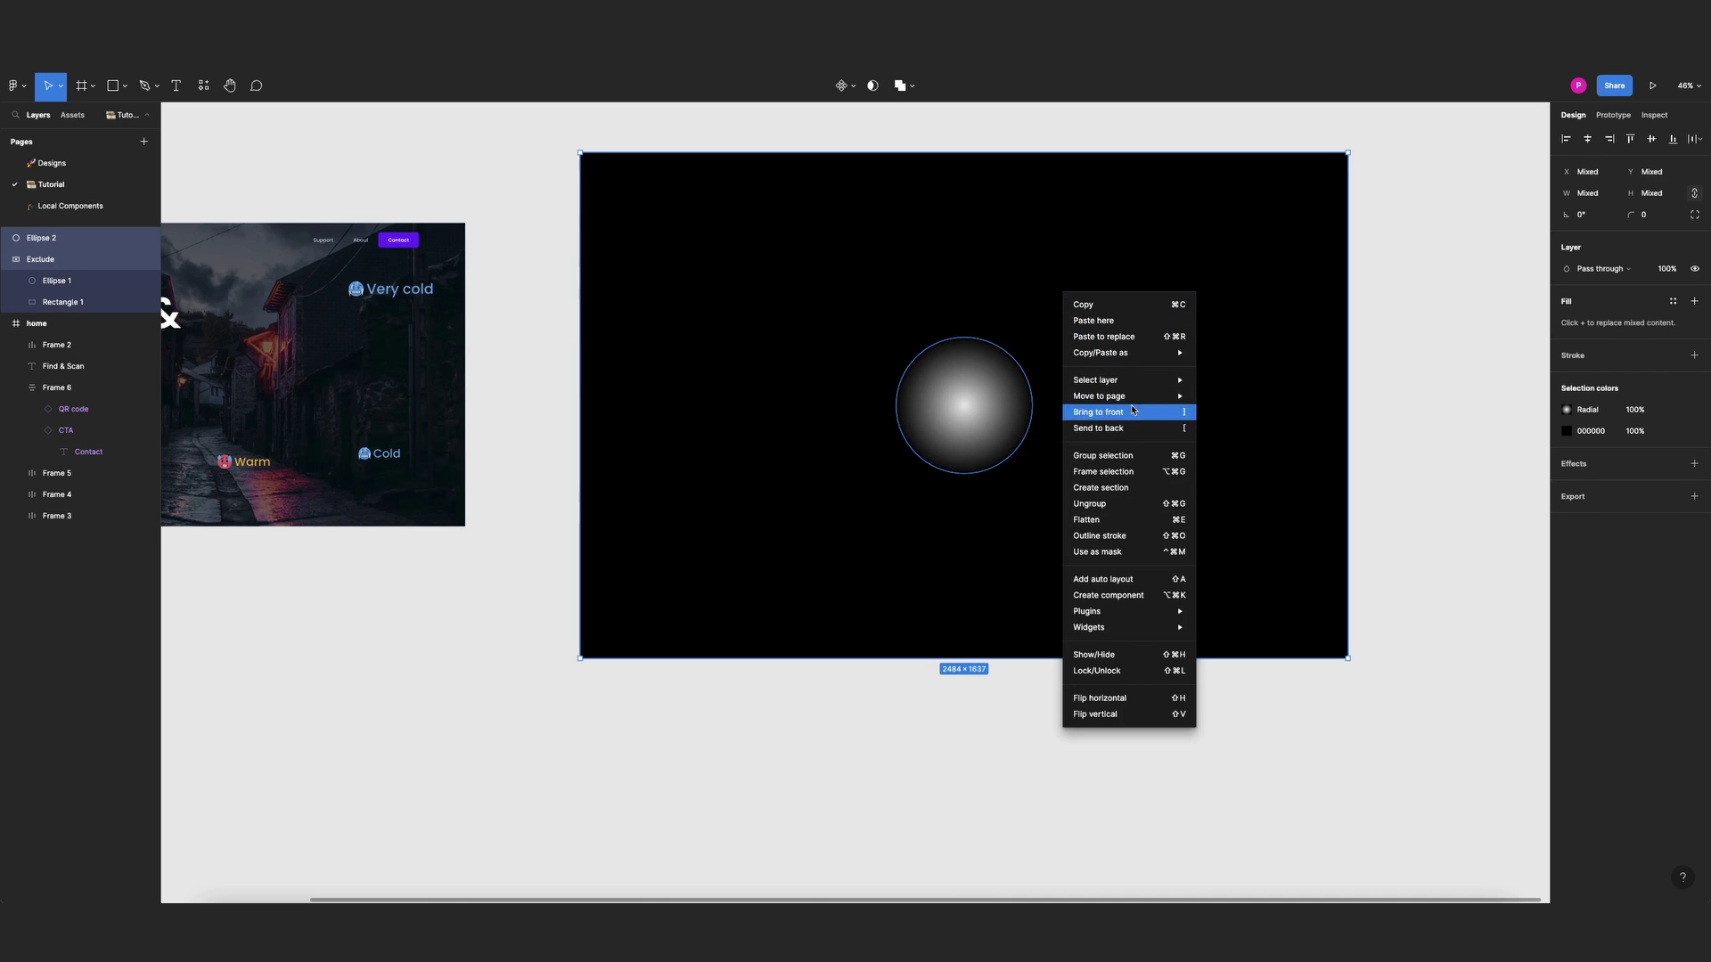
click(1116, 479)
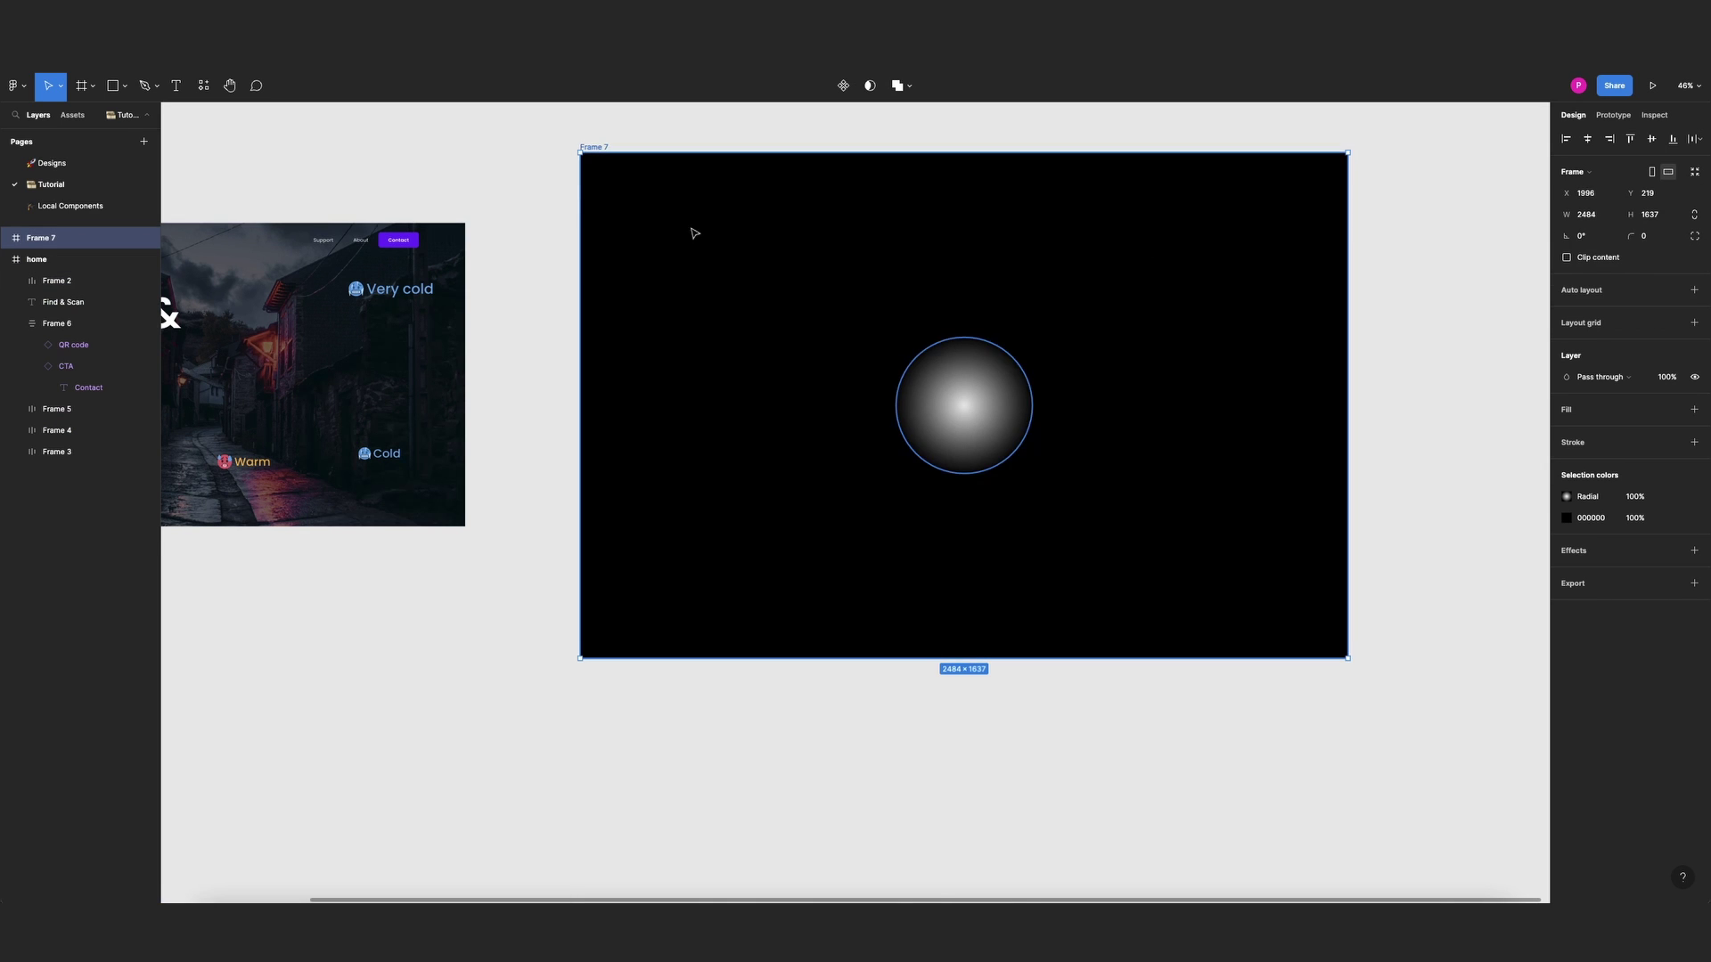
click(4, 237)
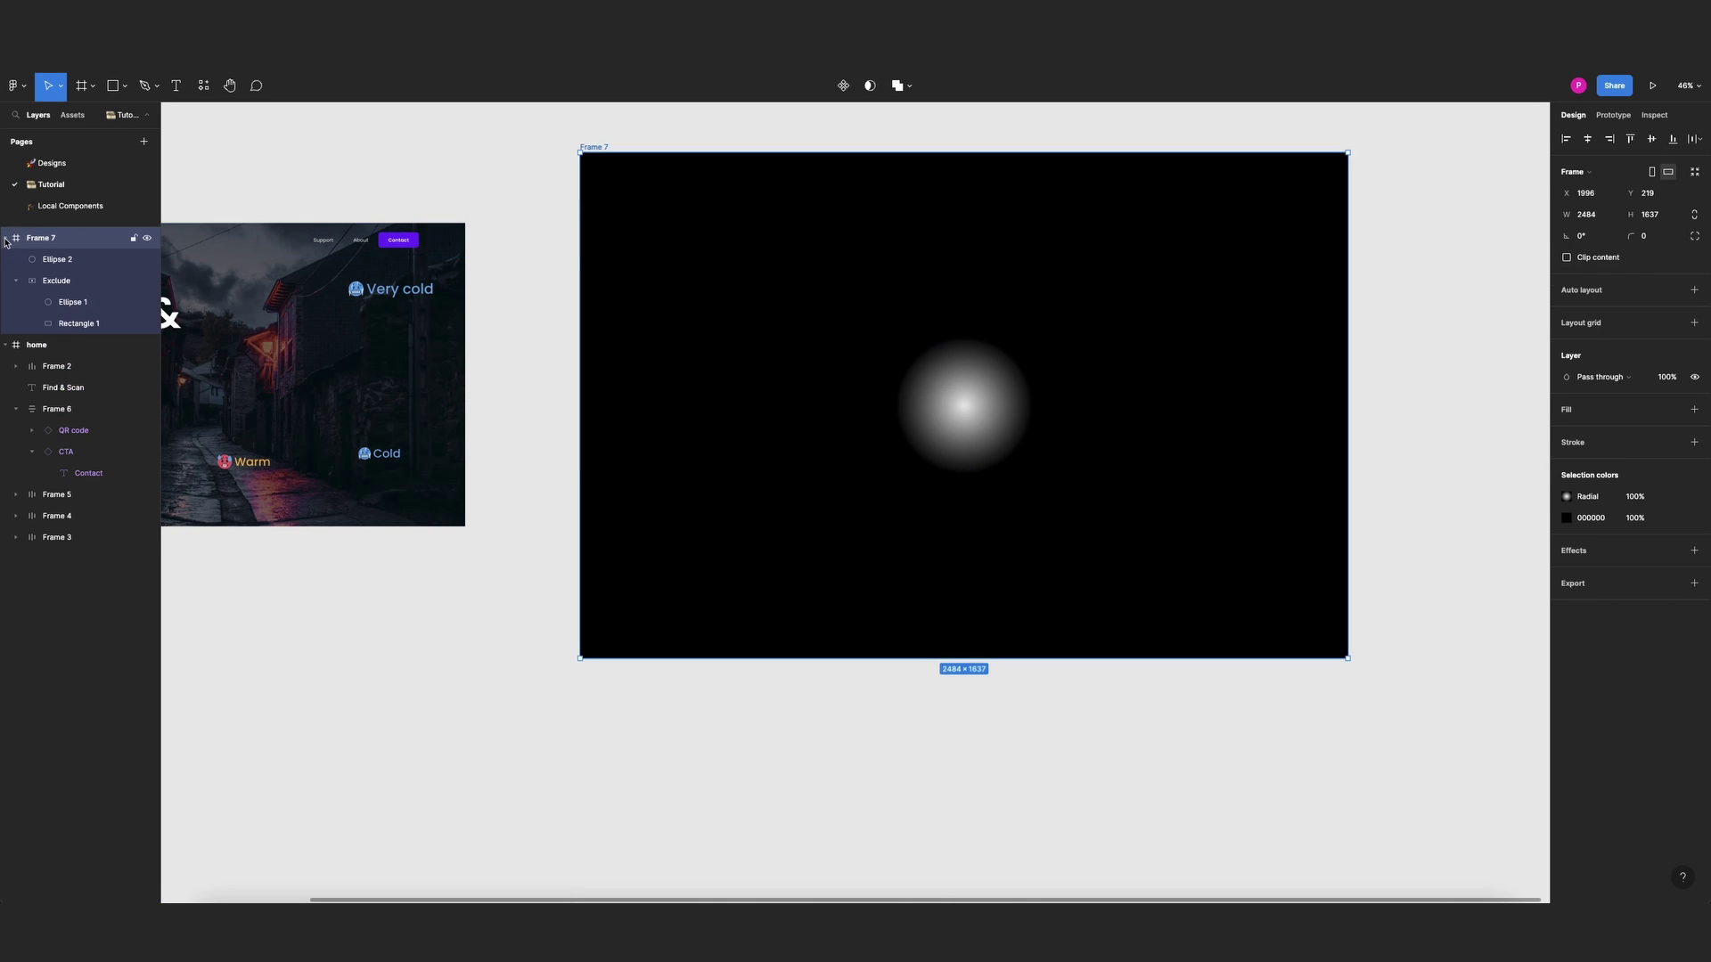
click(67, 259)
shift+click(67, 280)
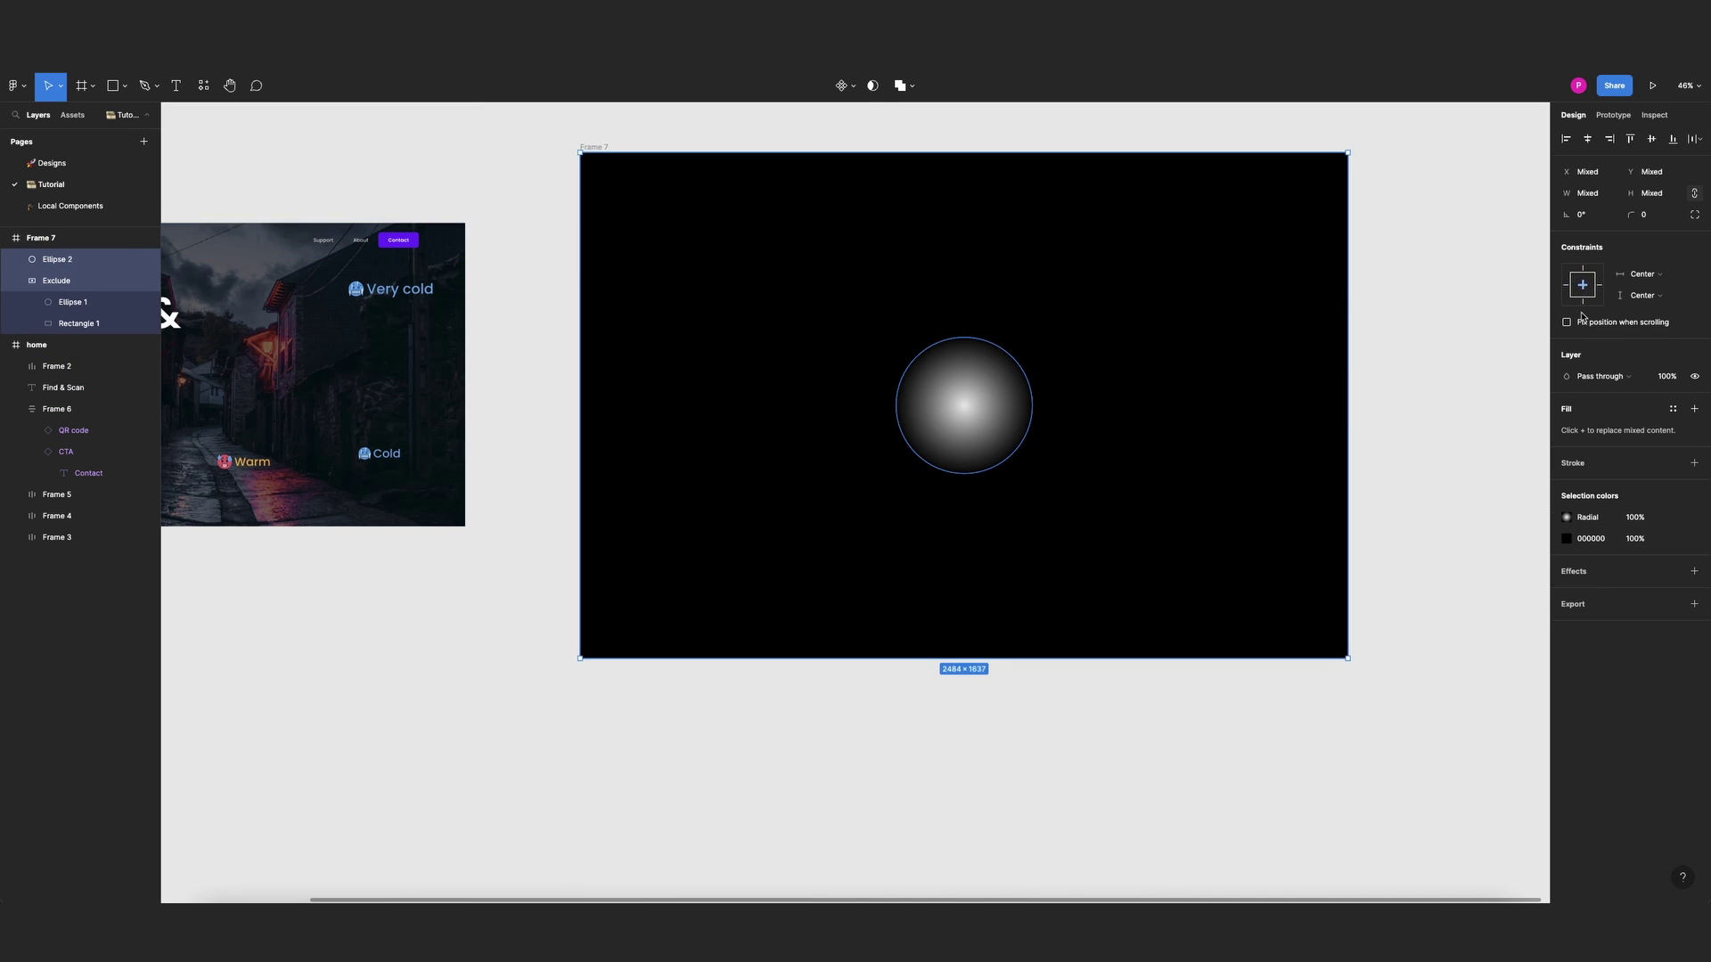
click(1439, 162)
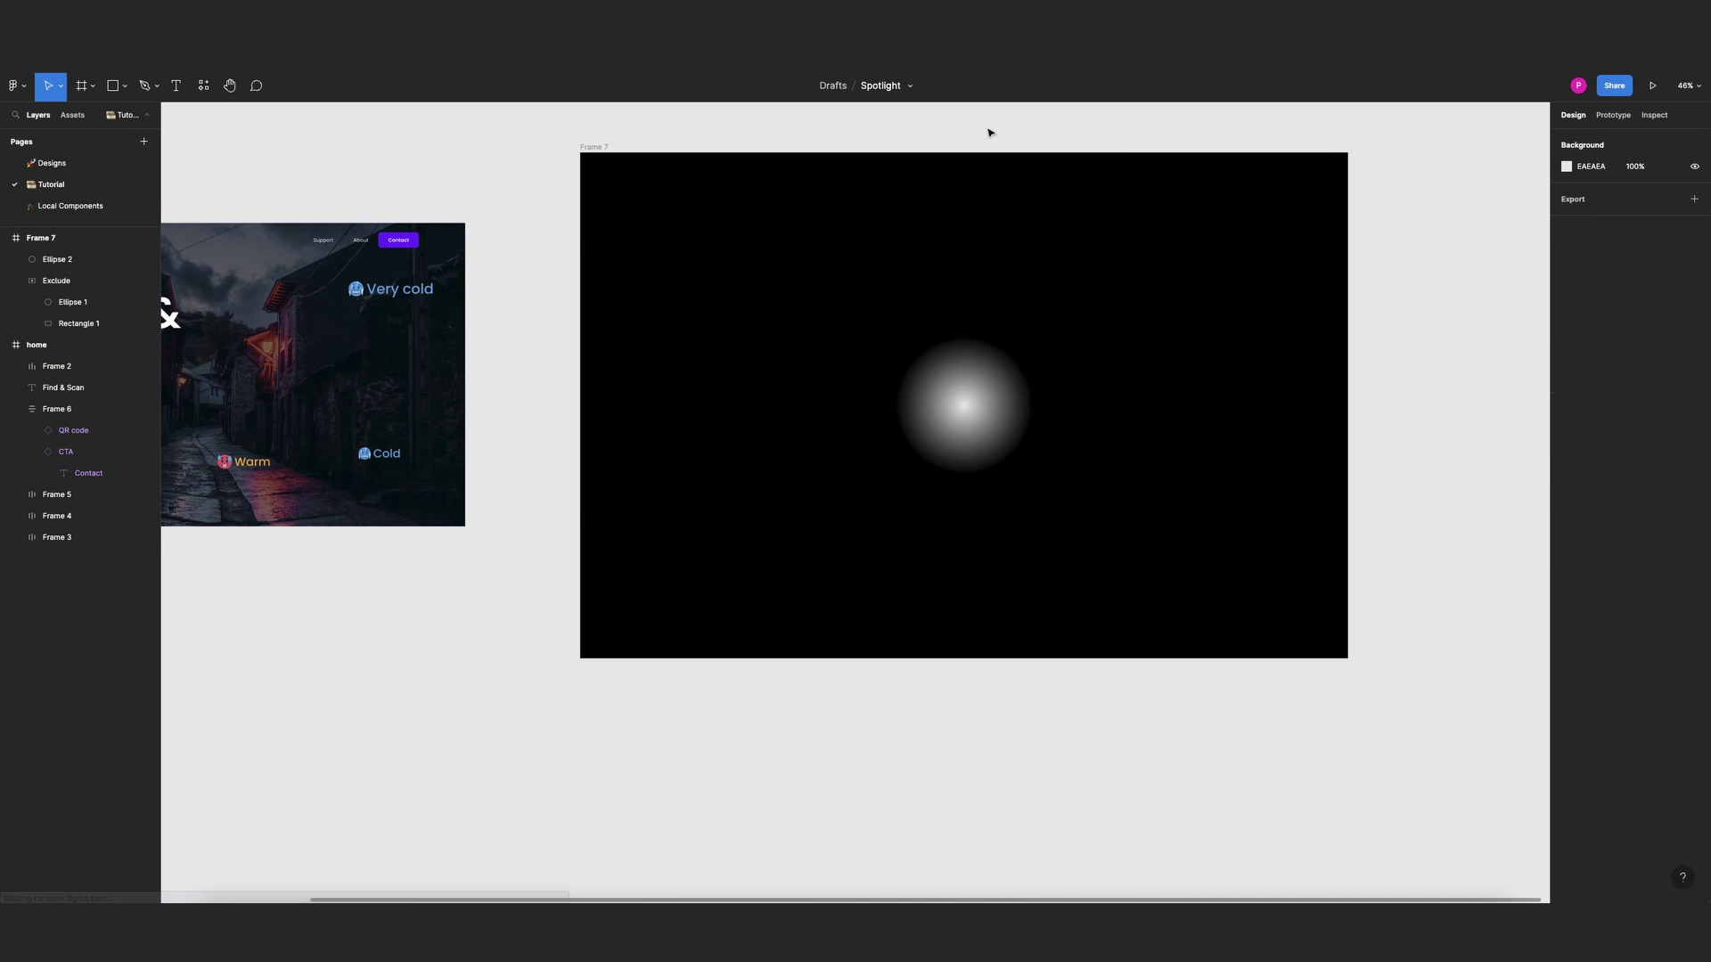
Trim Frame 7 from the top, bottom and right to about 1593×982
click(593, 148)
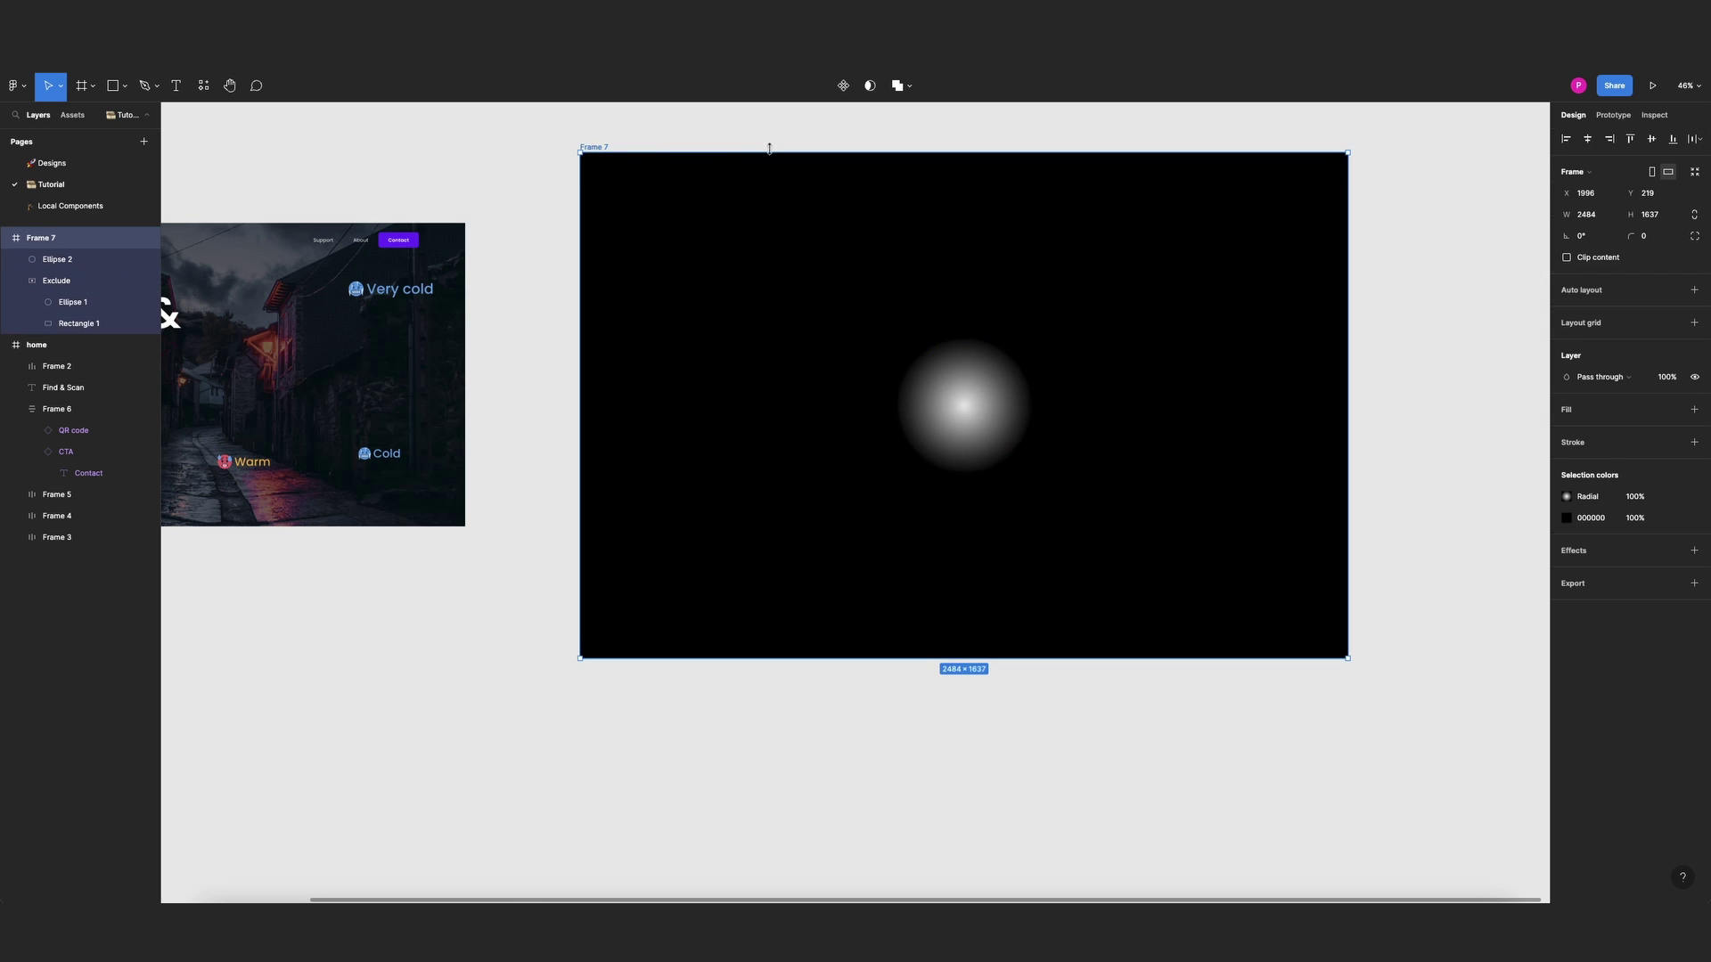
drag(773, 153, 775, 220)
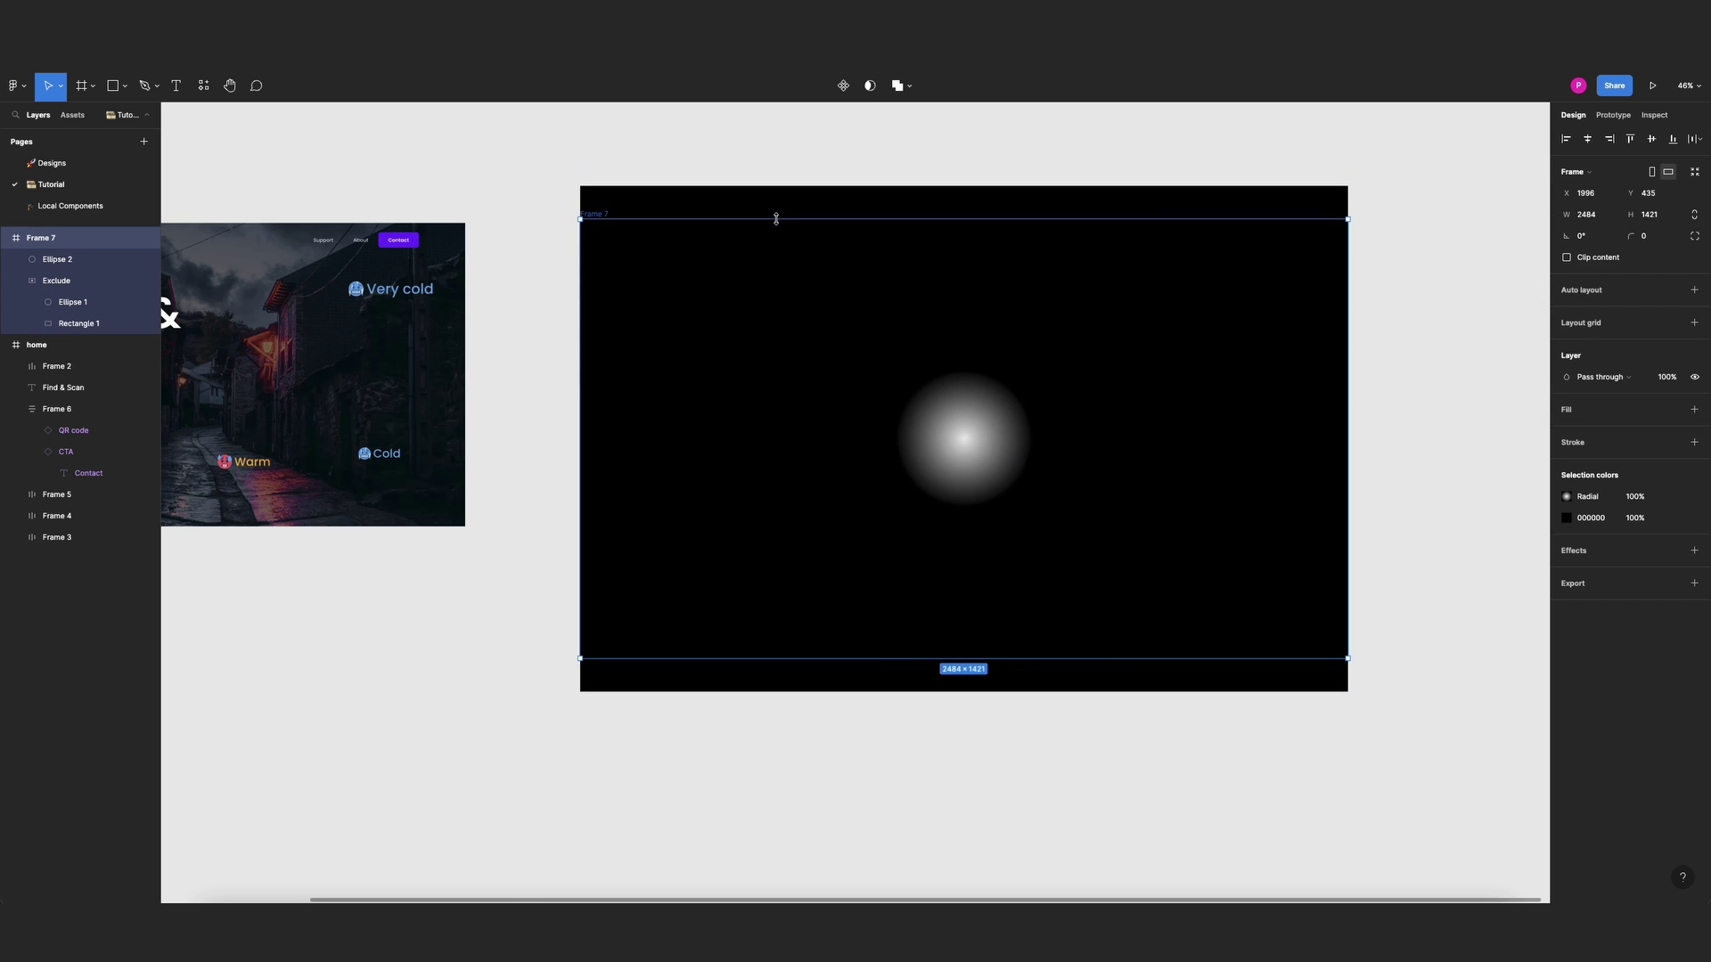
drag(882, 657, 881, 526)
scroll(1038, 427, left, 3)
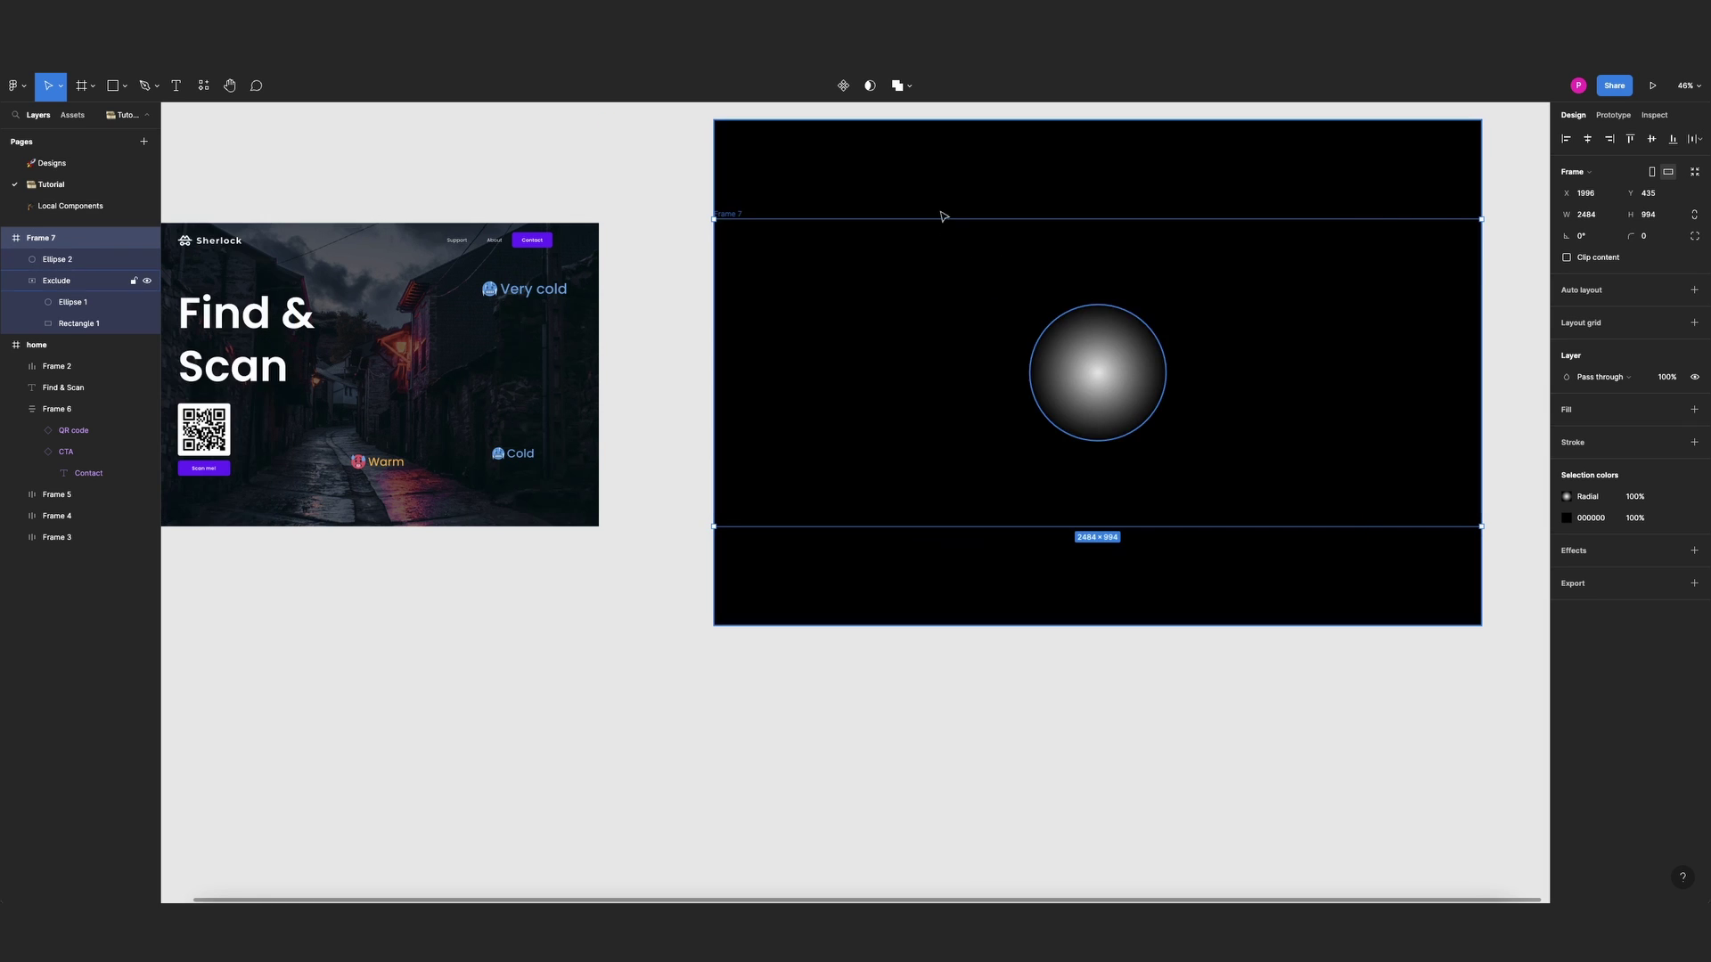
drag(940, 218, 938, 223)
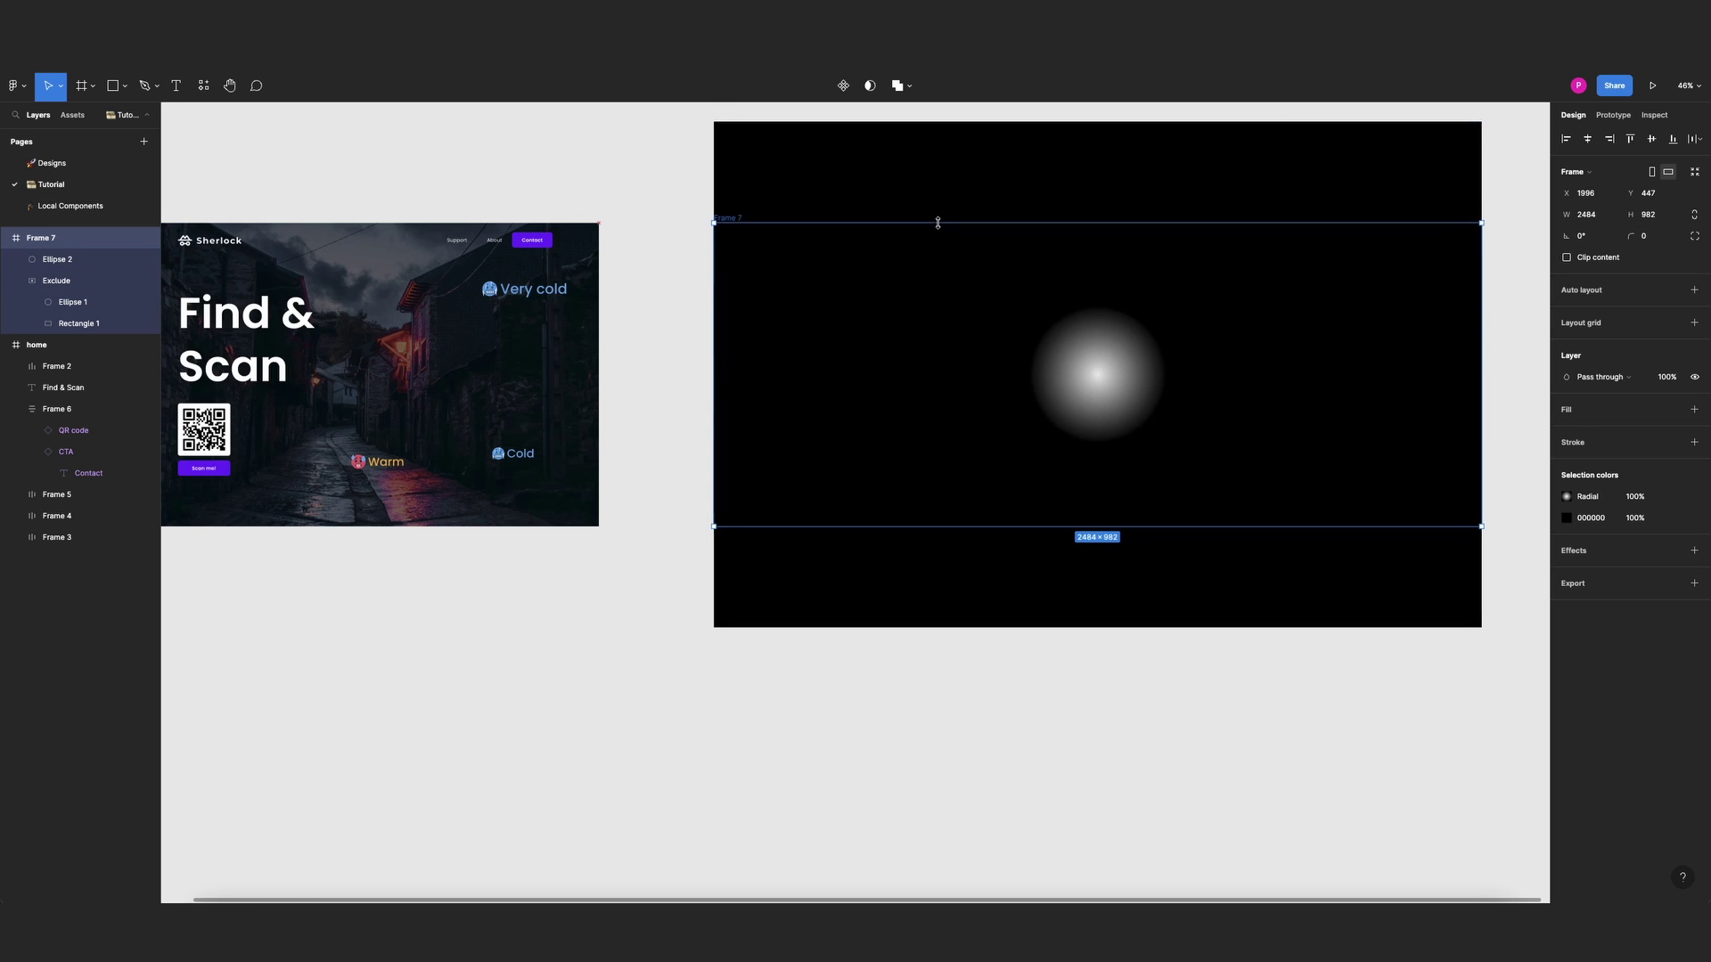
drag(1477, 281, 1210, 279)
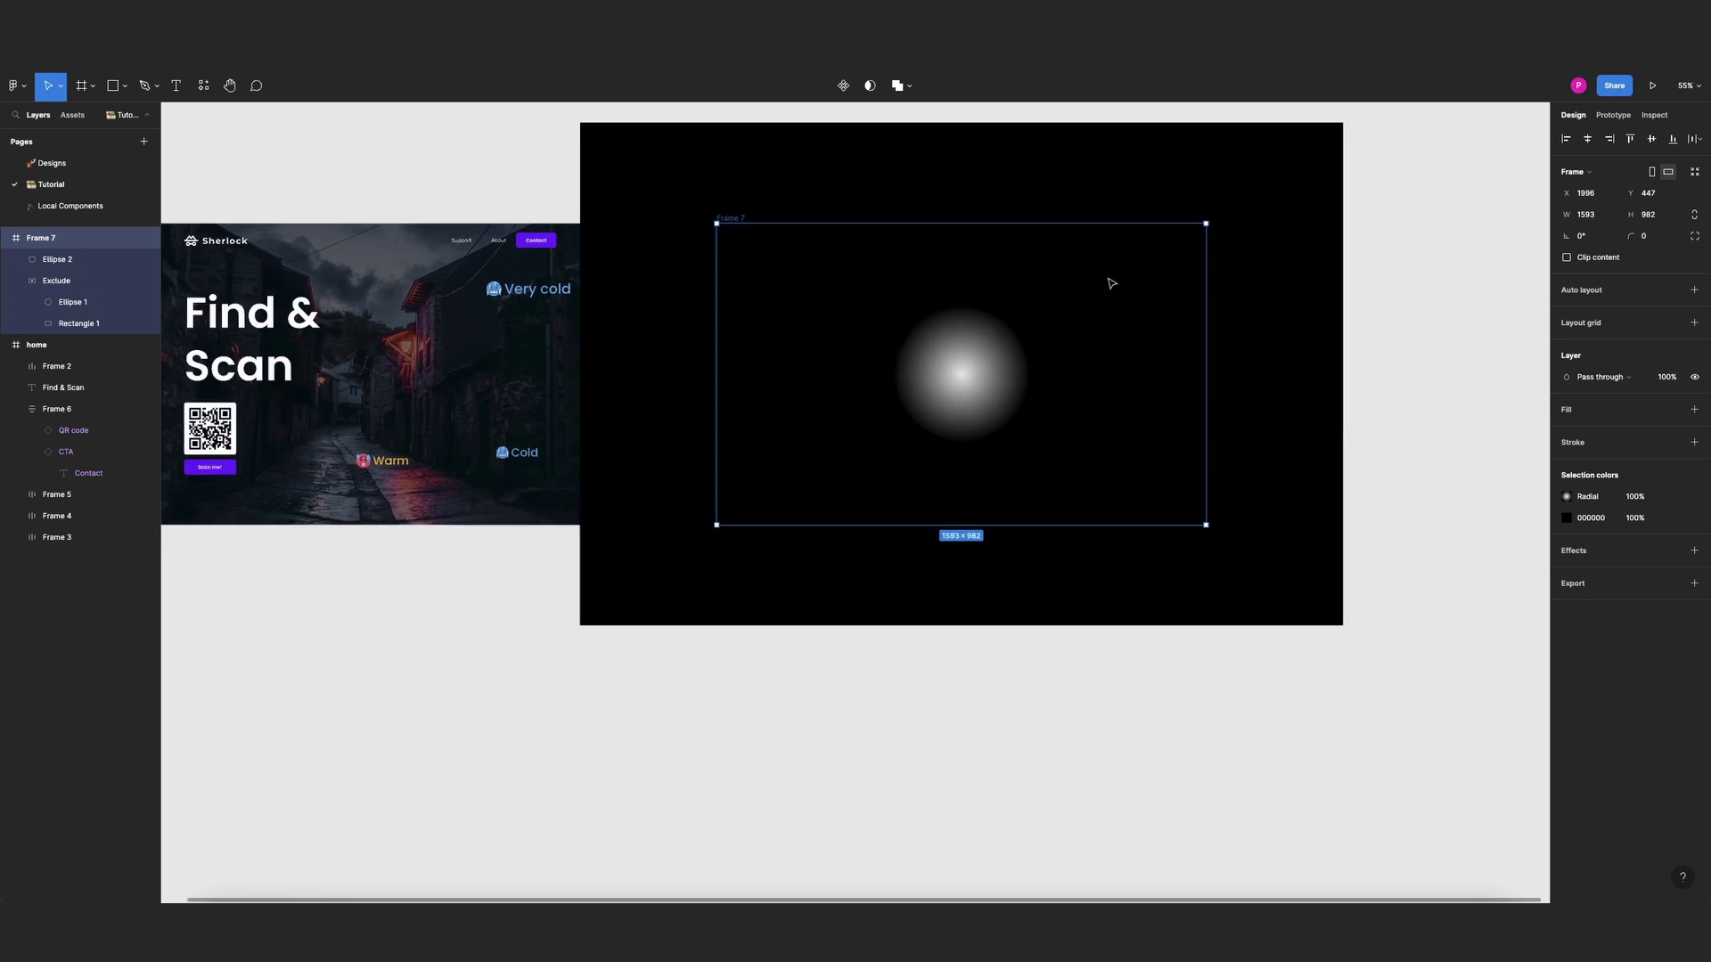
scroll(1107, 279, down, 3)
click(835, 136)
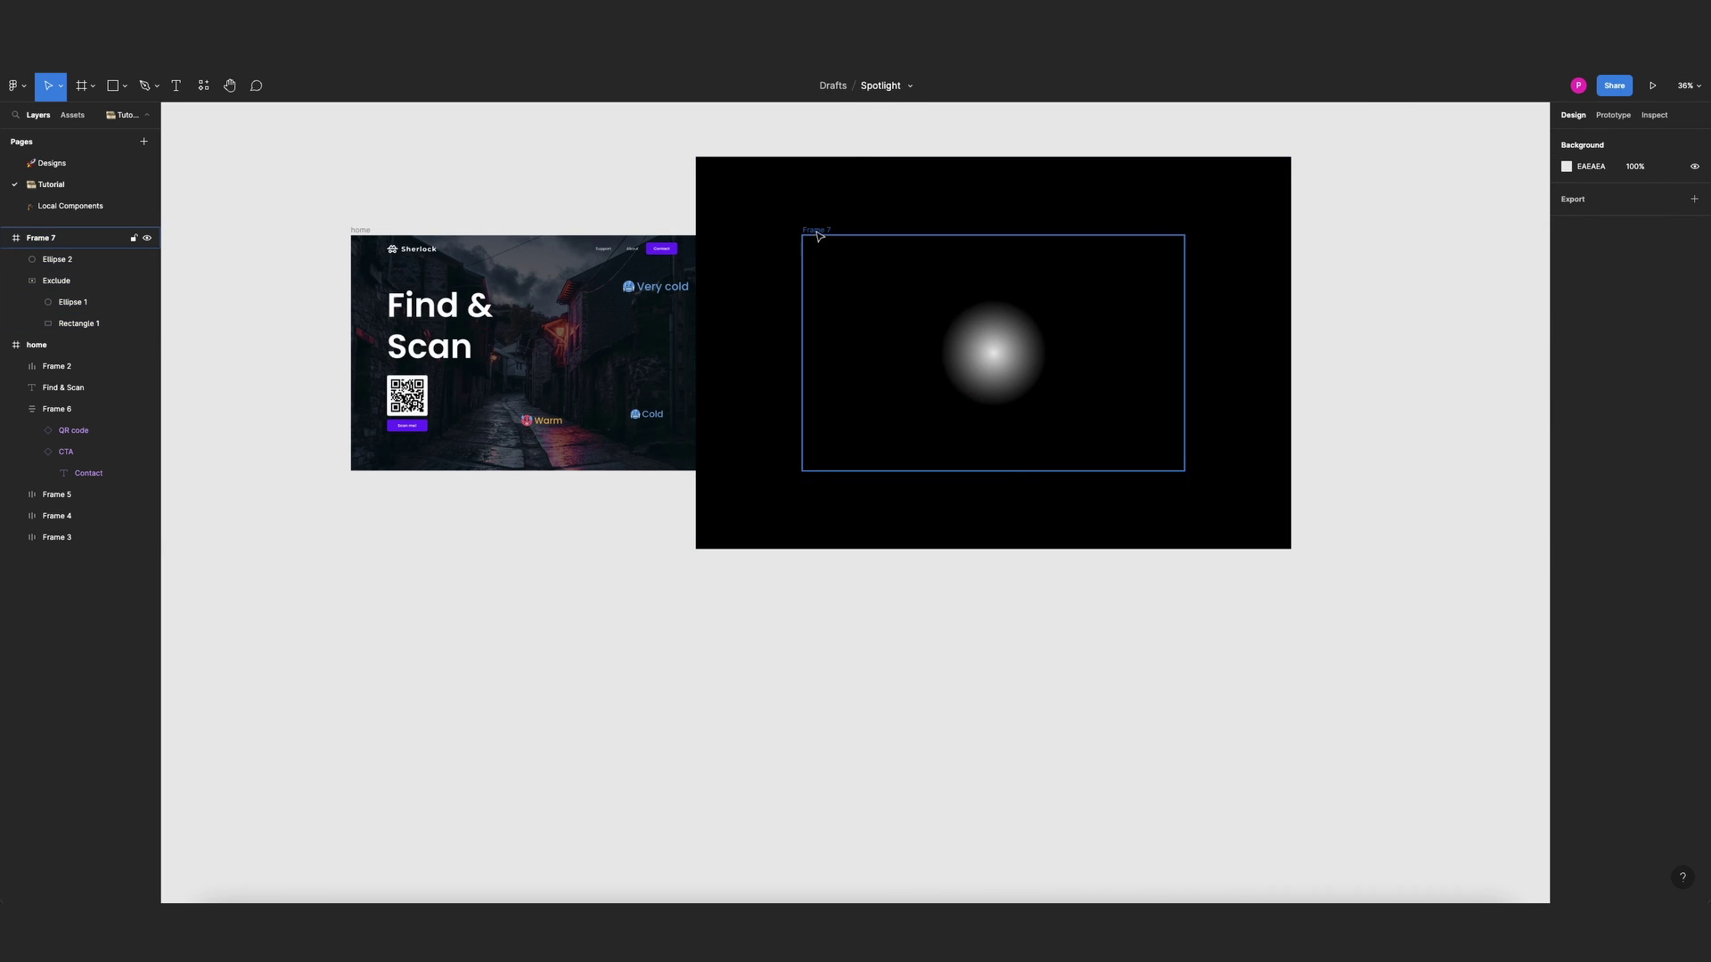
drag(817, 234, 640, 282)
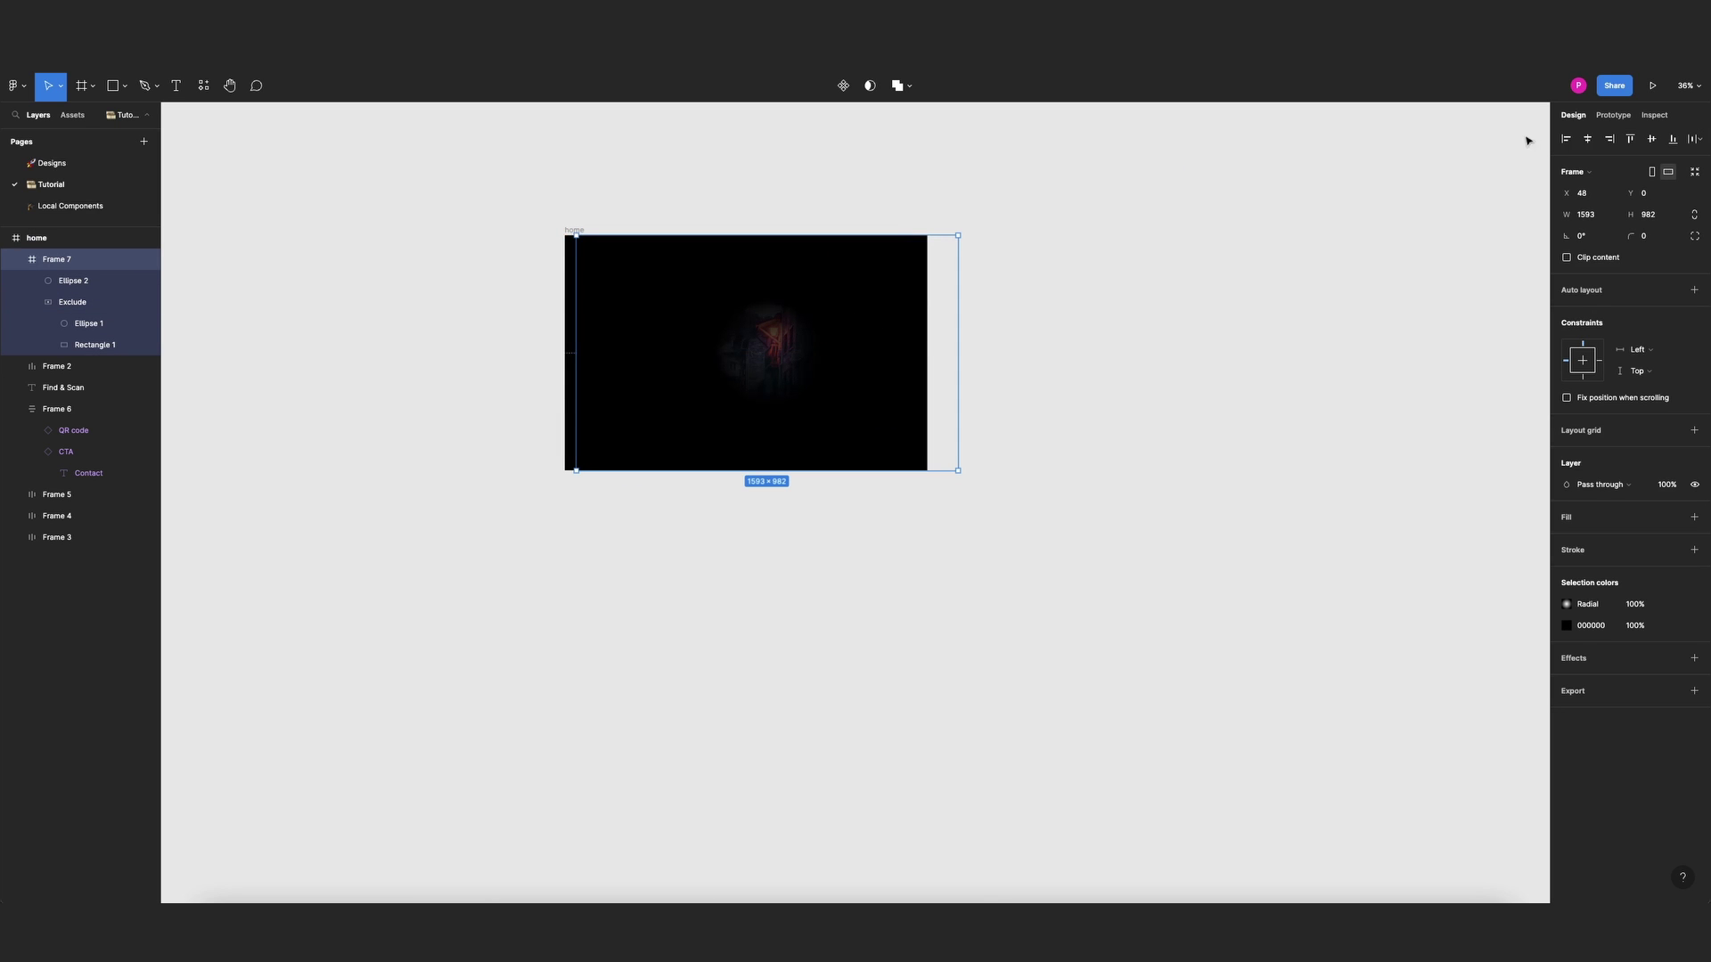
click(1565, 139)
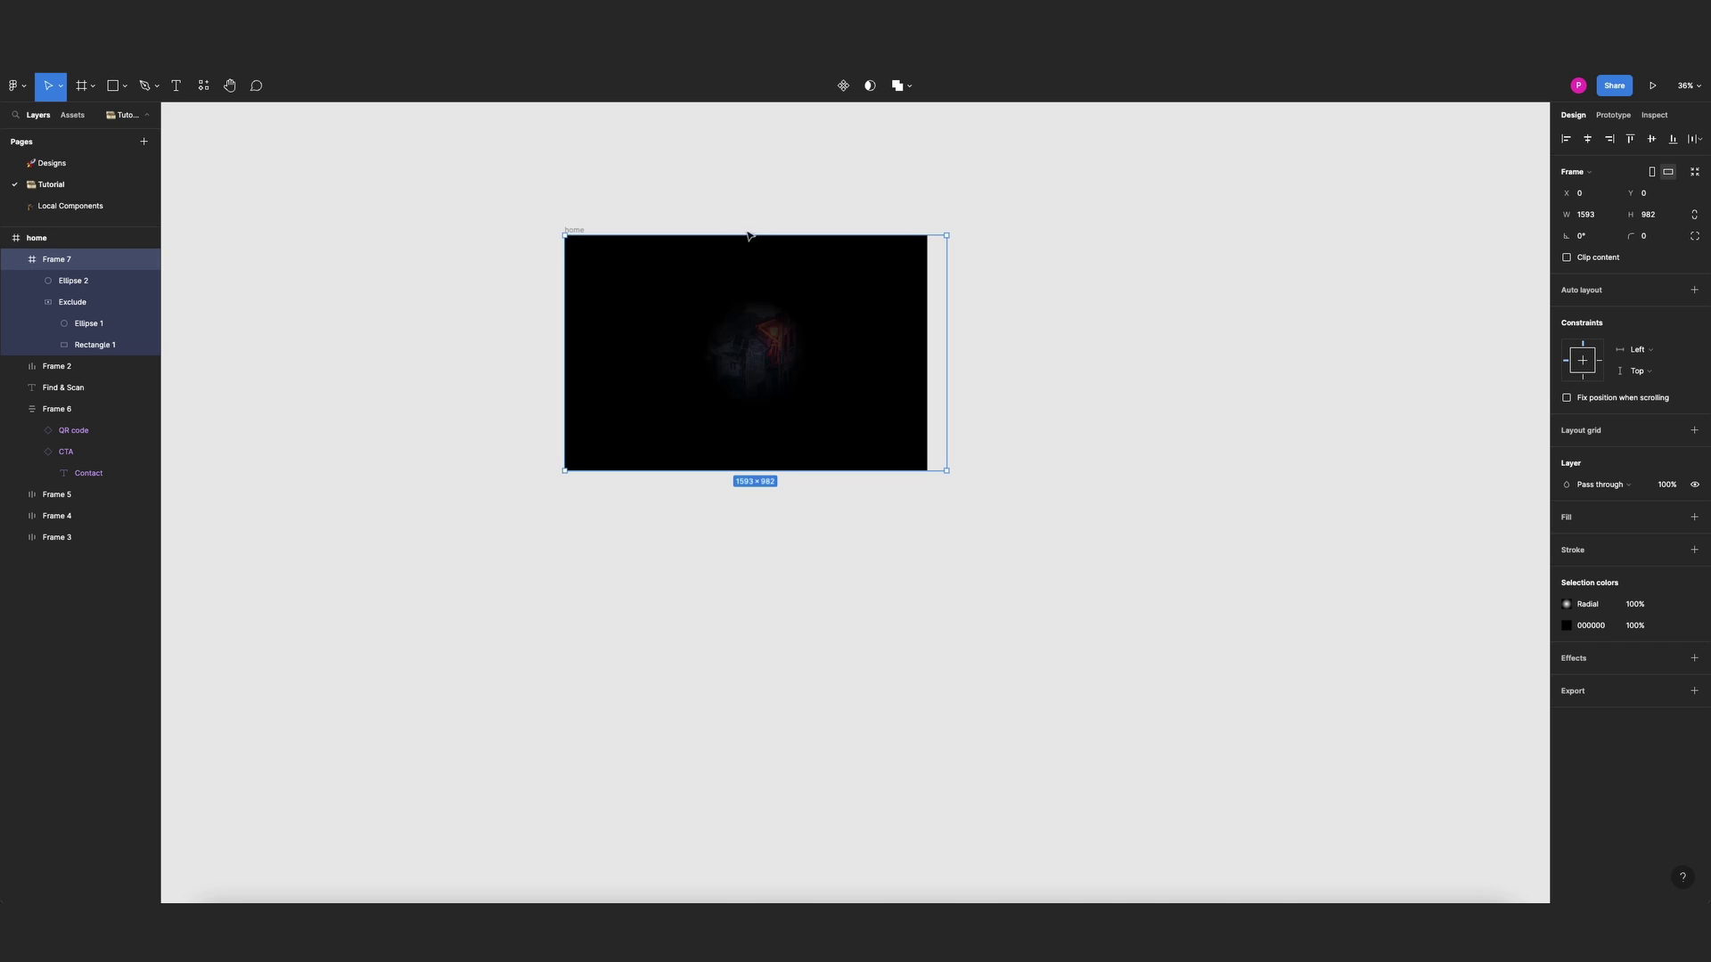
scroll(840, 366, up, 3)
drag(1003, 337, 971, 336)
click(1084, 259)
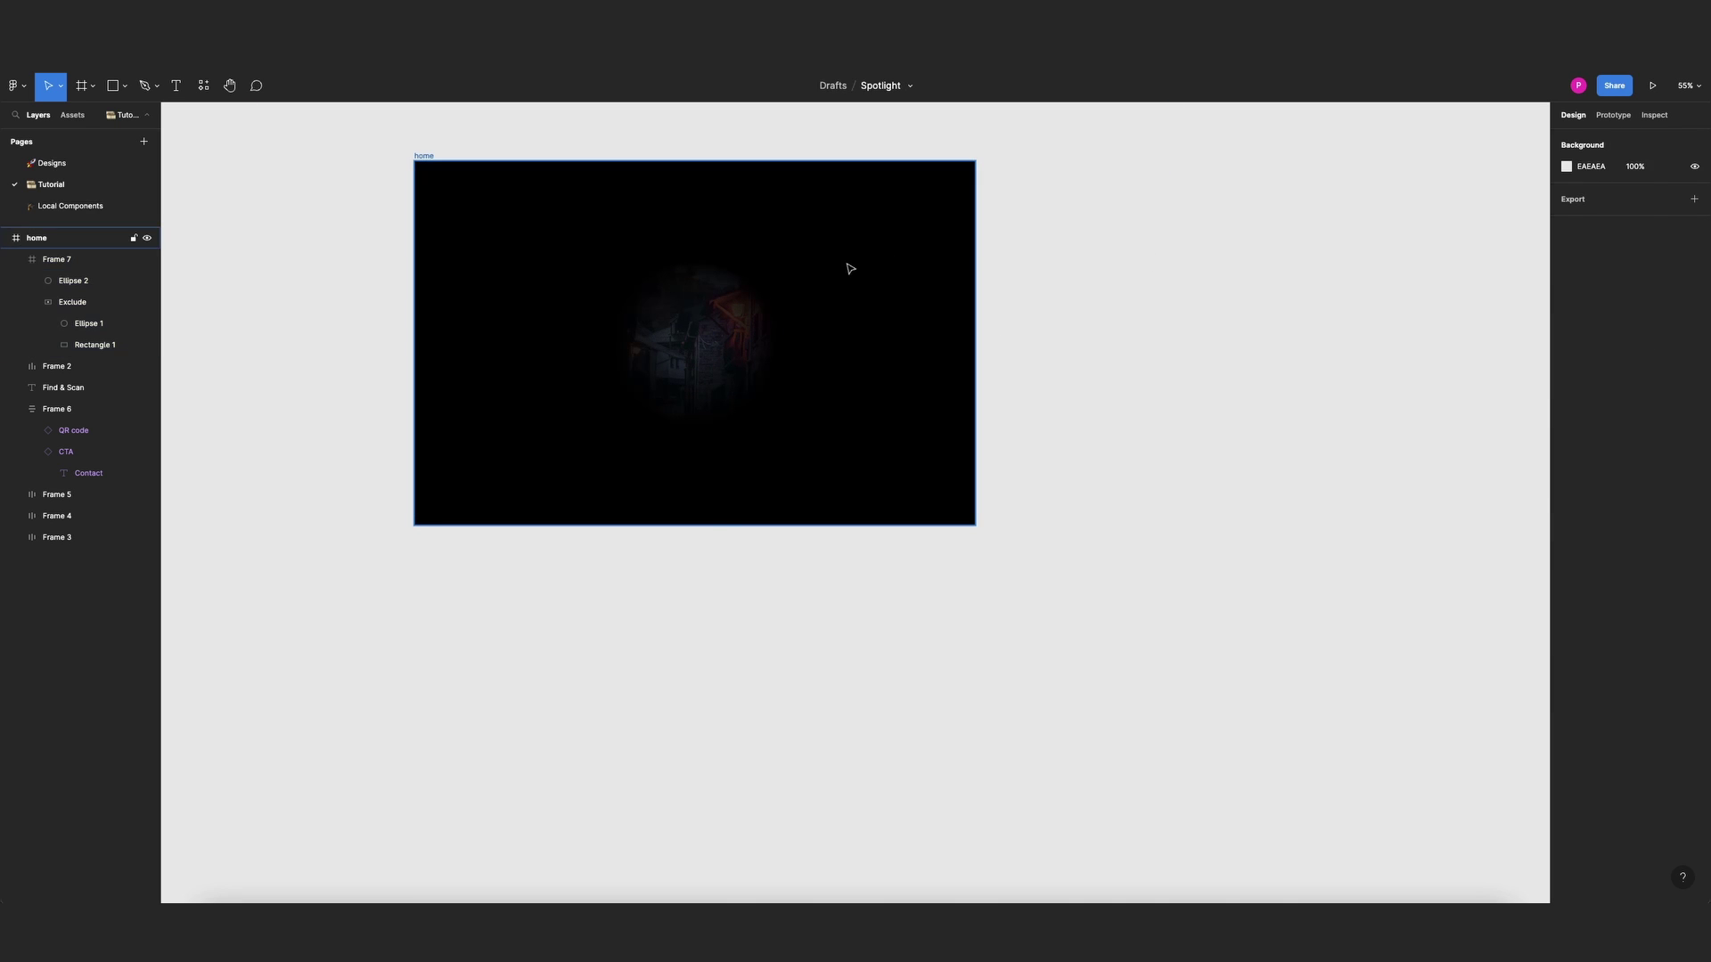
click(838, 294)
scroll(859, 542, up, 5)
scroll(1066, 508, down, 8)
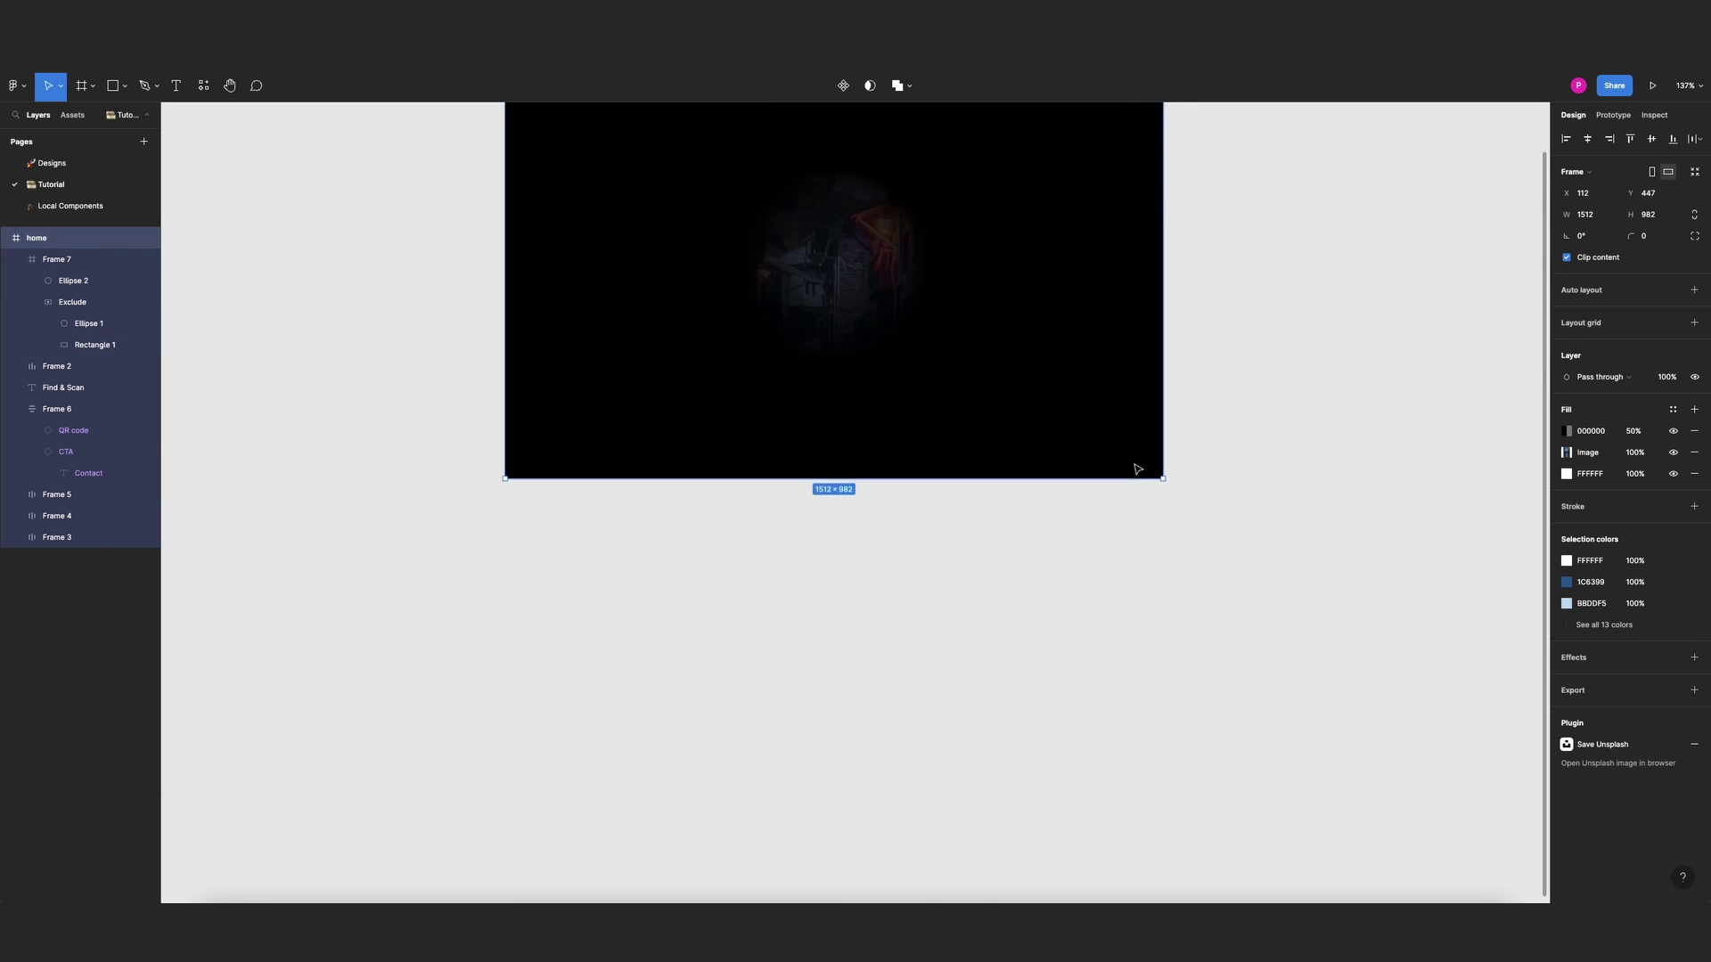
scroll(1218, 363, up, 2)
click(1224, 438)
scroll(1223, 438, up, 2)
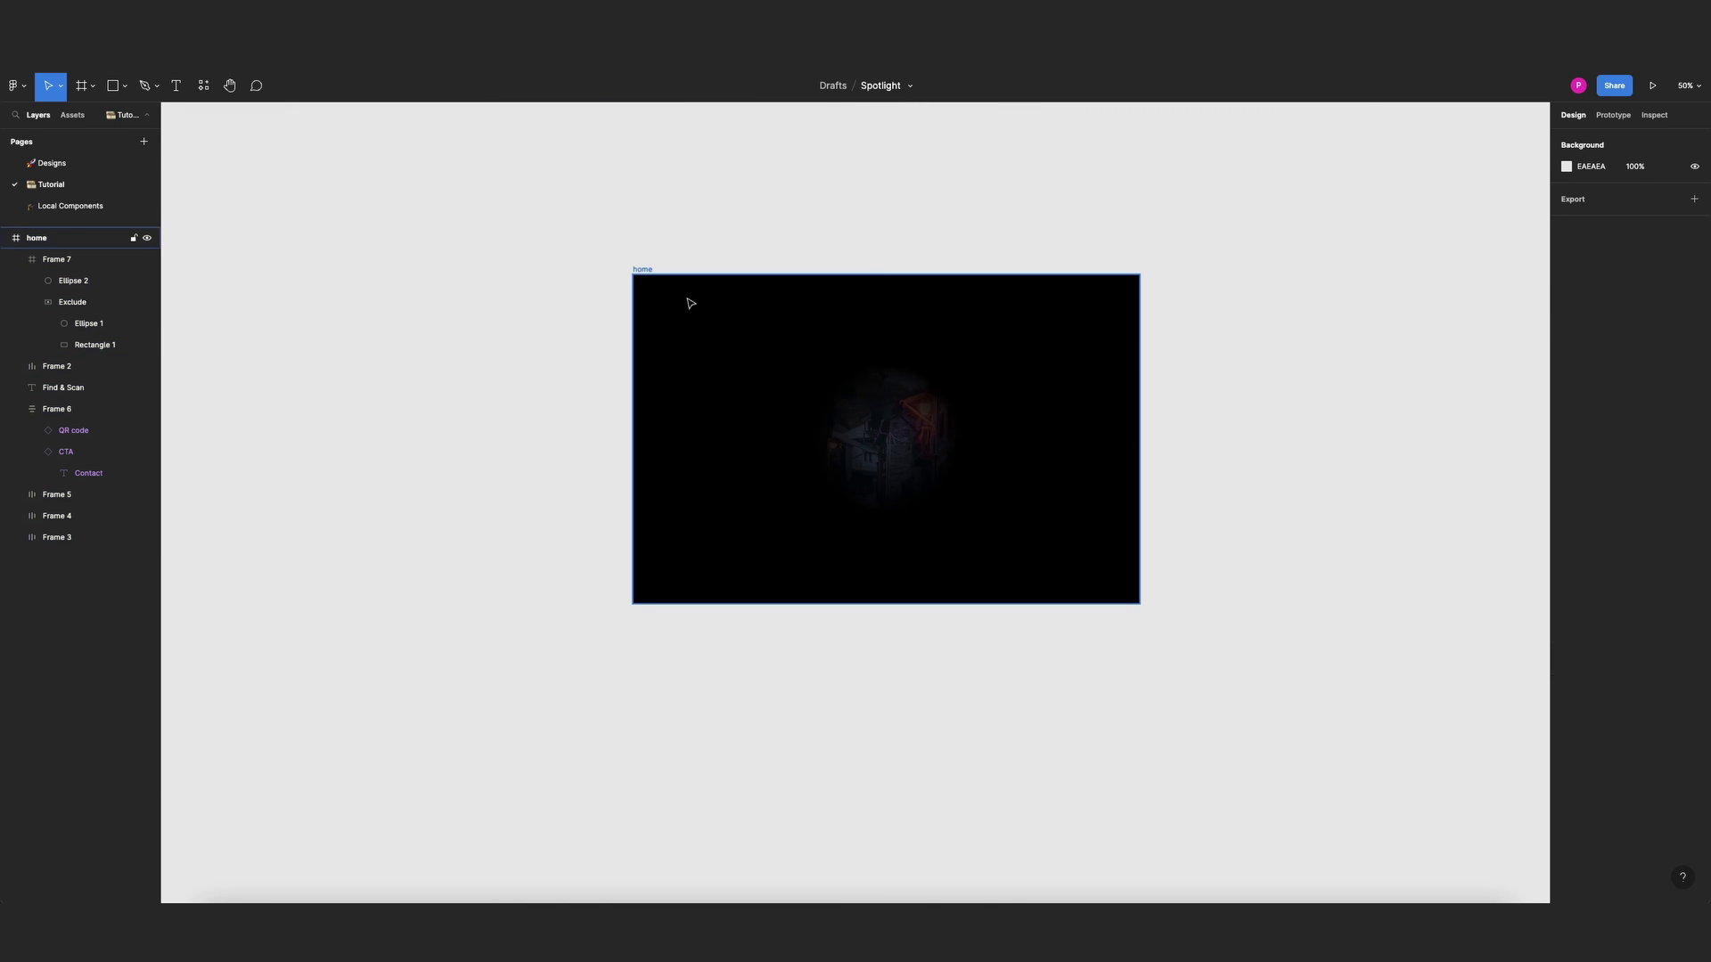
scroll(997, 332, down, 2)
scroll(1032, 355, up, 2)
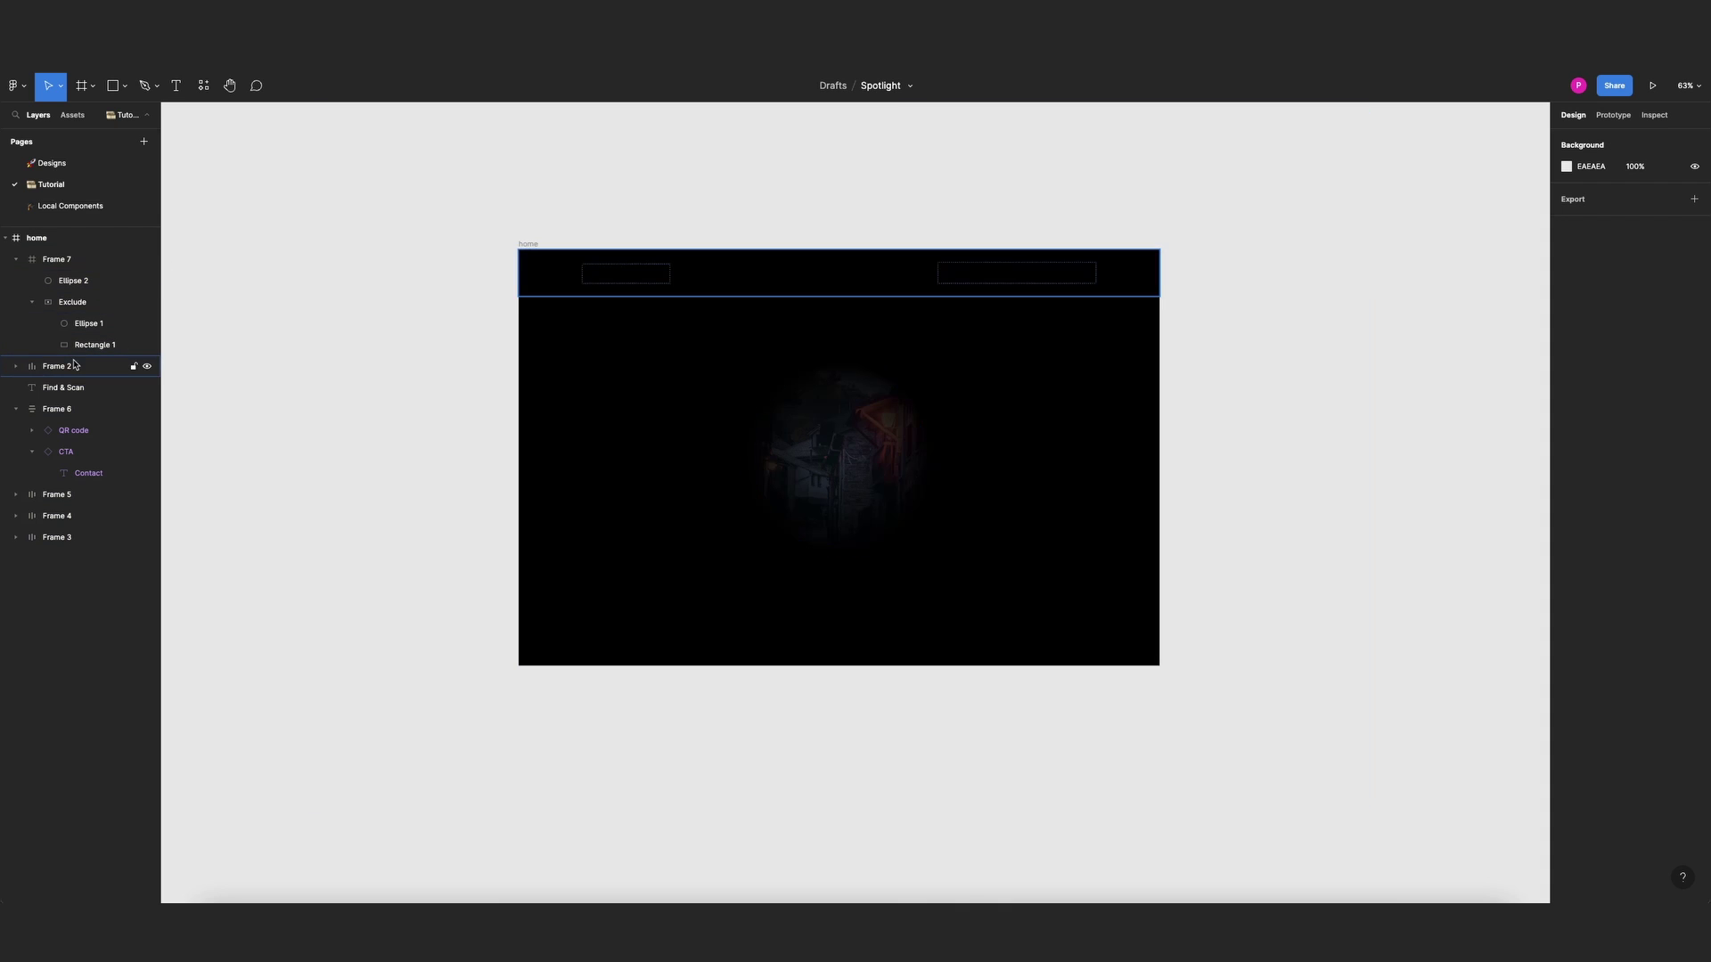
Move the Frame 2 navbar and Find & Scan heading above Frame 7, renamed 'spotlight'
drag(71, 373, 74, 258)
drag(55, 389, 60, 279)
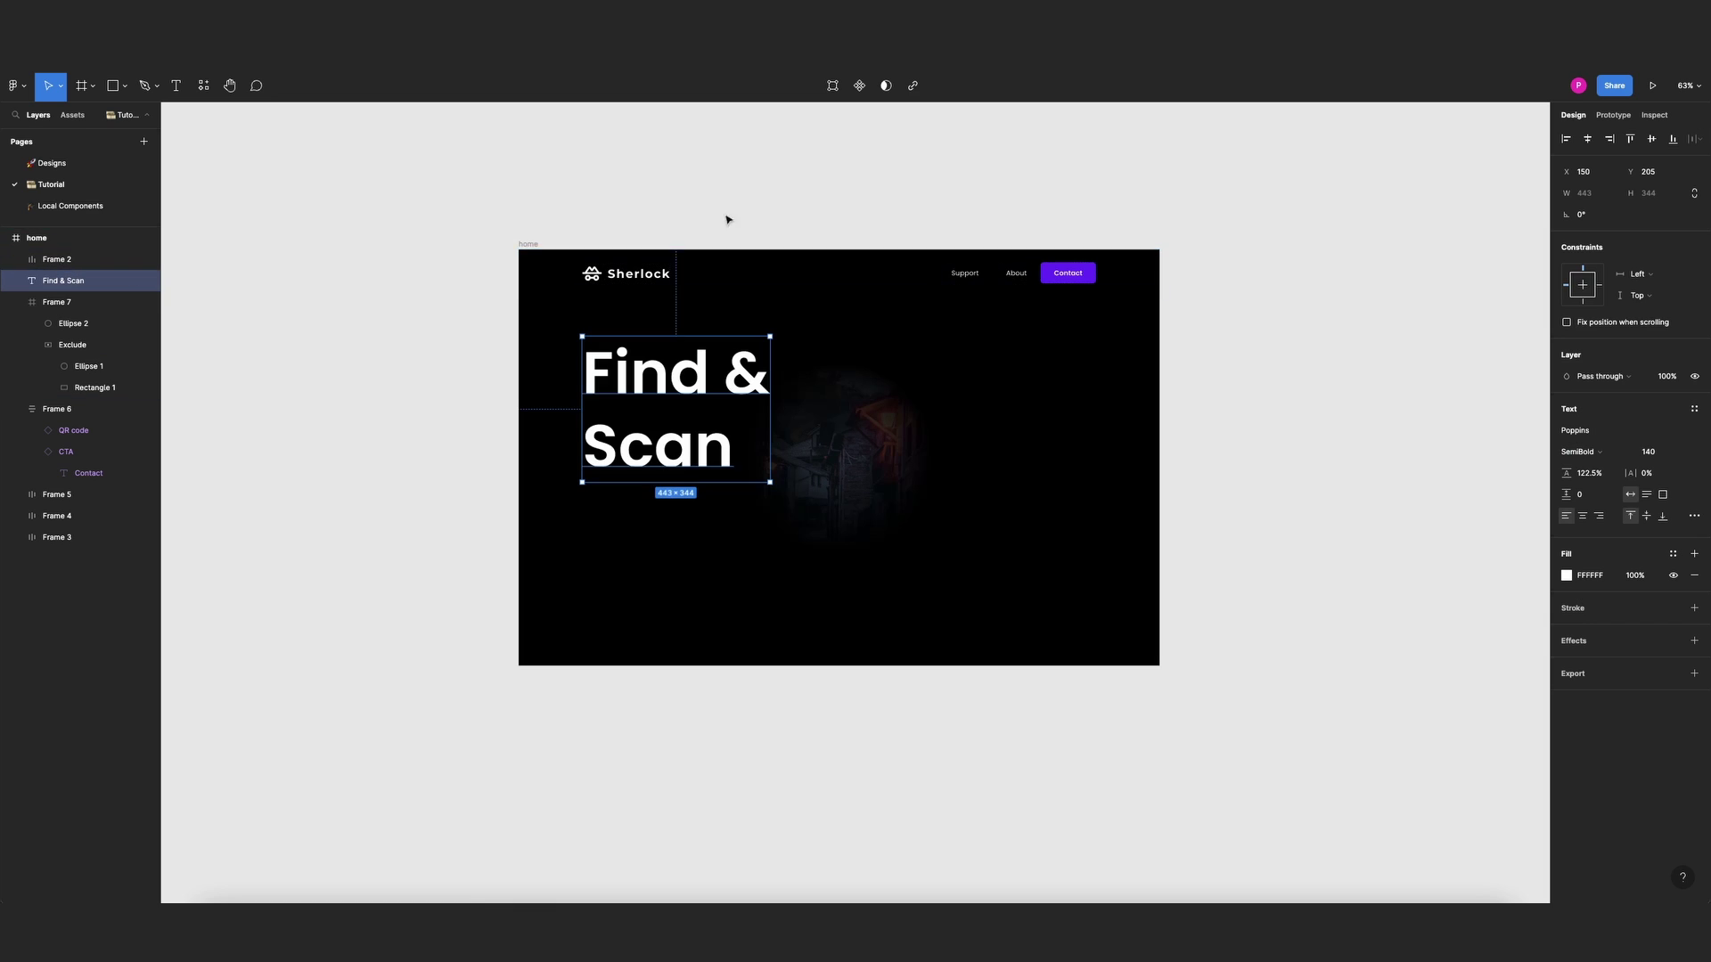
click(72, 307)
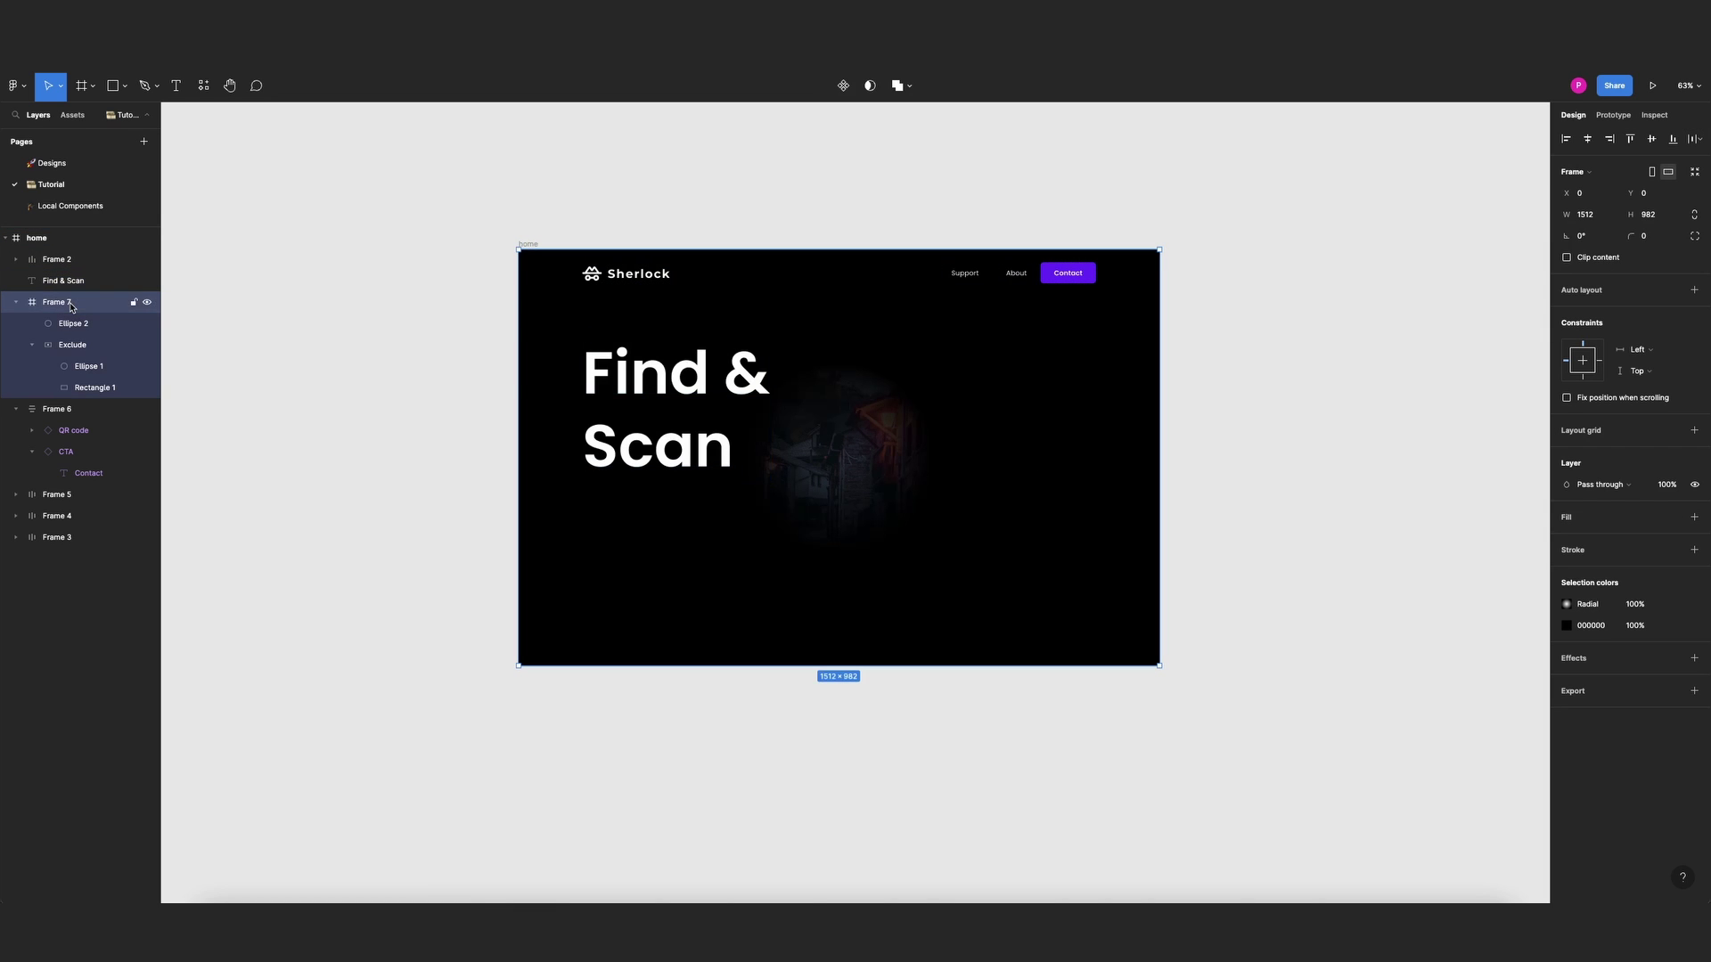
double_click(71, 307)
text(spotlight)
click(418, 166)
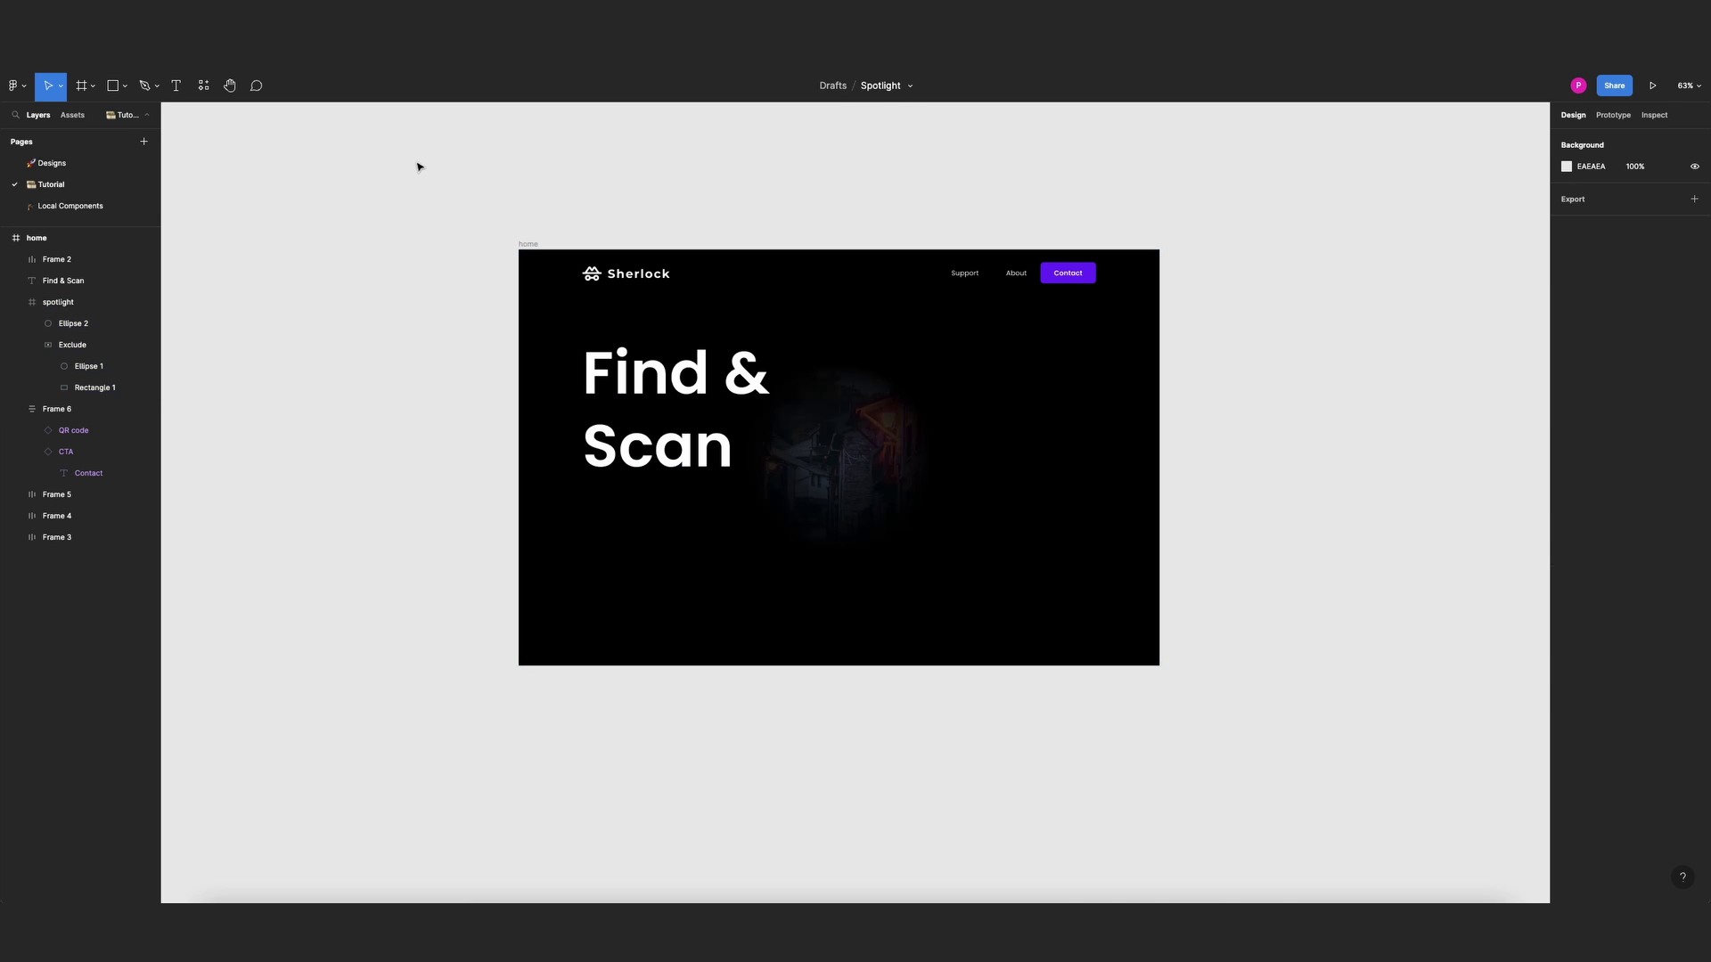
Give the spotlight frame horizontal and vertical overflow scrolling, then select the home frame for preview
click(107, 303)
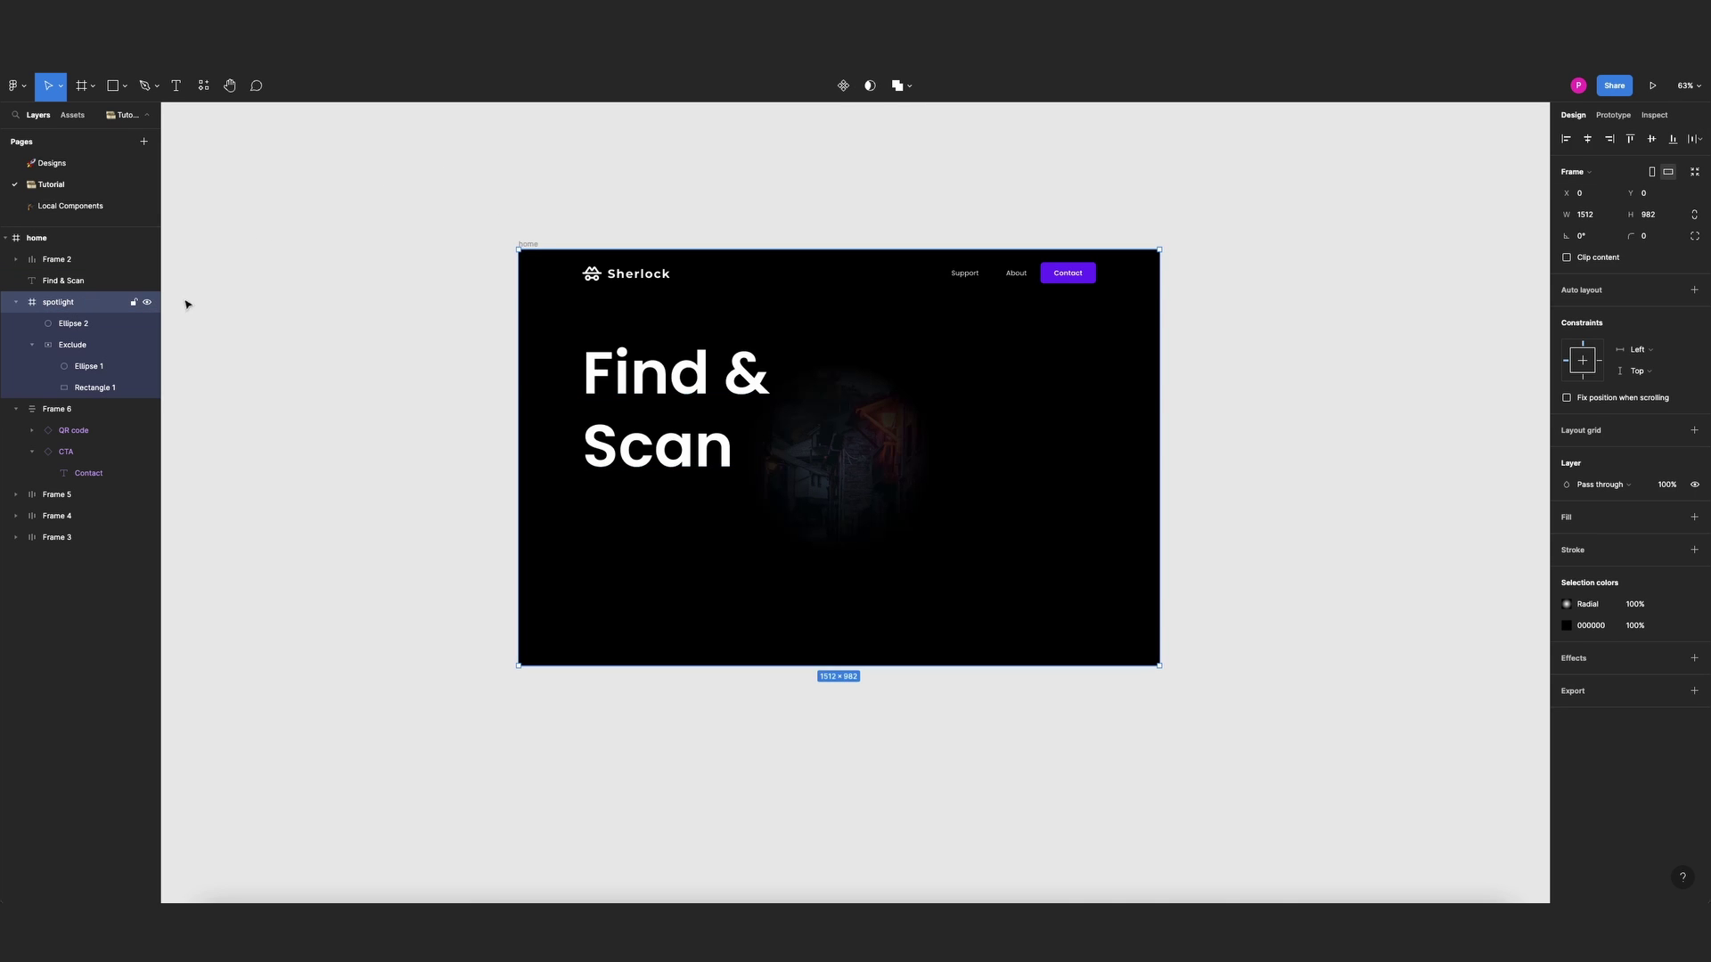
click(1602, 118)
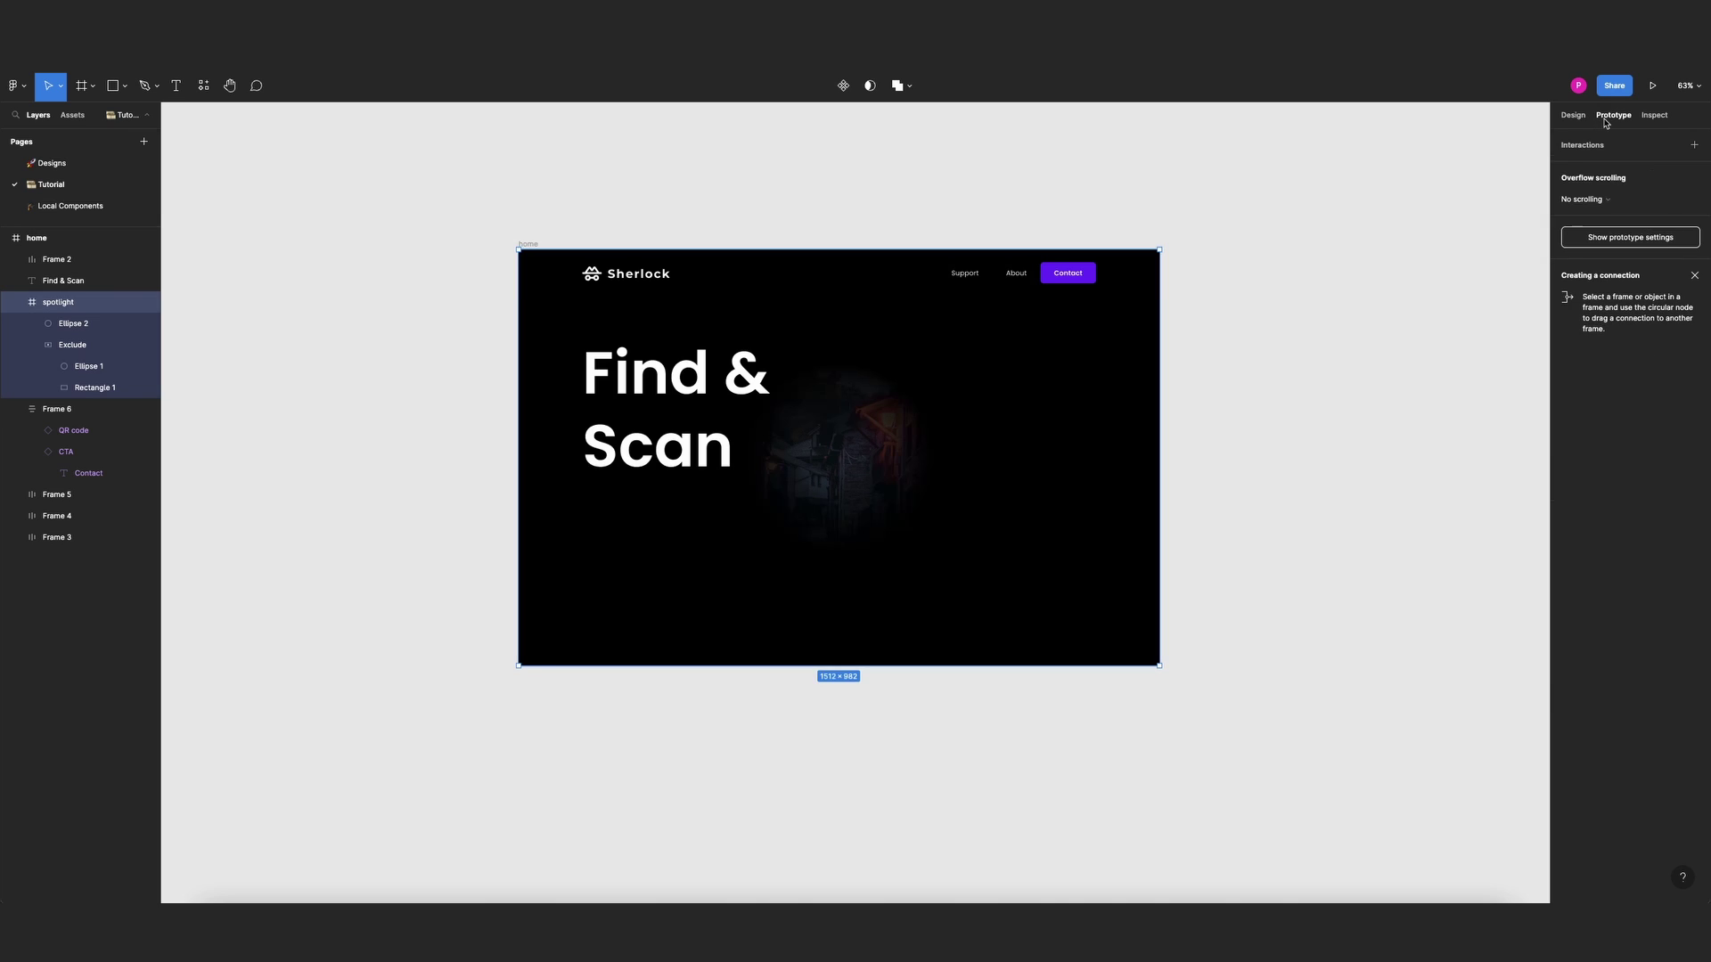
click(1604, 202)
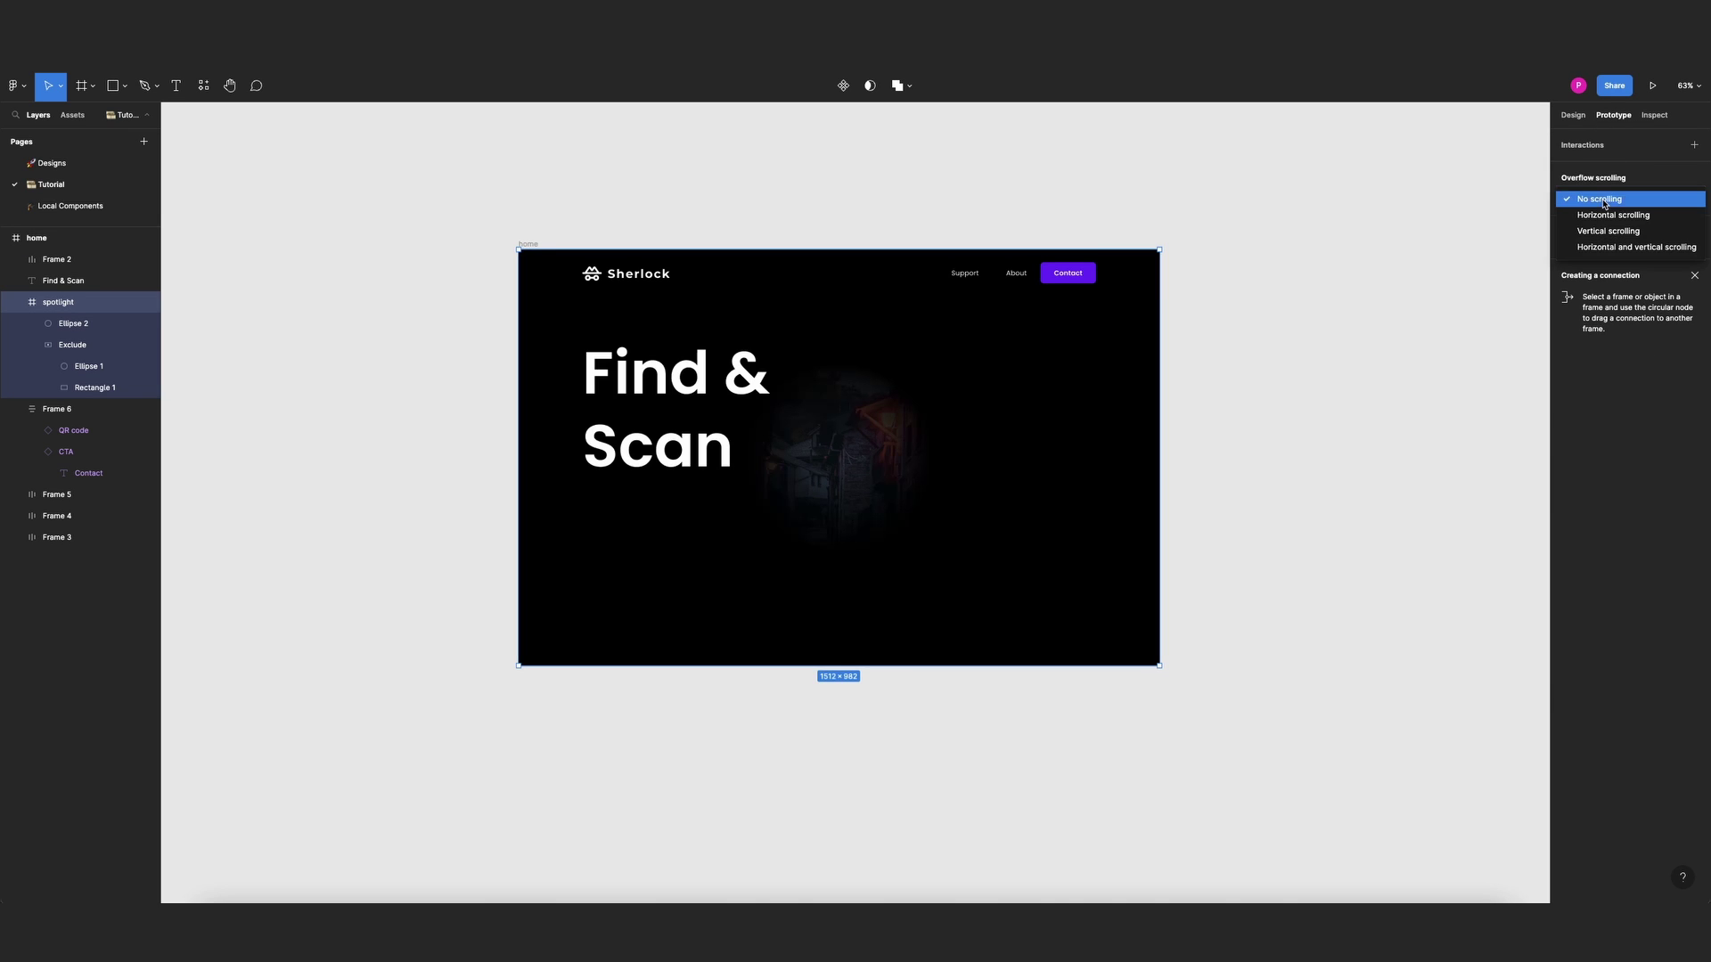
click(1606, 247)
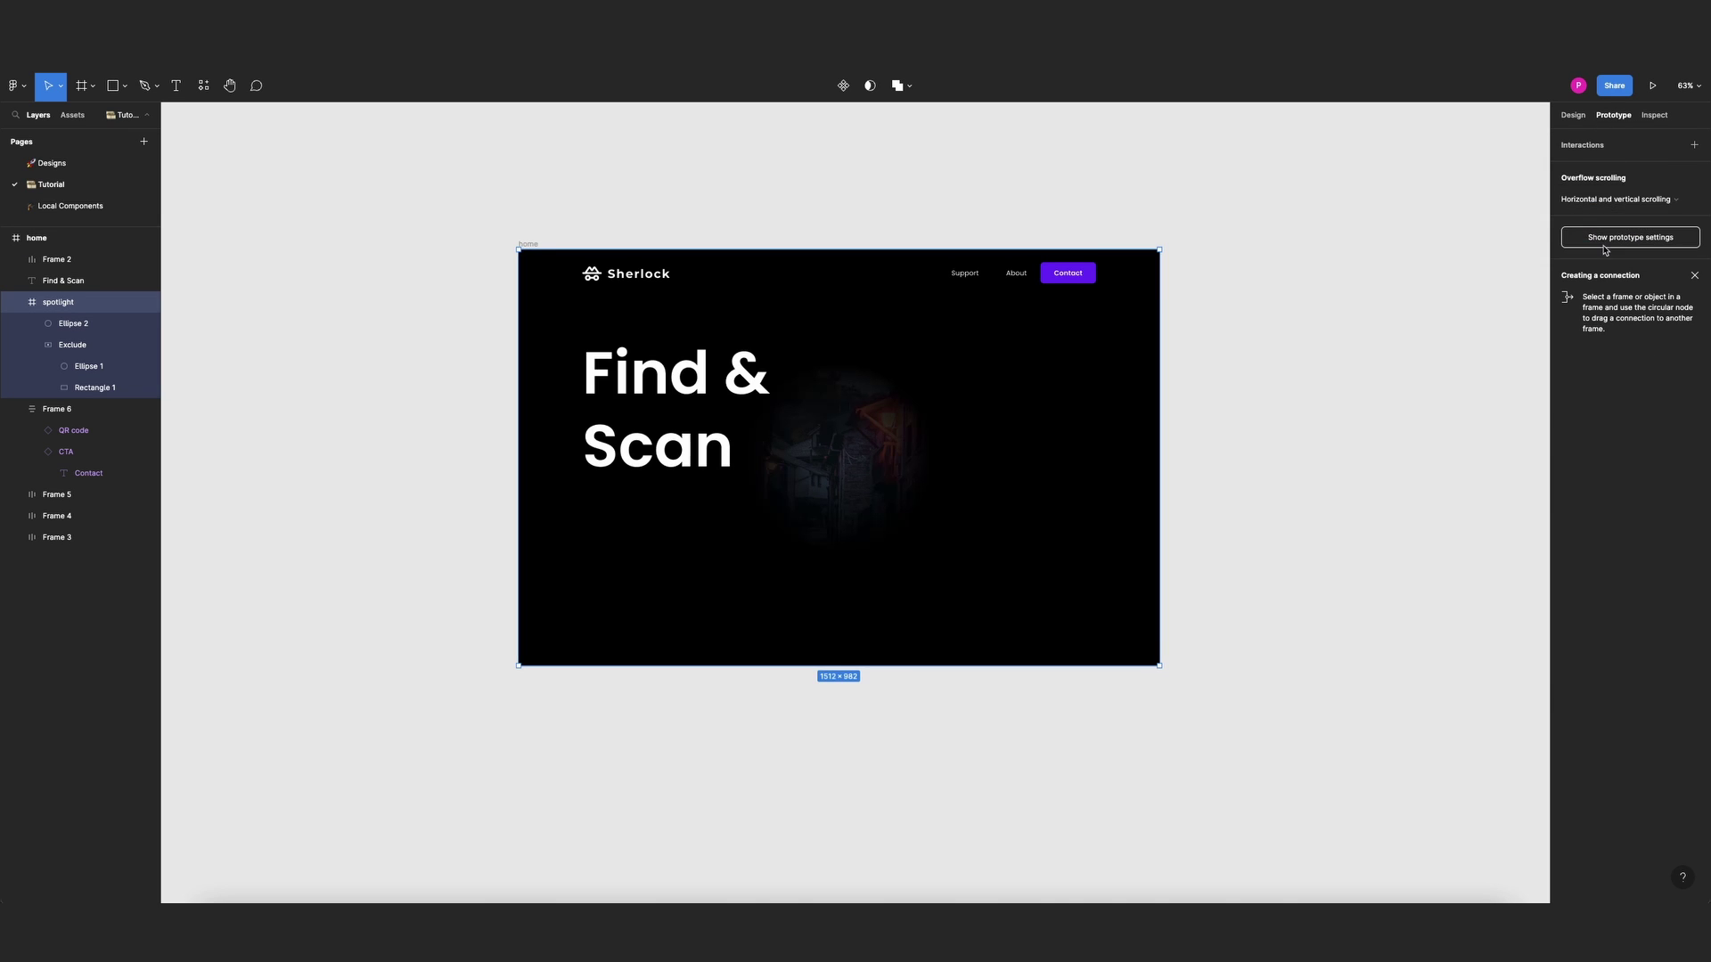
click(1244, 225)
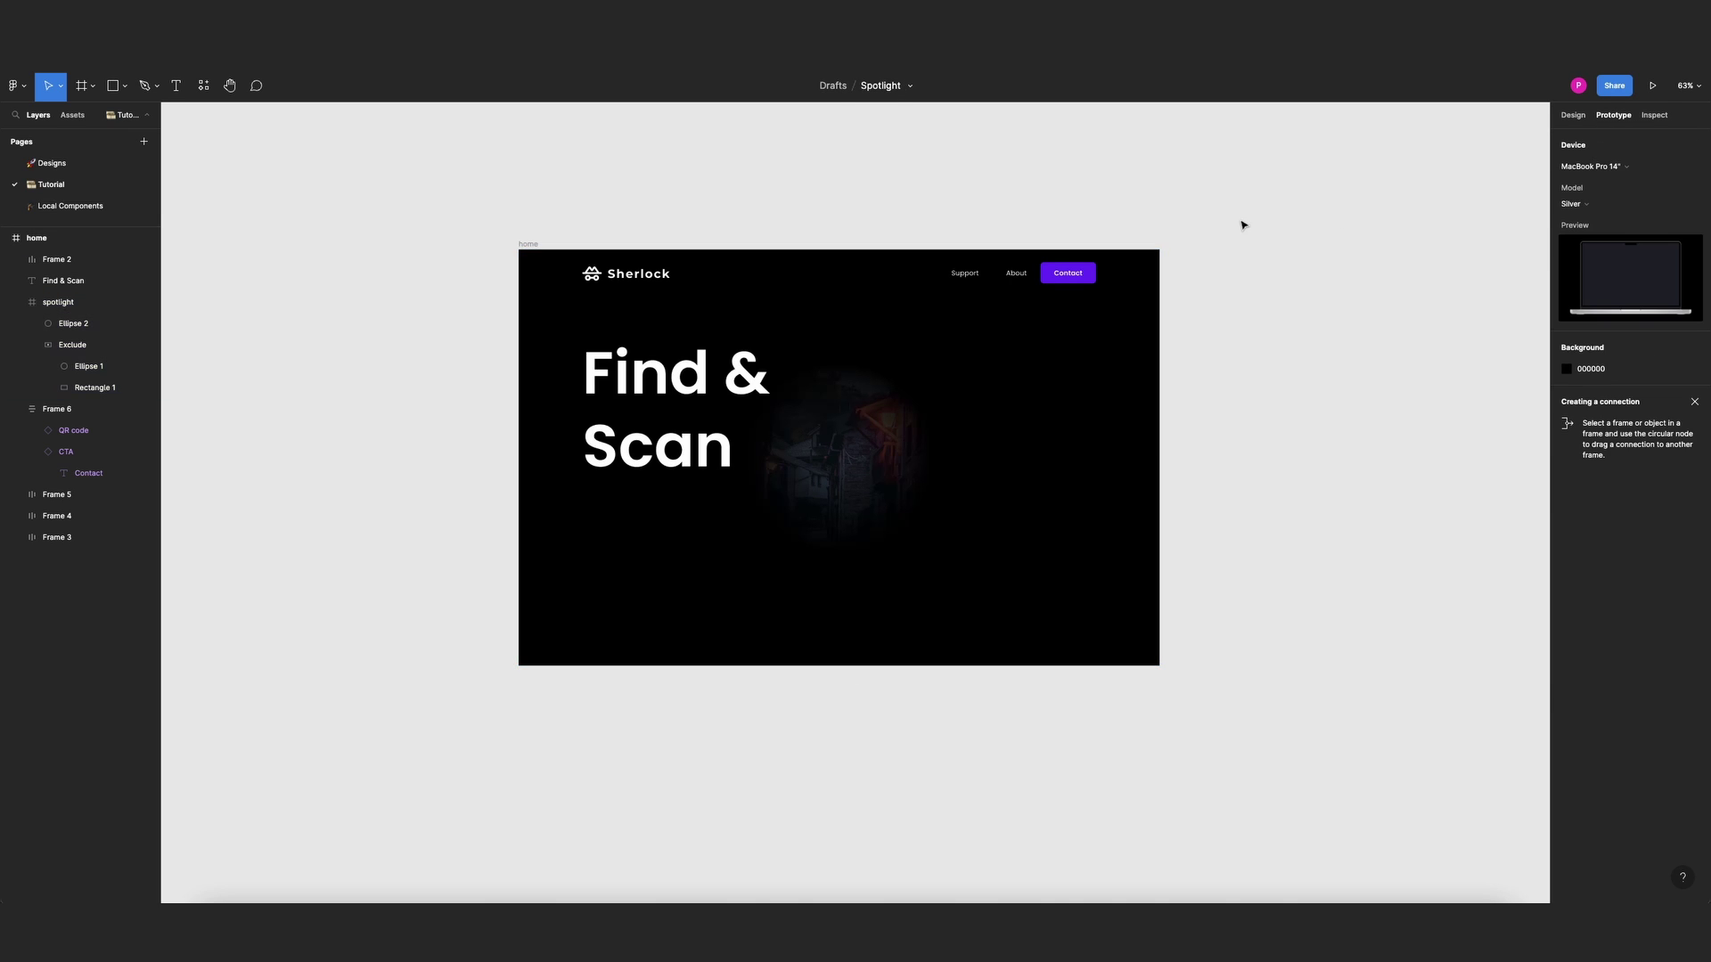
click(532, 245)
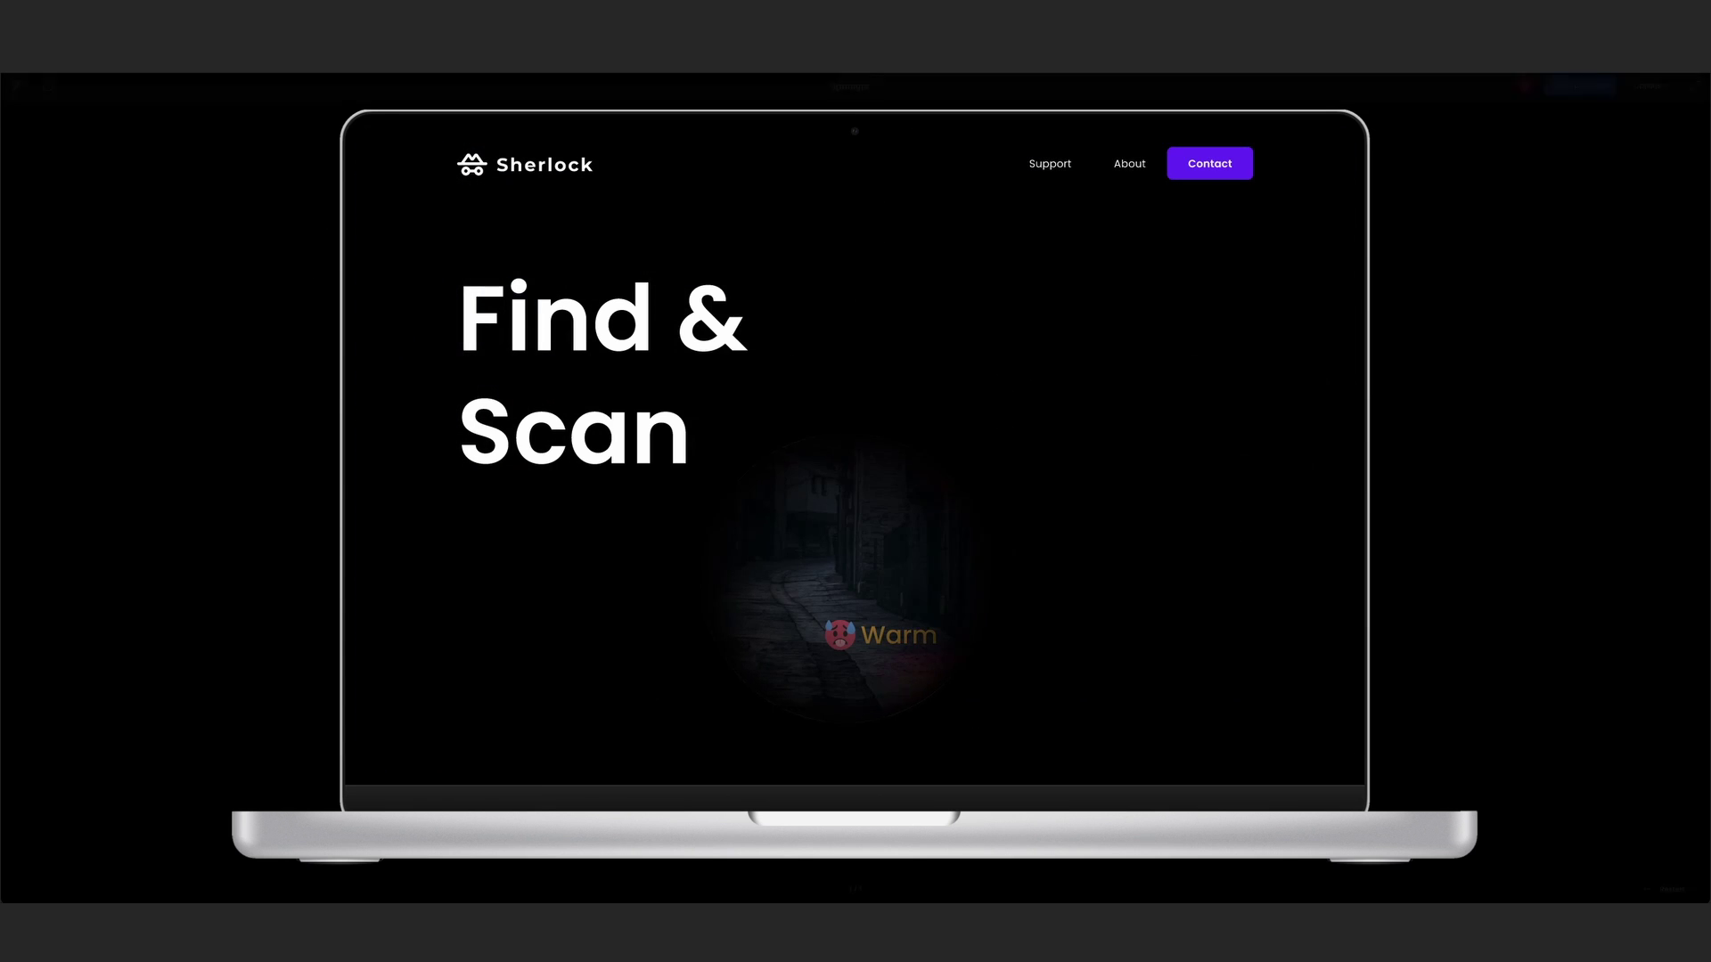
Exit the preview and turn off Clip content on the home frame
key(ctrl+w)
click(829, 184)
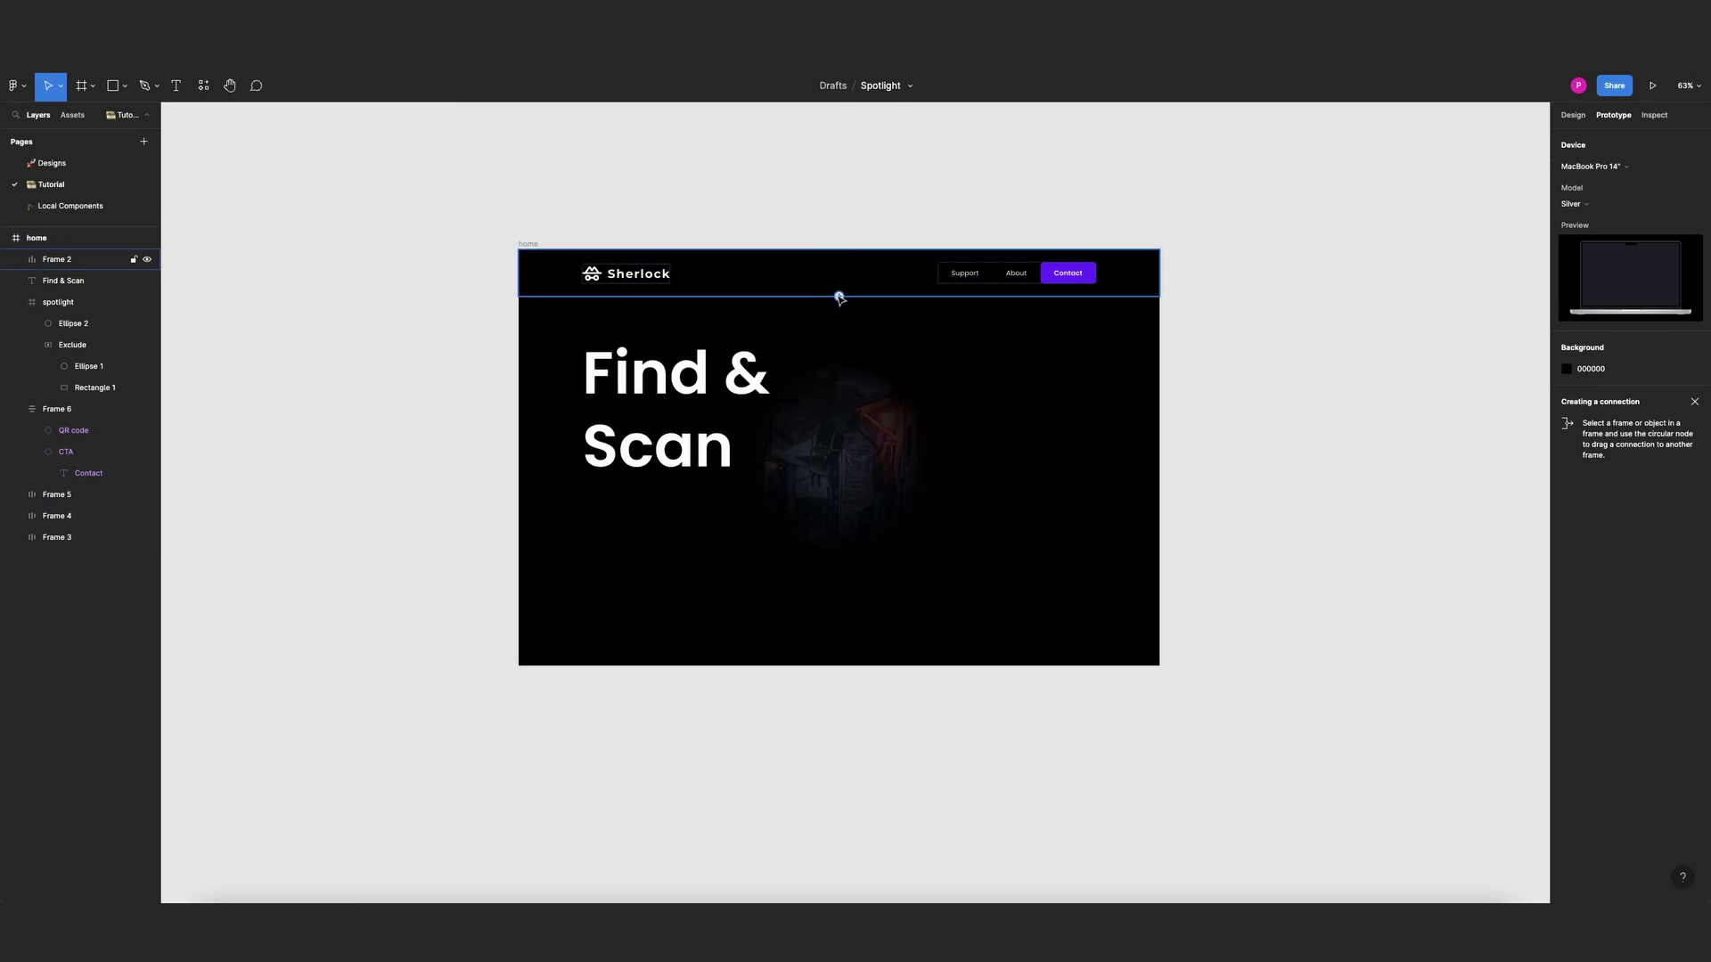
click(529, 245)
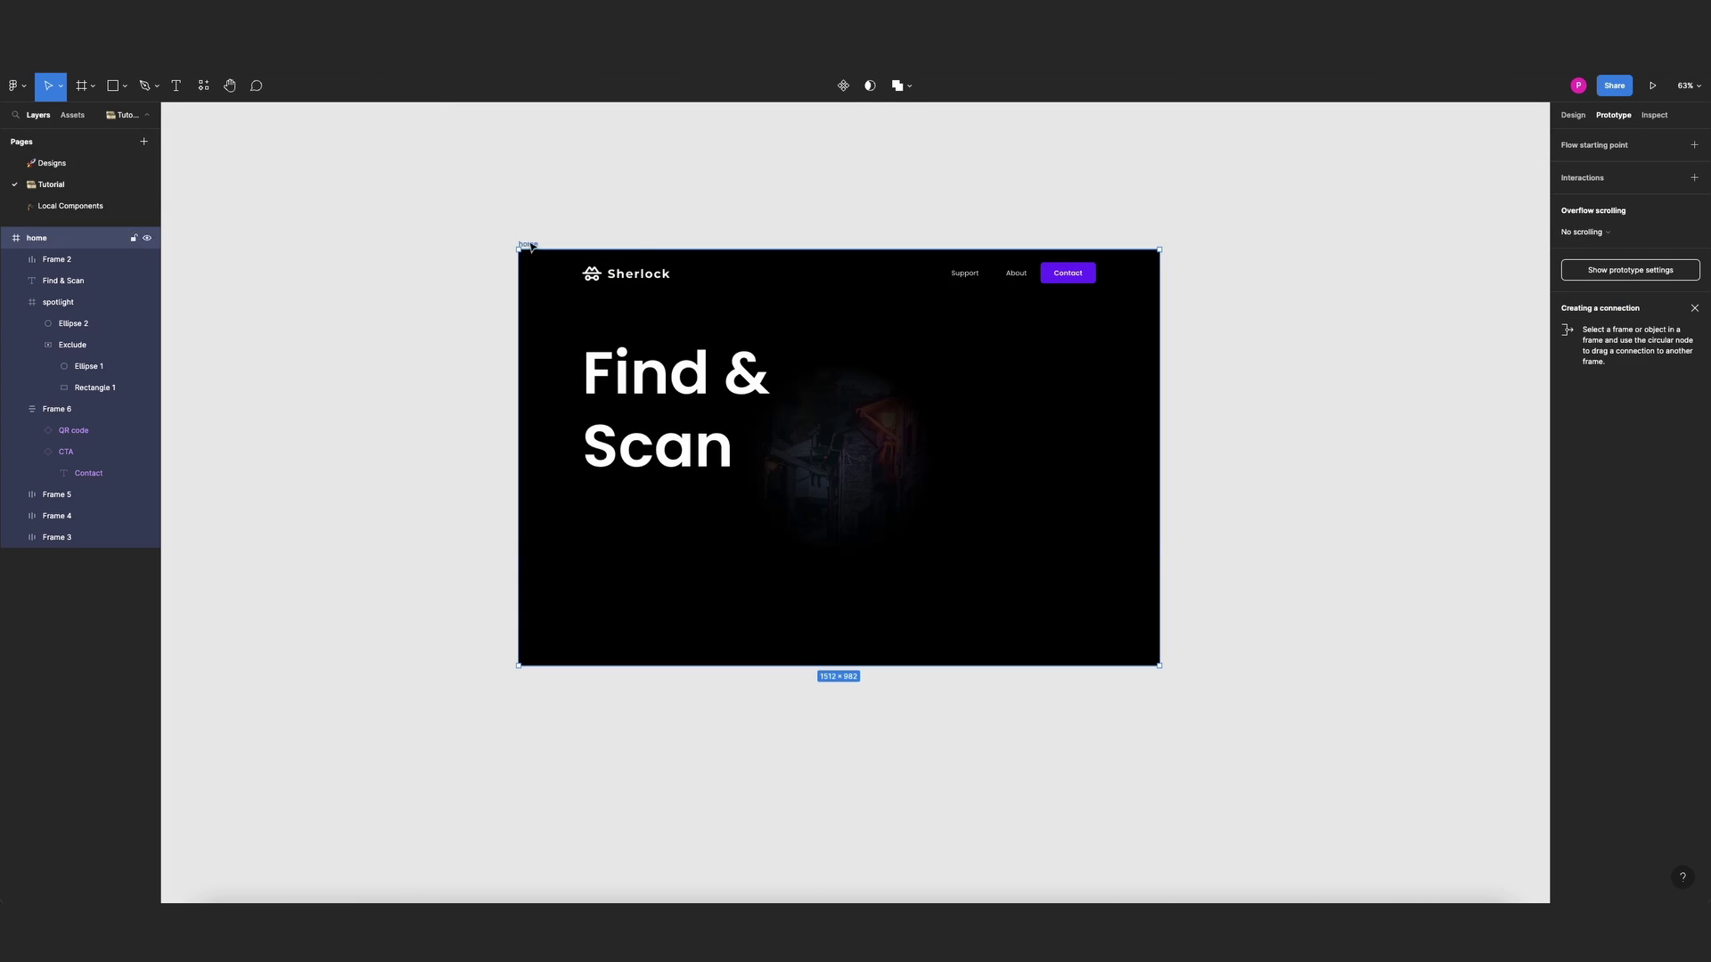
click(1576, 115)
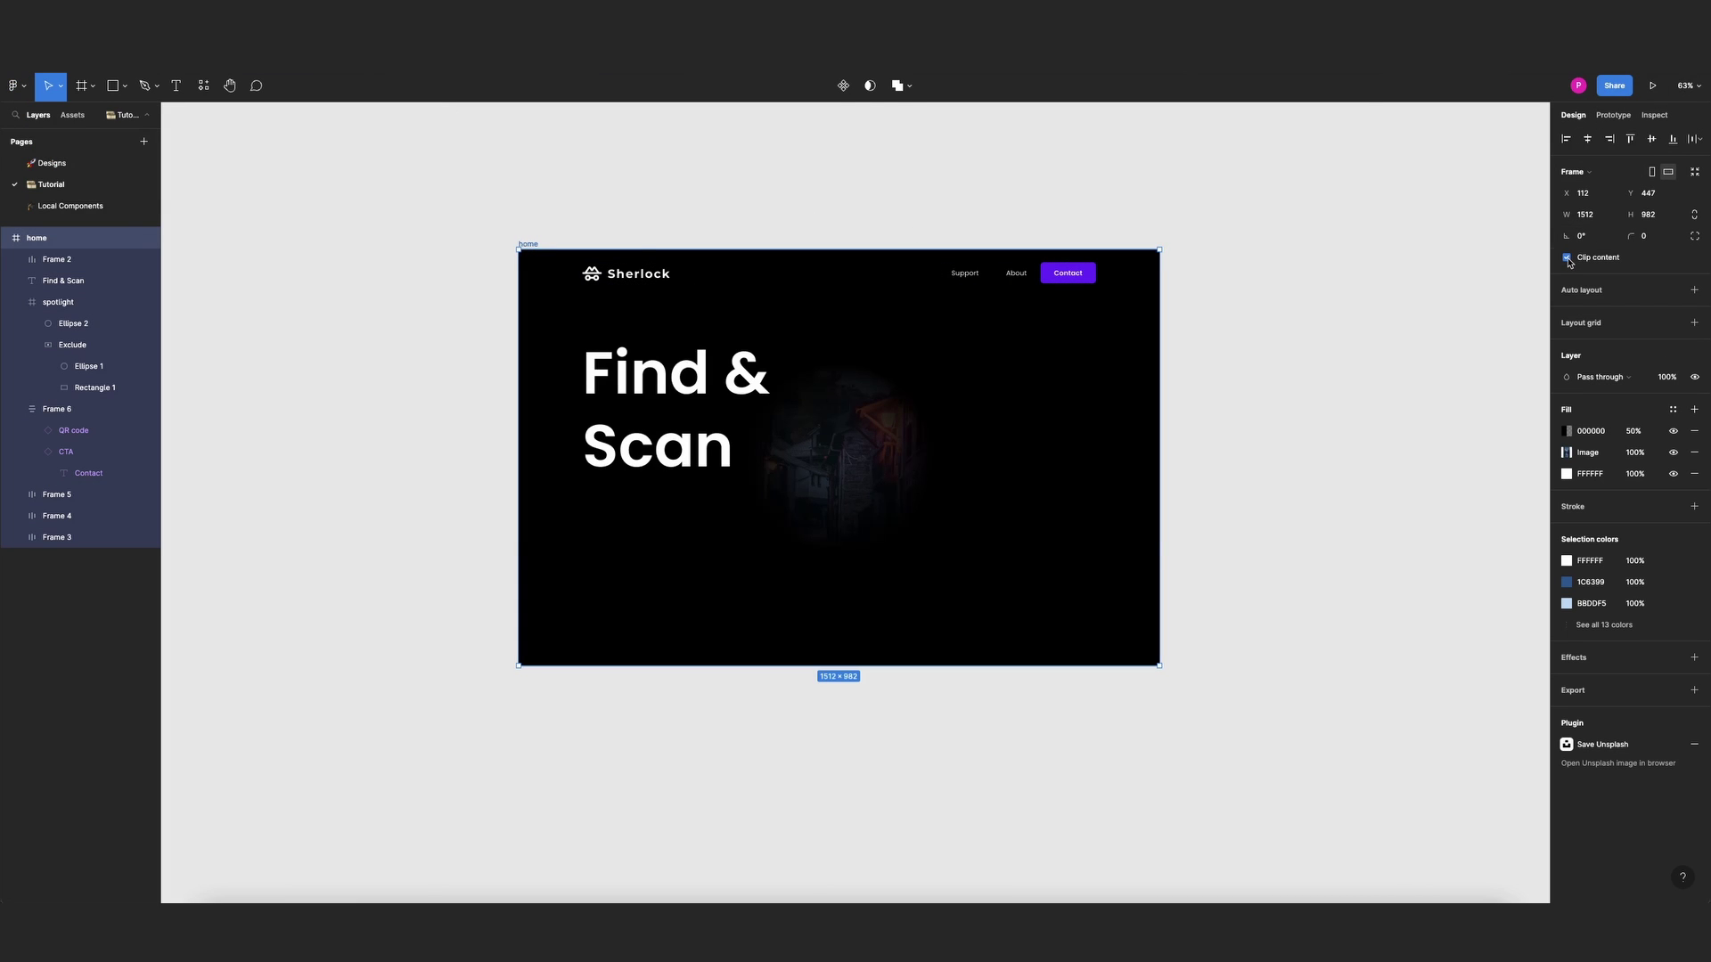
click(1567, 258)
scroll(882, 234, down, 4)
click(1306, 268)
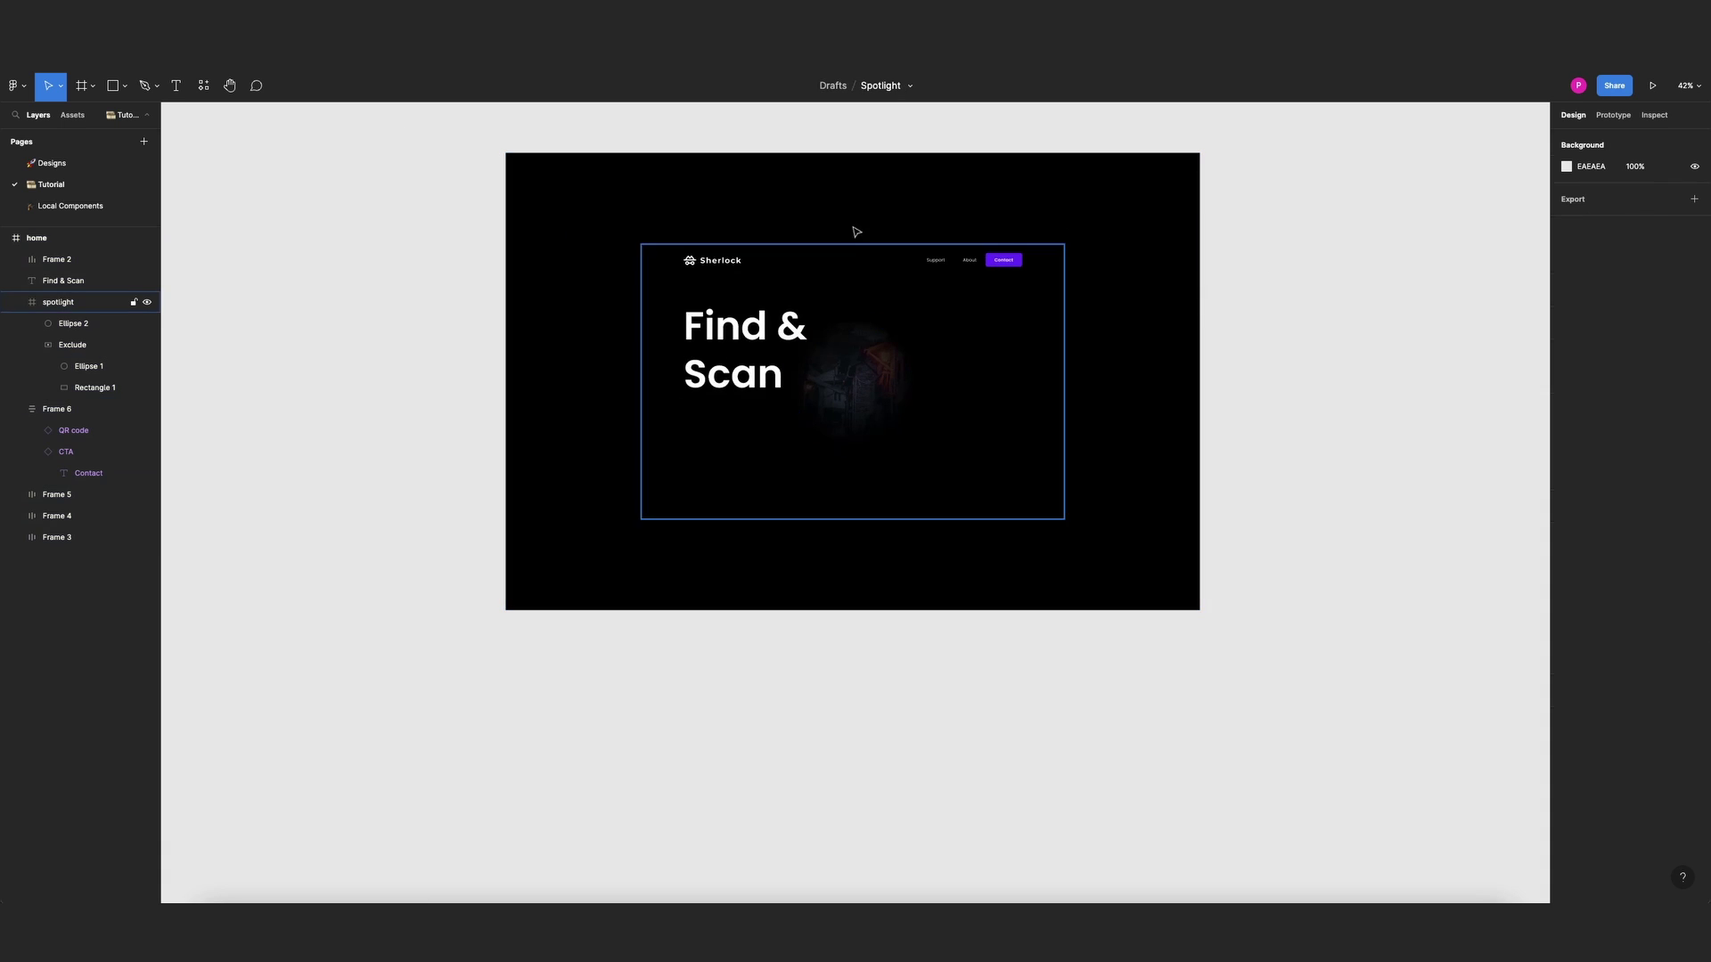
Widen the overlay's dark Rectangle 1 to 3306 px
click(603, 199)
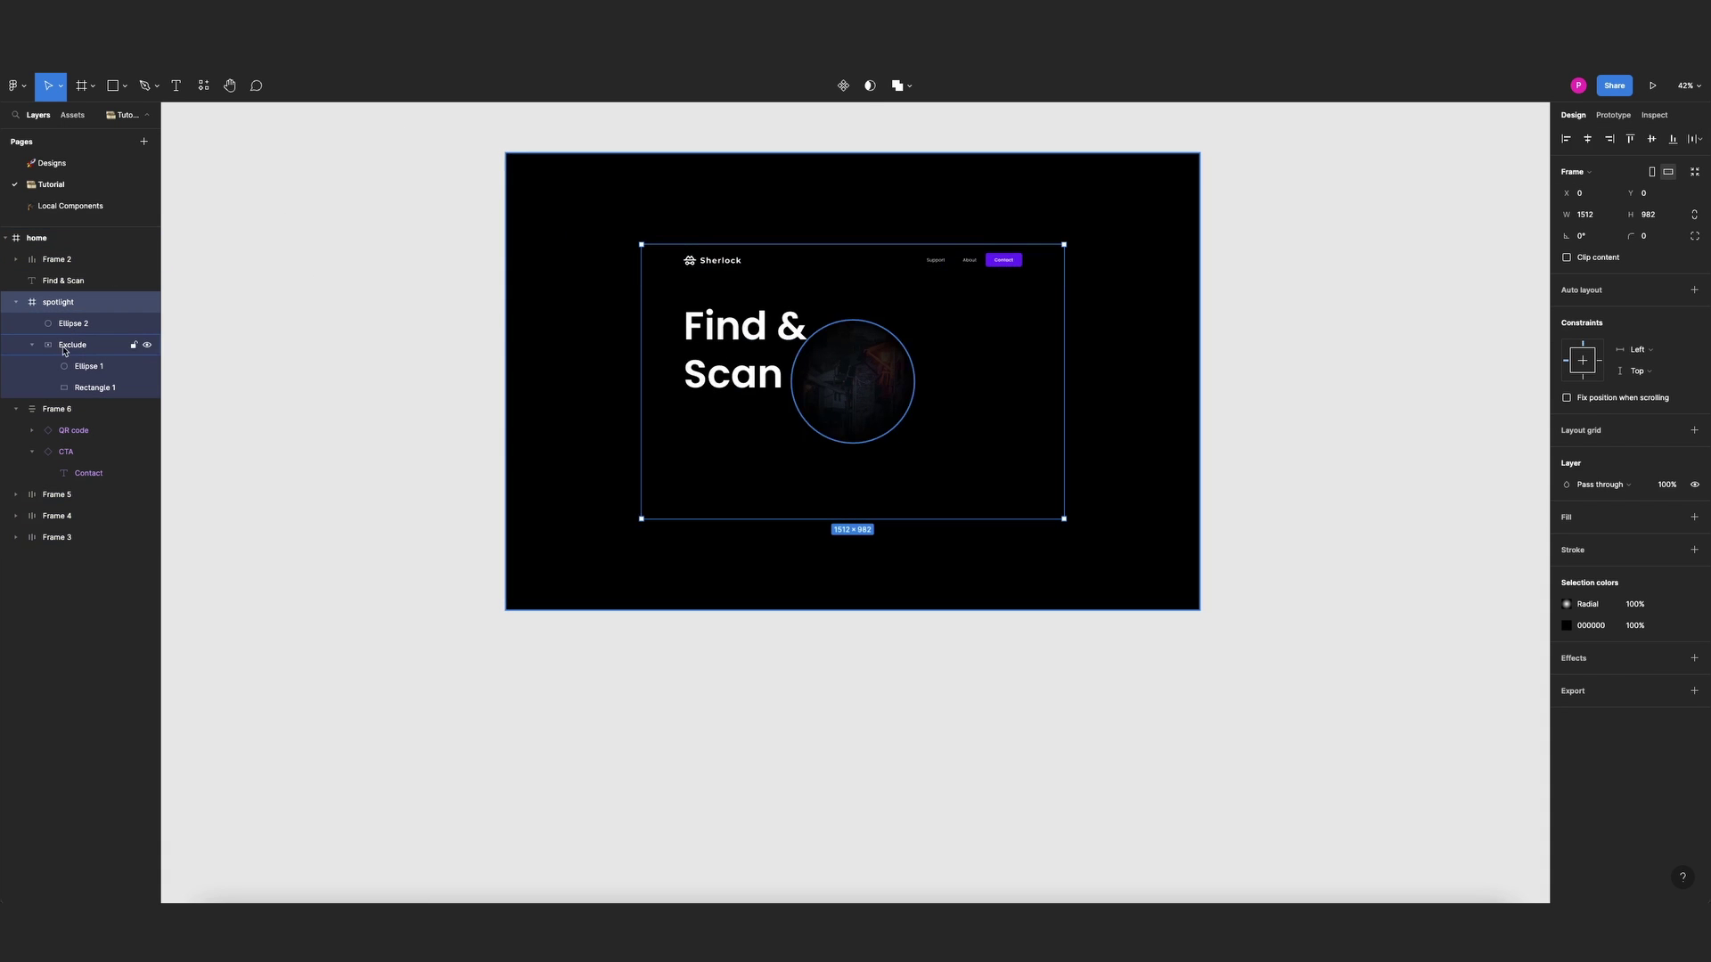
click(92, 388)
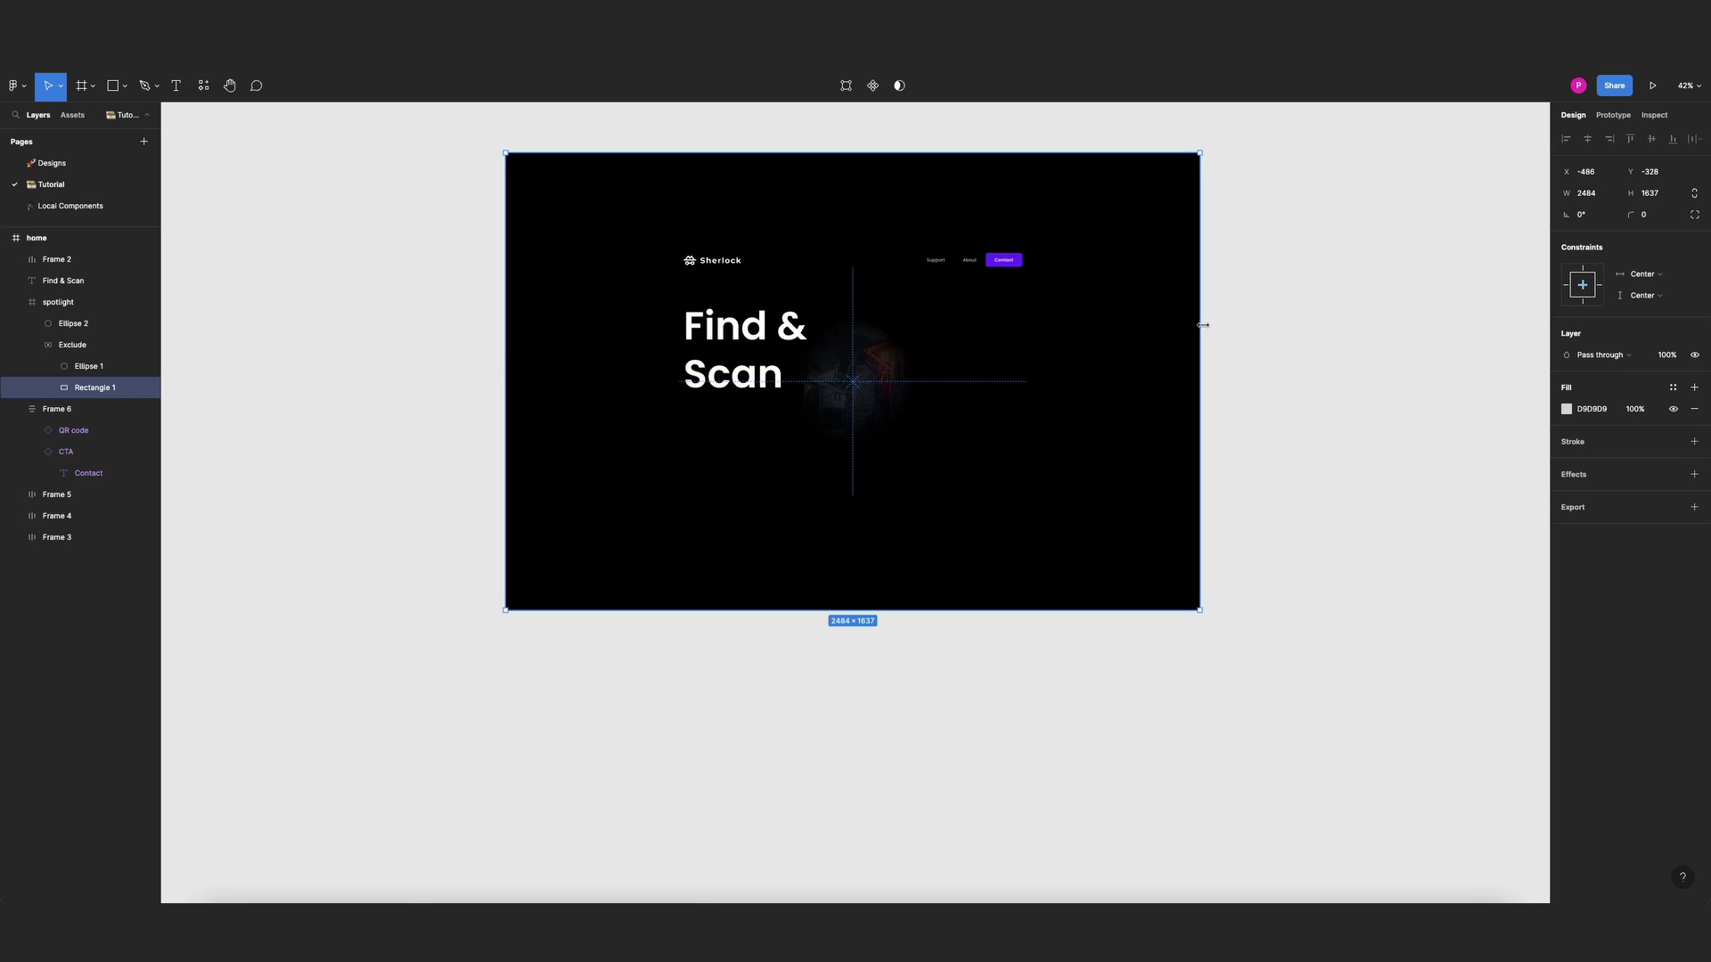
drag(1204, 326, 1315, 329)
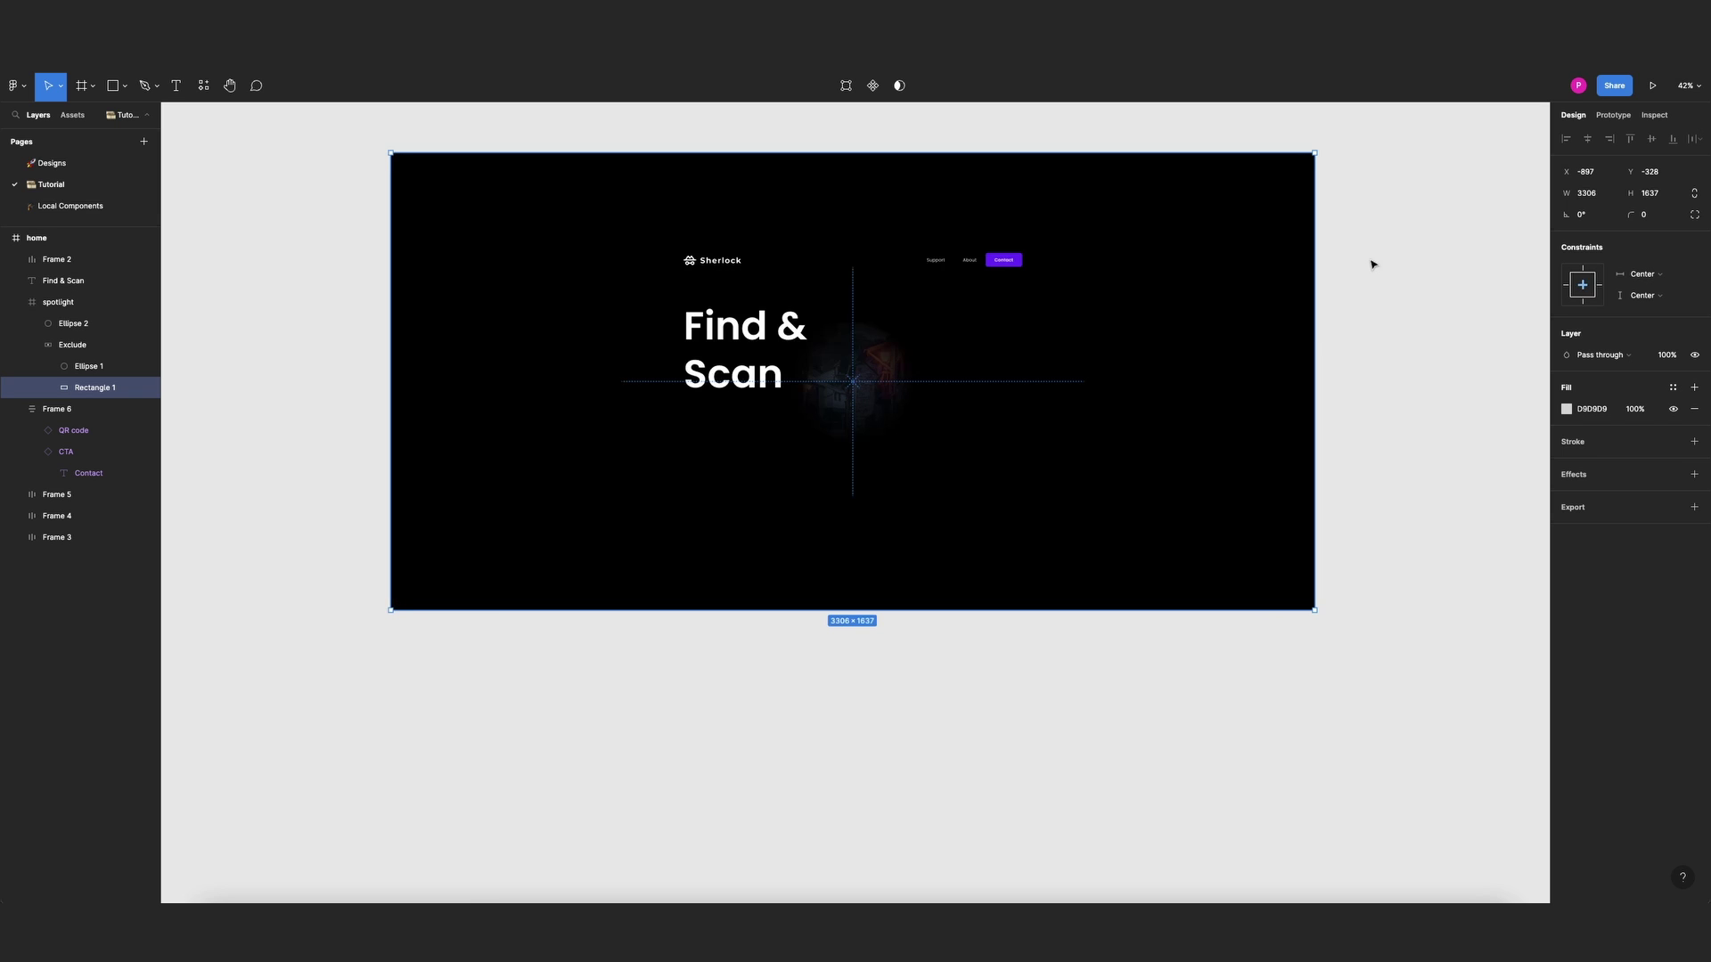
Enlarge both spotlight ellipses, the hole and the glow, to 501×501
click(105, 366)
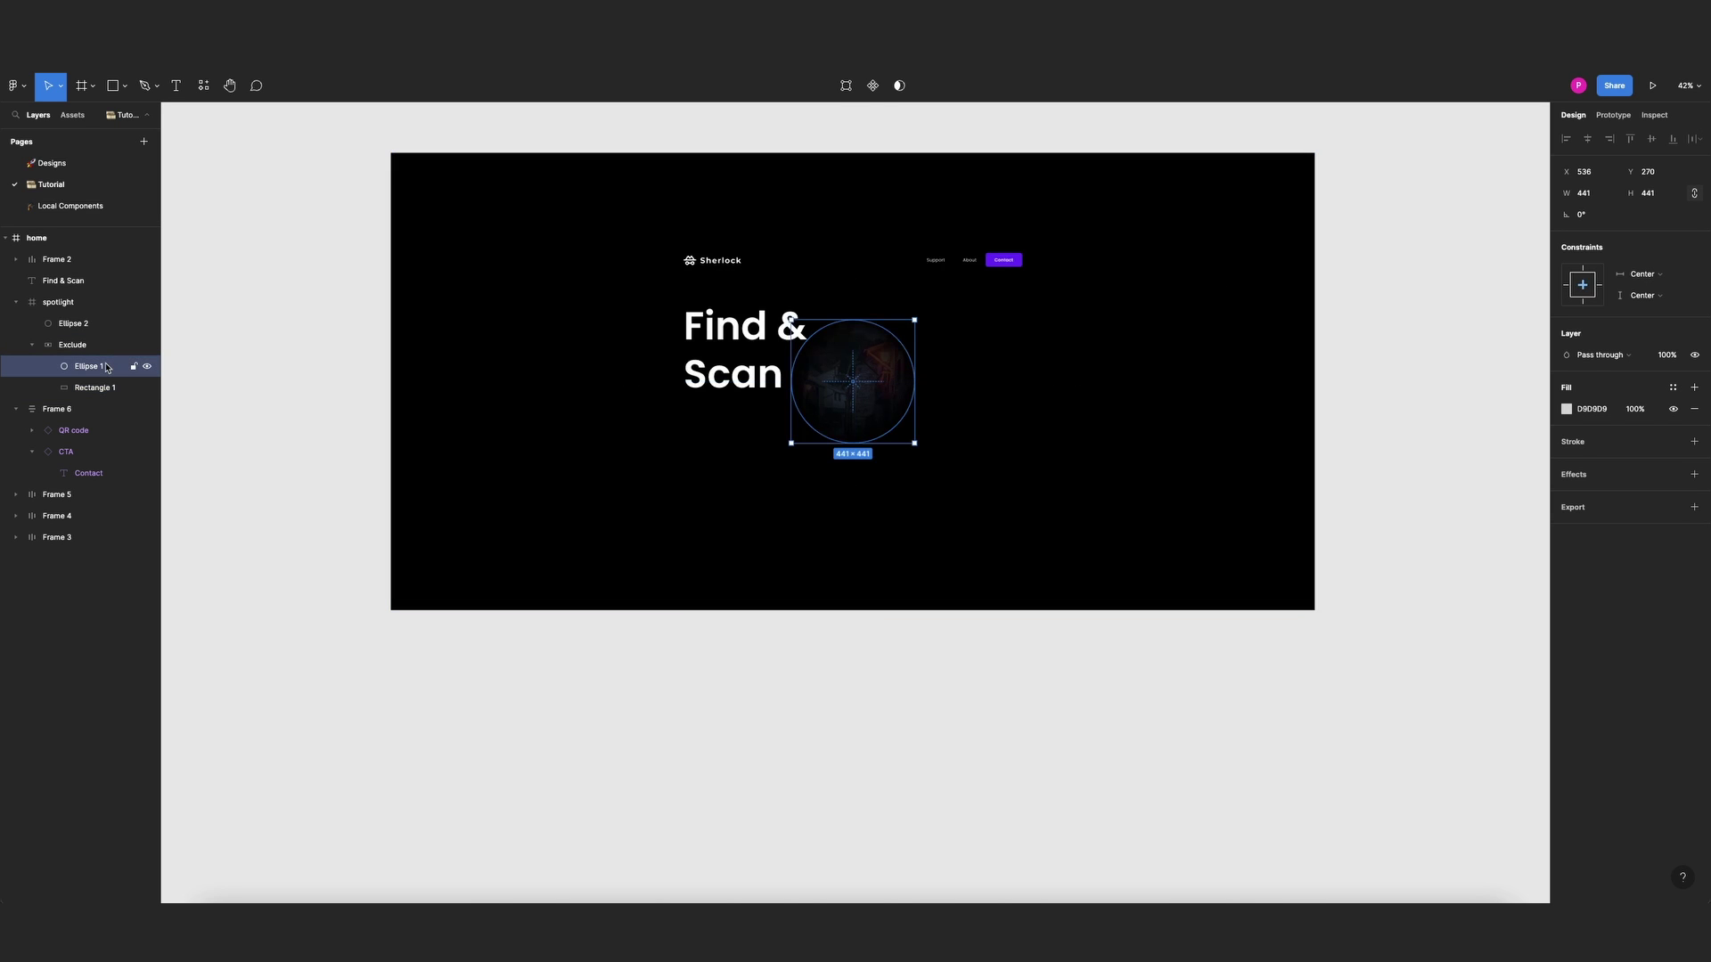
shift+click(73, 324)
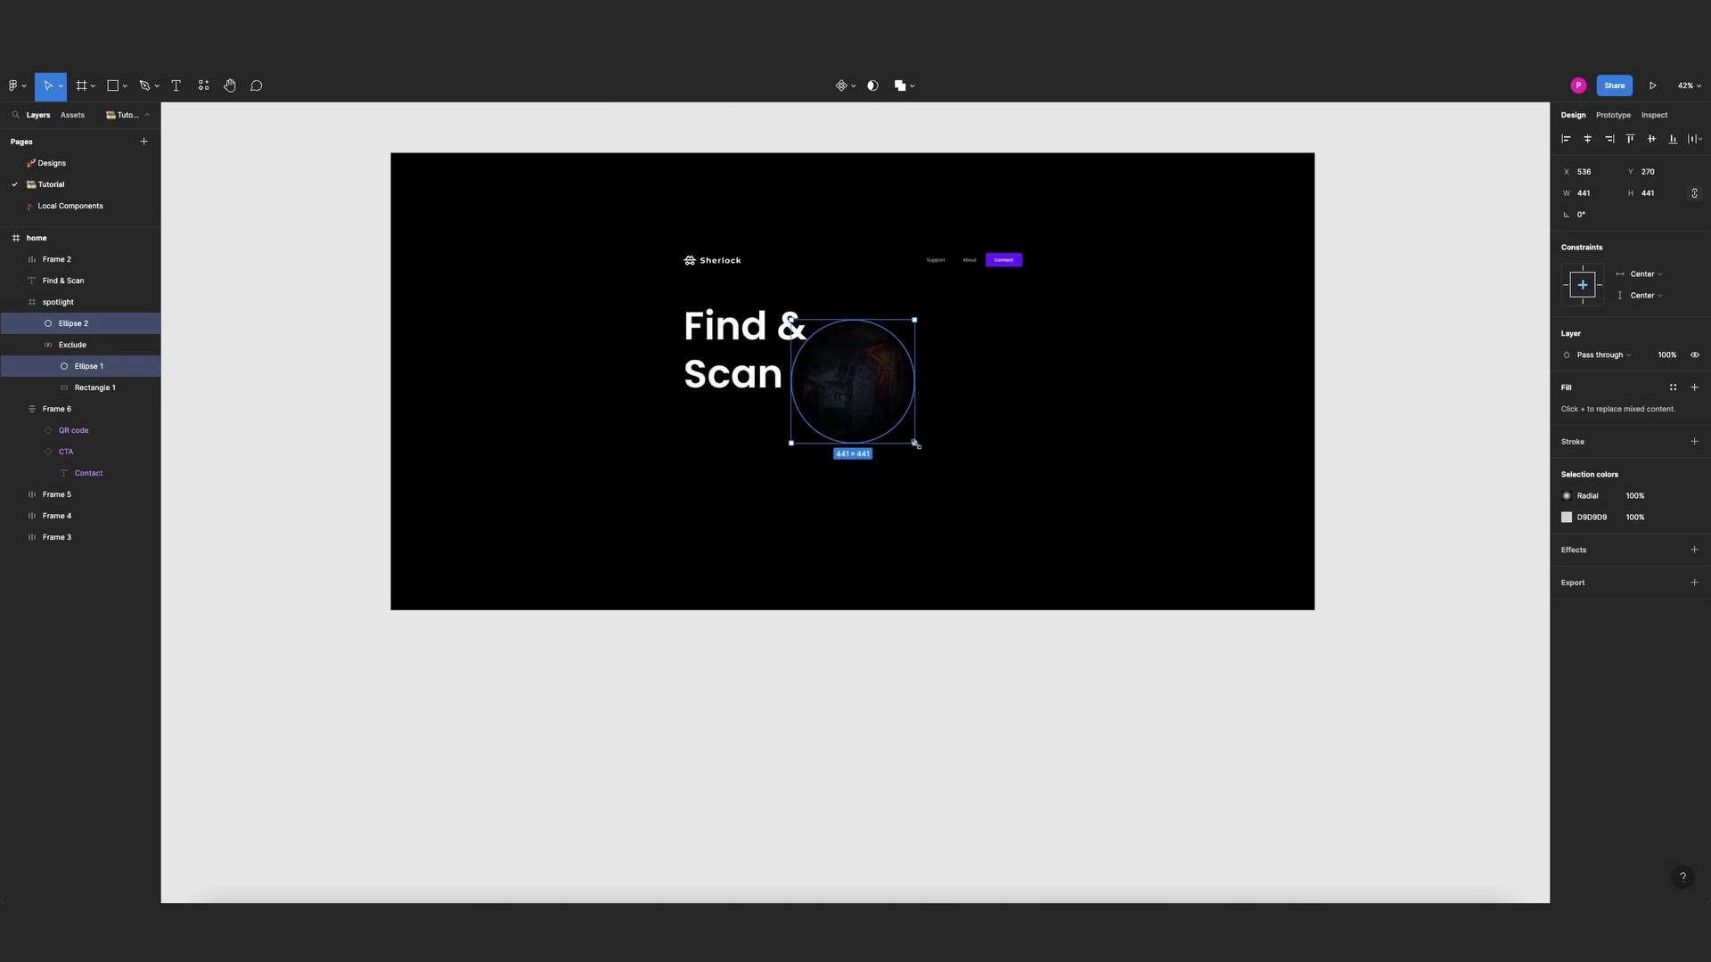
drag(913, 443, 923, 450)
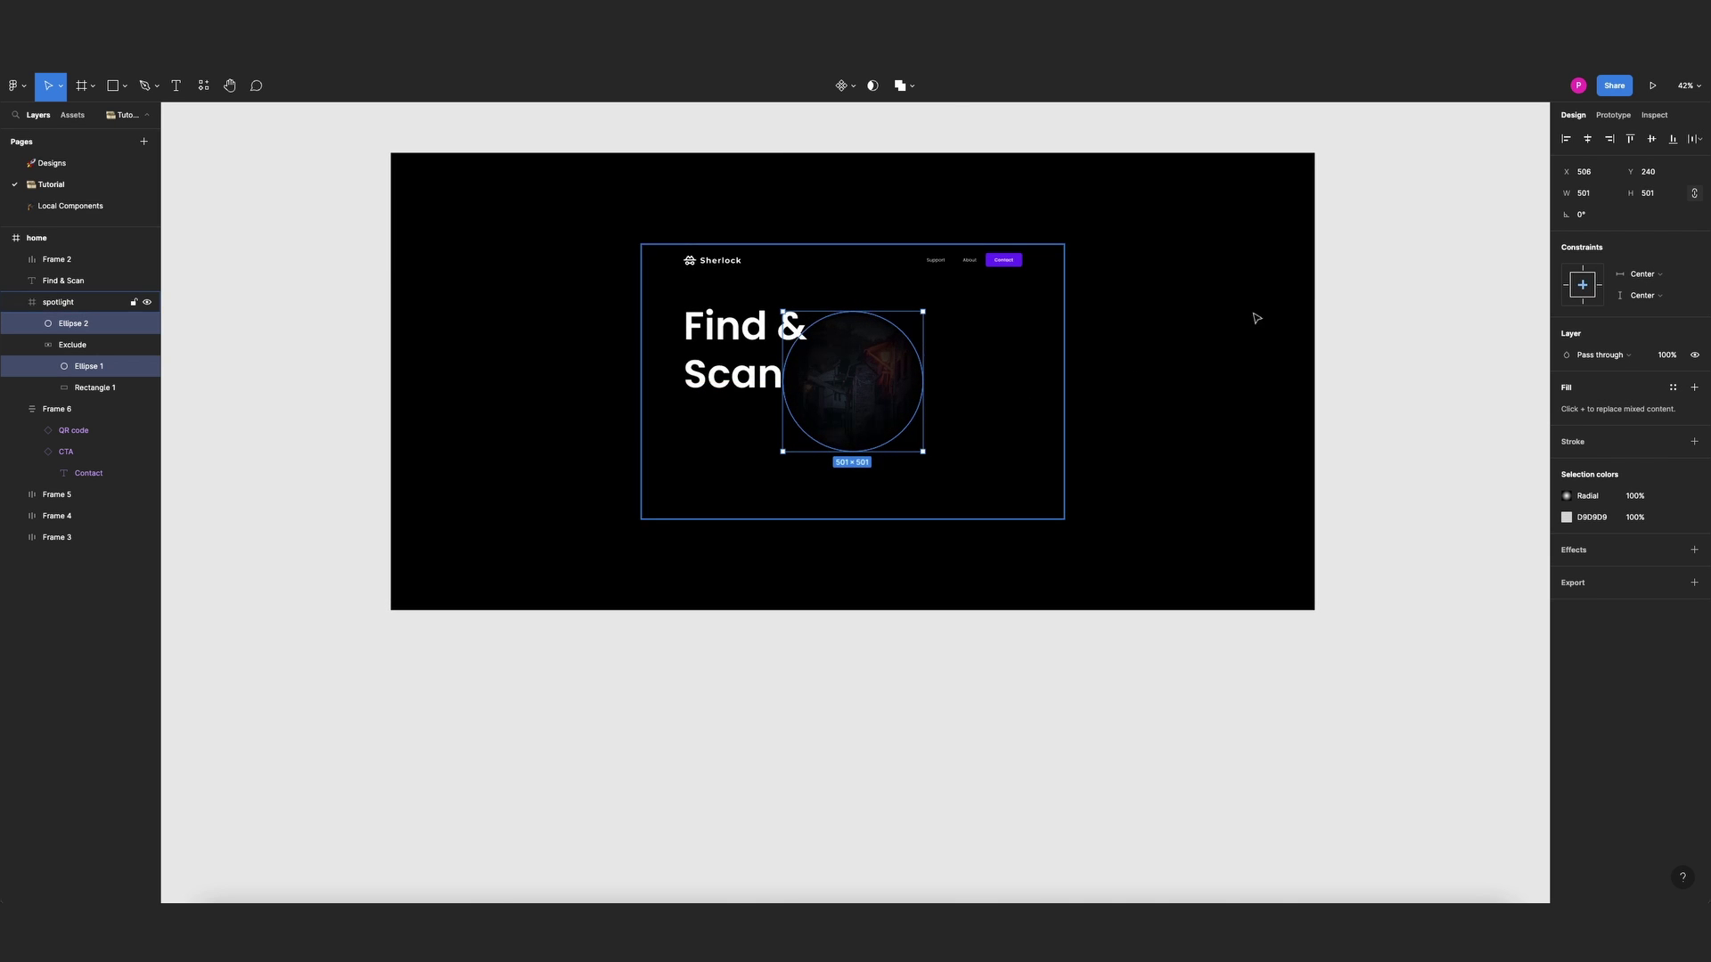
click(1421, 286)
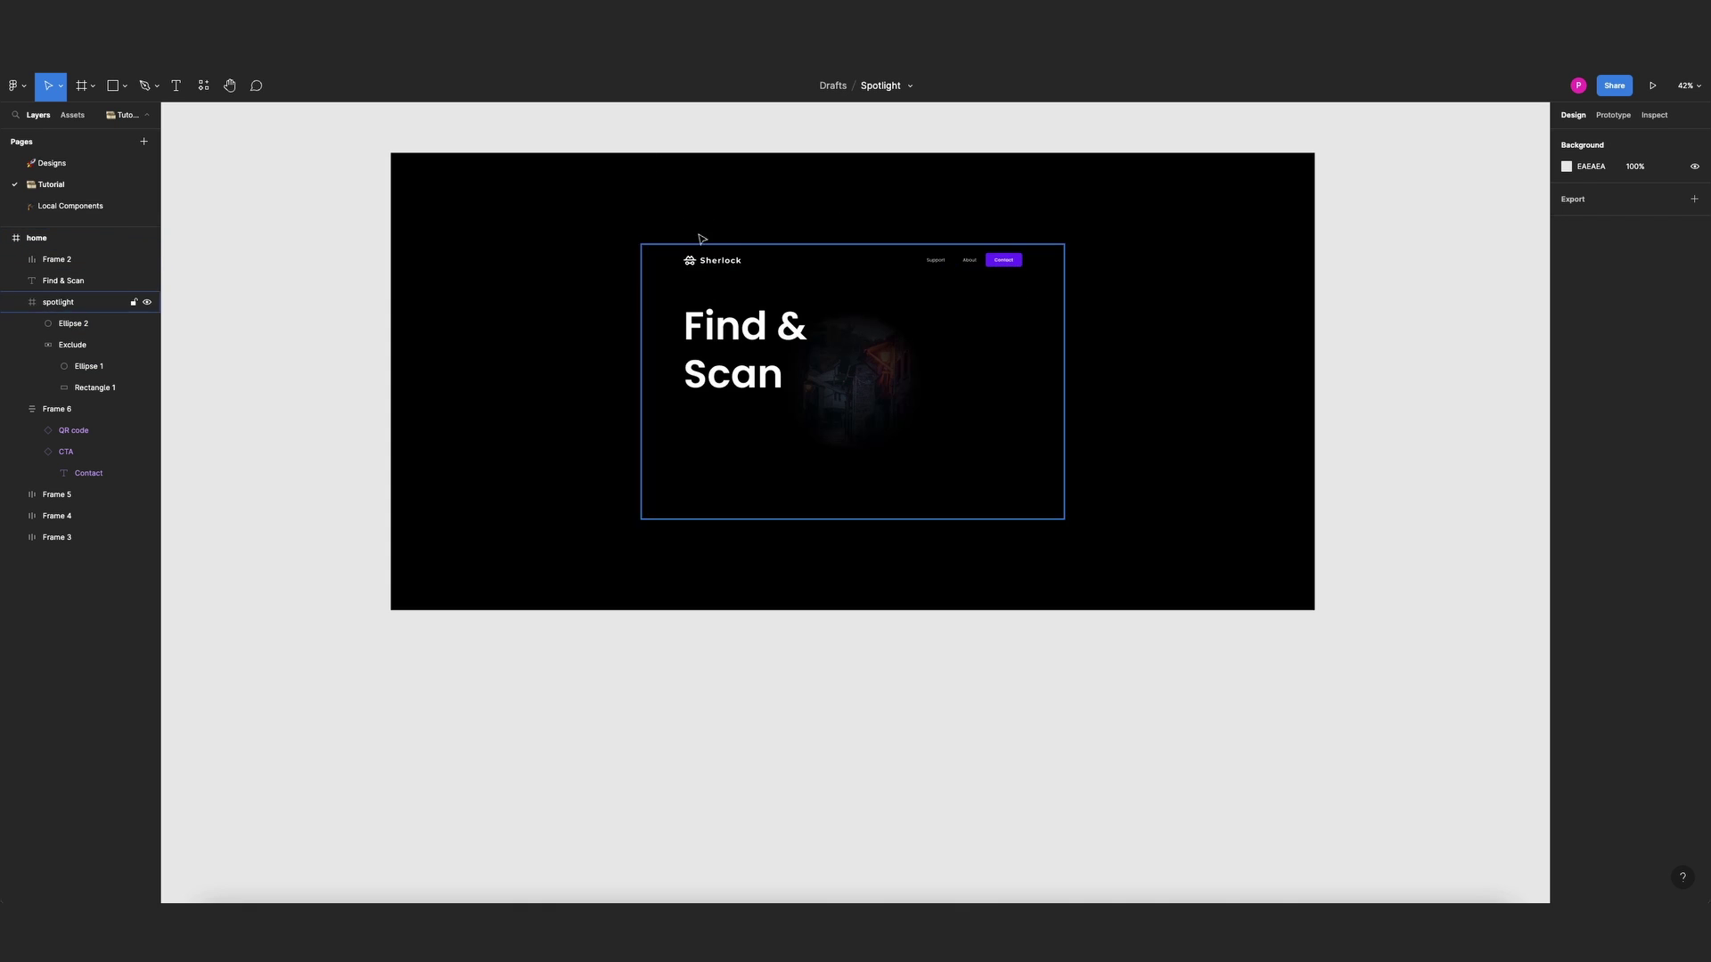
Re-enable Clip content on the home frame so the overlay stops at its 1512×982 edges
click(80, 238)
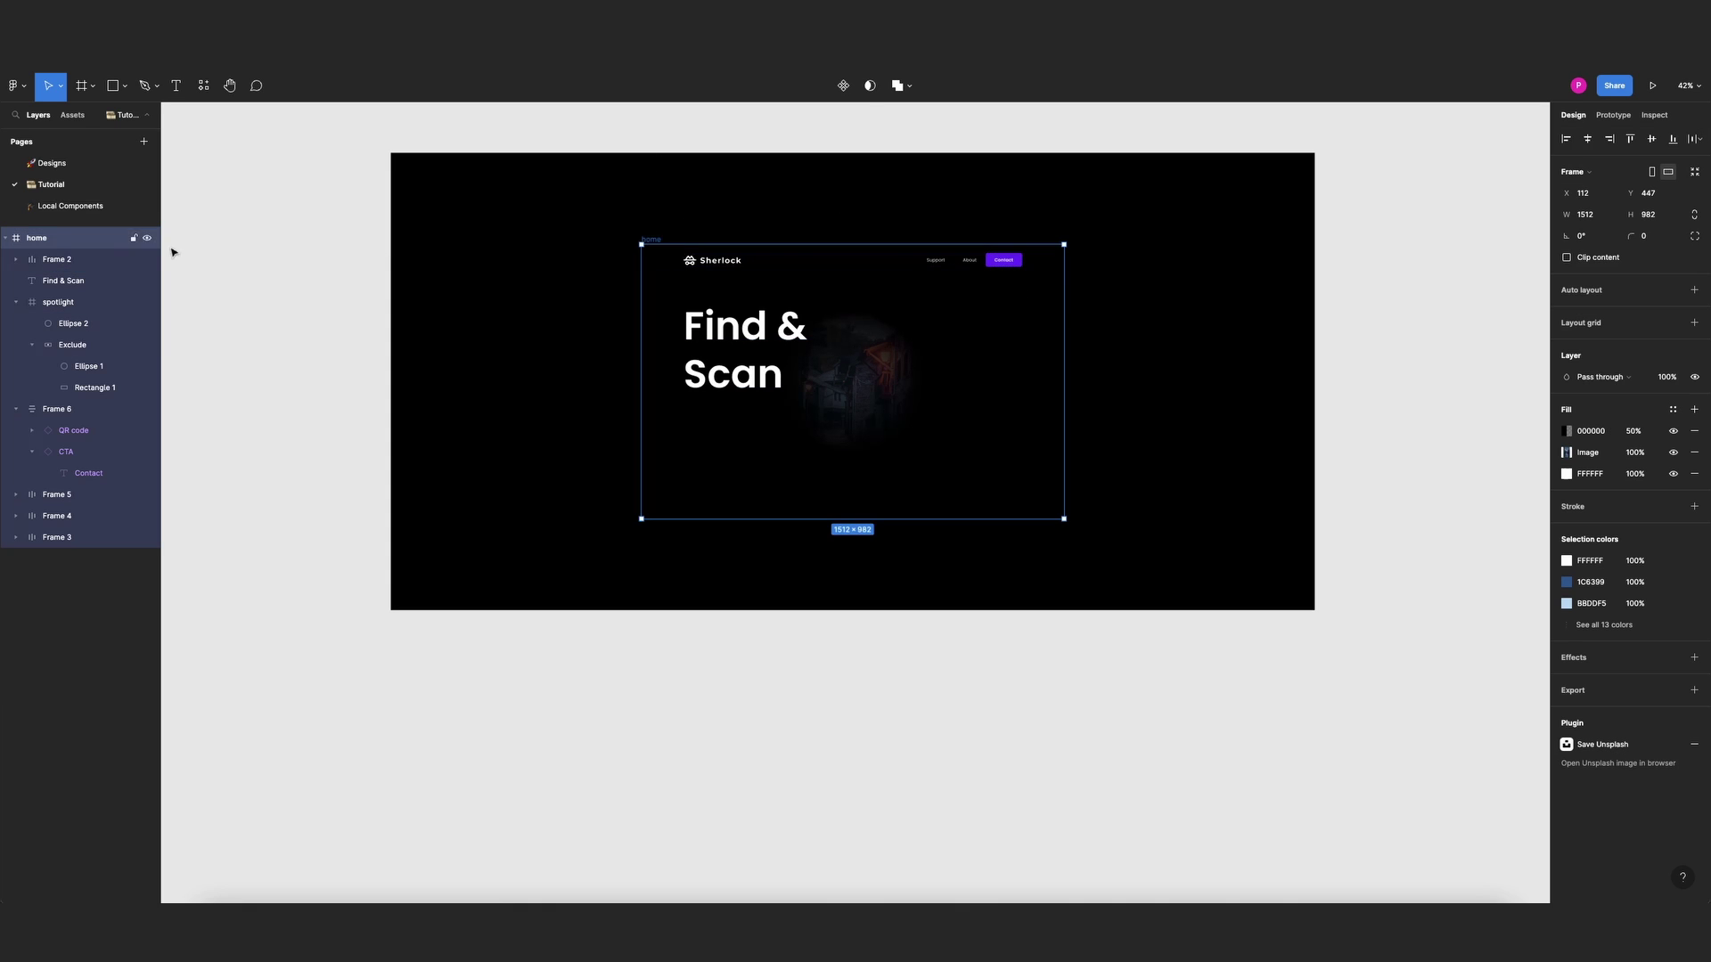
click(1566, 257)
click(1414, 265)
click(650, 239)
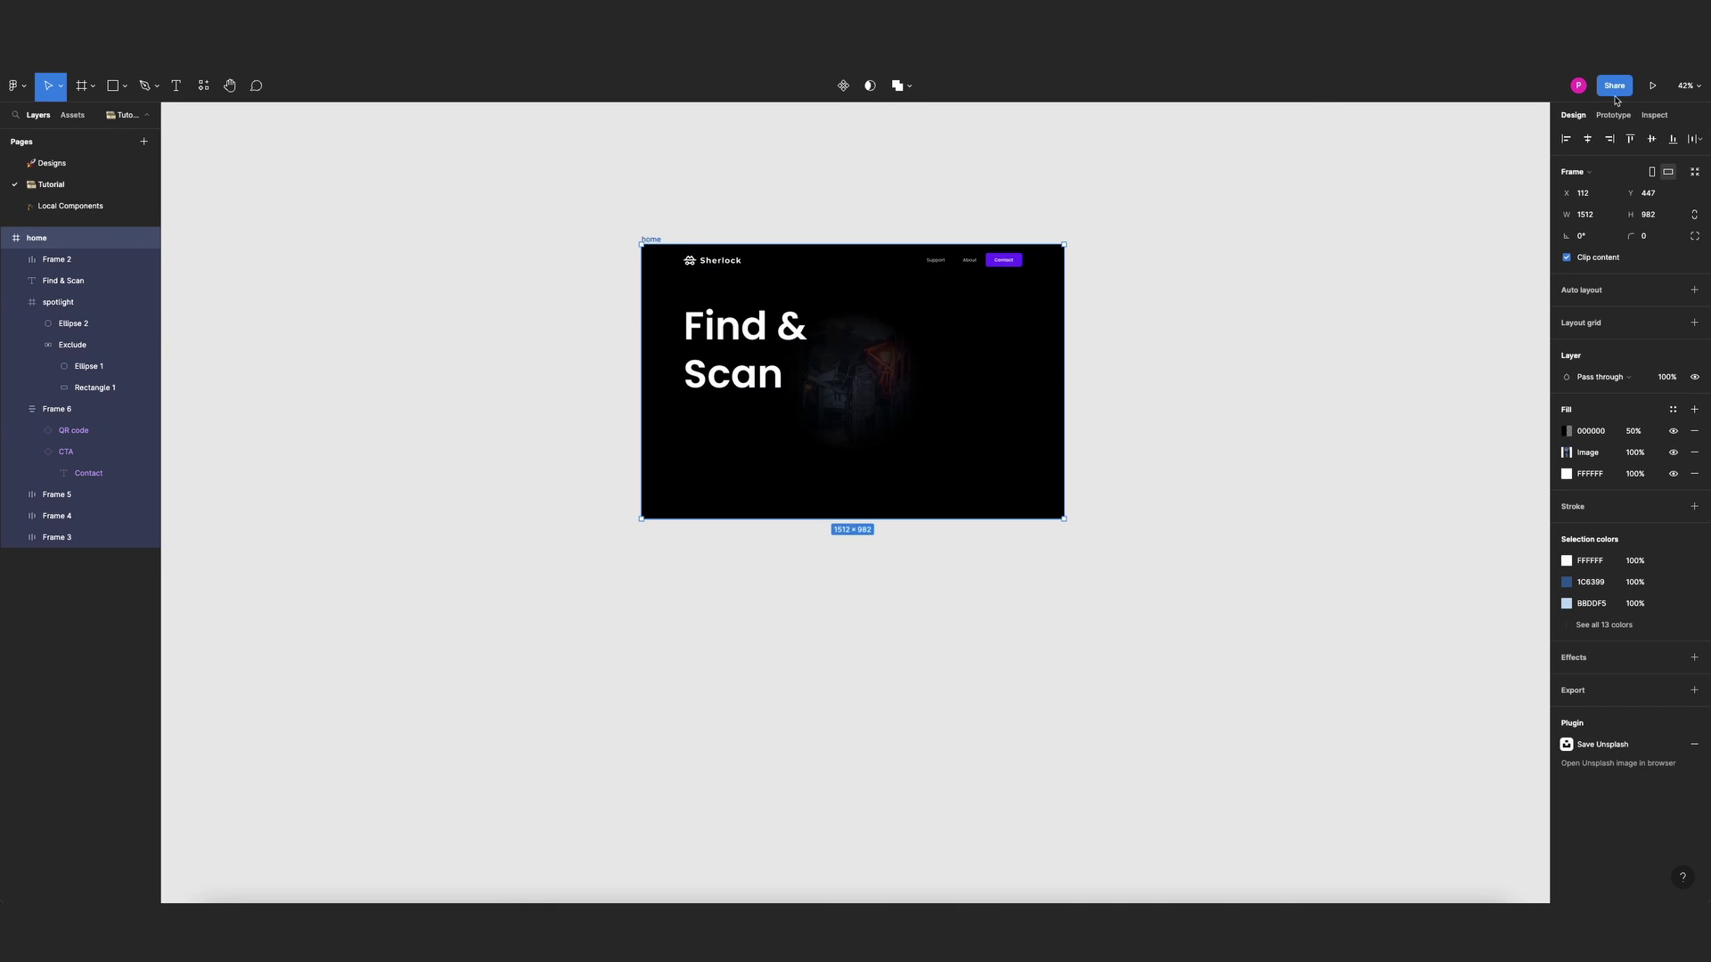